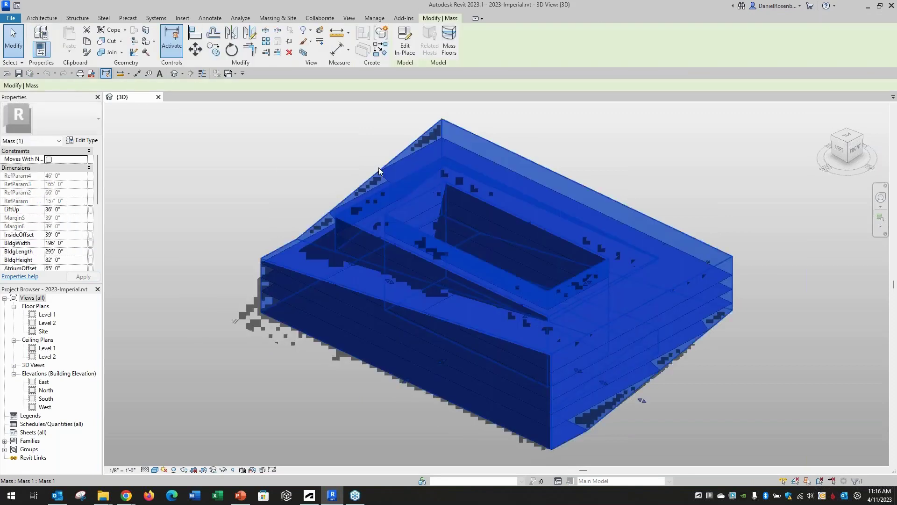
Switch to Chrome, look through the Dynamo tutorials on dynamobim.org, including Advanced Tutorials for Dynamo 1.X, and return to Revit.
{"action": "left_click", "coordinate": [296, 146]}
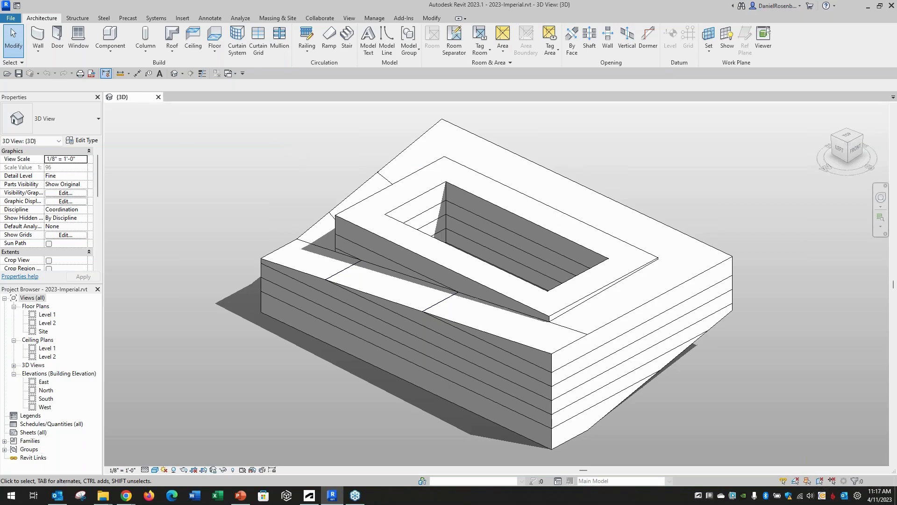
{"action": "left_click", "coordinate": [126, 495]}
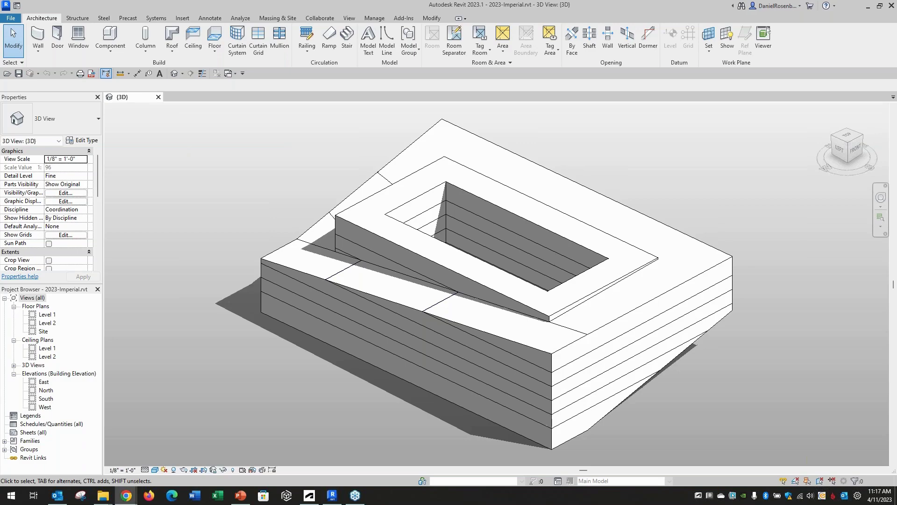
{"action": "left_click", "coordinate": [335, 116]}
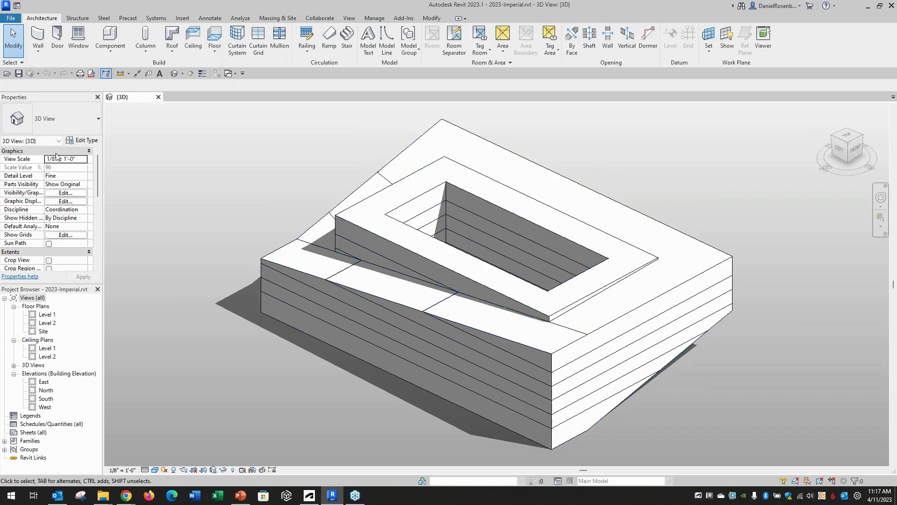
{"action": "key", "text": "alt+Tab"}
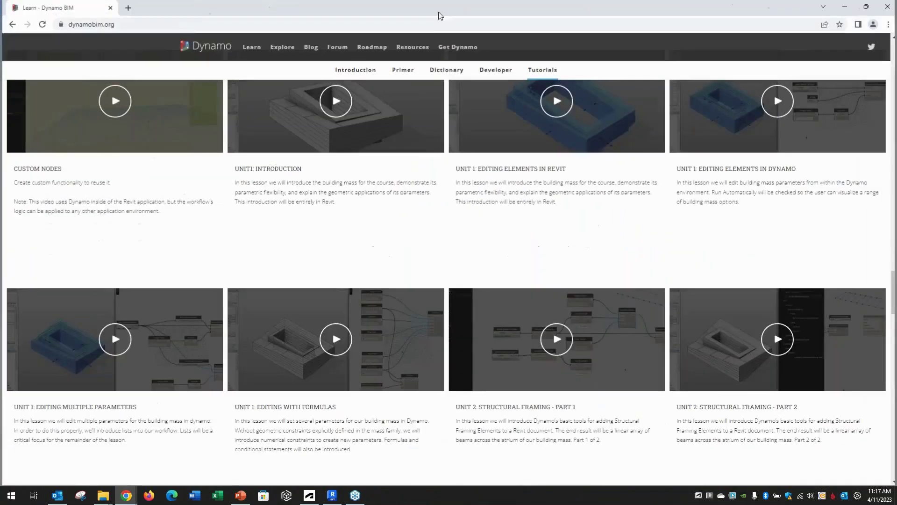
{"action": "scroll", "coordinate": [371, 225], "scroll_direction": "up", "scroll_amount": 12}
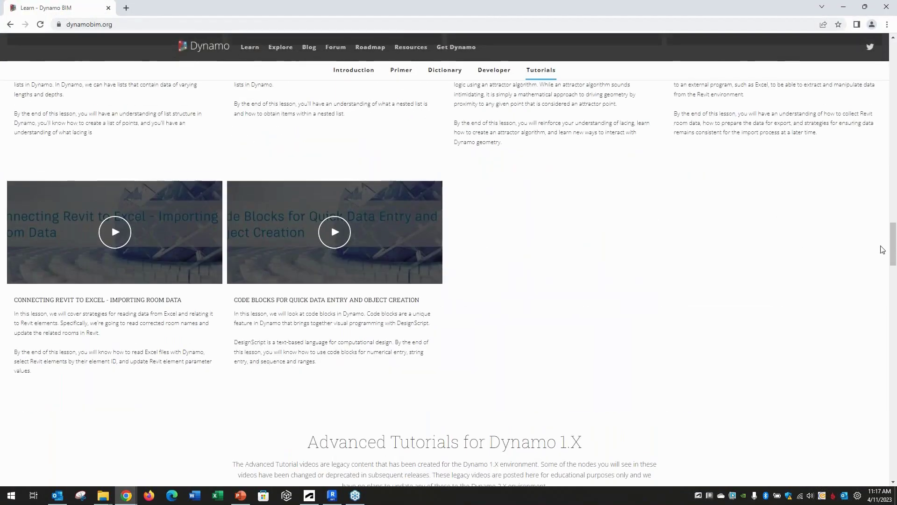
{"action": "left_click_drag", "start_coordinate": [894, 241], "coordinate": [857, 265]}
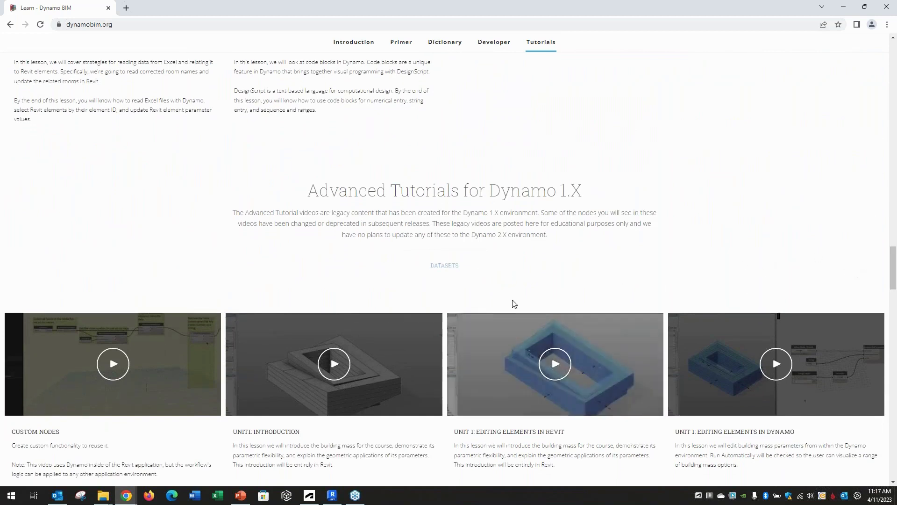
{"action": "scroll", "coordinate": [409, 299], "scroll_direction": "down", "scroll_amount": 1}
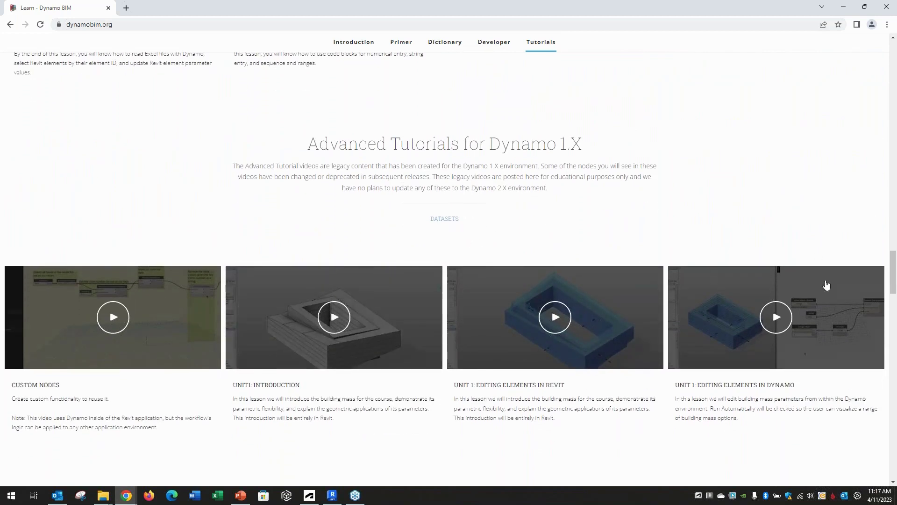
{"action": "left_click_drag", "start_coordinate": [892, 265], "coordinate": [860, 124]}
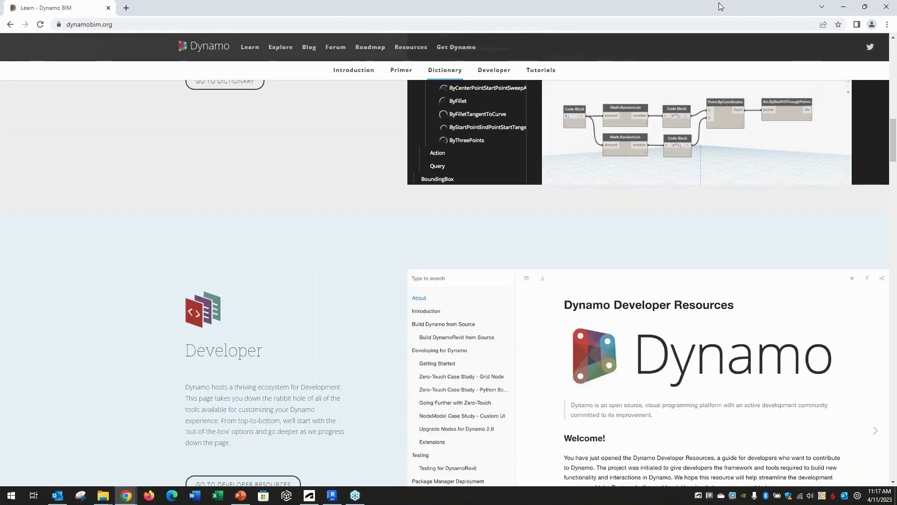
{"action": "left_click", "coordinate": [843, 7]}
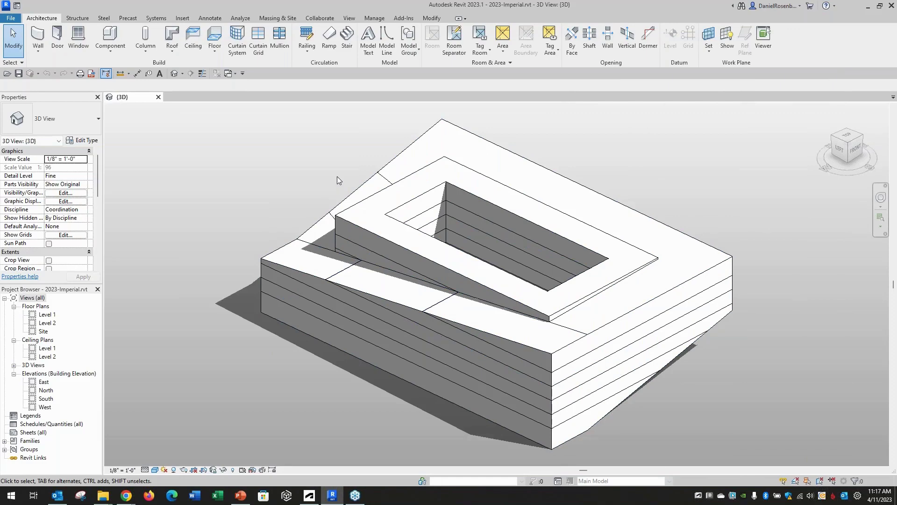
Select the building mass and examine its dimension parameters in the properties, leaving it deselected.
{"action": "left_click", "coordinate": [373, 177]}
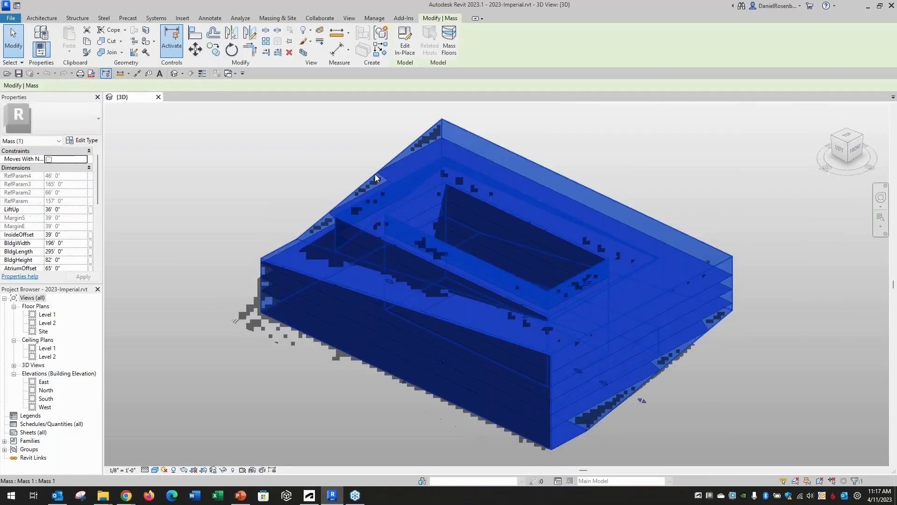
{"action": "left_click", "coordinate": [306, 168]}
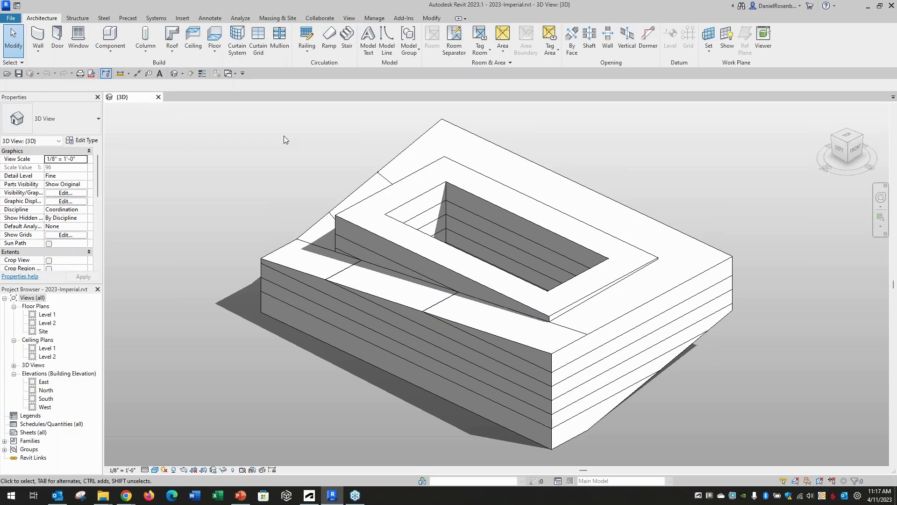
{"action": "left_click", "coordinate": [362, 185]}
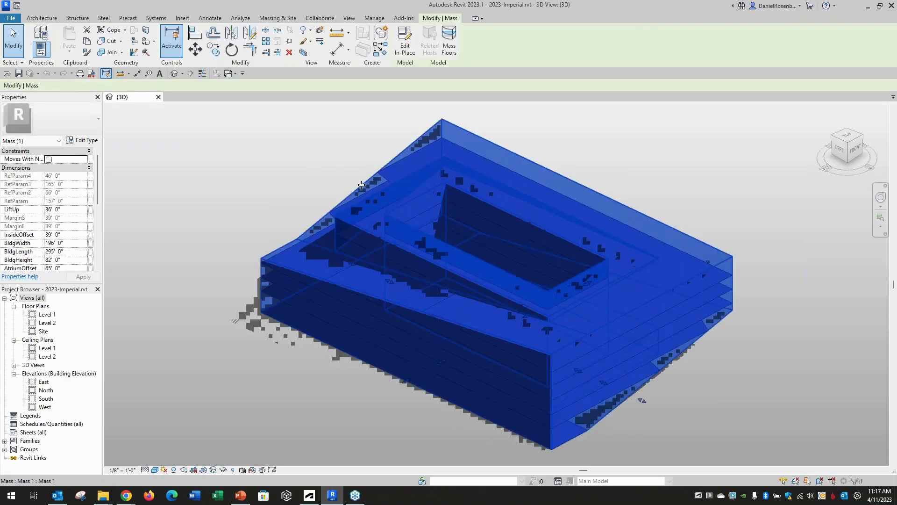
{"action": "left_click", "coordinate": [330, 165]}
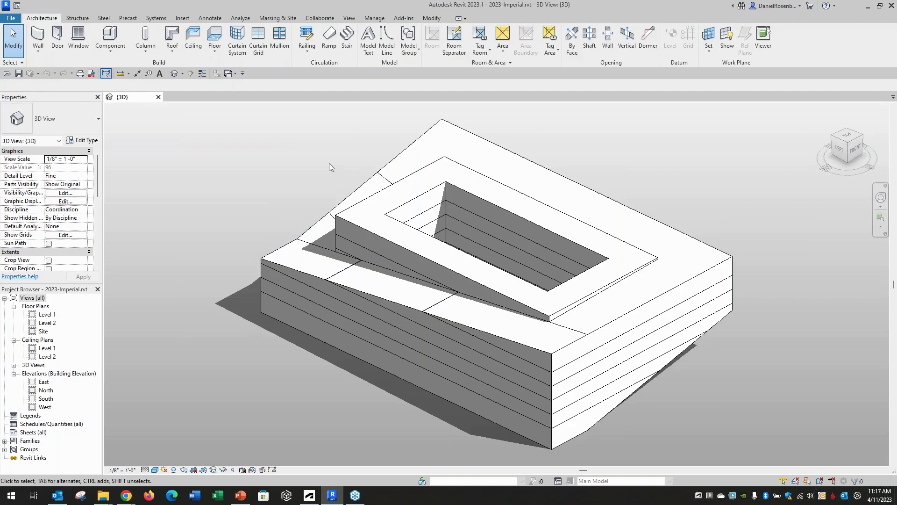
{"action": "left_click", "coordinate": [367, 181]}
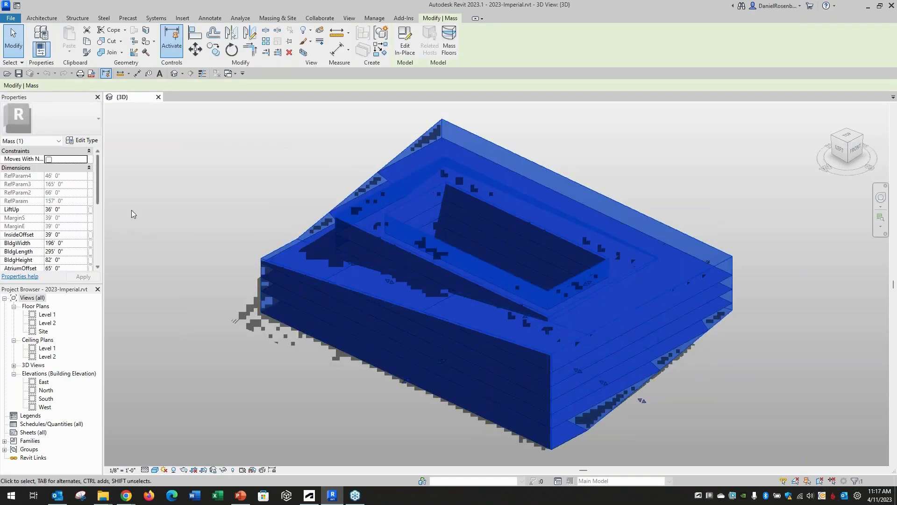
{"action": "left_click_drag", "start_coordinate": [98, 177], "coordinate": [99, 195]}
{"action": "left_click", "coordinate": [158, 184]}
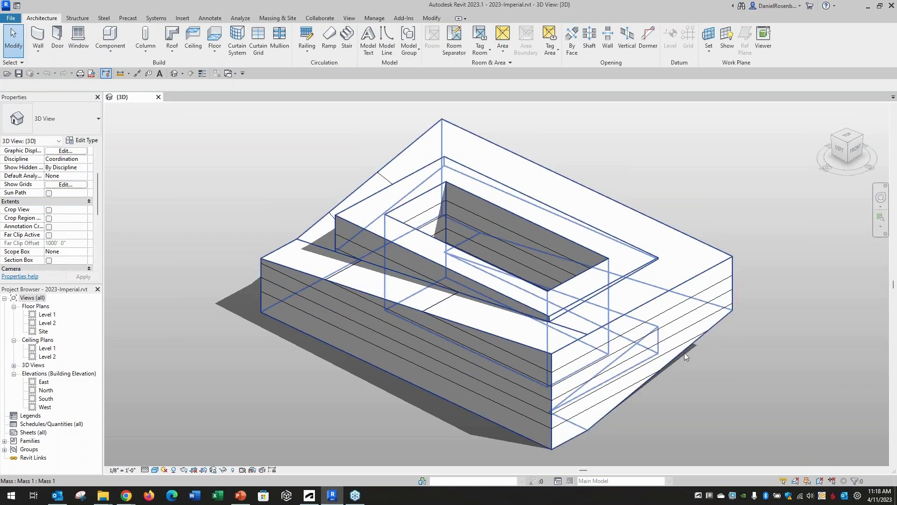
Turn off shadows in the 3D view of the building mass.
{"action": "middle_click_drag", "start_coordinate": [750, 369], "coordinate": [538, 283]}
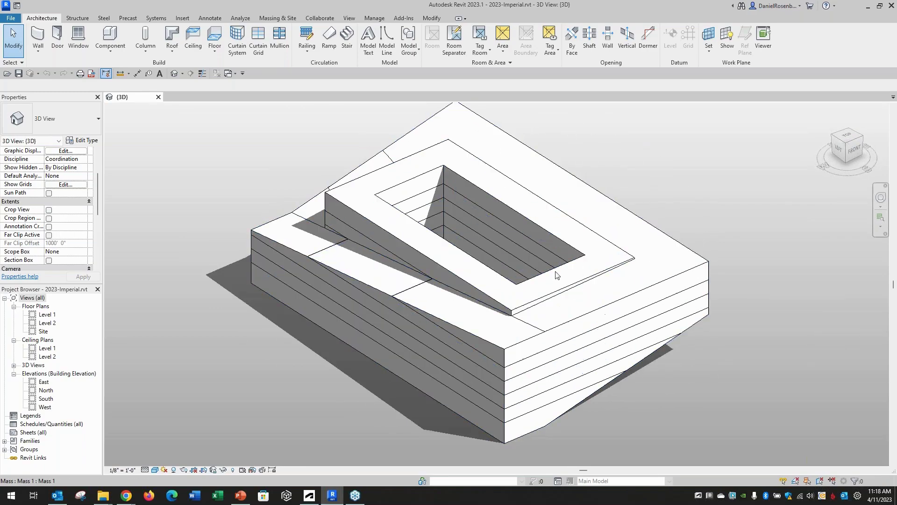
{"action": "left_click", "coordinate": [174, 470]}
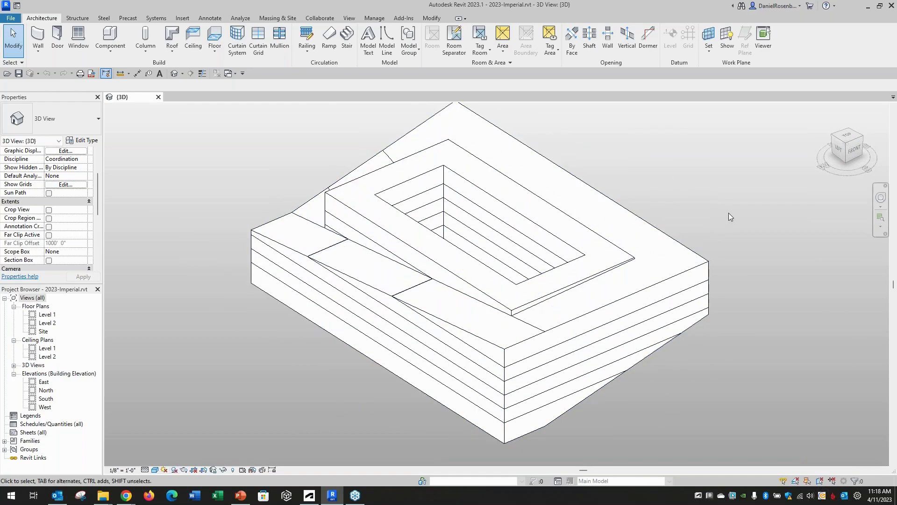
{"action": "middle_click_drag", "start_coordinate": [729, 214], "coordinate": [706, 332], "text": "shift"}
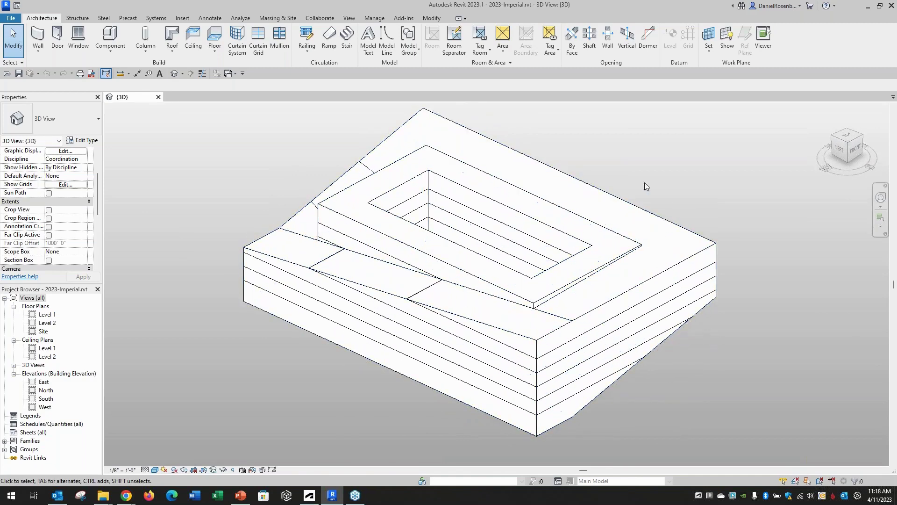
Try a BldgWidth of 300 feet on the building mass and undo the change.
{"action": "left_click", "coordinate": [609, 194]}
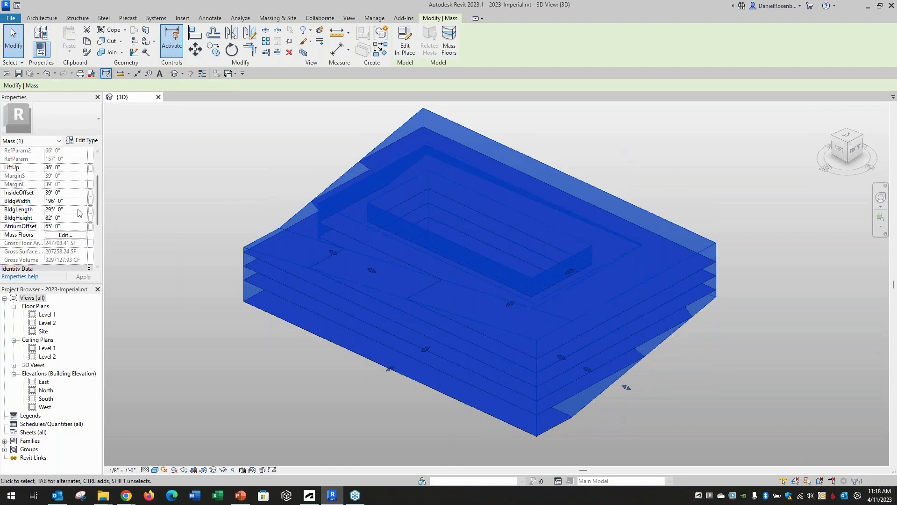
{"action": "left_click", "coordinate": [73, 201]}
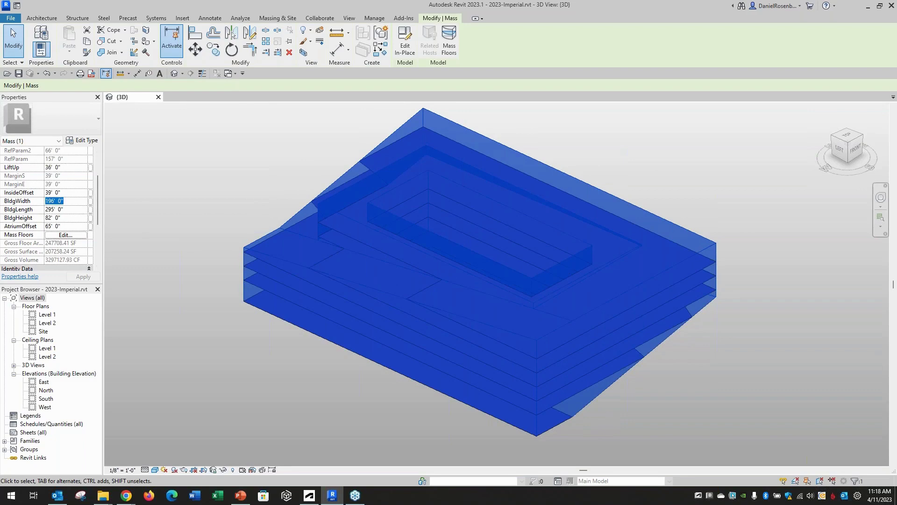
{"action": "type", "text": "300"}
{"action": "left_click", "coordinate": [242, 192]}
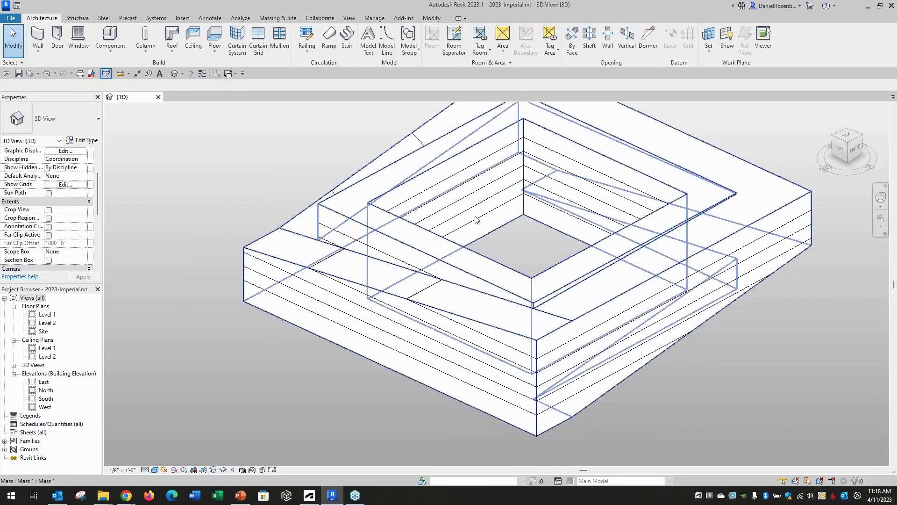
{"action": "left_click", "coordinate": [47, 74]}
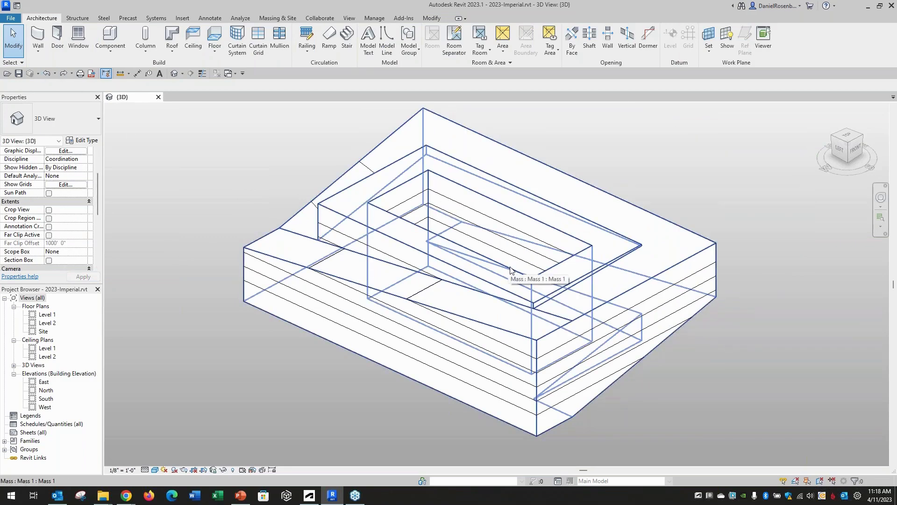
Set the building mass's LiftUp parameter to 50 feet and inspect the lifted corners of the form.
{"action": "left_click", "coordinate": [610, 298]}
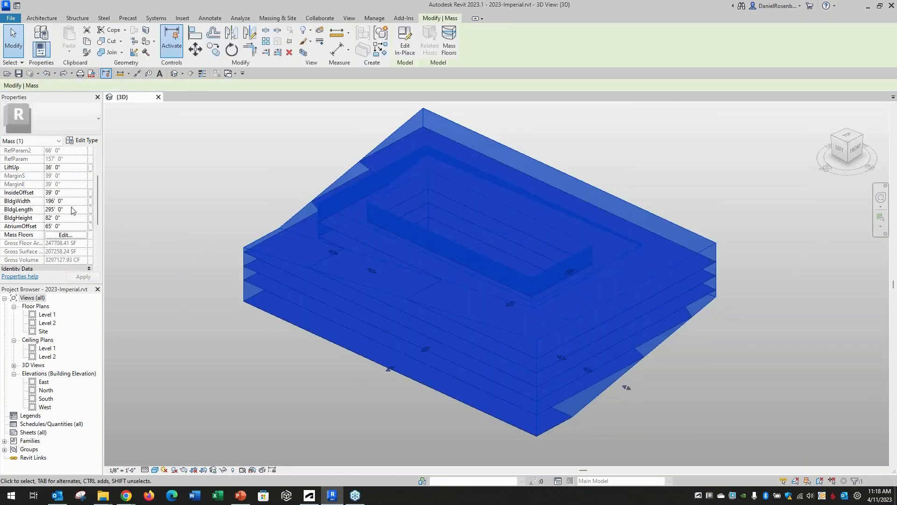
{"action": "scroll", "coordinate": [97, 193], "scroll_direction": "down", "scroll_amount": 1}
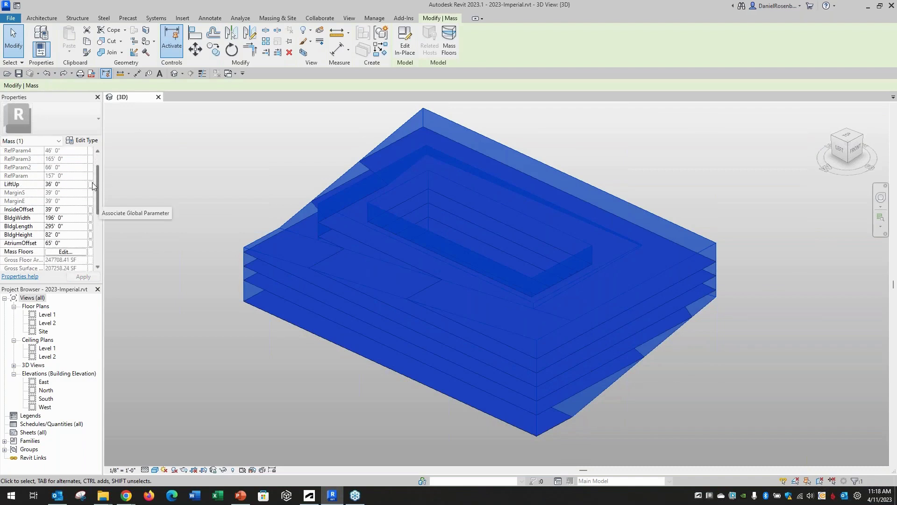
{"action": "scroll", "coordinate": [91, 182], "scroll_direction": "down", "scroll_amount": 1}
{"action": "left_click", "coordinate": [68, 192]}
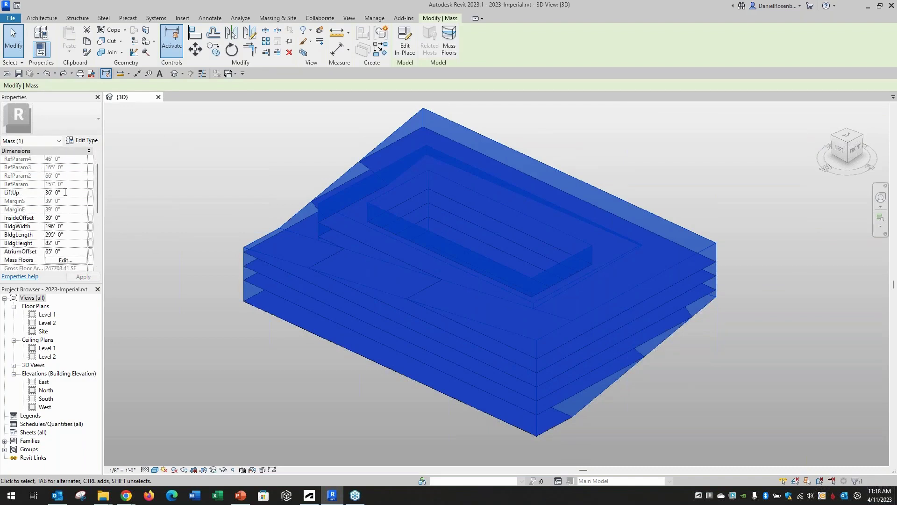
{"action": "left_click_drag", "start_coordinate": [65, 193], "coordinate": [41, 192]}
{"action": "type", "text": "50"}
{"action": "left_click", "coordinate": [755, 334]}
{"action": "middle_click_drag", "start_coordinate": [733, 373], "coordinate": [579, 314], "text": "shift"}
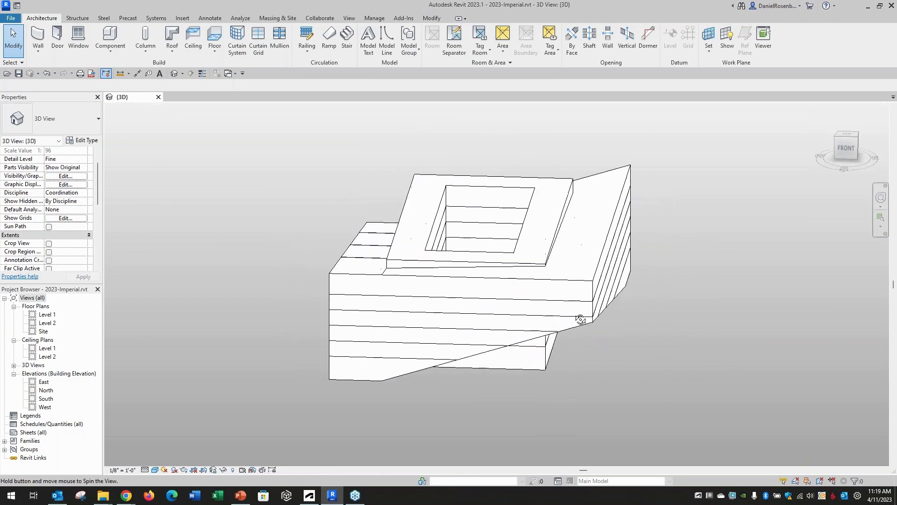
{"action": "left_click", "coordinate": [594, 313]}
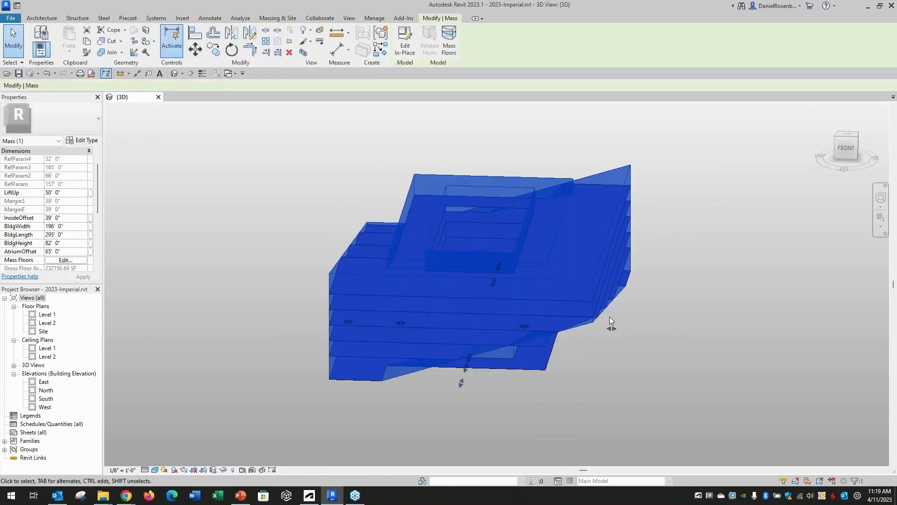
{"action": "left_click", "coordinate": [643, 318]}
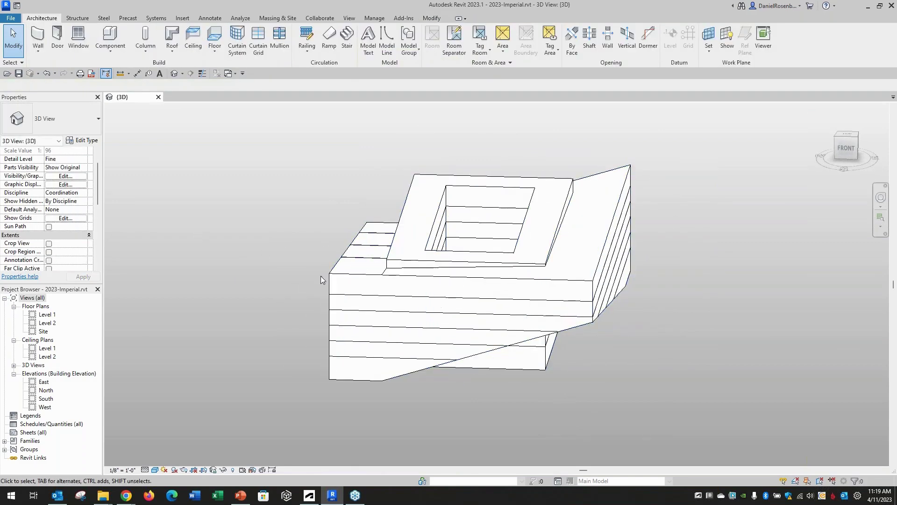
{"action": "middle_click_drag", "start_coordinate": [340, 280], "coordinate": [433, 300], "text": "shift"}
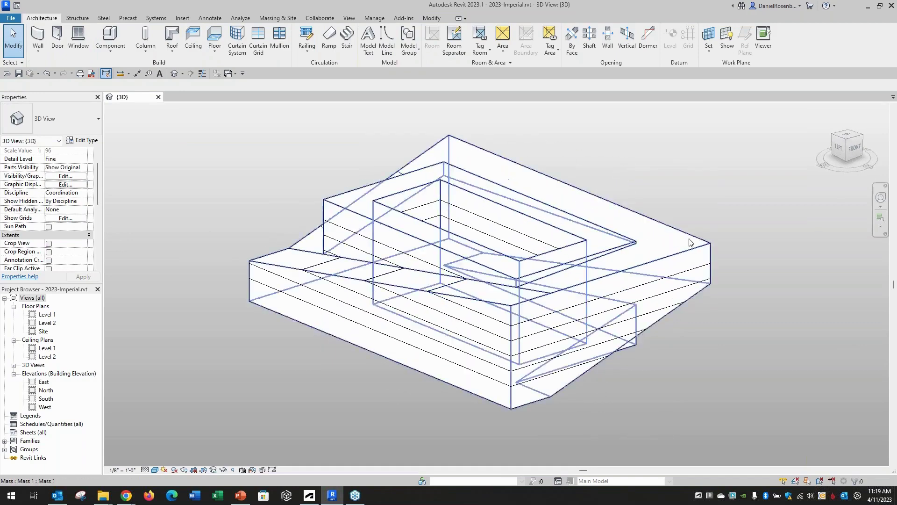
Set the building mass's LiftUp parameter to 60 feet and deselect the mass.
{"action": "left_click", "coordinate": [323, 220]}
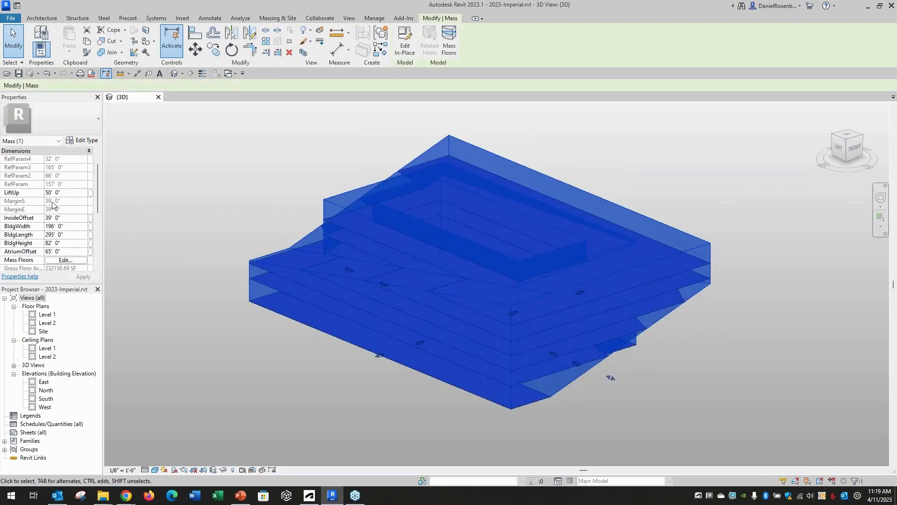
{"action": "left_click", "coordinate": [65, 193]}
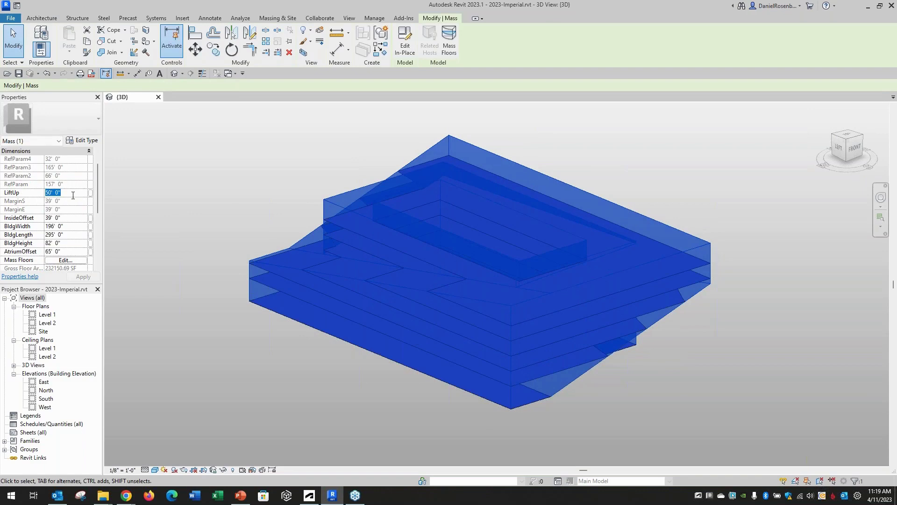
{"action": "type", "text": "60"}
{"action": "key", "text": "Return"}
{"action": "left_click", "coordinate": [203, 149]}
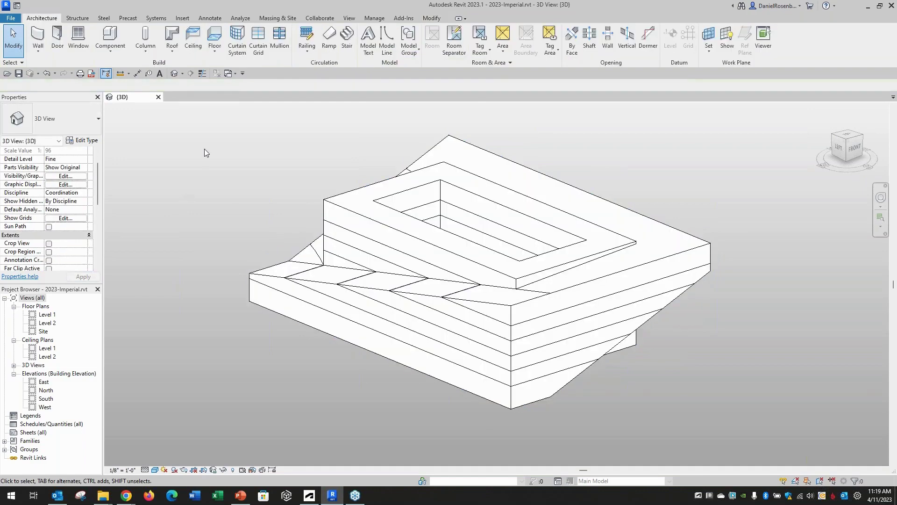
{"action": "middle_click_drag", "start_coordinate": [223, 287], "coordinate": [229, 330], "text": "shift"}
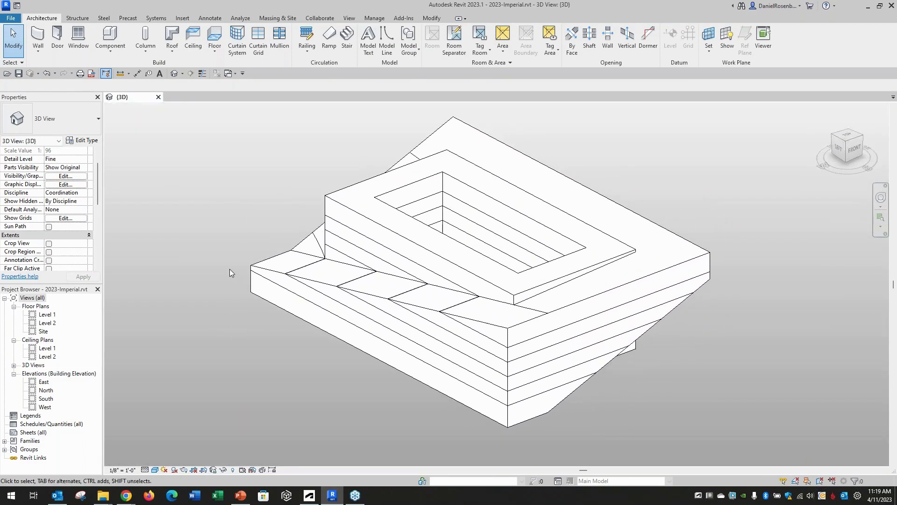
Set the building mass's LiftUp parameter to 36 feet and inspect the resulting form.
{"action": "left_click", "coordinate": [454, 123]}
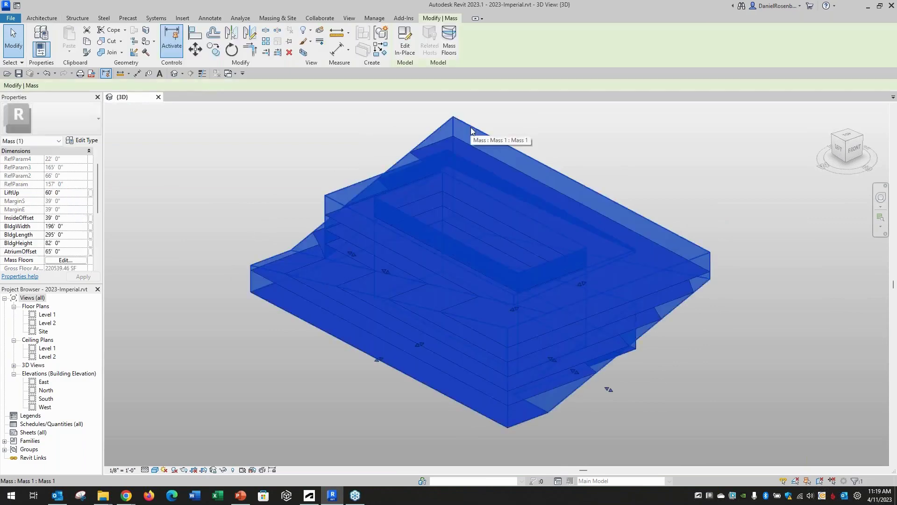
{"action": "left_click", "coordinate": [72, 192]}
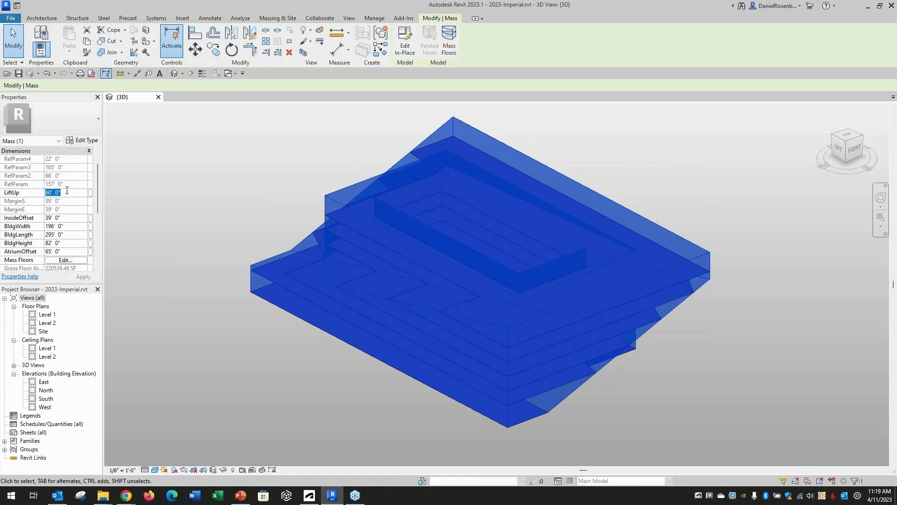
{"action": "type", "text": "36"}
{"action": "left_click", "coordinate": [212, 214]}
{"action": "scroll", "coordinate": [505, 326], "scroll_direction": "down", "scroll_amount": 3}
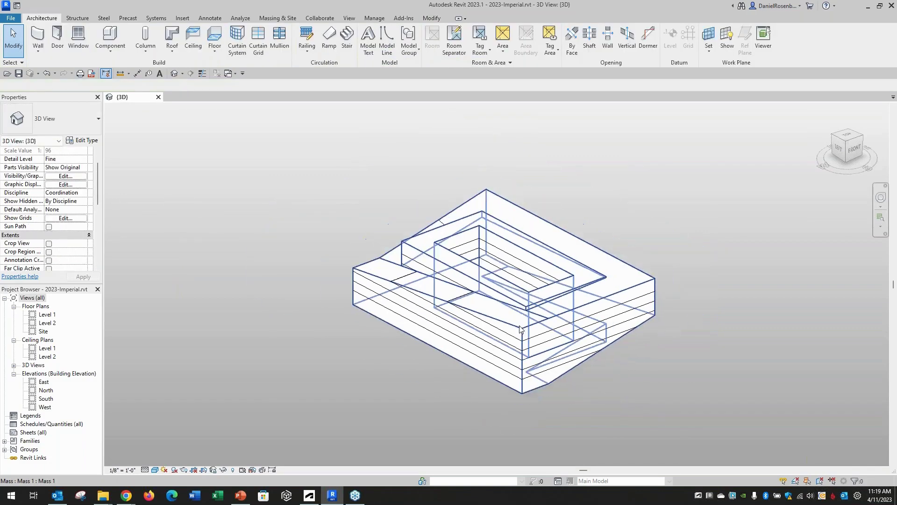
{"action": "middle_click_drag", "start_coordinate": [398, 341], "coordinate": [418, 325], "text": "shift"}
{"action": "scroll", "coordinate": [529, 359], "scroll_direction": "up", "scroll_amount": 3}
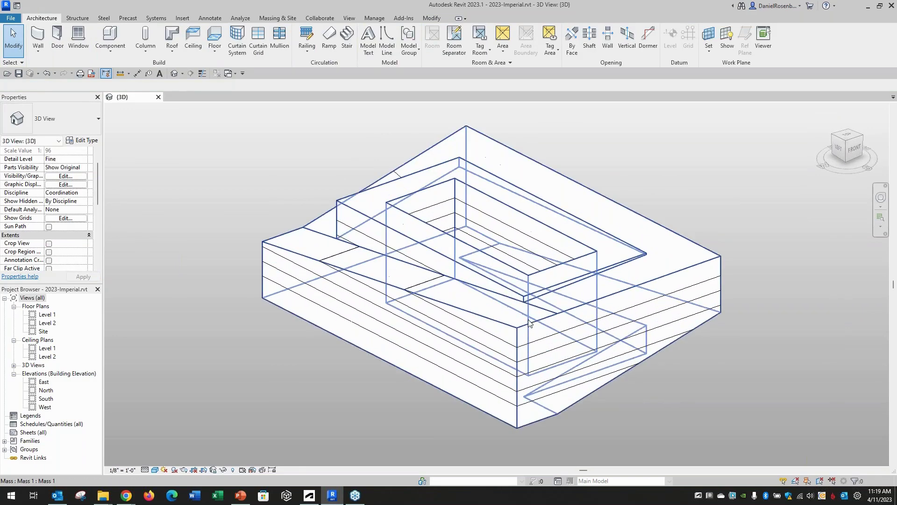
{"action": "scroll", "coordinate": [242, 344], "scroll_direction": "down", "scroll_amount": 2}
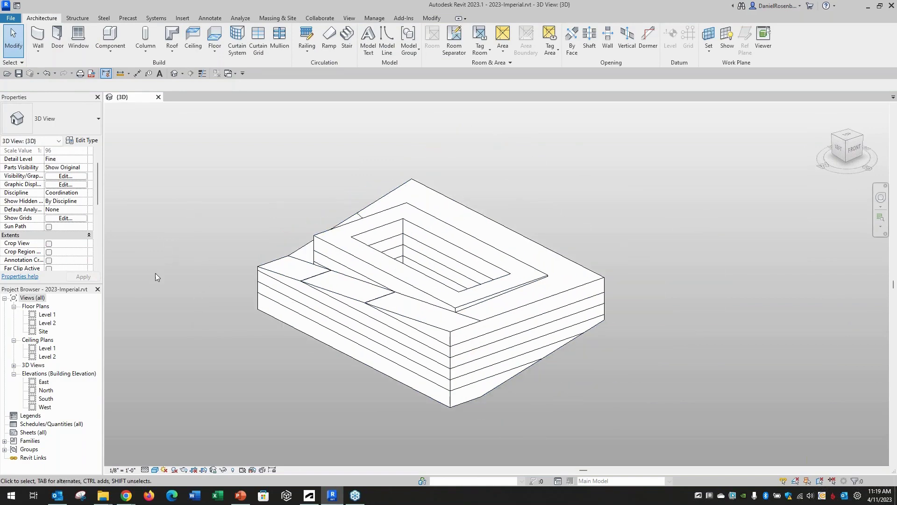
Undo the last three element attribute changes on the building mass in one go.
{"action": "left_click", "coordinate": [55, 74]}
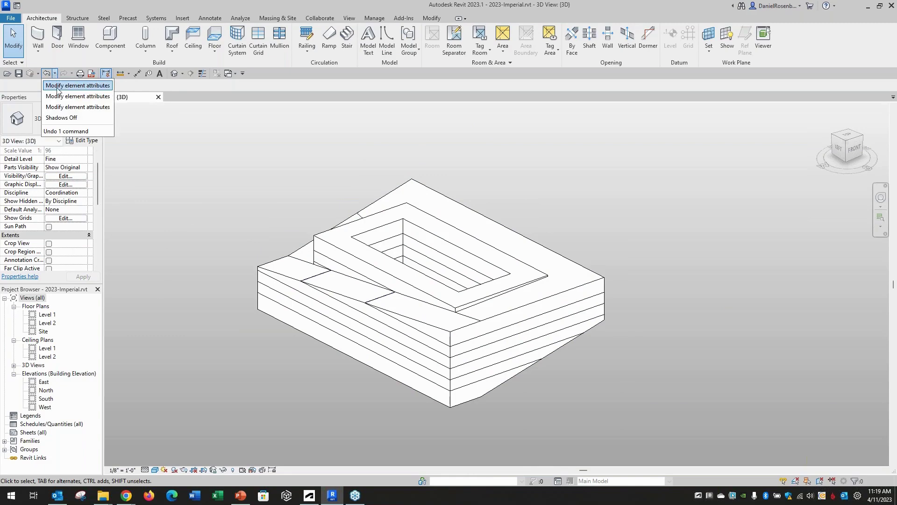
{"action": "left_click", "coordinate": [62, 107]}
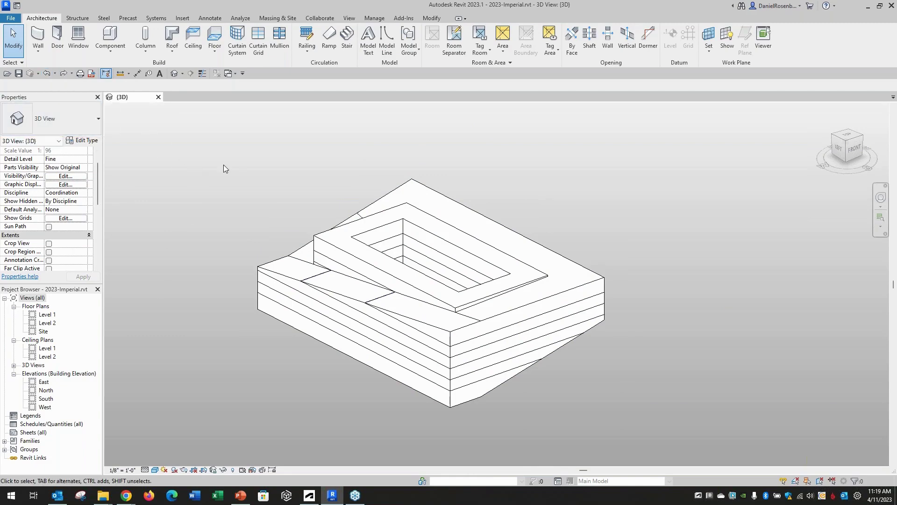
{"action": "scroll", "coordinate": [284, 312], "scroll_direction": "up", "scroll_amount": 2}
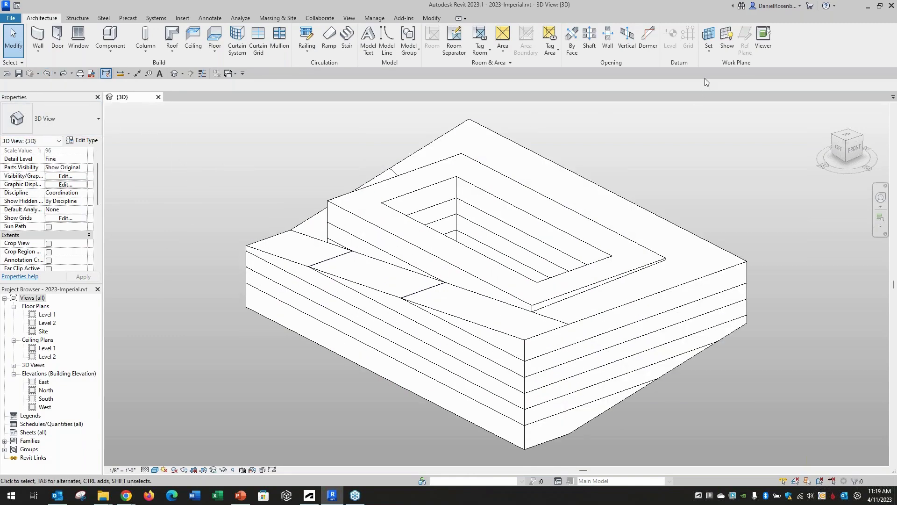
Launch Dynamo, tile the Revit window beside it, and fit the whole building mass in the 3D view.
{"action": "left_click", "coordinate": [374, 18]}
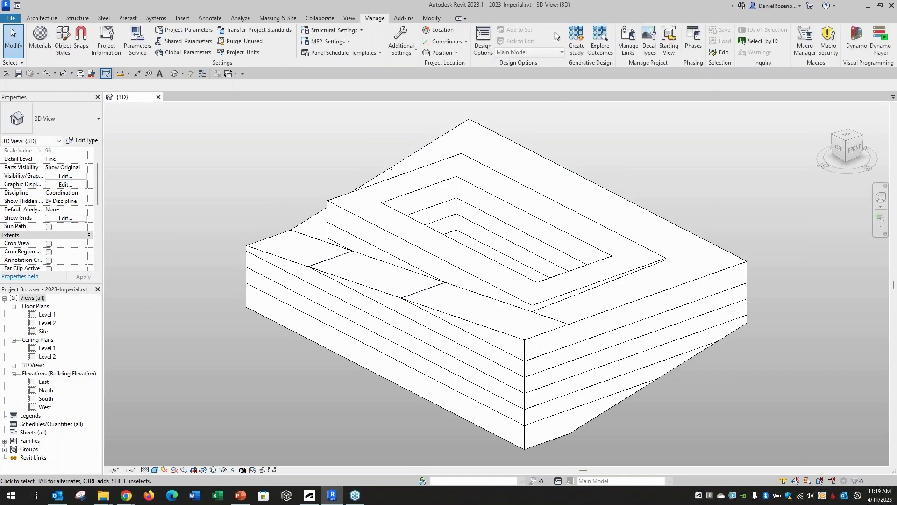
{"action": "left_click", "coordinate": [857, 44]}
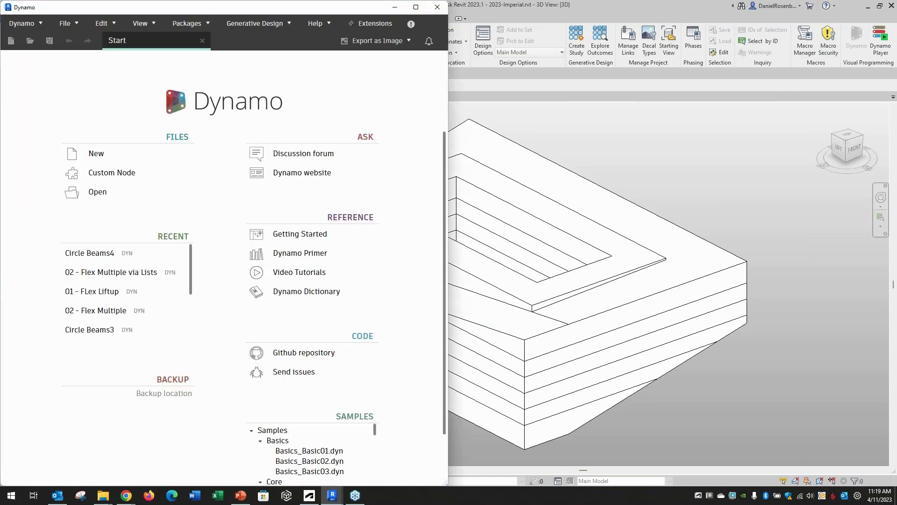
{"action": "left_click_drag", "start_coordinate": [598, 7], "coordinate": [896, 205]}
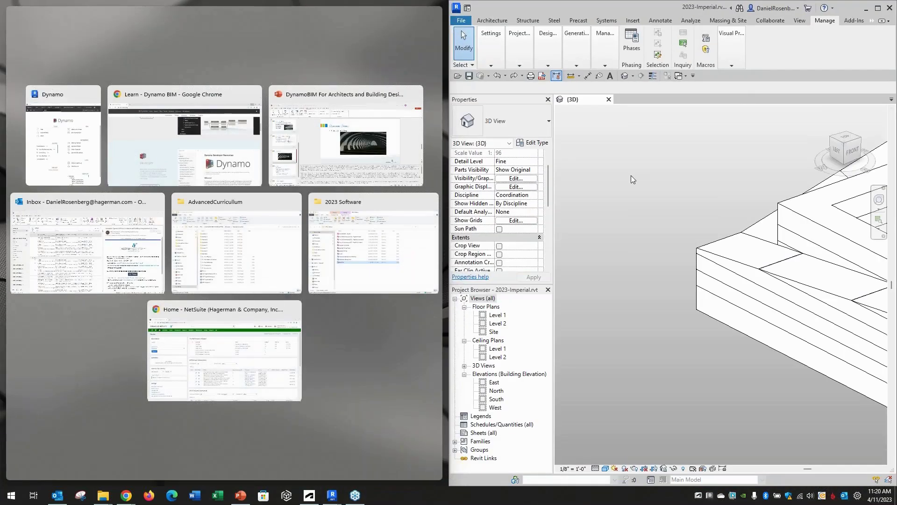
{"action": "left_click", "coordinate": [631, 175]}
{"action": "middle_click", "coordinate": [631, 175]}
{"action": "middle_click", "coordinate": [631, 175]}
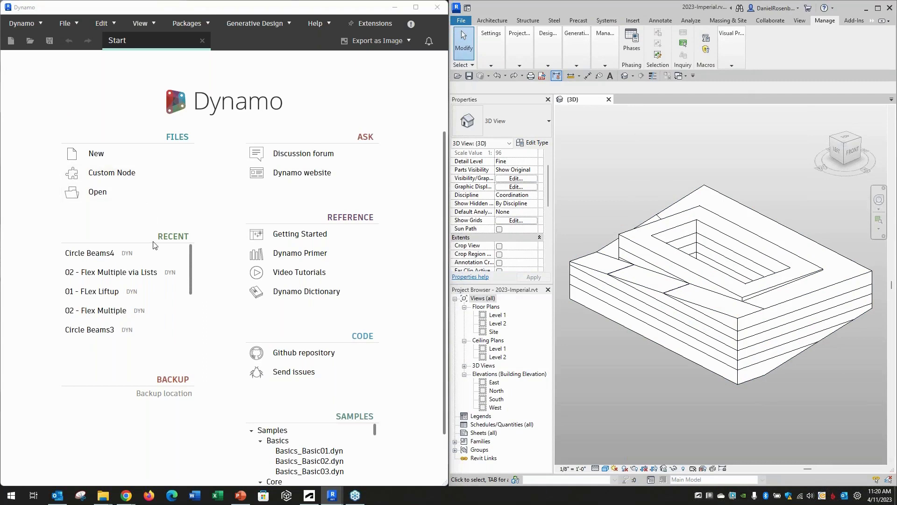
Look through the recent Dynamo files and open the 01 - FLex Liftup graph.
{"action": "scroll", "coordinate": [185, 271], "scroll_direction": "down", "scroll_amount": 4}
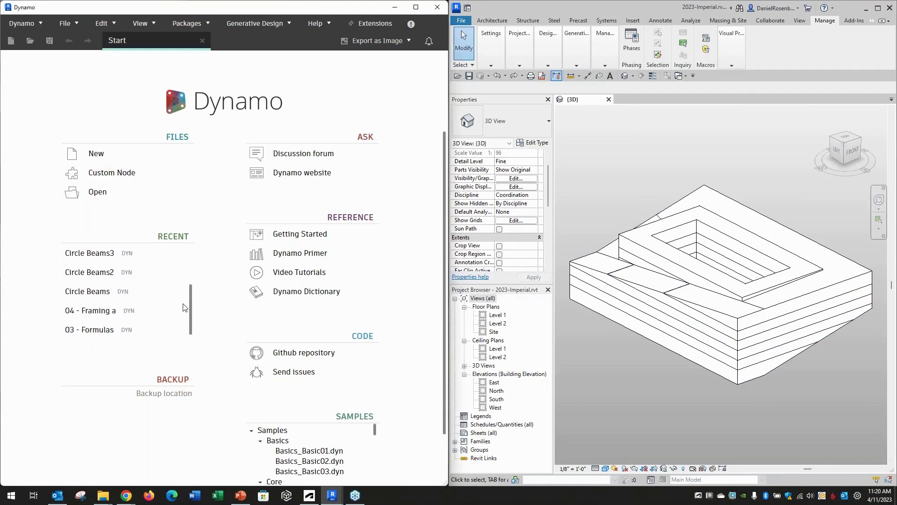
{"action": "scroll", "coordinate": [187, 262], "scroll_direction": "up", "scroll_amount": 5}
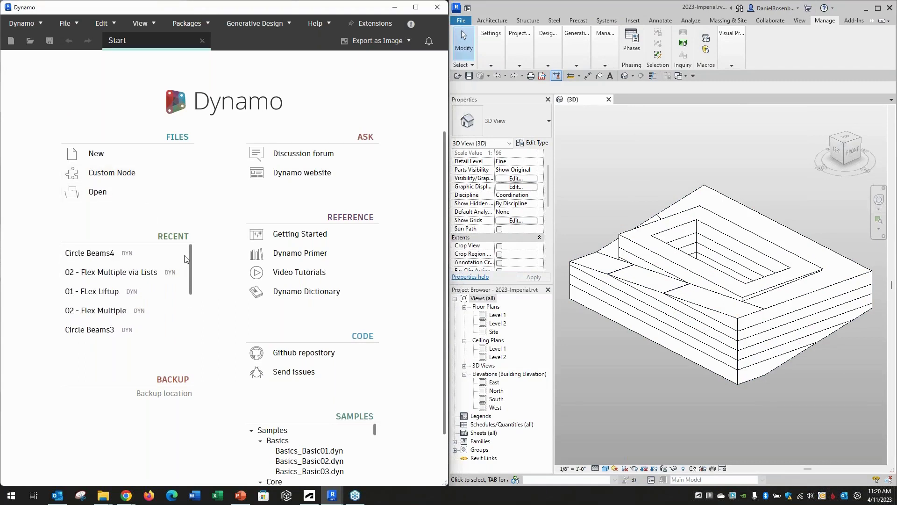
{"action": "left_click", "coordinate": [98, 292]}
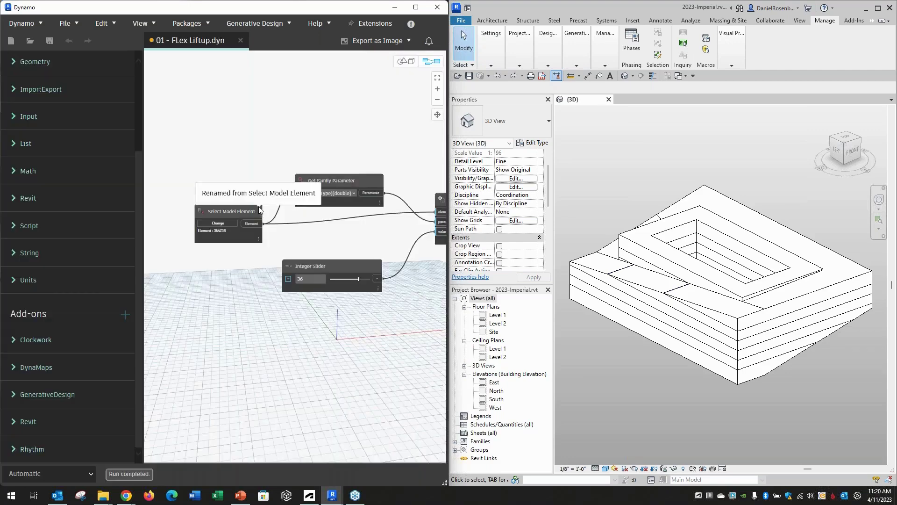
Maximize the Dynamo window and nudge the Select Model Element node slightly in the graph.
{"action": "left_click_drag", "start_coordinate": [256, 12], "coordinate": [423, 3]}
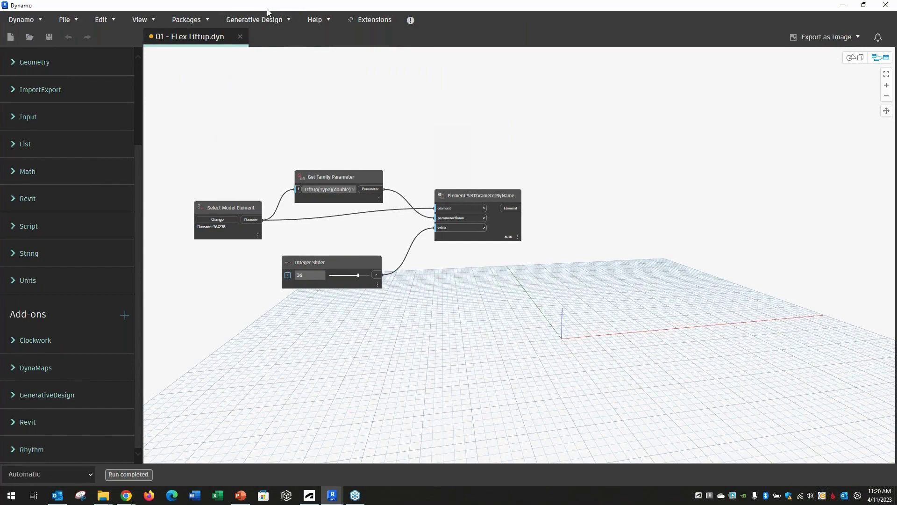
{"action": "left_click", "coordinate": [220, 208]}
{"action": "left_click_drag", "start_coordinate": [221, 211], "coordinate": [227, 211]}
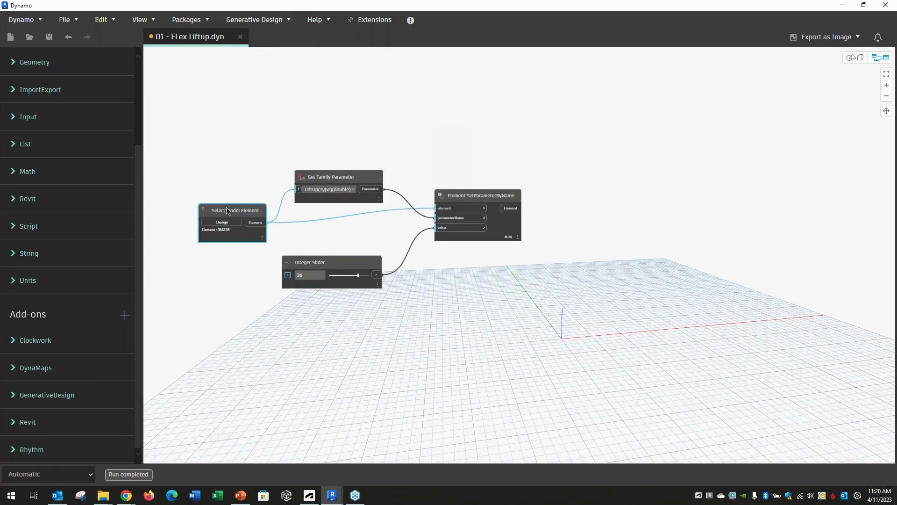
{"action": "double_click", "coordinate": [374, 4]}
{"action": "left_click_drag", "start_coordinate": [536, 107], "coordinate": [480, 131]}
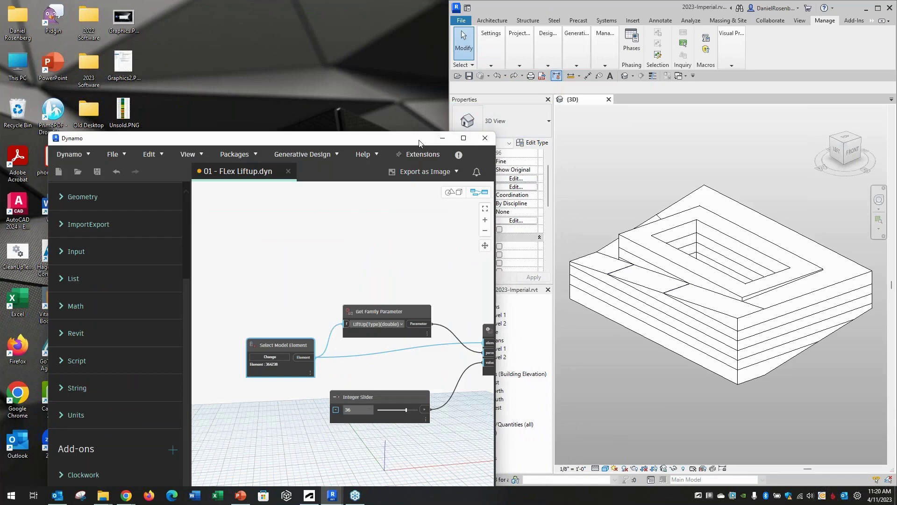
{"action": "left_click", "coordinate": [463, 138]}
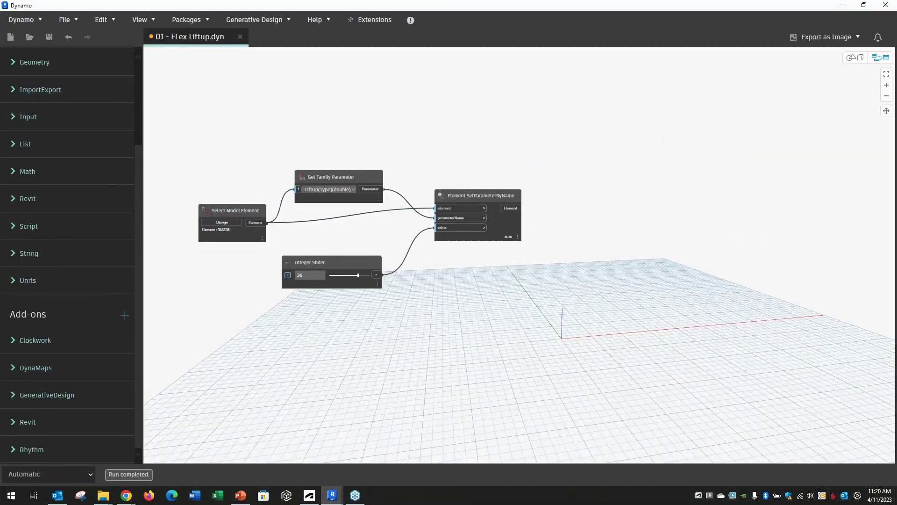
{"action": "scroll", "coordinate": [316, 196], "scroll_direction": "up", "scroll_amount": 3}
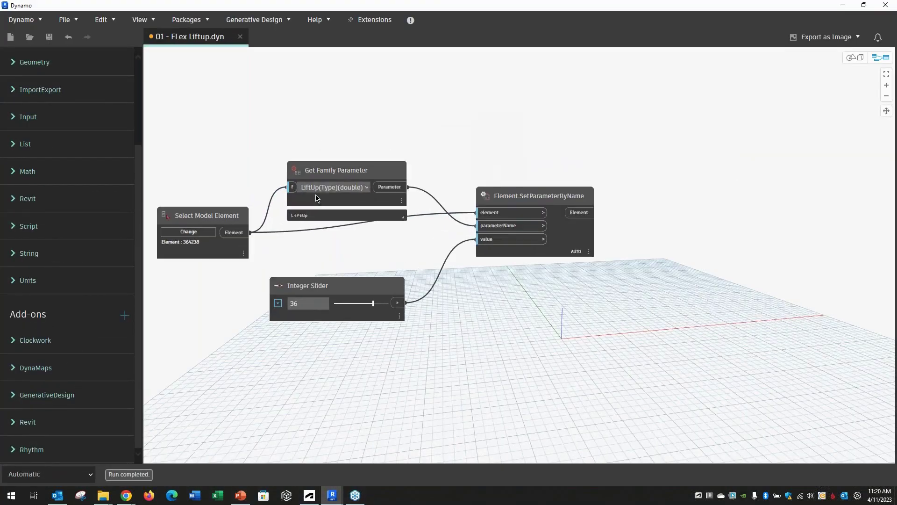
Inspect the Get Family Parameter node's available parameters, keeping LiftUp(Type)(double) selected.
{"action": "left_click", "coordinate": [336, 172]}
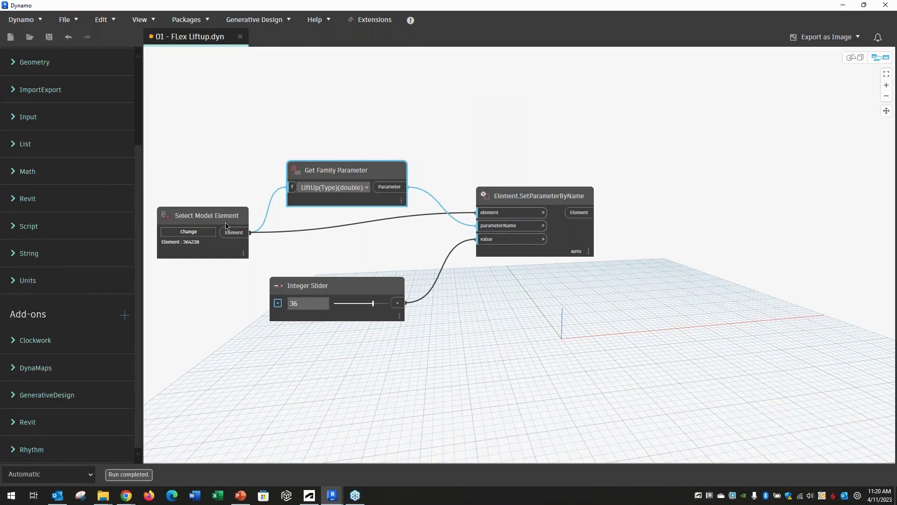
{"action": "left_click", "coordinate": [341, 187]}
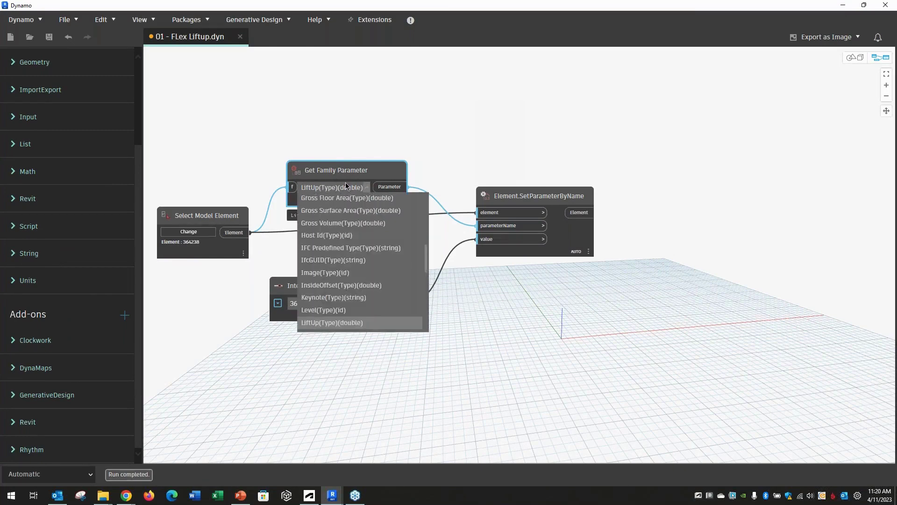
{"action": "left_click", "coordinate": [346, 167]}
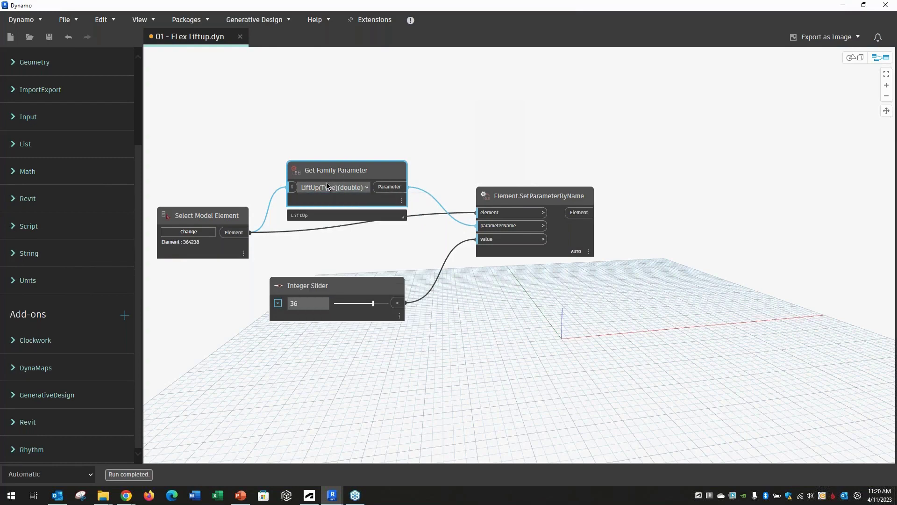
{"action": "left_click", "coordinate": [363, 234]}
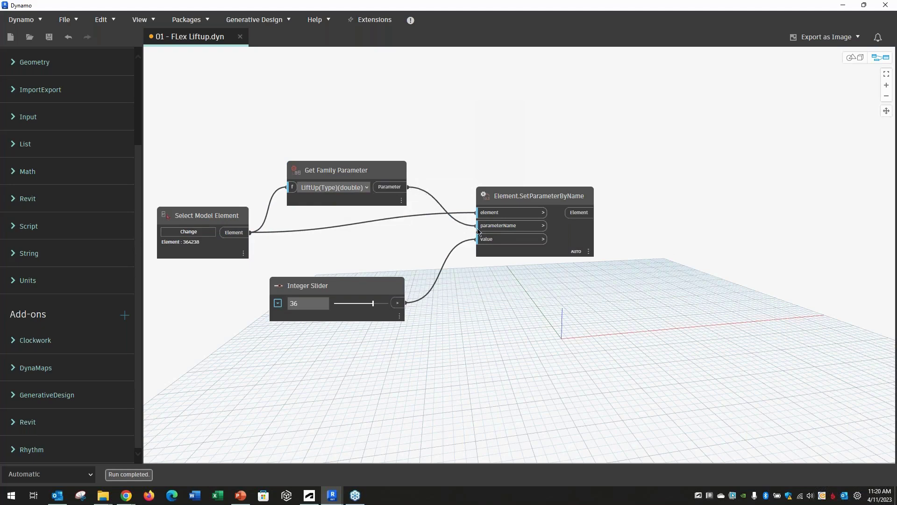
Nudge the Element.SetParameterByName node and move the Integer Slider node slightly closer to it.
{"action": "left_click", "coordinate": [513, 202]}
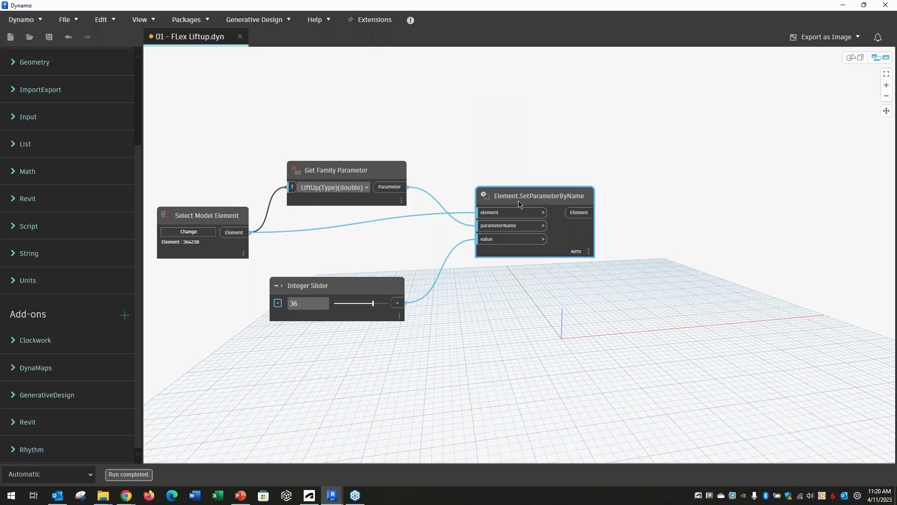
{"action": "mouse_move", "coordinate": [519, 204]}
{"action": "left_mouse_down"}
{"action": "mouse_move", "coordinate": [531, 205]}
{"action": "mouse_move", "coordinate": [524, 205]}
{"action": "left_mouse_up"}
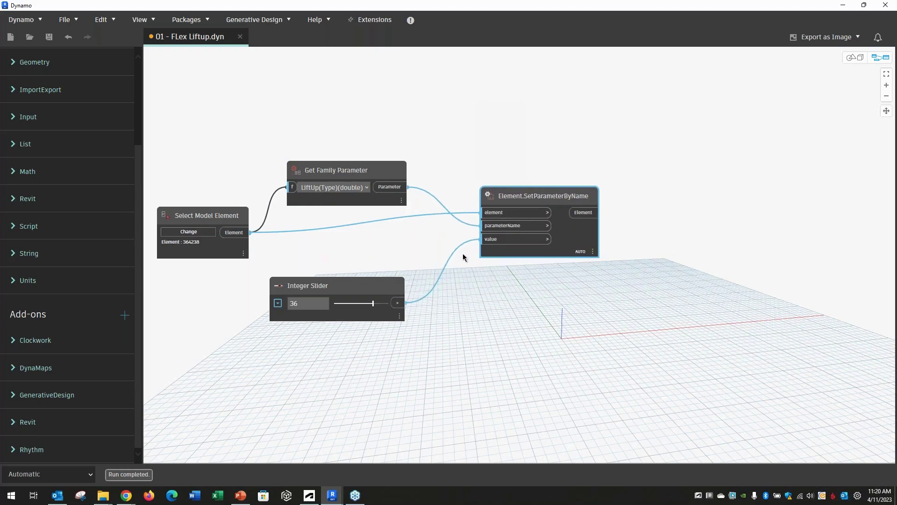
{"action": "left_click_drag", "start_coordinate": [376, 292], "coordinate": [384, 291]}
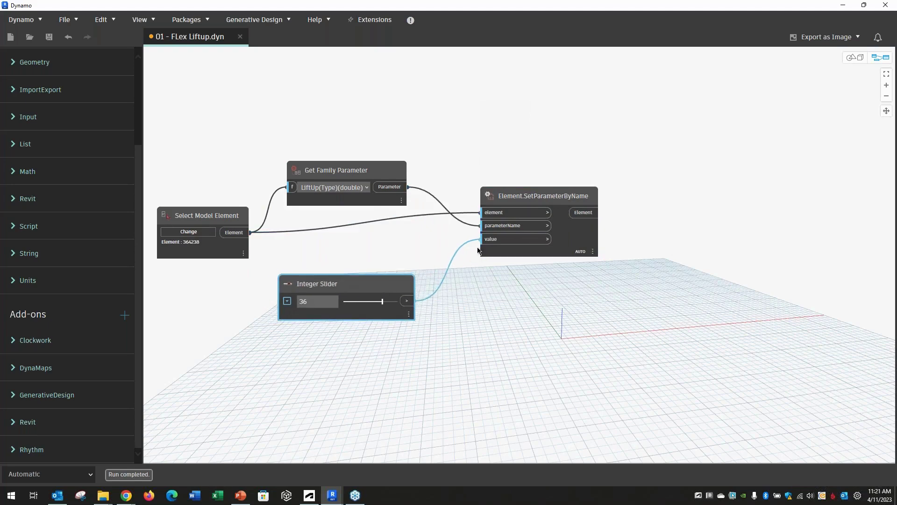
{"action": "left_click", "coordinate": [444, 228]}
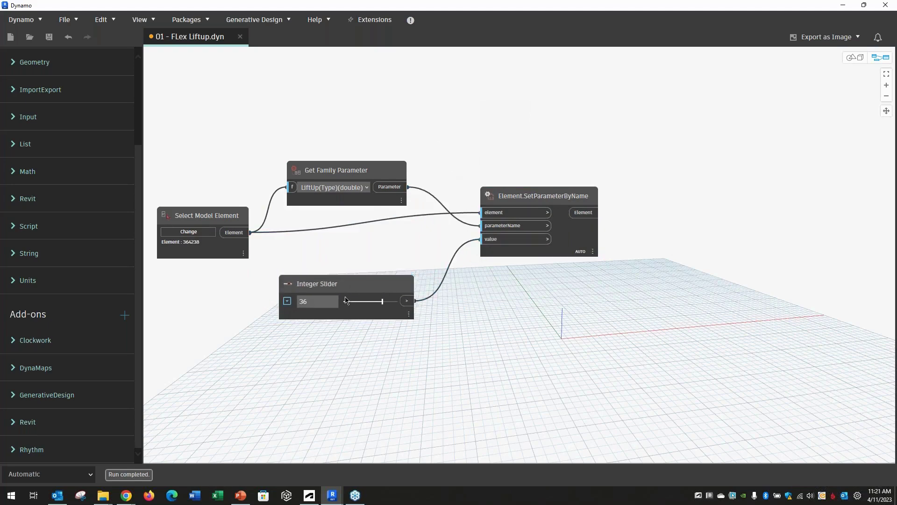
{"action": "left_click_drag", "start_coordinate": [341, 285], "coordinate": [347, 277]}
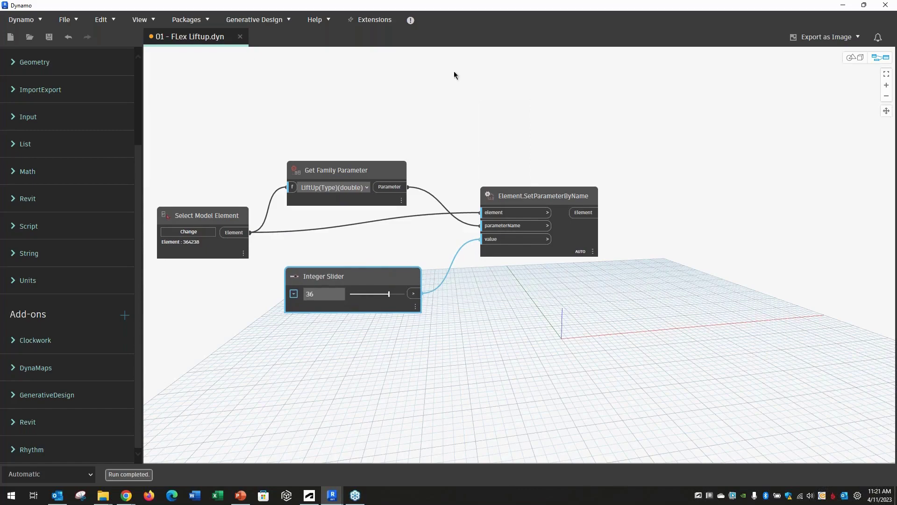
Tile the Dynamo window beside Revit so that the Integer Slider node and the building mass are both in view.
{"action": "left_click_drag", "start_coordinate": [488, 5], "coordinate": [4, 122]}
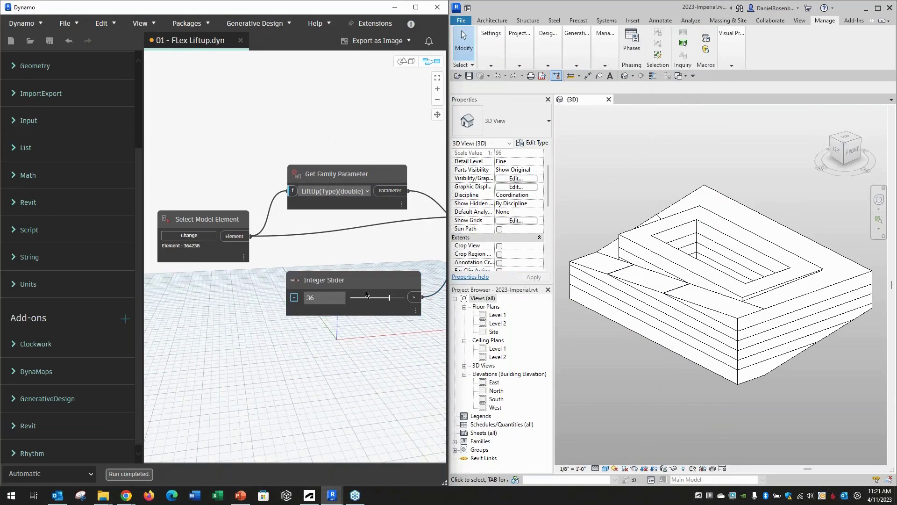
{"action": "middle_click_drag", "start_coordinate": [365, 322], "coordinate": [285, 317]}
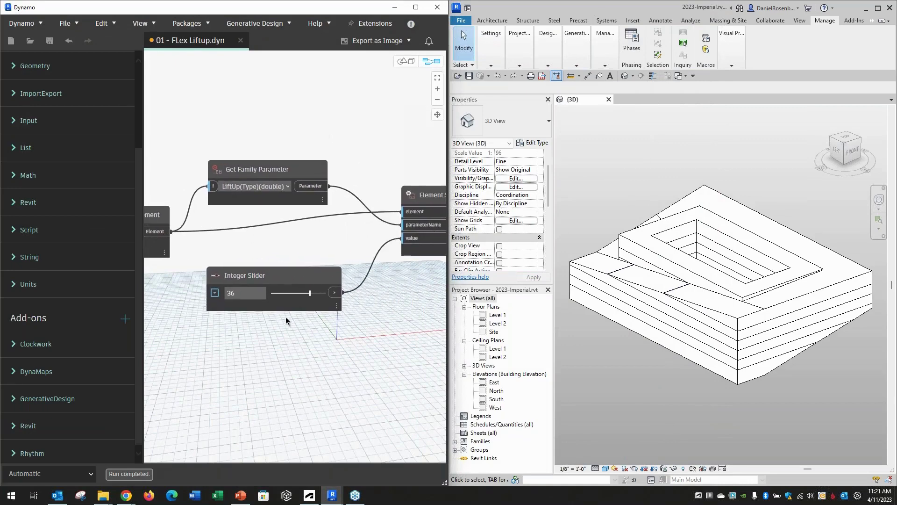
{"action": "left_click", "coordinate": [685, 182]}
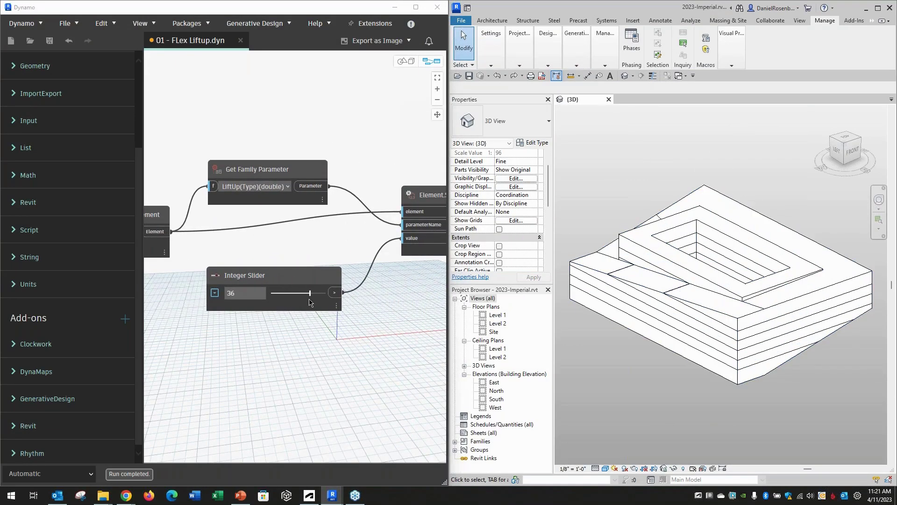
Set the Integer Slider driving LiftUp to 50 and inspect the updated building mass in Revit.
{"action": "mouse_move", "coordinate": [310, 293]}
{"action": "left_mouse_down"}
{"action": "mouse_move", "coordinate": [301, 293]}
{"action": "mouse_move", "coordinate": [327, 293]}
{"action": "left_mouse_up"}
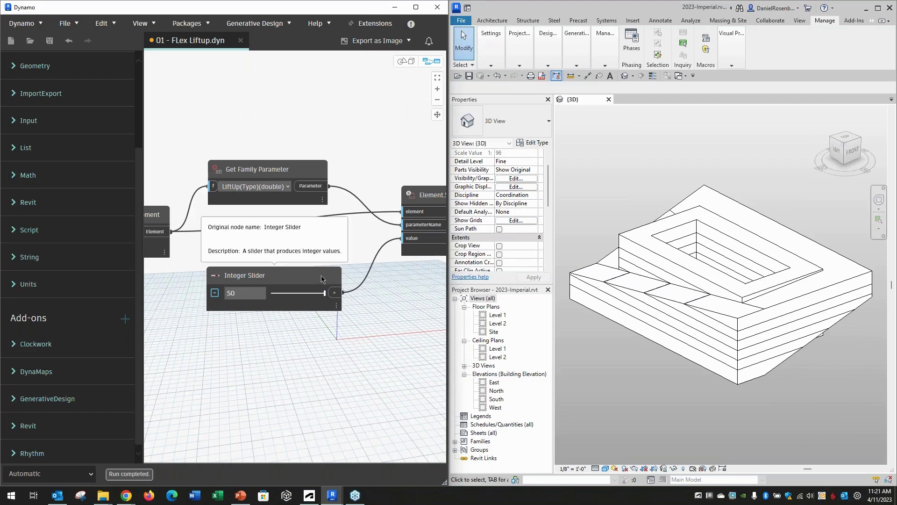
{"action": "left_click", "coordinate": [587, 149]}
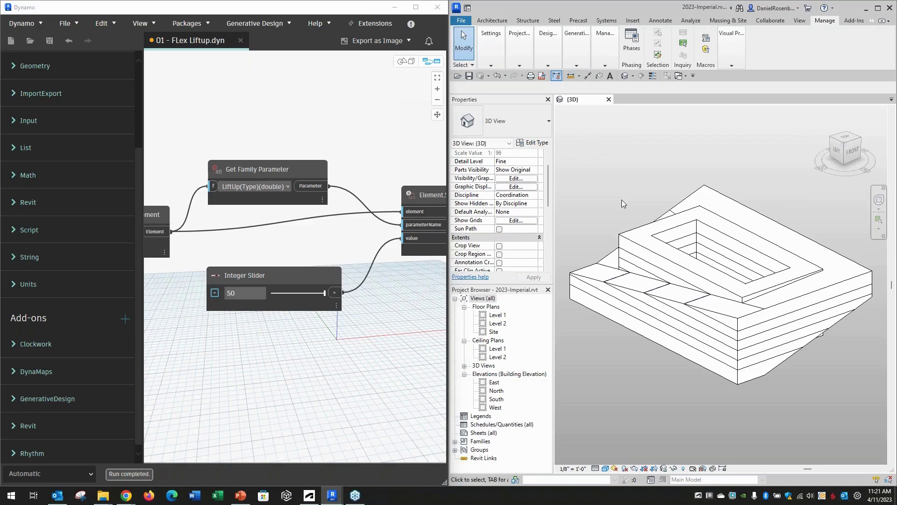
{"action": "scroll", "coordinate": [711, 233], "scroll_direction": "down", "scroll_amount": 1}
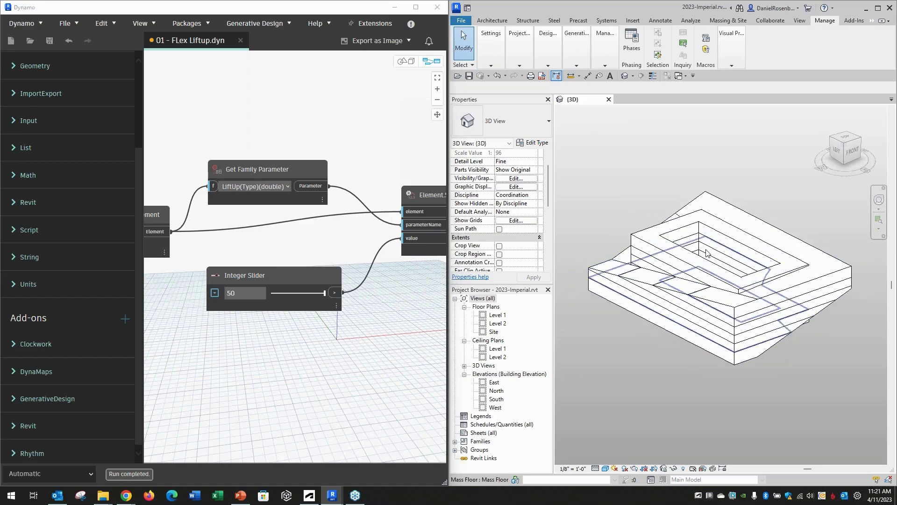
Inspect the LiftUp dimension in the building mass's properties in Revit.
{"action": "left_click", "coordinate": [642, 230]}
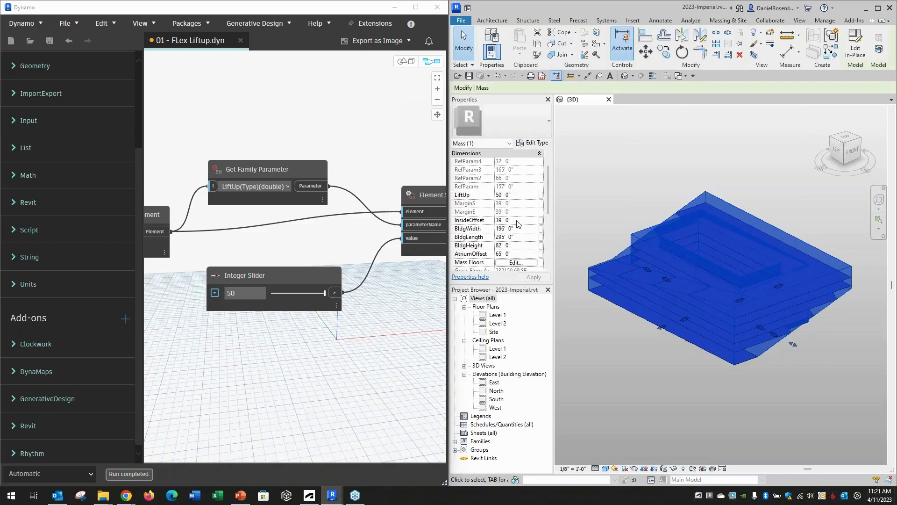
{"action": "left_click", "coordinate": [631, 176]}
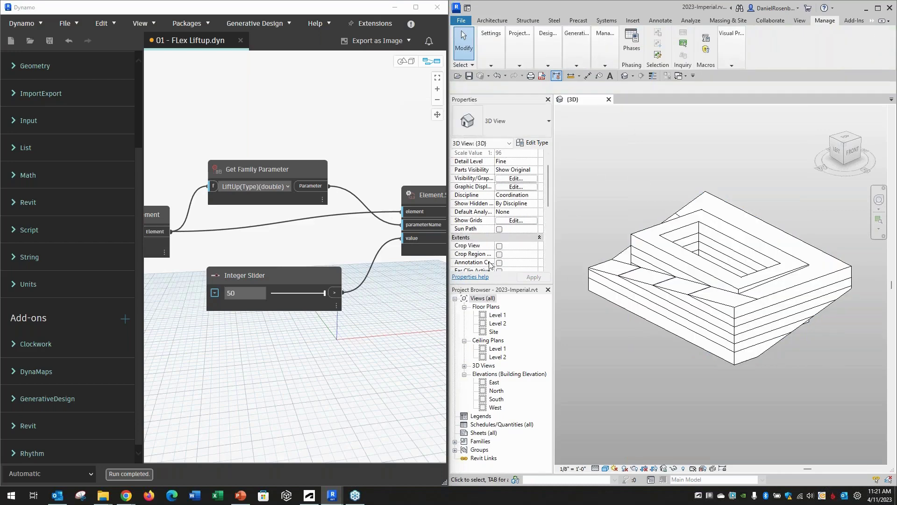
Set the Integer Slider driving LiftUp to 40 and check the mass's LiftUp dimension in Revit.
{"action": "mouse_move", "coordinate": [325, 295]}
{"action": "left_mouse_down"}
{"action": "mouse_move", "coordinate": [310, 293]}
{"action": "mouse_move", "coordinate": [351, 291]}
{"action": "mouse_move", "coordinate": [314, 294]}
{"action": "left_mouse_up"}
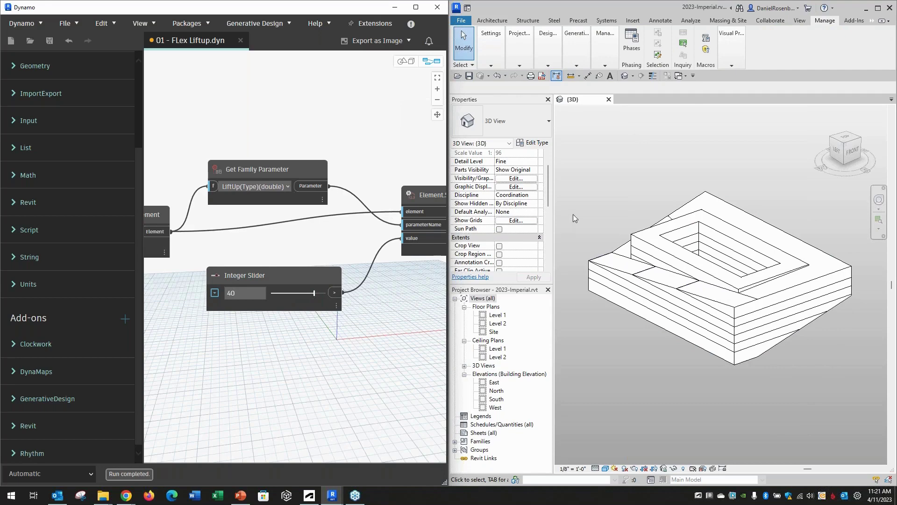
{"action": "left_click", "coordinate": [298, 284]}
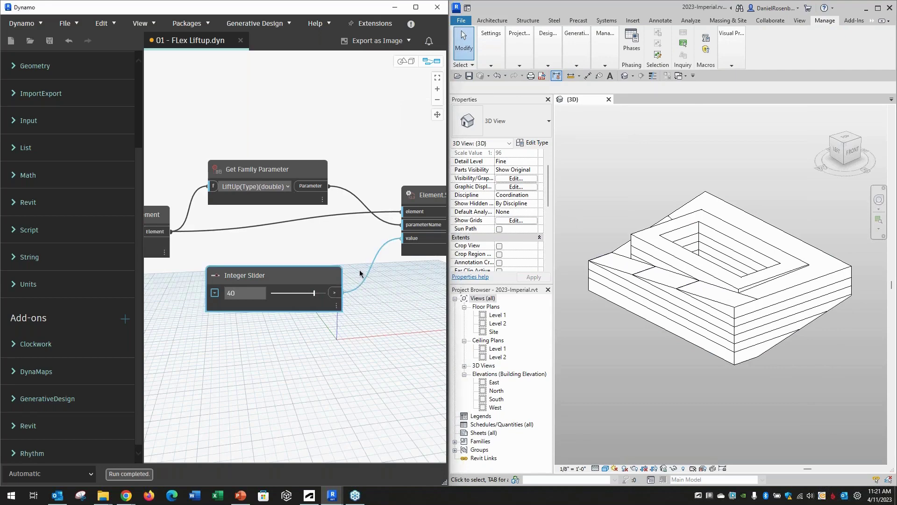
{"action": "left_click", "coordinate": [327, 239]}
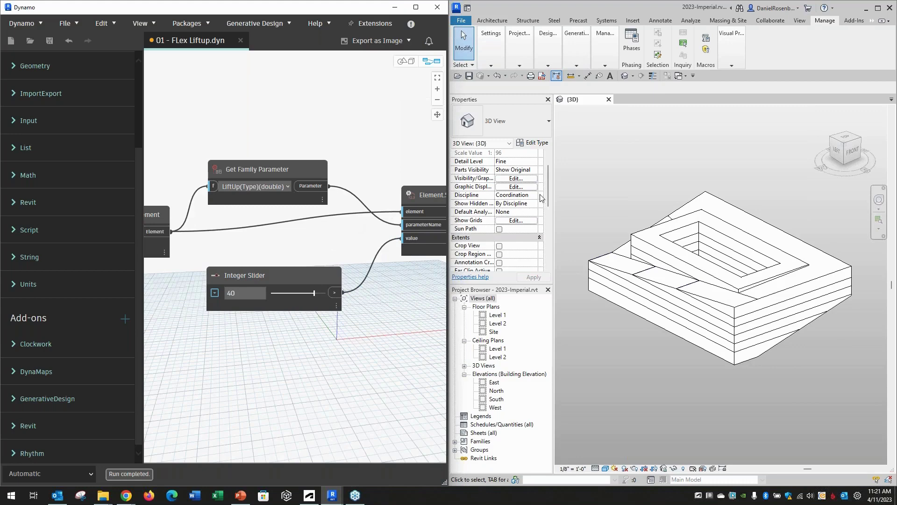
{"action": "left_click", "coordinate": [635, 209]}
{"action": "left_click", "coordinate": [679, 221]}
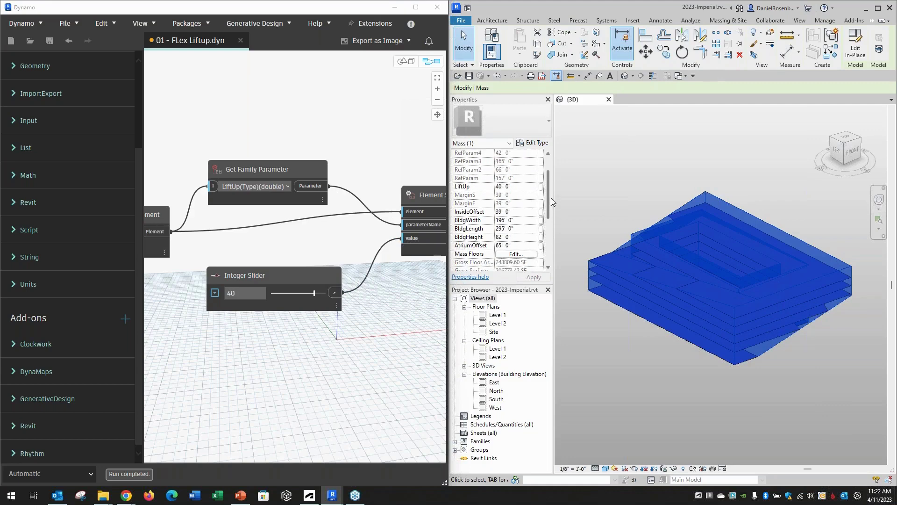
{"action": "left_click", "coordinate": [593, 170]}
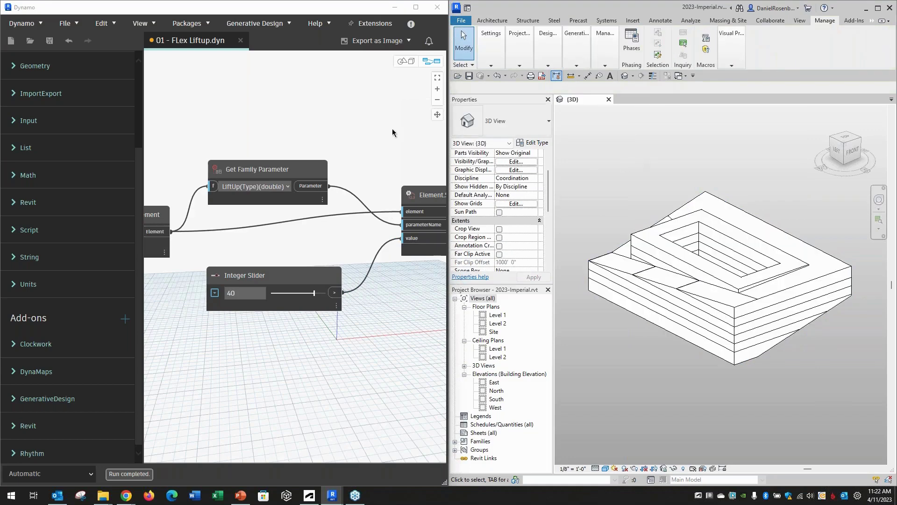
Duplicate the Get Family Parameter, Integer Slider and Element.SetParameterByName nodes and place the copies below the originals.
{"action": "scroll", "coordinate": [239, 136], "scroll_direction": "down", "scroll_amount": 3}
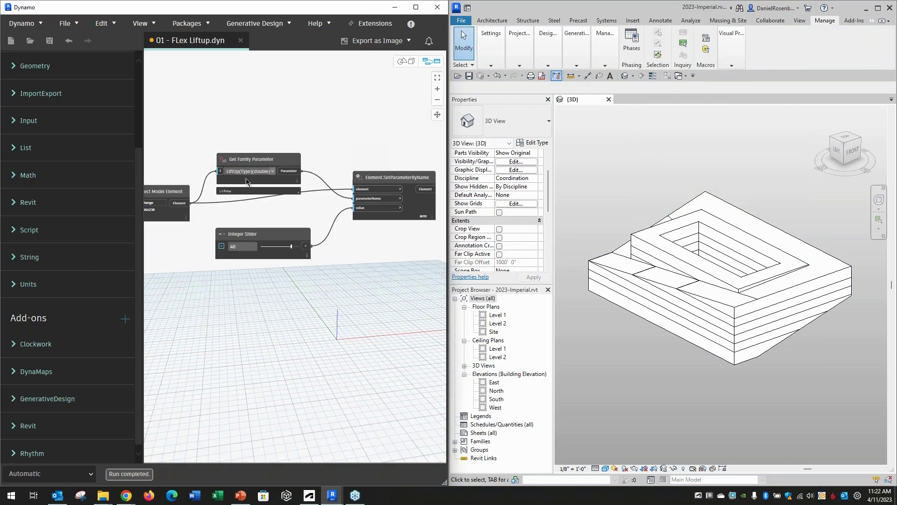
{"action": "middle_click_drag", "start_coordinate": [343, 243], "coordinate": [334, 233]}
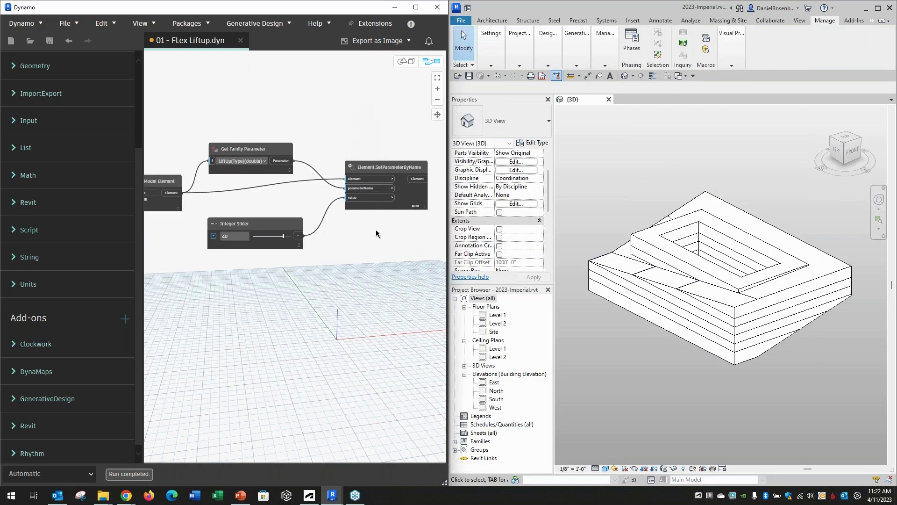
{"action": "left_click_drag", "start_coordinate": [397, 264], "coordinate": [245, 120]}
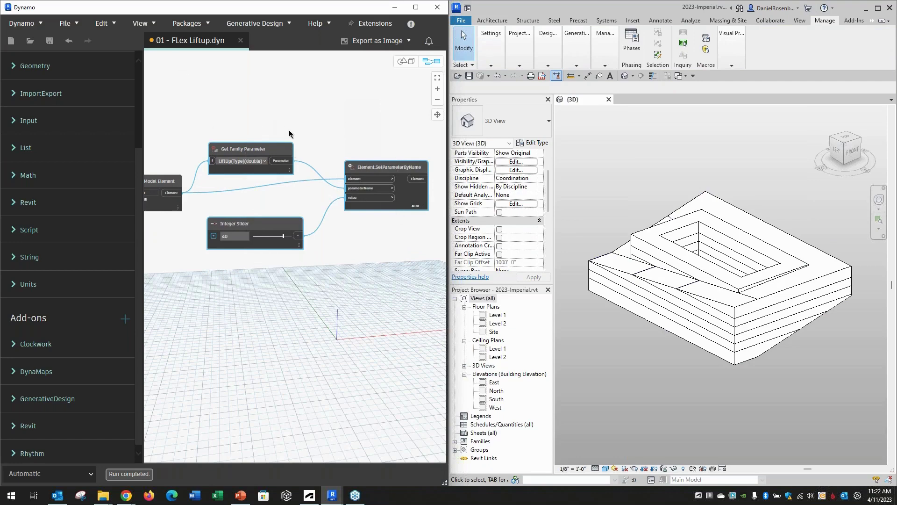
{"action": "key", "text": "ctrl+v"}
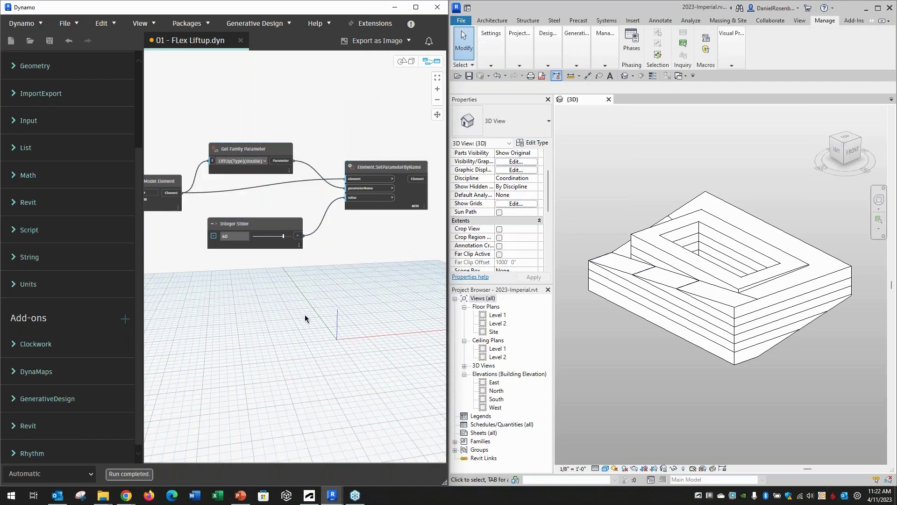
{"action": "left_click_drag", "start_coordinate": [344, 276], "coordinate": [255, 289]}
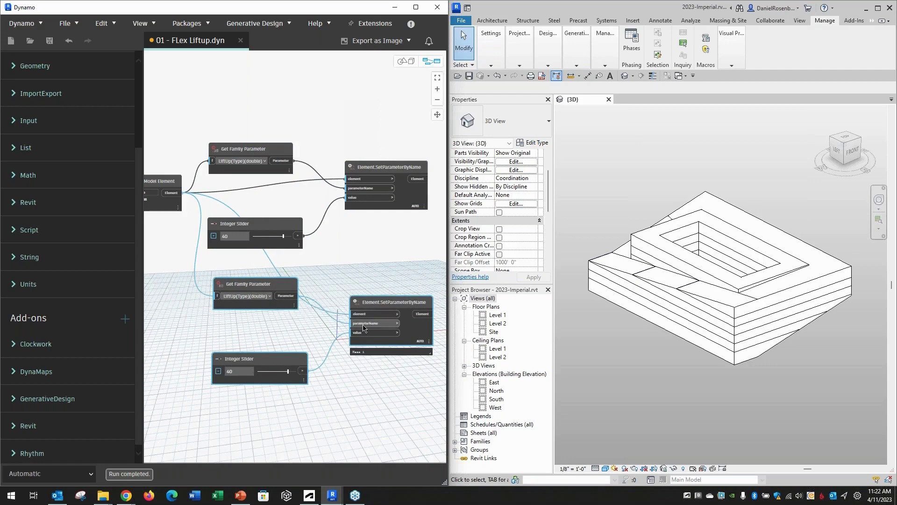
Disconnect the copied Integer Slider from the value input of the copied Element.SetParameterByName node.
{"action": "left_click", "coordinate": [269, 296]}
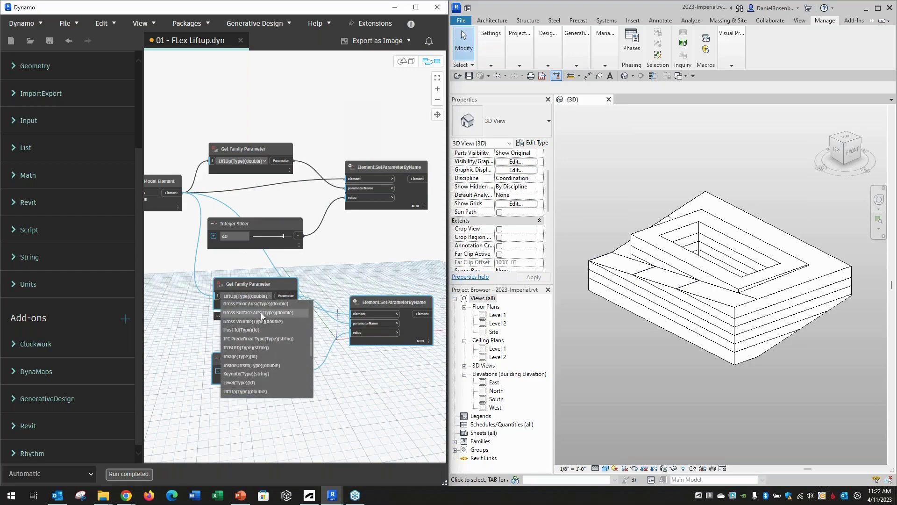
{"action": "left_click", "coordinate": [308, 276]}
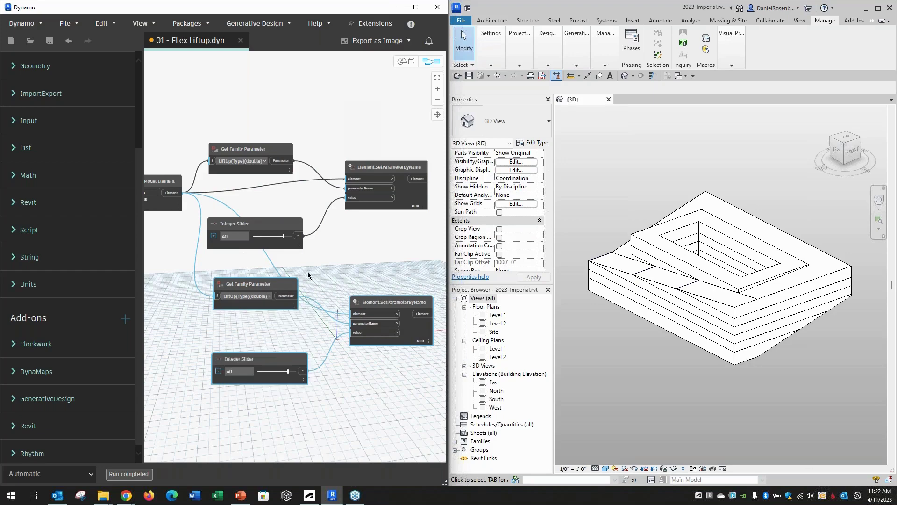
{"action": "left_click", "coordinate": [356, 314]}
{"action": "left_click", "coordinate": [354, 314]}
{"action": "left_click", "coordinate": [356, 333]}
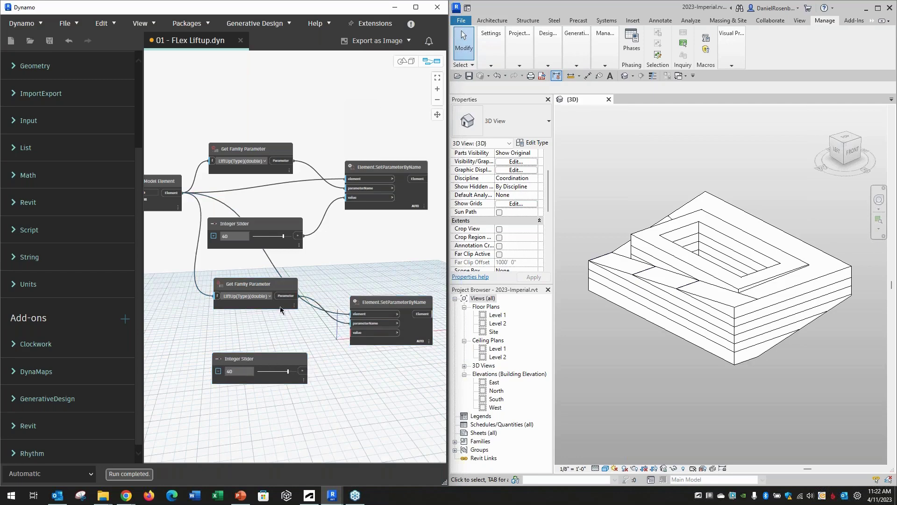
Choose BldgWidth(Type)(double) as the parameter in the copied Get Family Parameter node.
{"action": "left_click", "coordinate": [268, 296]}
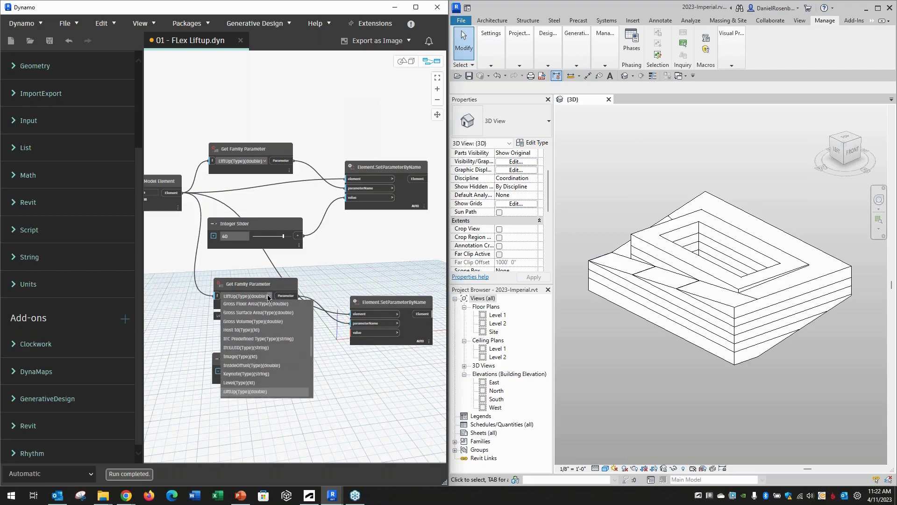
{"action": "scroll", "coordinate": [255, 350], "scroll_direction": "down", "scroll_amount": 3}
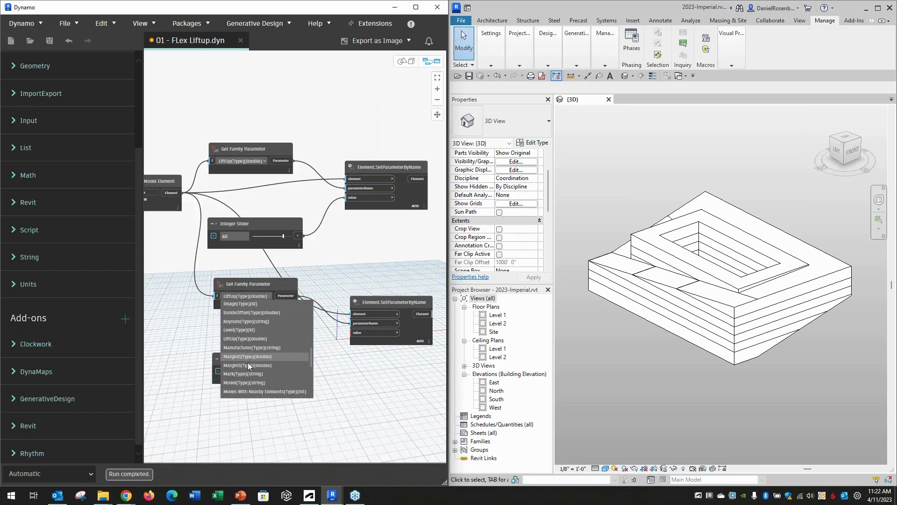
{"action": "left_click", "coordinate": [221, 359]}
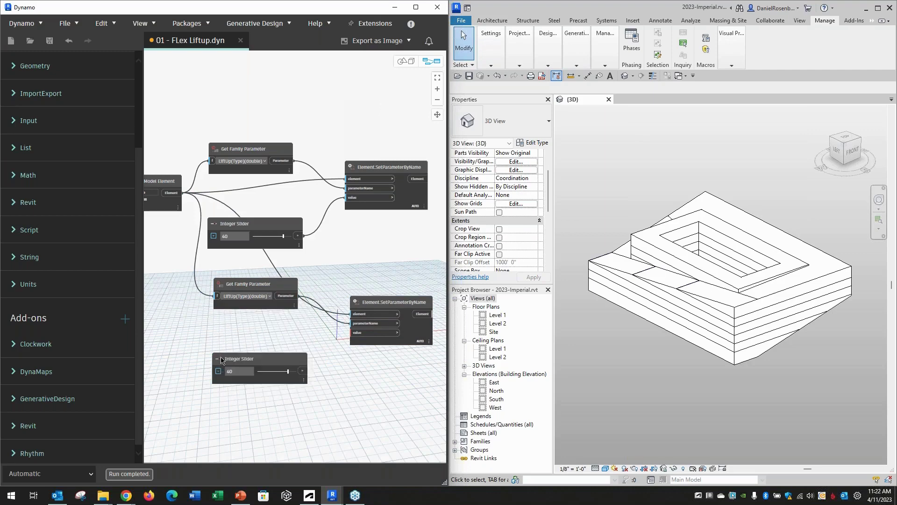
{"action": "left_click", "coordinate": [267, 301]}
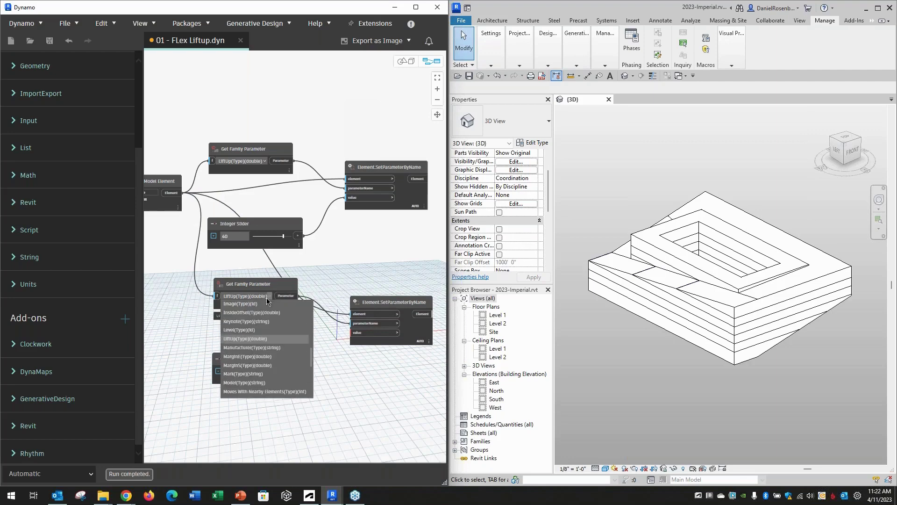
{"action": "scroll", "coordinate": [256, 344], "scroll_direction": "up", "scroll_amount": 5}
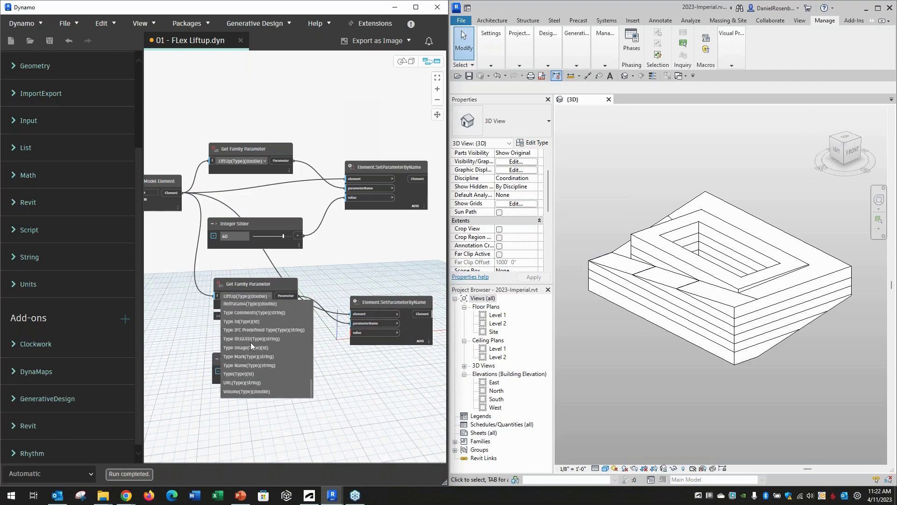
{"action": "scroll", "coordinate": [252, 341], "scroll_direction": "up", "scroll_amount": 2}
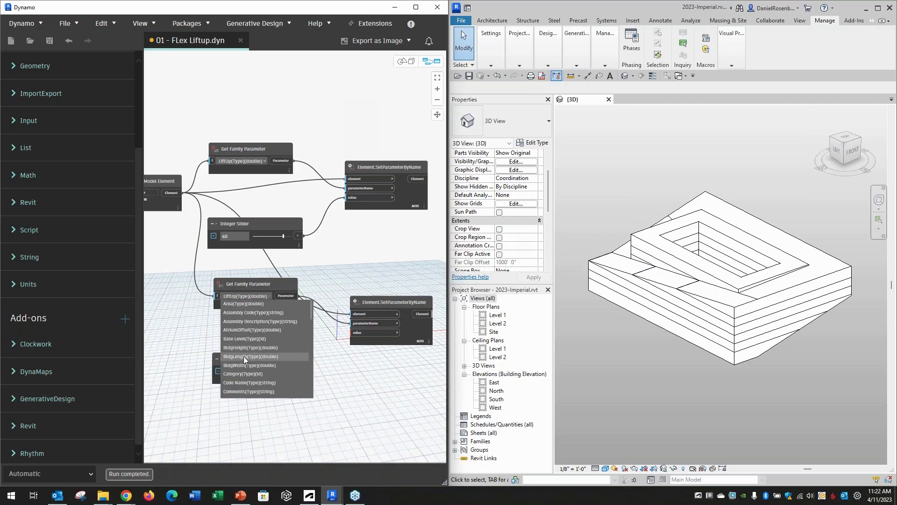
{"action": "left_click", "coordinate": [253, 364]}
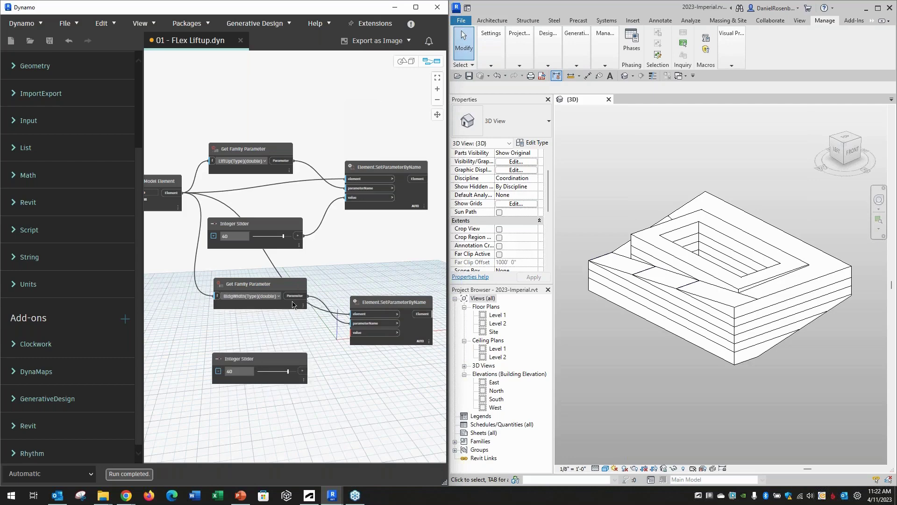
Inspect the BldgWidth dimension in the building mass's properties in Revit.
{"action": "left_click", "coordinate": [611, 179]}
{"action": "left_click", "coordinate": [671, 215]}
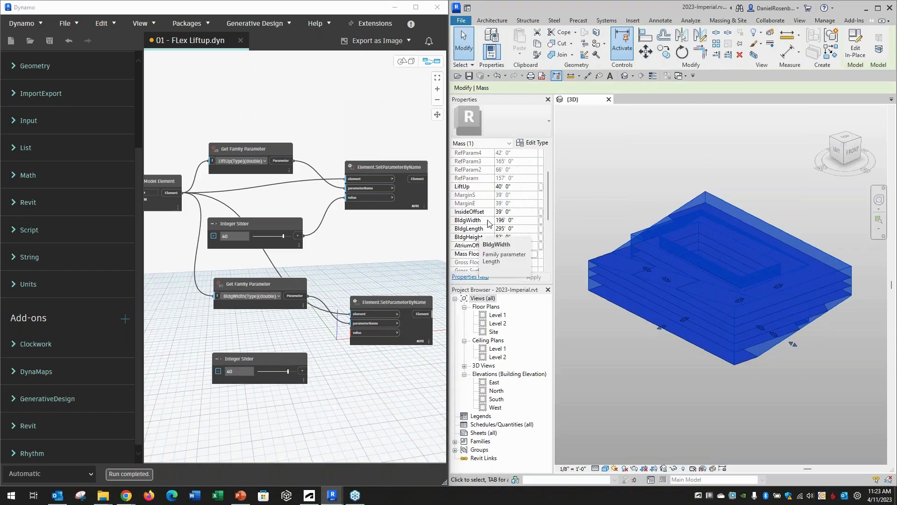
{"action": "left_click", "coordinate": [608, 200]}
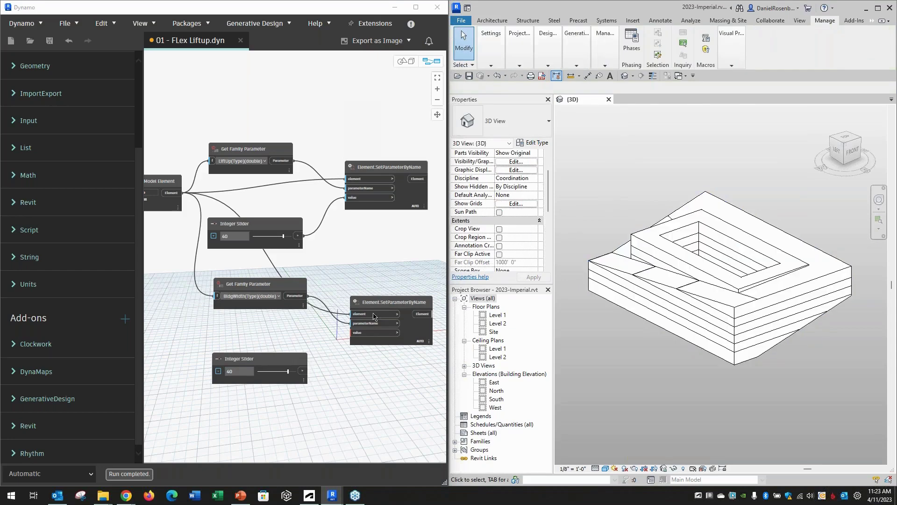
Set the copied Integer Slider's minimum to 150 and raise its maximum.
{"action": "left_click", "coordinate": [218, 371]}
{"action": "double_click", "coordinate": [234, 388]}
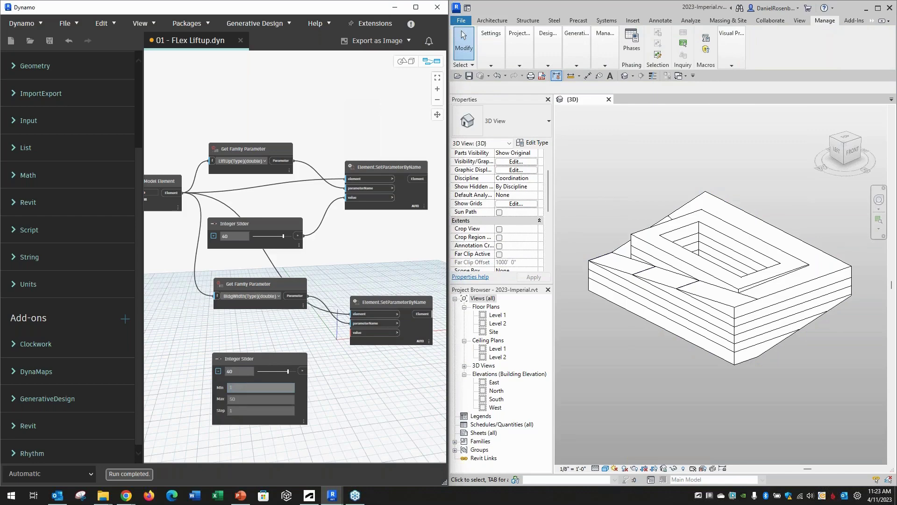
{"action": "type", "text": "150"}
{"action": "double_click", "coordinate": [247, 400]}
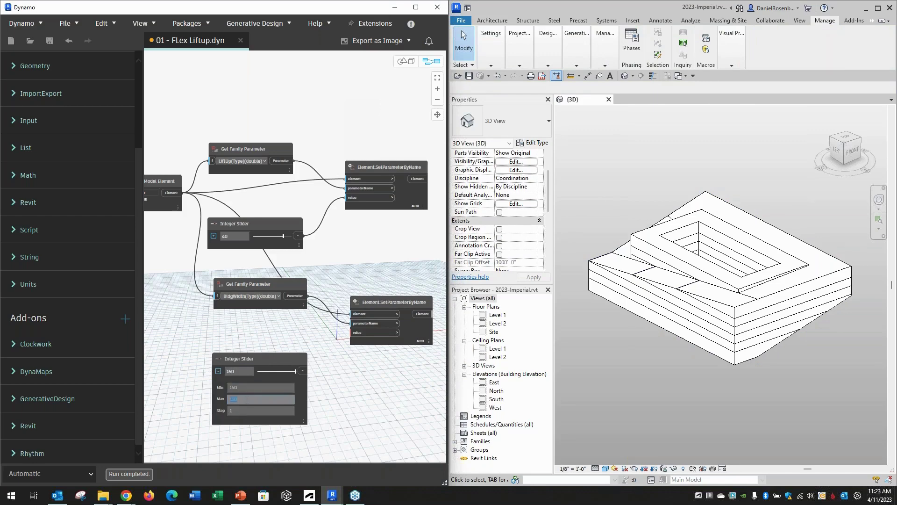
{"action": "key", "text": "Return"}
{"action": "left_click", "coordinate": [219, 371]}
Connect the copied Integer Slider to the value input of the copied Element.SetParameterByName node and set it to 485.
{"action": "left_click_drag", "start_coordinate": [266, 371], "coordinate": [357, 333]}
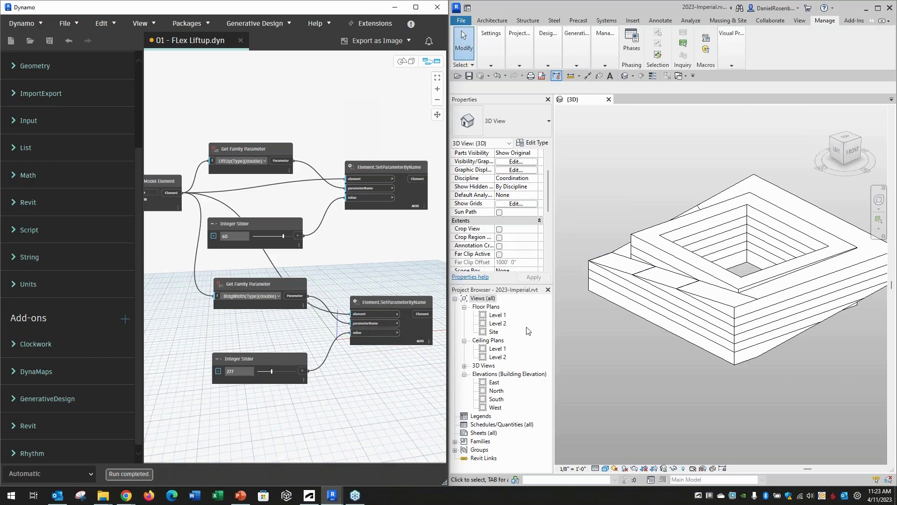
{"action": "scroll", "coordinate": [623, 297], "scroll_direction": "down", "scroll_amount": 1}
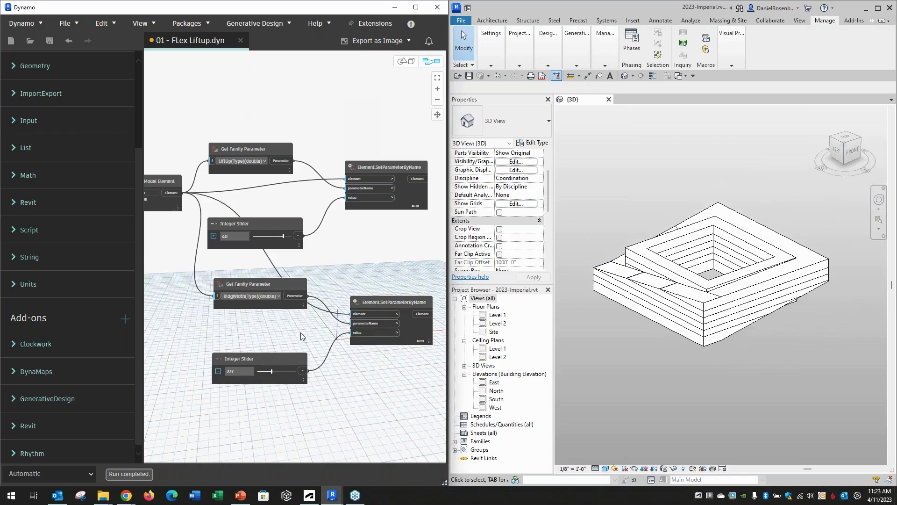
{"action": "left_click_drag", "start_coordinate": [273, 371], "coordinate": [291, 364]}
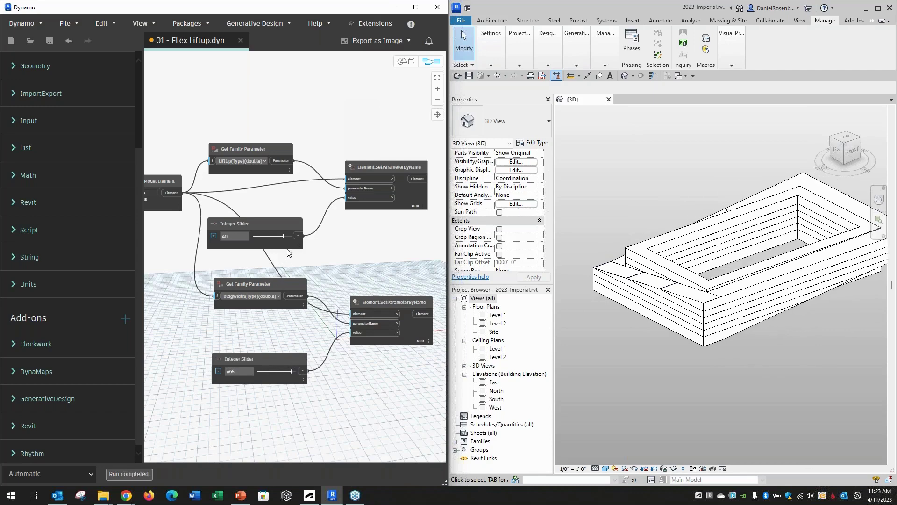
Set the Integer Slider driving LiftUp to 50 and inspect the mass from a slightly rotated 3D view in Revit.
{"action": "left_click_drag", "start_coordinate": [270, 237], "coordinate": [290, 238]}
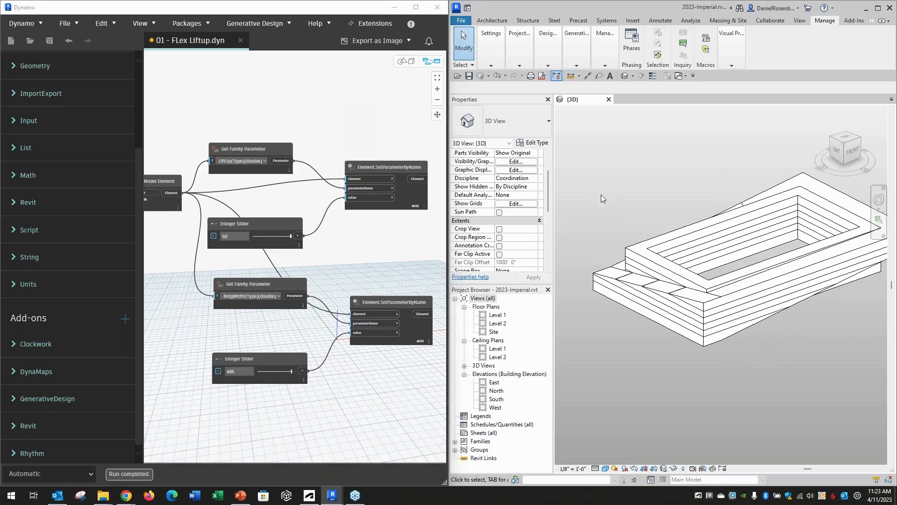
{"action": "left_click", "coordinate": [742, 196]}
{"action": "middle_click_drag", "start_coordinate": [768, 301], "coordinate": [766, 307], "text": "shift"}
{"action": "left_click", "coordinate": [330, 243]}
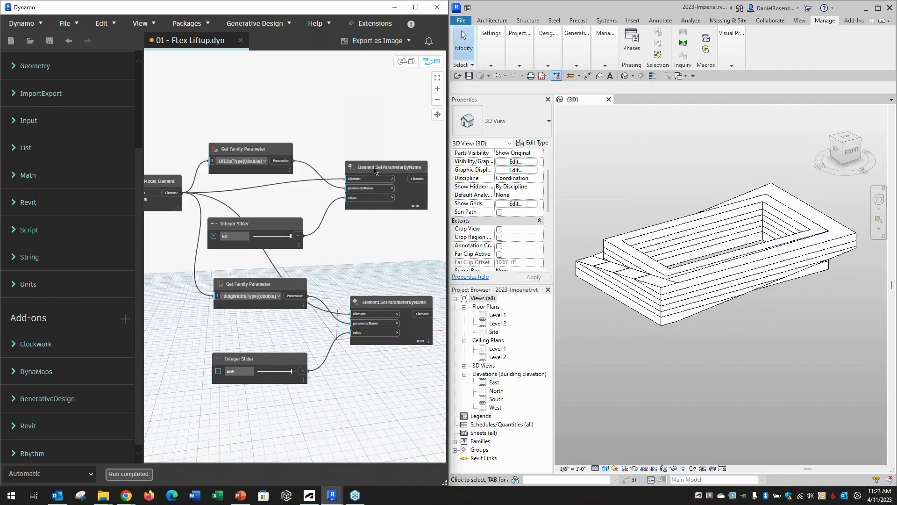
Move the Element.SetParameterByName node of the LiftUp group slightly closer to its input nodes.
{"action": "mouse_move", "coordinate": [375, 168]}
{"action": "left_mouse_down"}
{"action": "mouse_move", "coordinate": [396, 175]}
{"action": "mouse_move", "coordinate": [371, 172]}
{"action": "left_mouse_up"}
{"action": "left_click", "coordinate": [322, 172]}
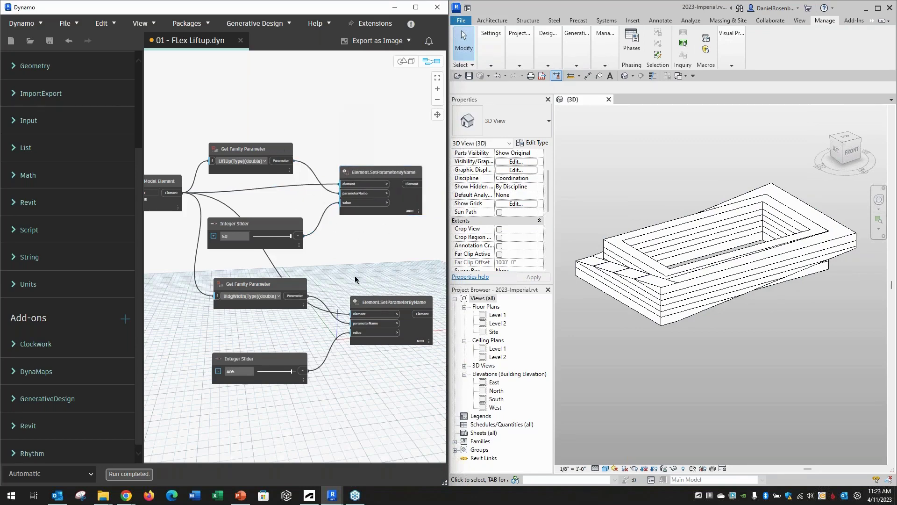
{"action": "mouse_move", "coordinate": [370, 330]}
{"action": "scroll", "coordinate": [545, 201], "scroll_direction": "down", "scroll_amount": 4}
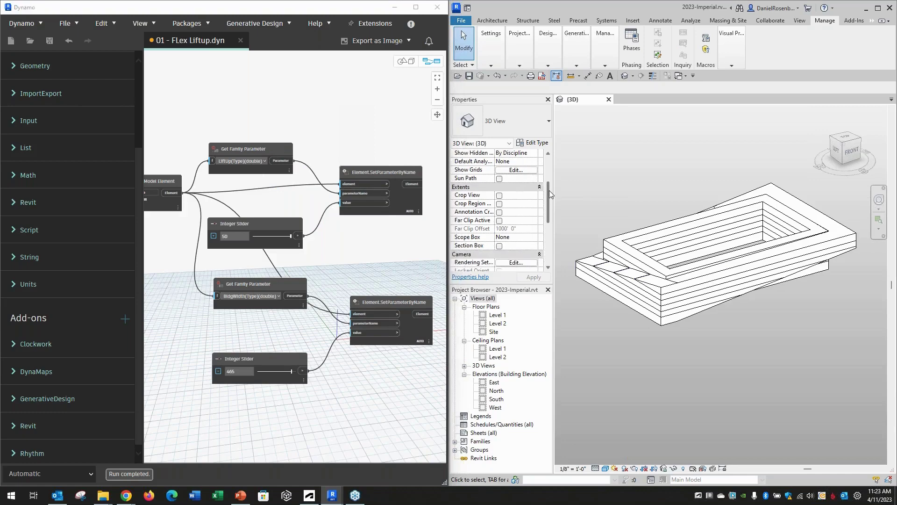
{"action": "scroll", "coordinate": [541, 220], "scroll_direction": "up", "scroll_amount": 5}
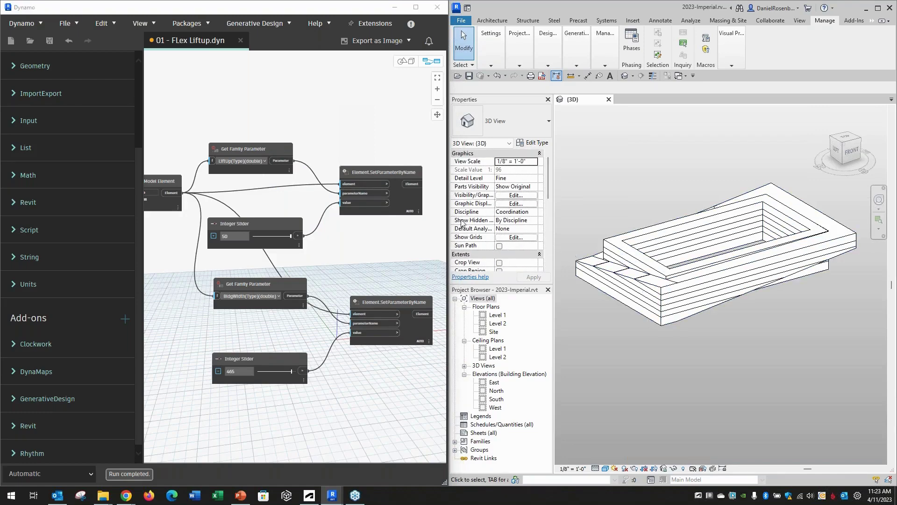
{"action": "scroll", "coordinate": [329, 190], "scroll_direction": "down", "scroll_amount": 3}
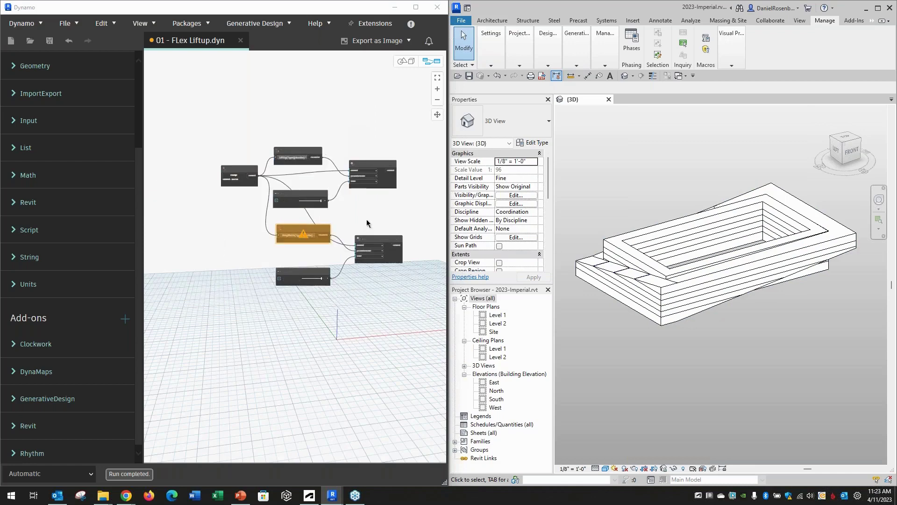
Delete the Element.SetParameterByName node of the BldgWidth group and move the remaining one farther from its input nodes.
{"action": "scroll", "coordinate": [366, 224], "scroll_direction": "up", "scroll_amount": 2}
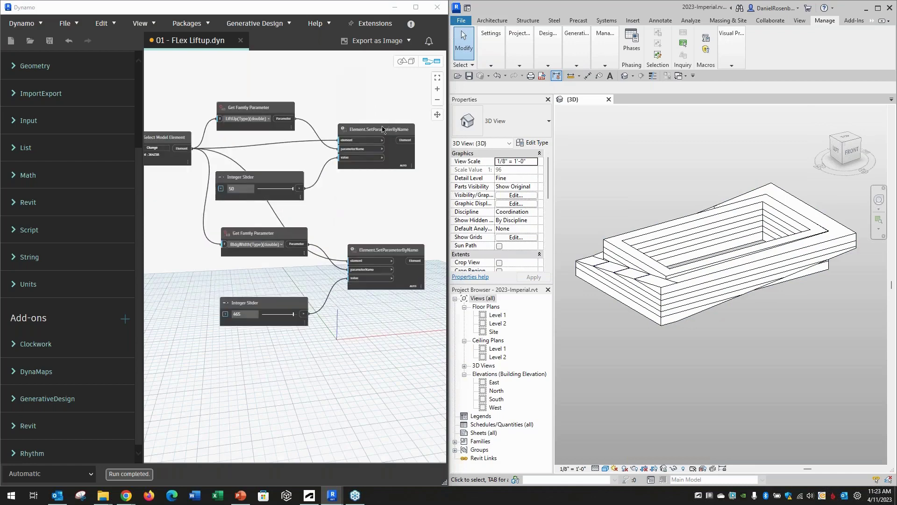
{"action": "left_click_drag", "start_coordinate": [383, 129], "coordinate": [420, 126]}
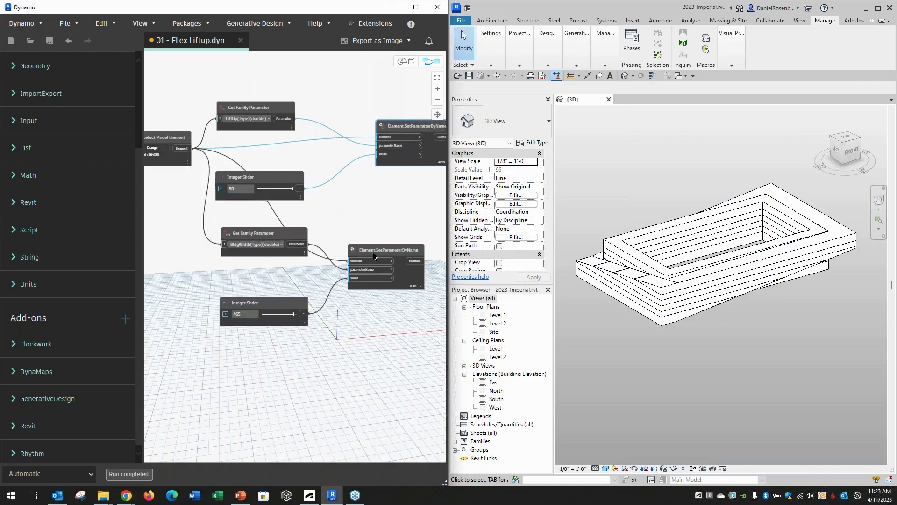
{"action": "left_click_drag", "start_coordinate": [373, 256], "coordinate": [399, 248]}
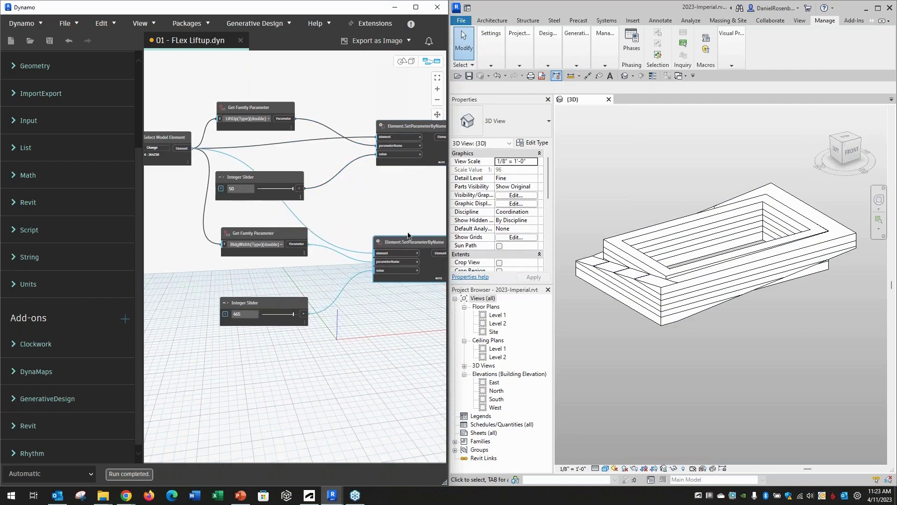
{"action": "key", "text": "Delete"}
{"action": "left_click_drag", "start_coordinate": [405, 125], "coordinate": [433, 146]}
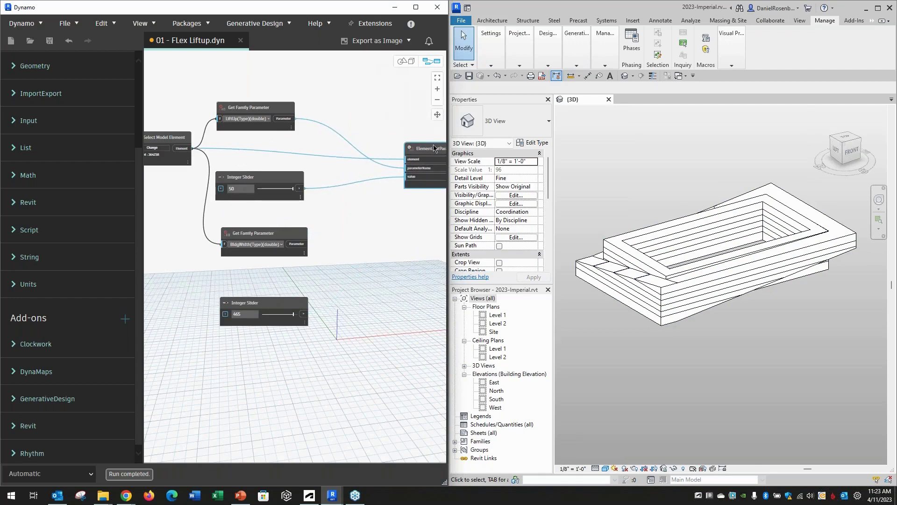
Add a List Create node with two item inputs between the LiftUp Get Family Parameter node and Element.SetParameterByName.
{"action": "scroll", "coordinate": [57, 140], "scroll_direction": "up", "scroll_amount": 3}
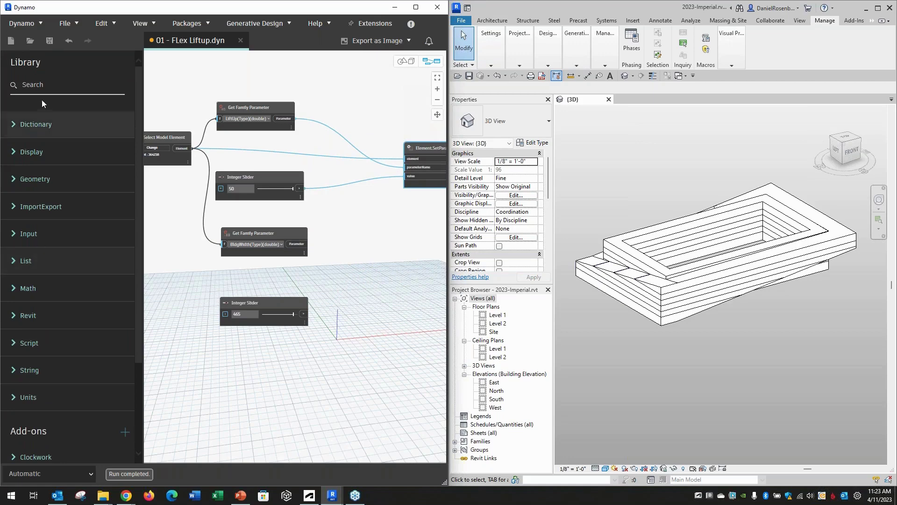
{"action": "left_click", "coordinate": [44, 87]}
{"action": "type", "text": "LIST"}
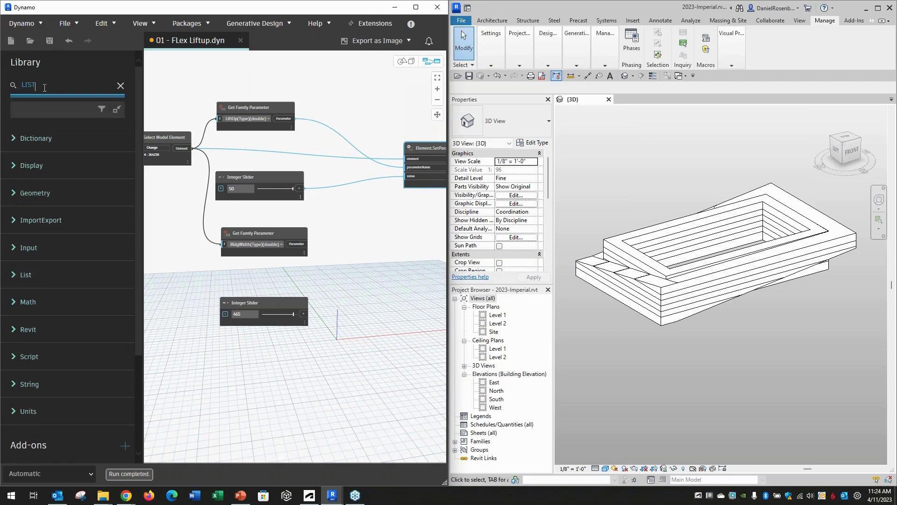
{"action": "left_click", "coordinate": [56, 133]}
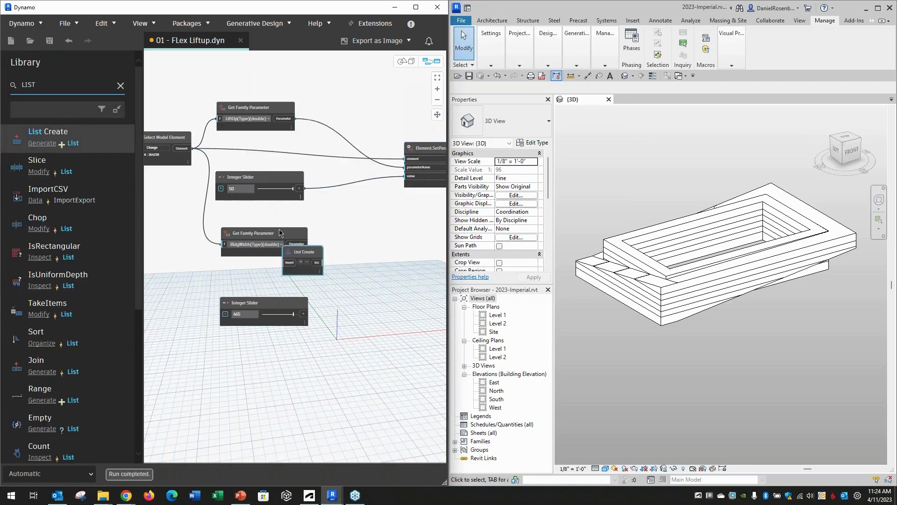
{"action": "left_click_drag", "start_coordinate": [303, 266], "coordinate": [358, 120]}
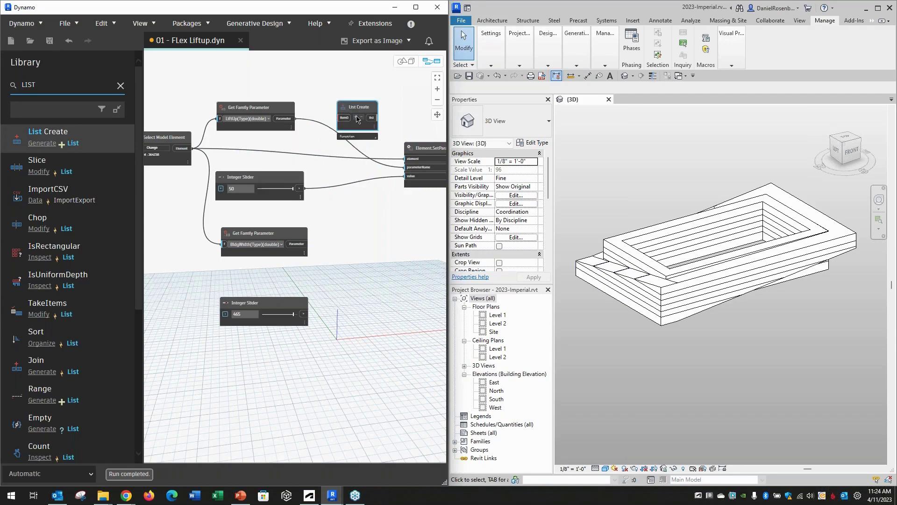
{"action": "left_click", "coordinate": [357, 118]}
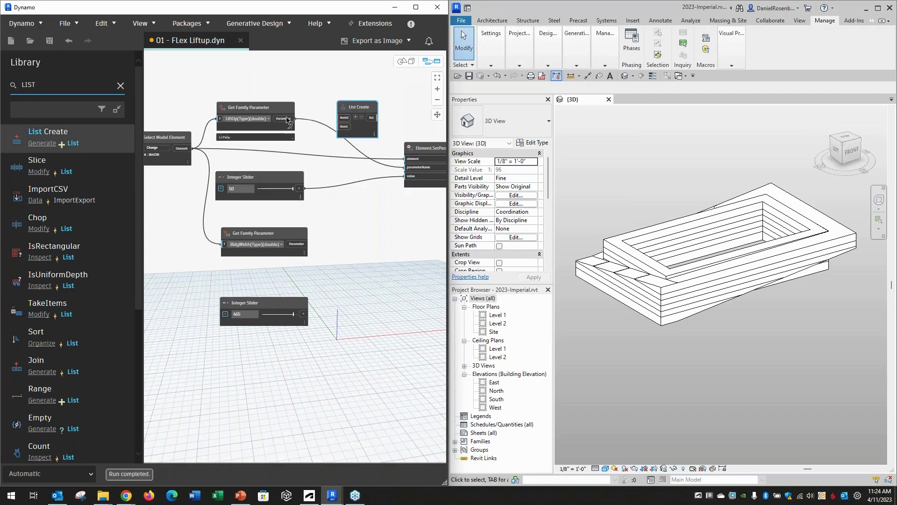
Stack the BldgWidth Get Family Parameter node below the LiftUp one and connect both to the List Create items.
{"action": "left_click_drag", "start_coordinate": [288, 118], "coordinate": [344, 118]}
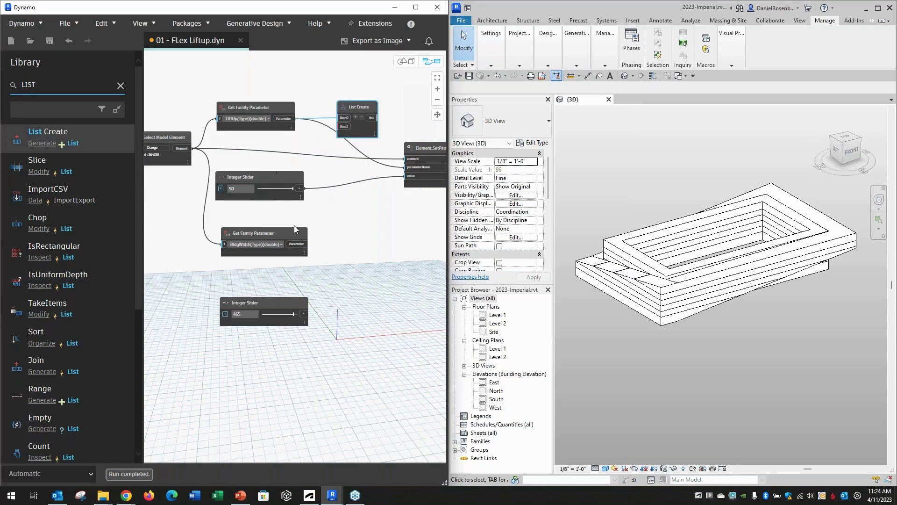
{"action": "left_click_drag", "start_coordinate": [295, 230], "coordinate": [290, 150]}
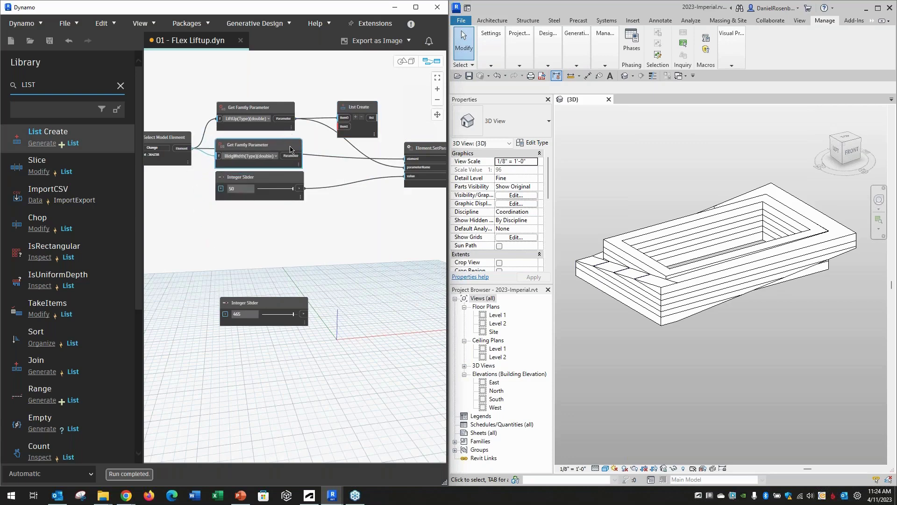
{"action": "left_click_drag", "start_coordinate": [278, 180], "coordinate": [282, 214]}
{"action": "left_click_drag", "start_coordinate": [302, 155], "coordinate": [405, 166]}
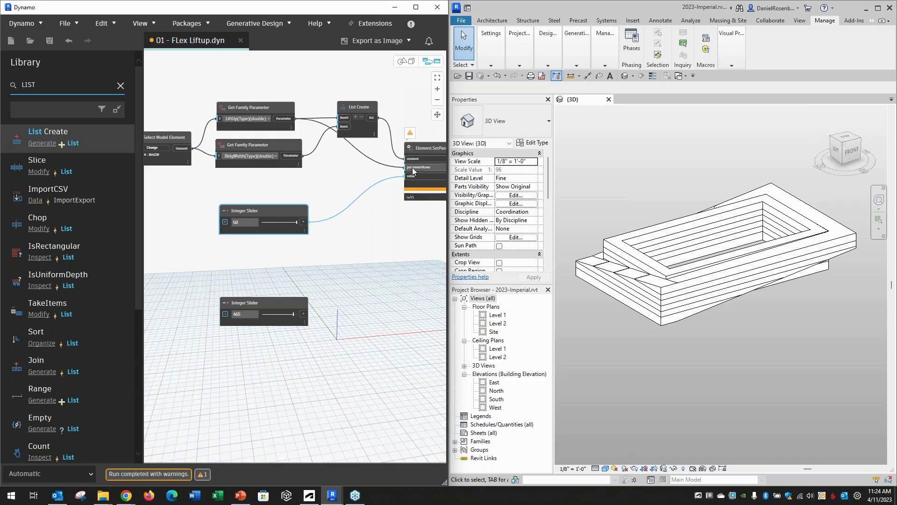
Connect the parameter list to parameterName and the selected model element to element on Element.SetParameterByName, dismissing the Revit error.
{"action": "left_click_drag", "start_coordinate": [371, 118], "coordinate": [415, 169]}
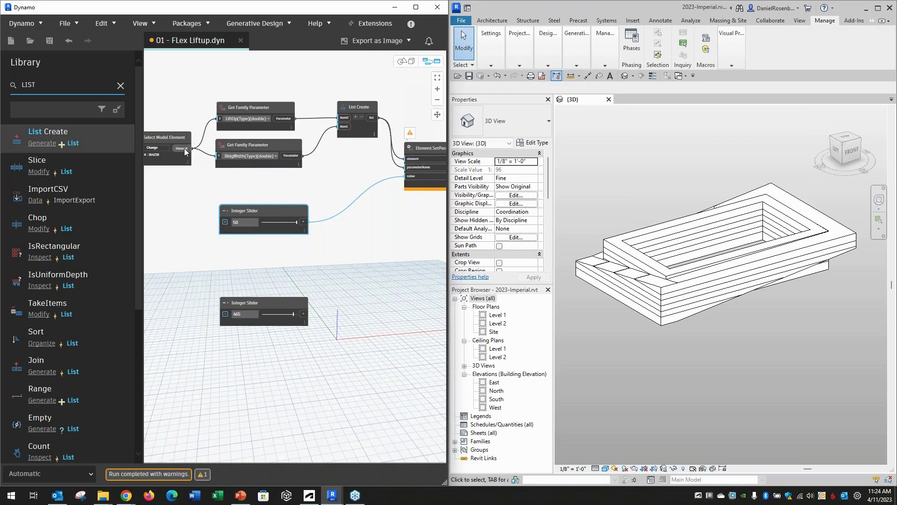
{"action": "left_click_drag", "start_coordinate": [188, 149], "coordinate": [405, 159]}
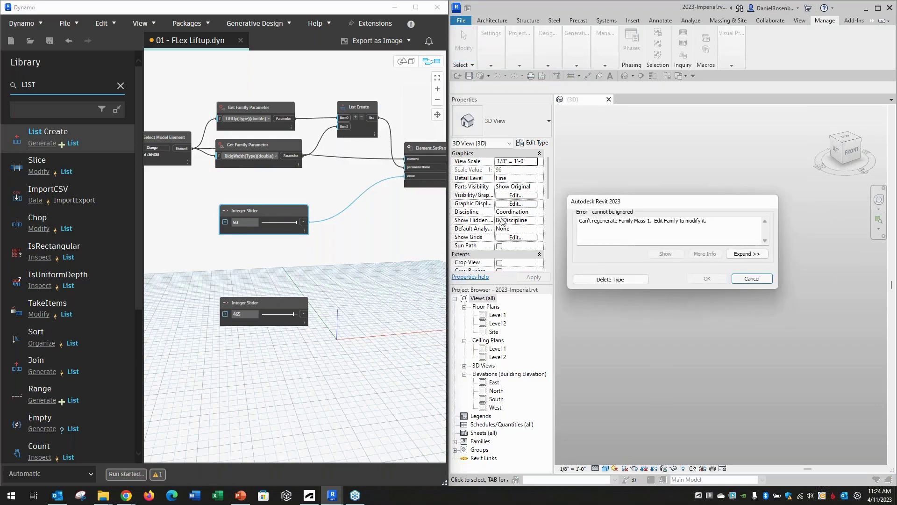
{"action": "left_click", "coordinate": [752, 282]}
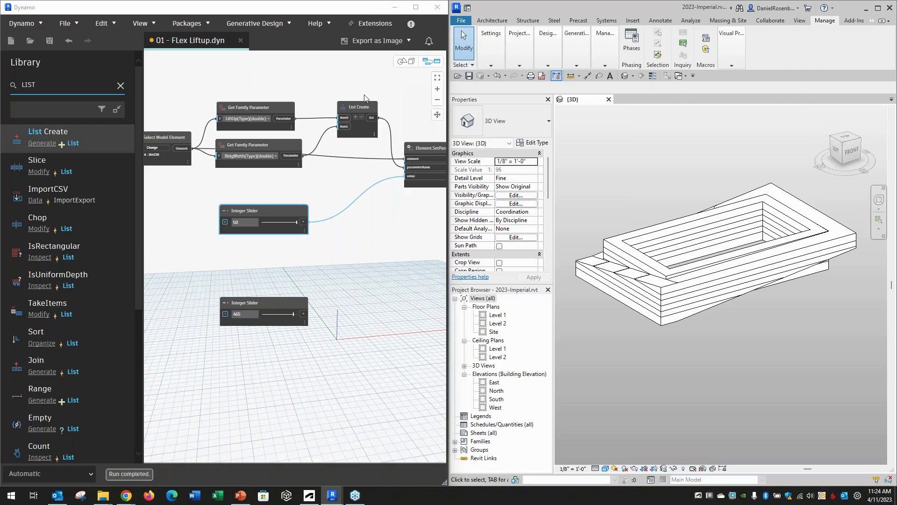
Add a second List Create node with two item inputs beside the Integer Sliders.
{"action": "left_click", "coordinate": [361, 108]}
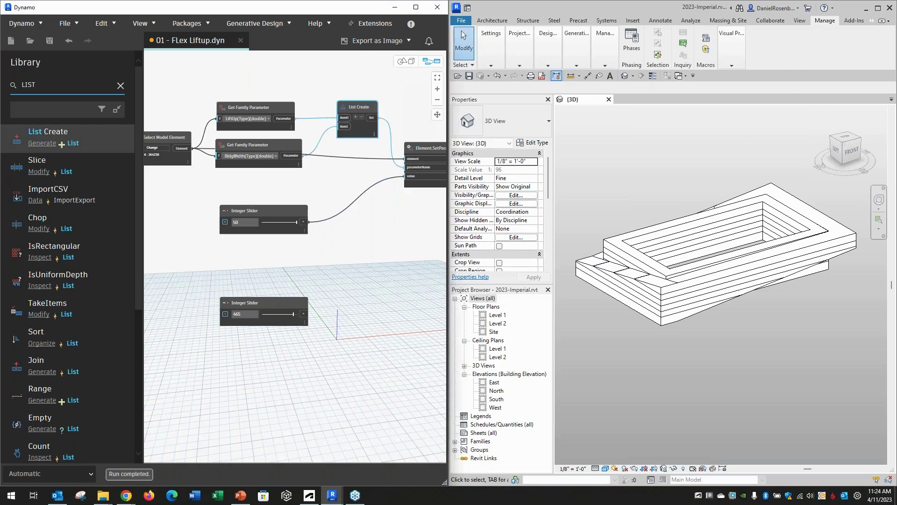
{"action": "left_click", "coordinate": [67, 141]}
{"action": "left_click_drag", "start_coordinate": [313, 271], "coordinate": [360, 254]}
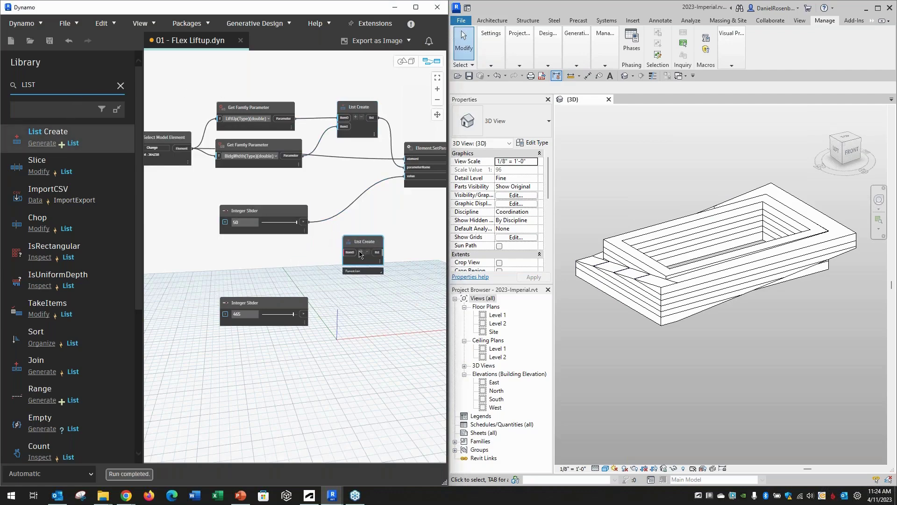
{"action": "left_click", "coordinate": [360, 252]}
Detach the LiftUp slider from the value input and connect both Integer Sliders to the second List Create node.
{"action": "left_click_drag", "start_coordinate": [304, 222], "coordinate": [349, 251]}
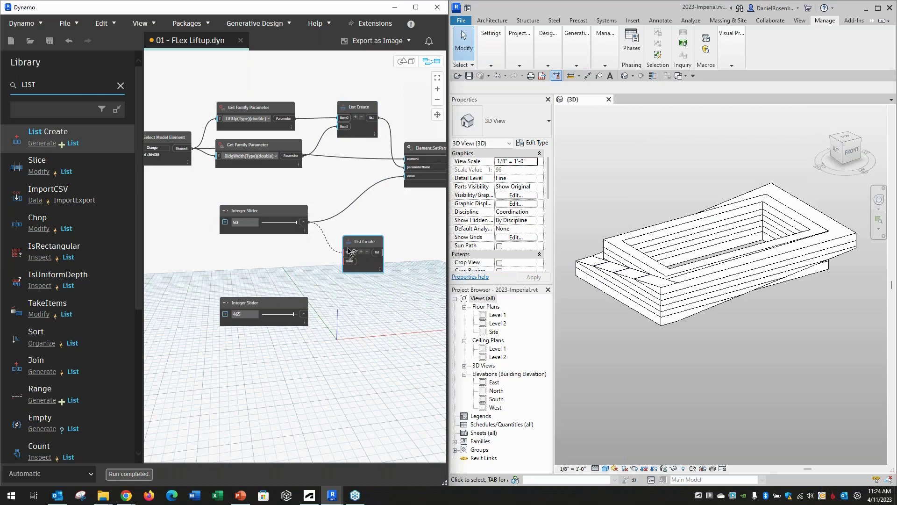
{"action": "left_click", "coordinate": [348, 249]}
{"action": "left_click", "coordinate": [408, 177]}
{"action": "left_click", "coordinate": [373, 186]}
{"action": "left_click_drag", "start_coordinate": [304, 314], "coordinate": [351, 233]}
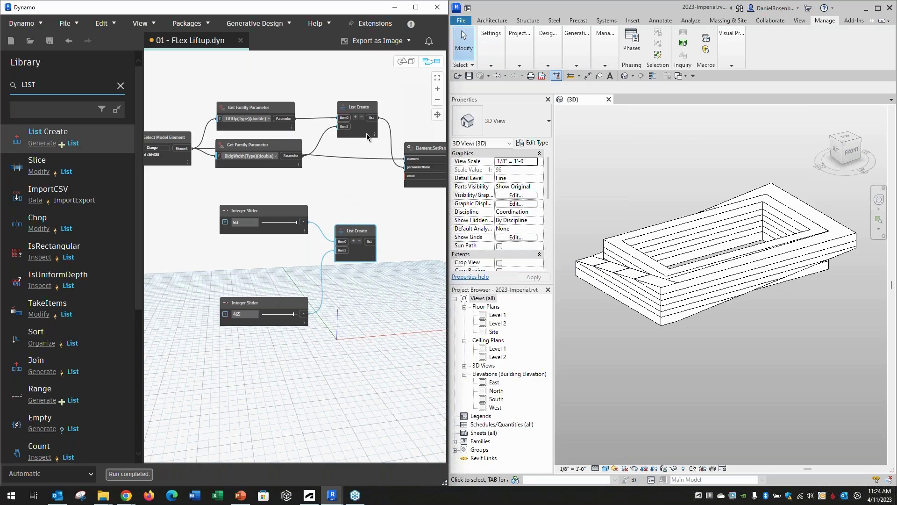
Show the output previews of both List Create nodes and compare the order of parameter names and slider values.
{"action": "mouse_move", "coordinate": [375, 139]}
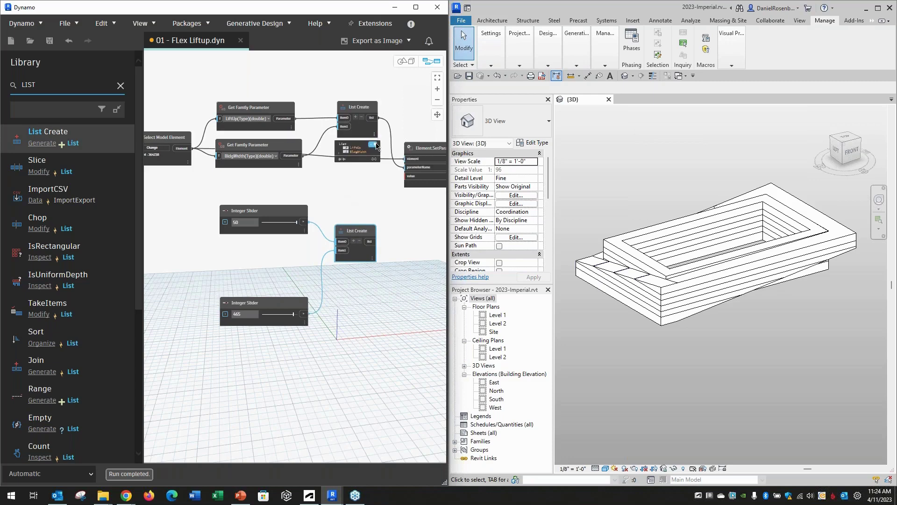
{"action": "left_click", "coordinate": [374, 135]}
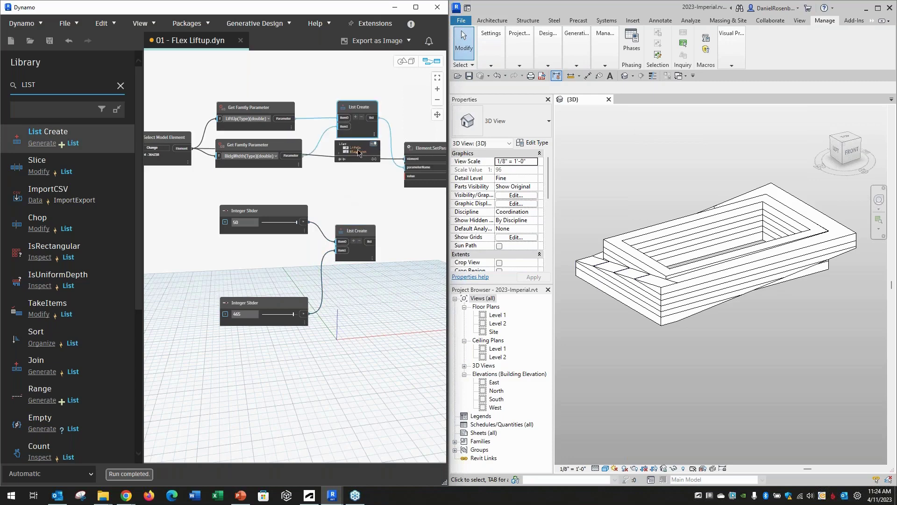
{"action": "left_click", "coordinate": [374, 258]}
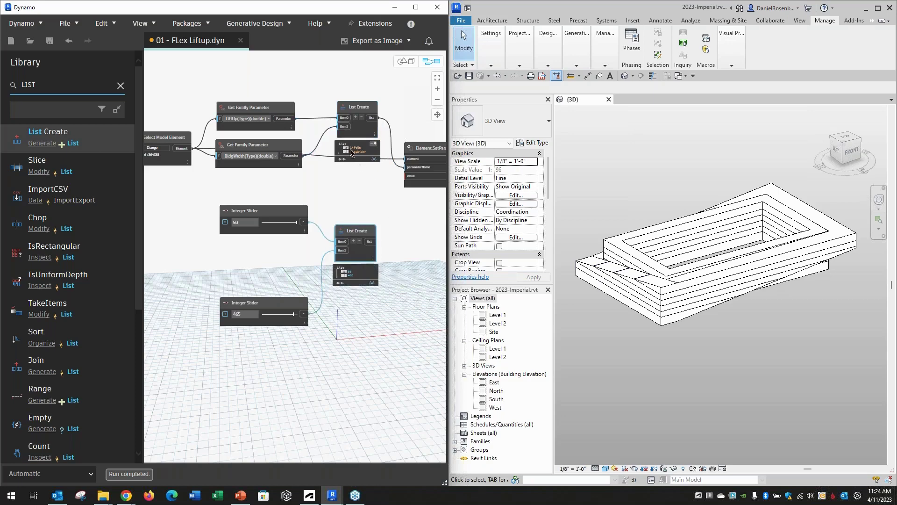
{"action": "scroll", "coordinate": [363, 150], "scroll_direction": "up", "scroll_amount": 2}
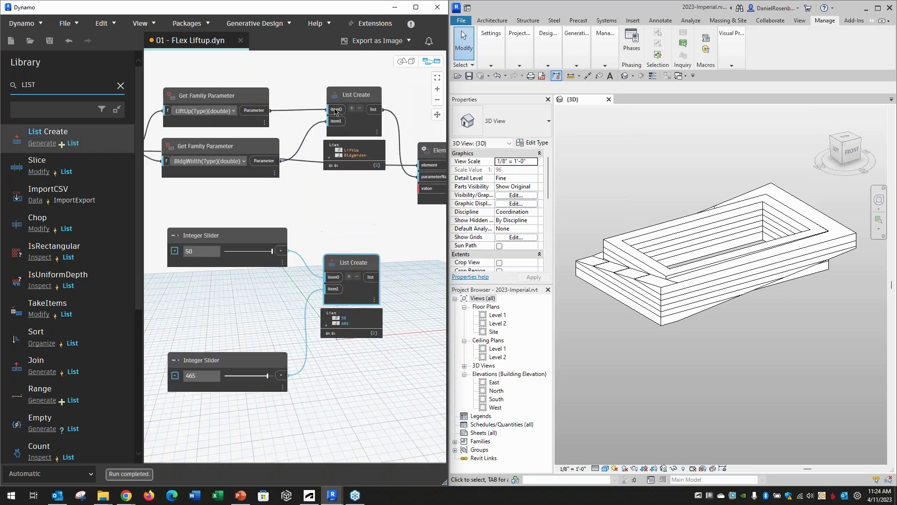
{"action": "scroll", "coordinate": [350, 163], "scroll_direction": "up", "scroll_amount": 3}
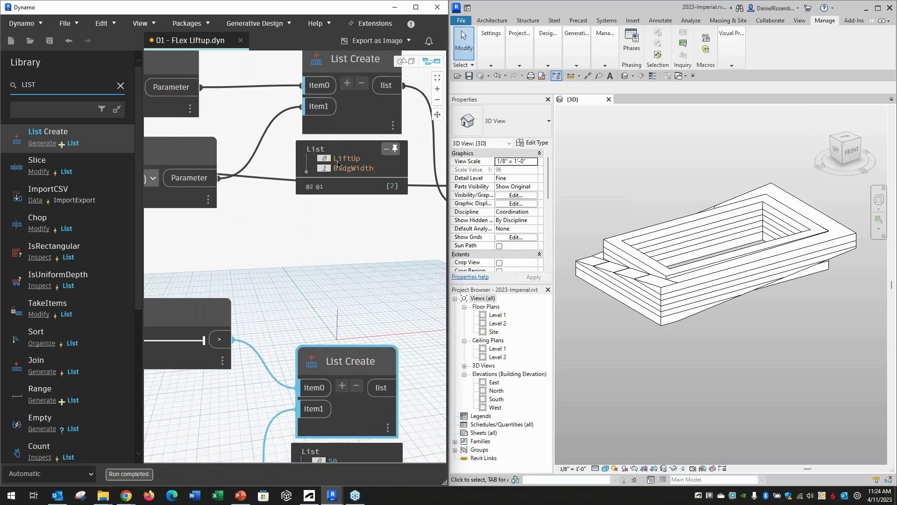
{"action": "scroll", "coordinate": [341, 127], "scroll_direction": "down", "scroll_amount": 4}
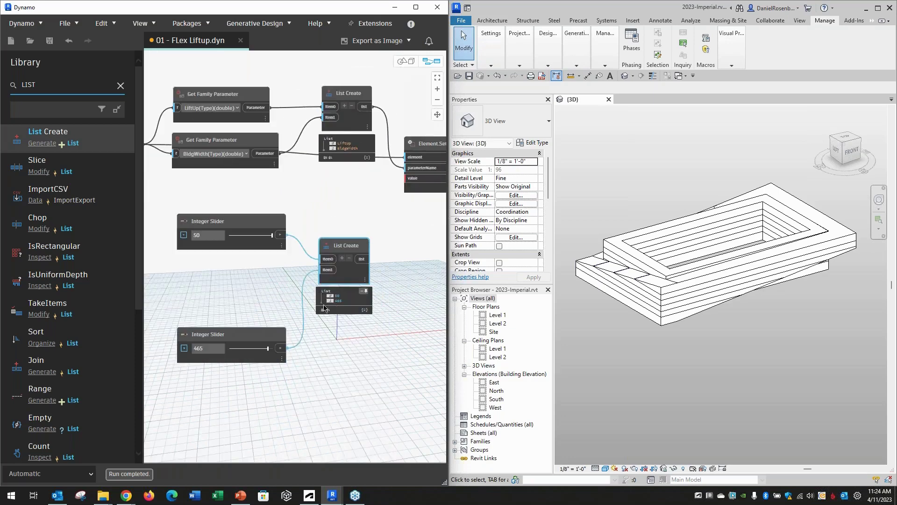
{"action": "scroll", "coordinate": [324, 309], "scroll_direction": "up", "scroll_amount": 2}
{"action": "scroll", "coordinate": [306, 306], "scroll_direction": "down", "scroll_amount": 4}
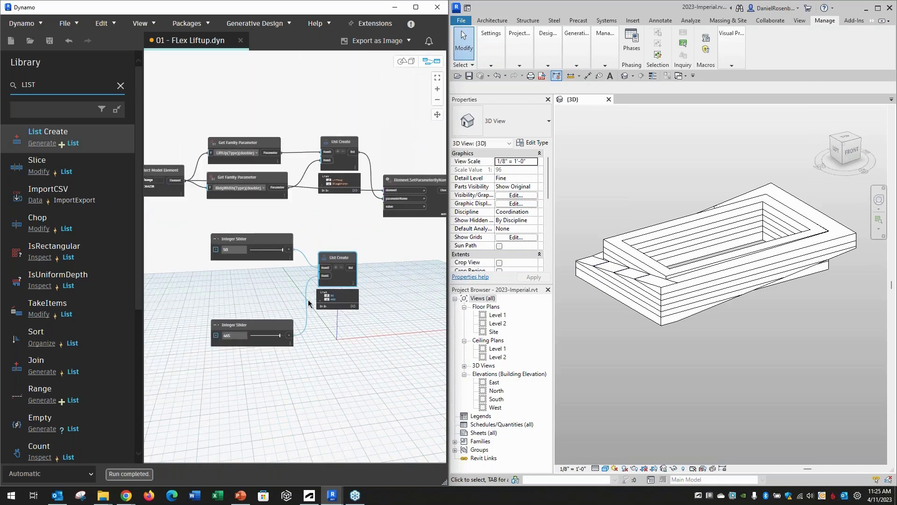
Connect the slider list to the value input of Element.SetParameterByName, then lower the BldgWidth slider and set the LiftUp slider to 44.
{"action": "left_click", "coordinate": [352, 267]}
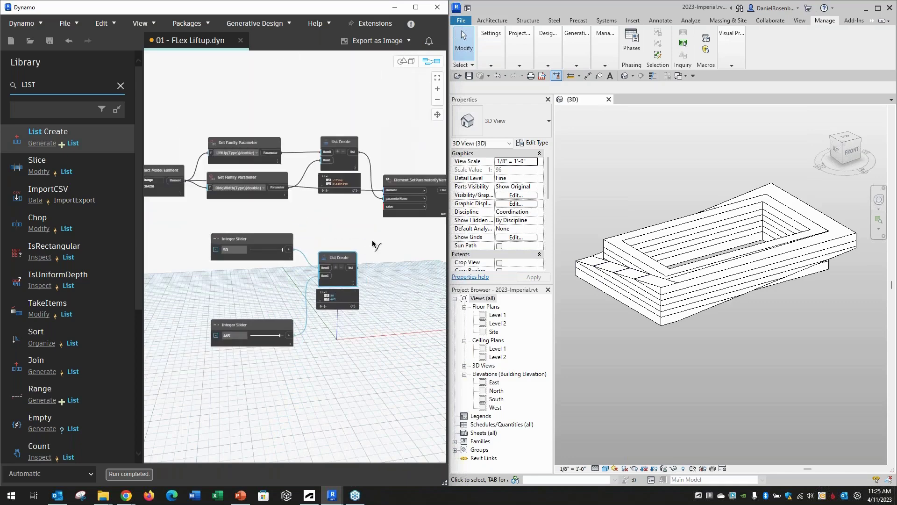
{"action": "left_click", "coordinate": [396, 208]}
{"action": "left_click_drag", "start_coordinate": [279, 336], "coordinate": [269, 336]}
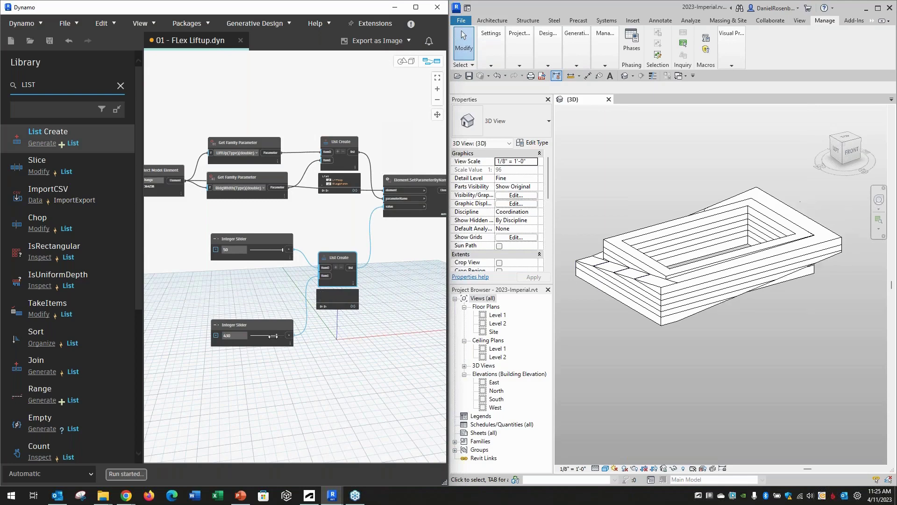
{"action": "left_click_drag", "start_coordinate": [282, 250], "coordinate": [279, 250]}
{"action": "right_click", "coordinate": [279, 253]}
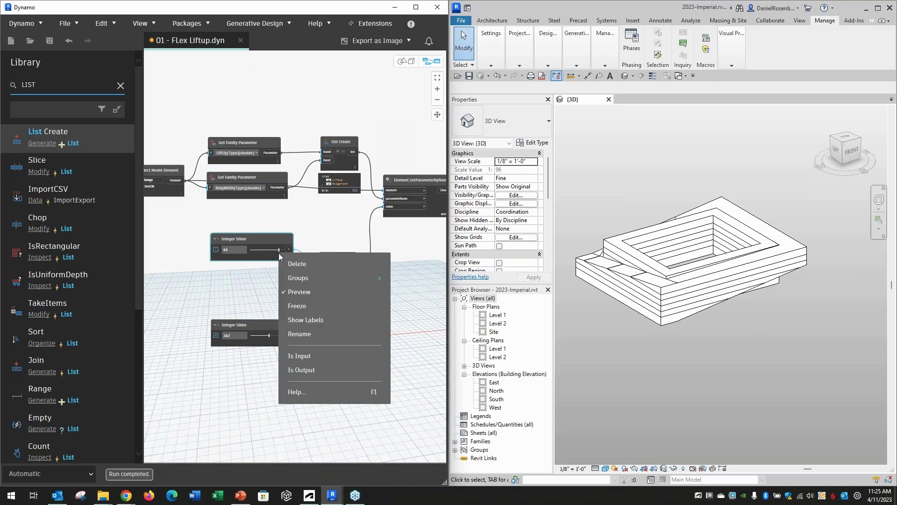
{"action": "left_click", "coordinate": [299, 235]}
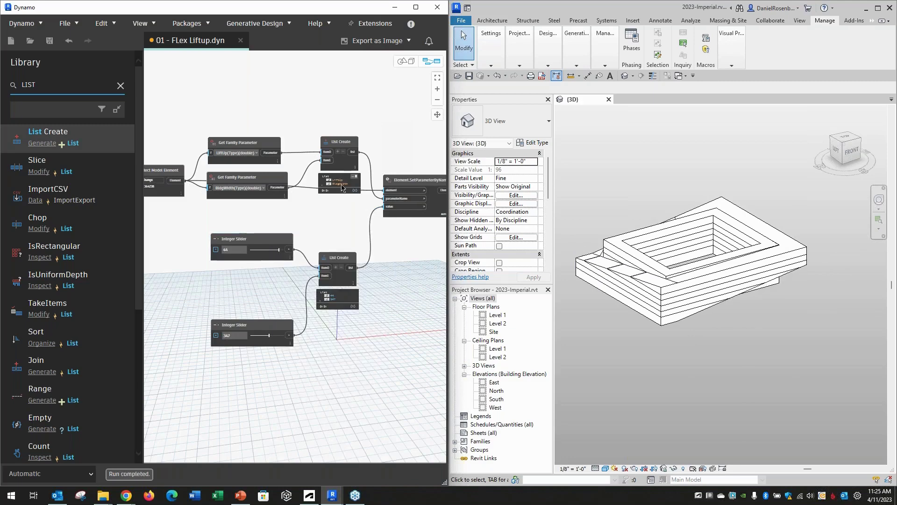
Hide the List Create previews and move the two List Create nodes closer together.
{"action": "left_click", "coordinate": [344, 148]}
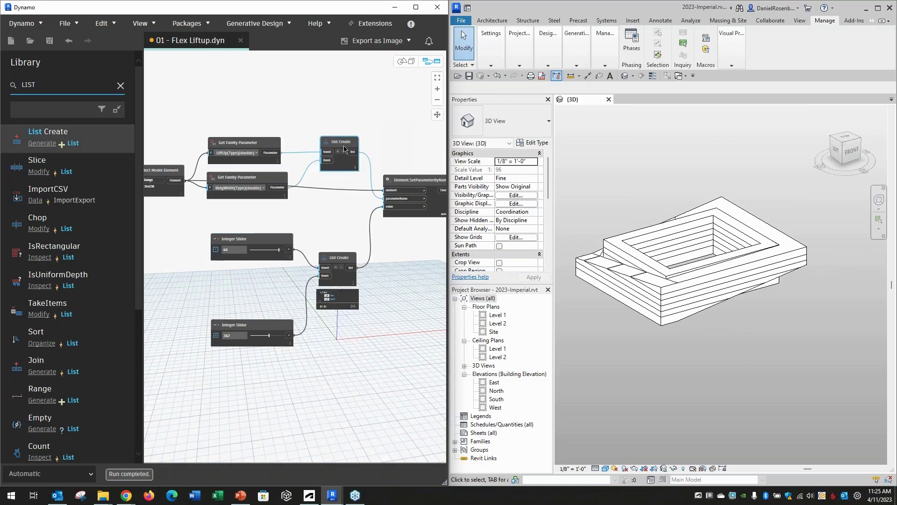
{"action": "left_click_drag", "start_coordinate": [344, 148], "coordinate": [340, 175]}
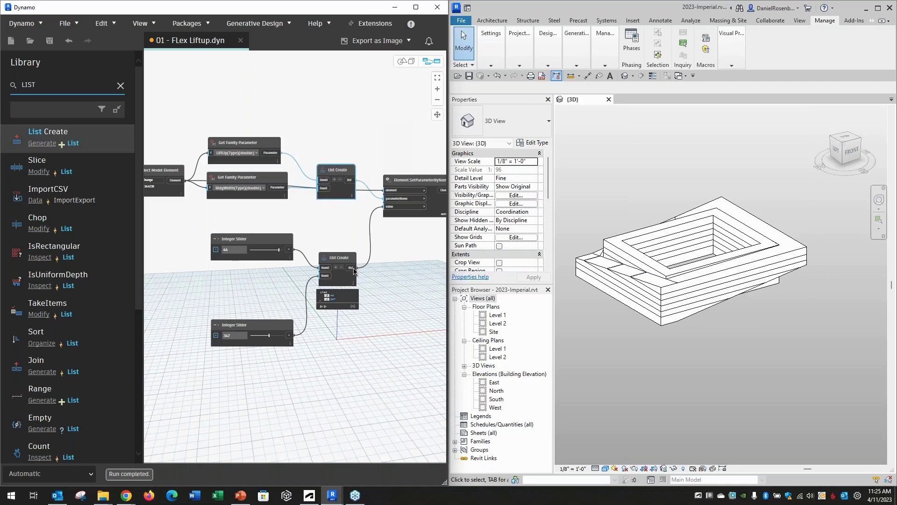
{"action": "left_click_drag", "start_coordinate": [340, 258], "coordinate": [338, 242]}
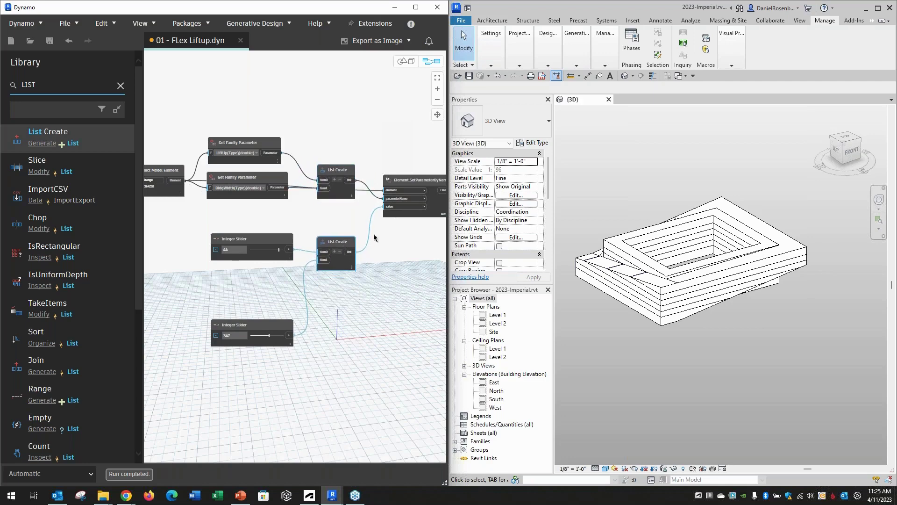
Close the 01 - FLex Liftup graph without saving its changes.
{"action": "scroll", "coordinate": [371, 401], "scroll_direction": "down", "scroll_amount": 2}
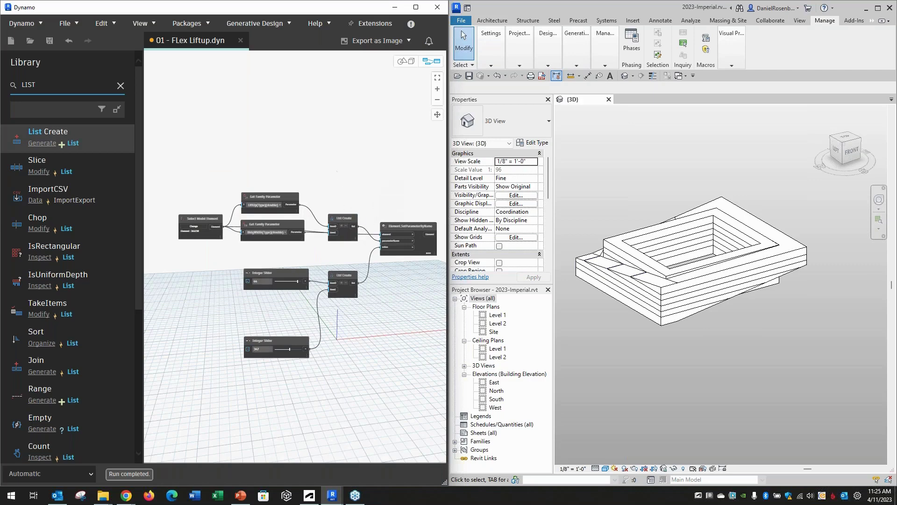
{"action": "left_click", "coordinate": [241, 40]}
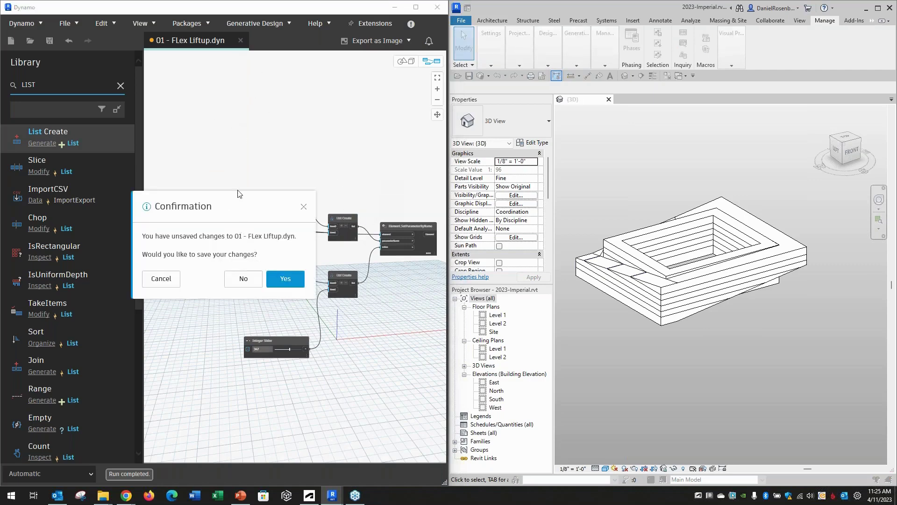
{"action": "left_click", "coordinate": [250, 279]}
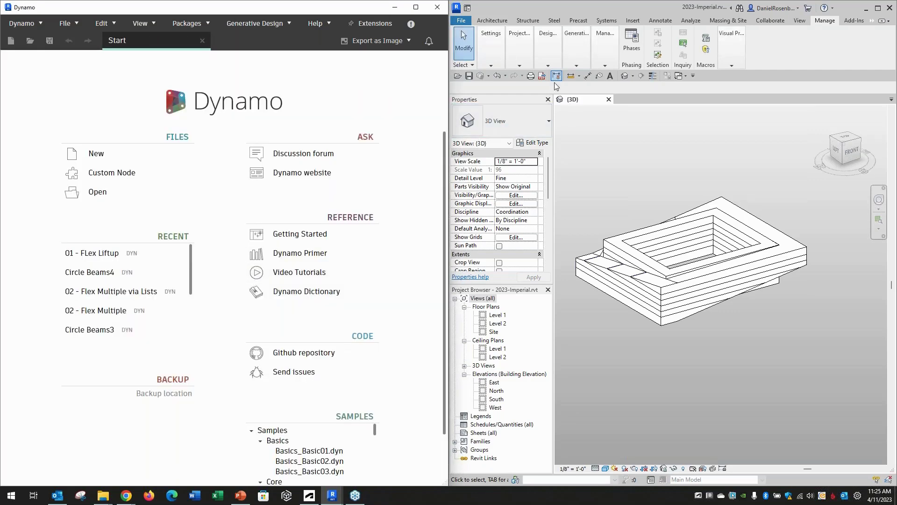
Undo the entire series of Dynamo script changes in the Revit project, back to just after the Shadows Off entry.
{"action": "left_click", "coordinate": [505, 76]}
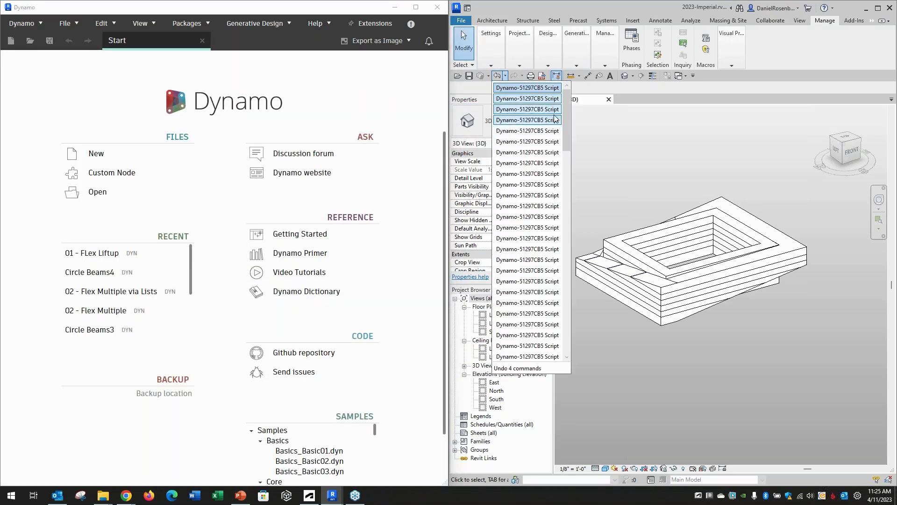
{"action": "left_click_drag", "start_coordinate": [566, 117], "coordinate": [568, 328]}
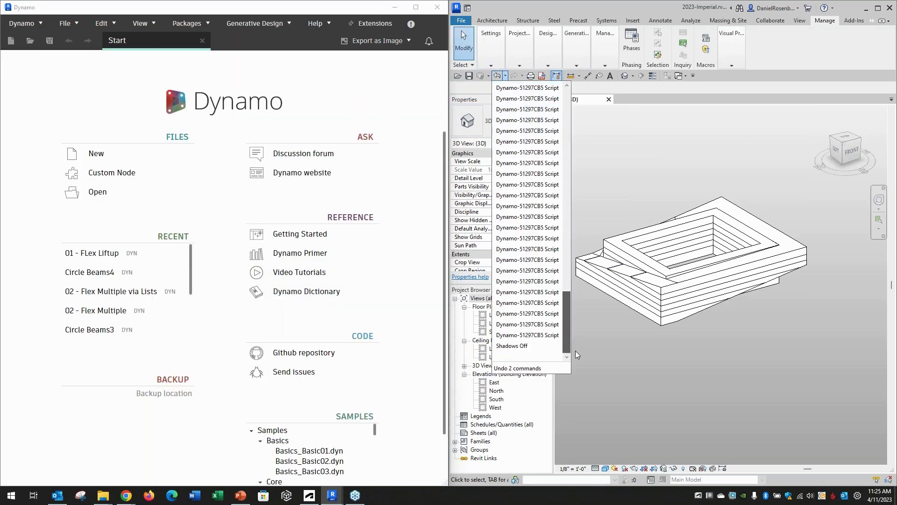
{"action": "left_click", "coordinate": [551, 335]}
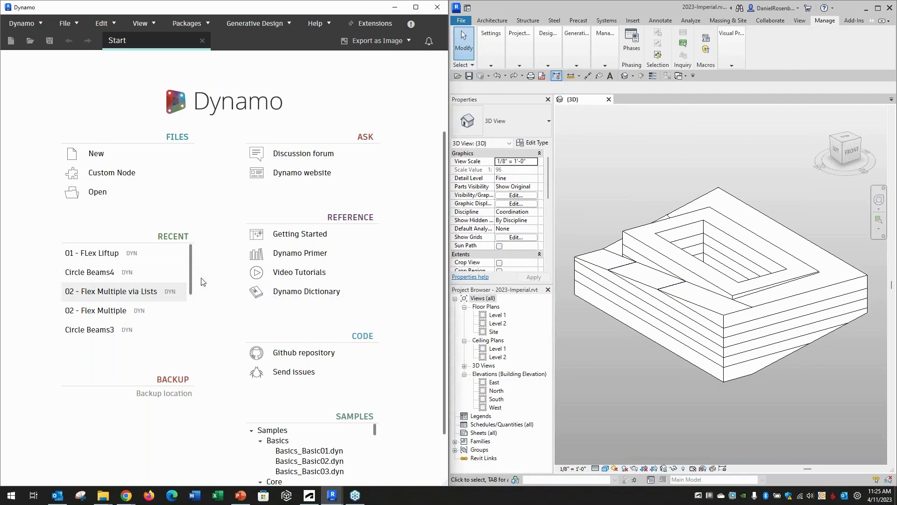
Open the recent graph 02 - Flex Multiple via Lists in Dynamo and set its run mode to Automatic.
{"action": "scroll", "coordinate": [240, 271], "scroll_direction": "down", "scroll_amount": 5}
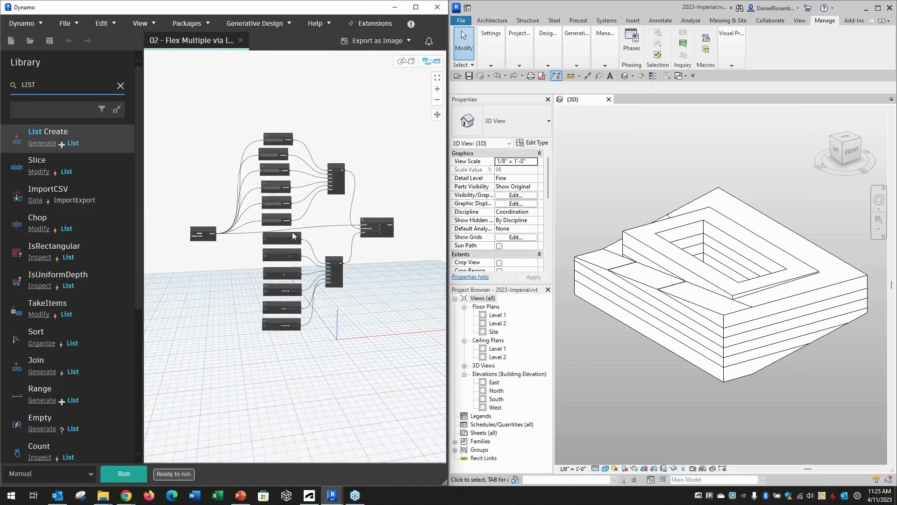
{"action": "scroll", "coordinate": [288, 166], "scroll_direction": "up", "scroll_amount": 5}
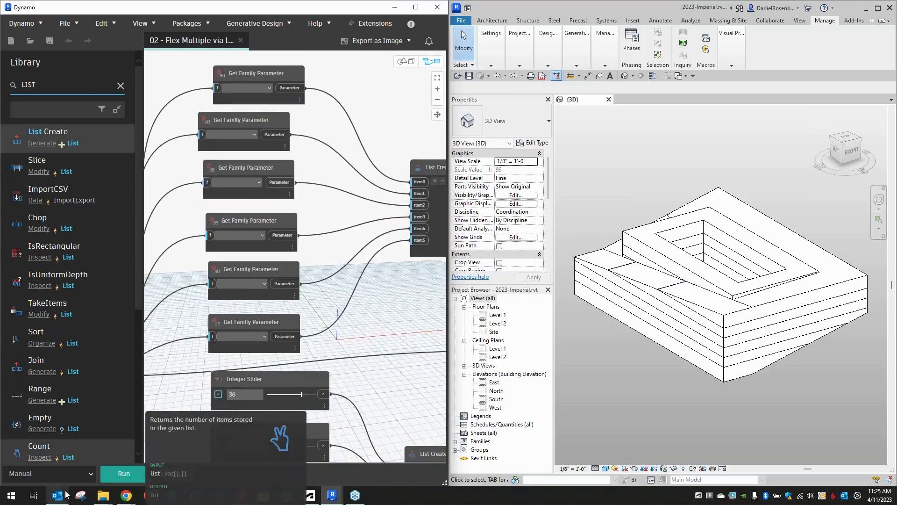
{"action": "left_click", "coordinate": [87, 473]}
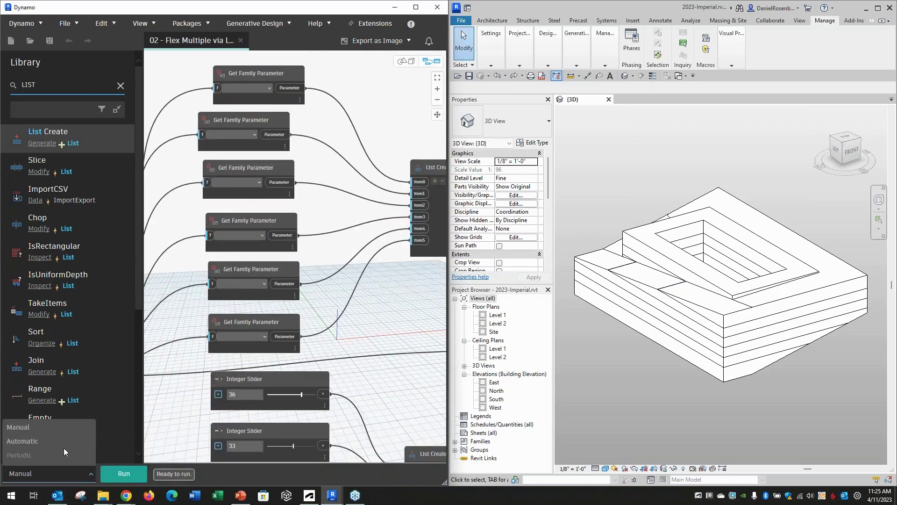
{"action": "left_click", "coordinate": [49, 439]}
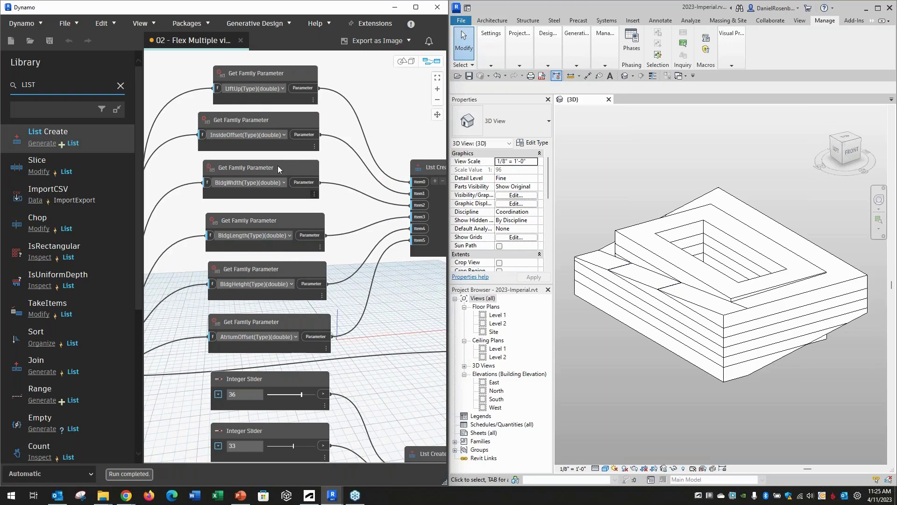
Flex the first two parameters with their Integer Sliders, setting InsideOffset to 29 and LiftUp to 42.
{"action": "scroll", "coordinate": [268, 216], "scroll_direction": "down", "scroll_amount": 4}
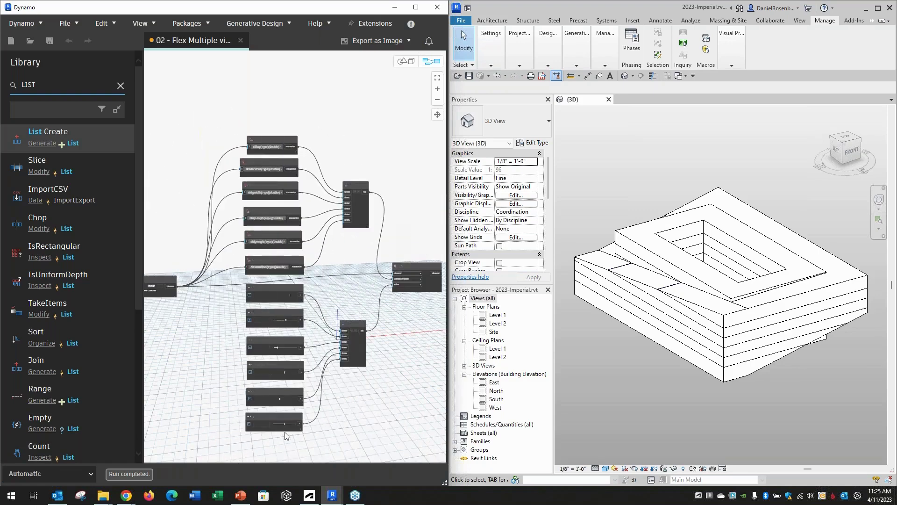
{"action": "scroll", "coordinate": [284, 432], "scroll_direction": "up", "scroll_amount": 4}
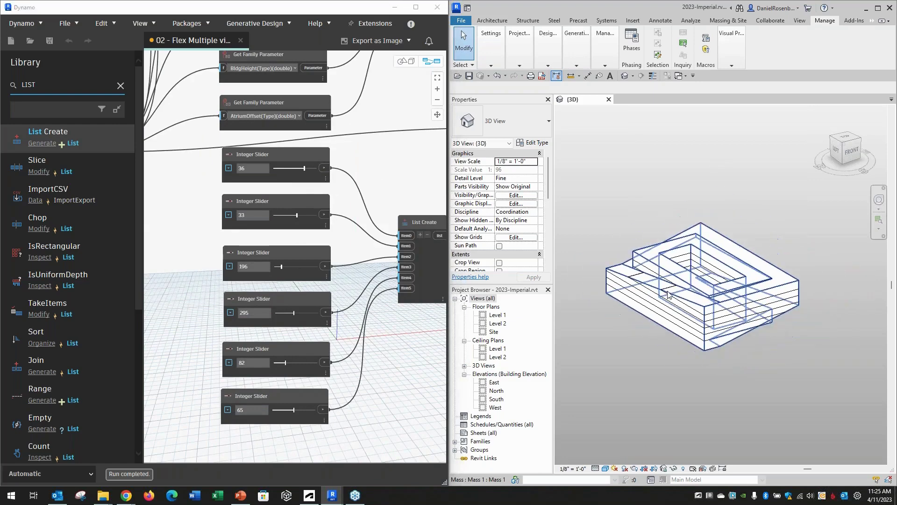
{"action": "scroll", "coordinate": [257, 261], "scroll_direction": "down", "scroll_amount": 2}
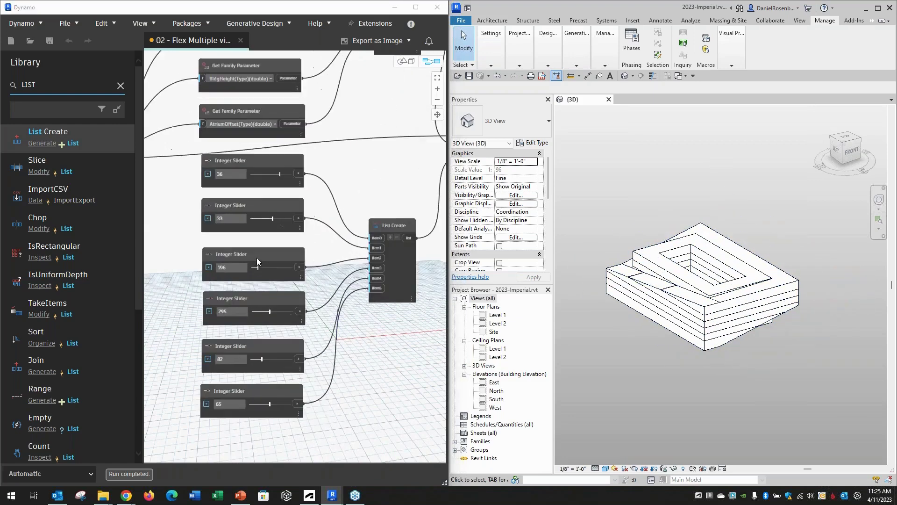
{"action": "left_click_drag", "start_coordinate": [275, 215], "coordinate": [272, 215]}
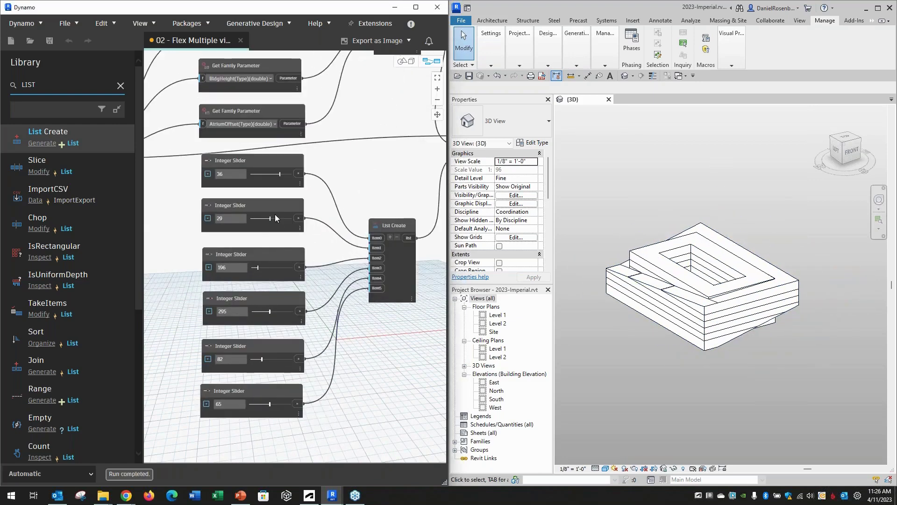
{"action": "left_click_drag", "start_coordinate": [272, 173], "coordinate": [283, 180]}
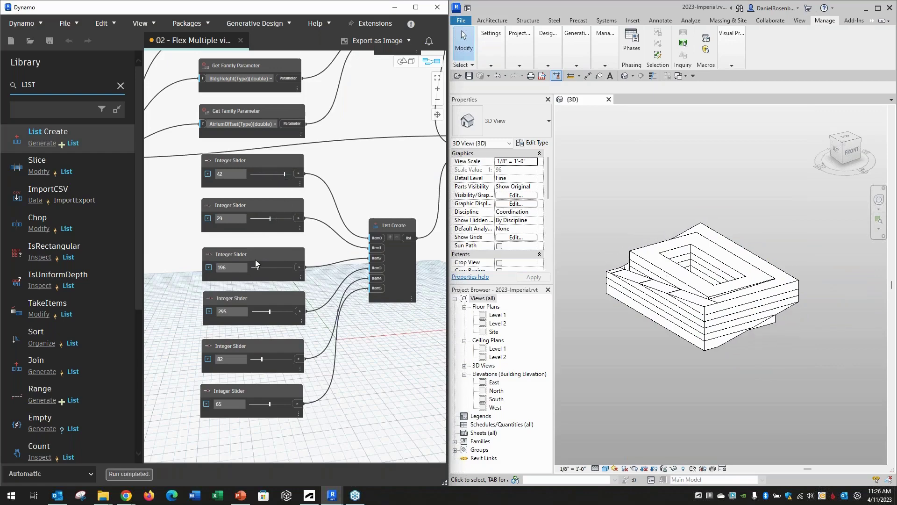
Set the remaining sliders to 312 for BldgWidth, 275 for BldgLength, 94 for BldgHeight and 74 for AtriumOffset, and inspect the mass in 3D.
{"action": "left_click_drag", "start_coordinate": [257, 267], "coordinate": [271, 266]}
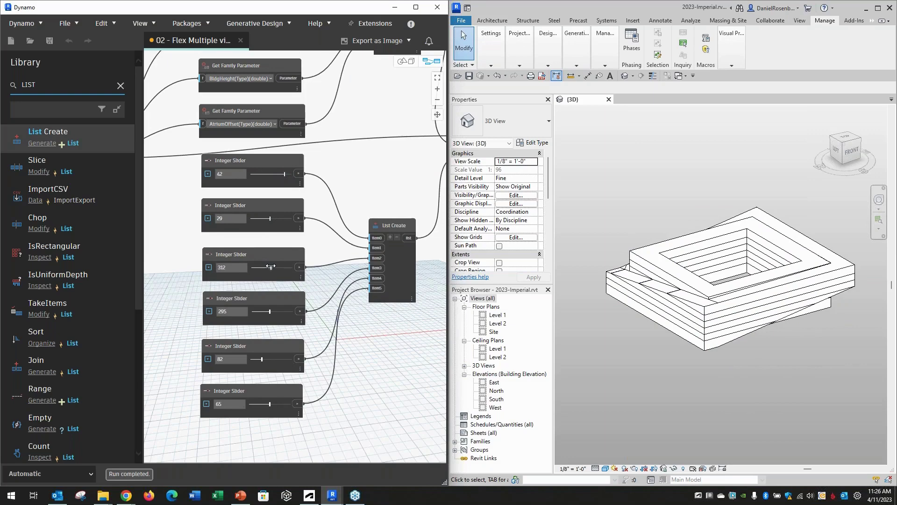
{"action": "left_click_drag", "start_coordinate": [270, 312], "coordinate": [267, 312]}
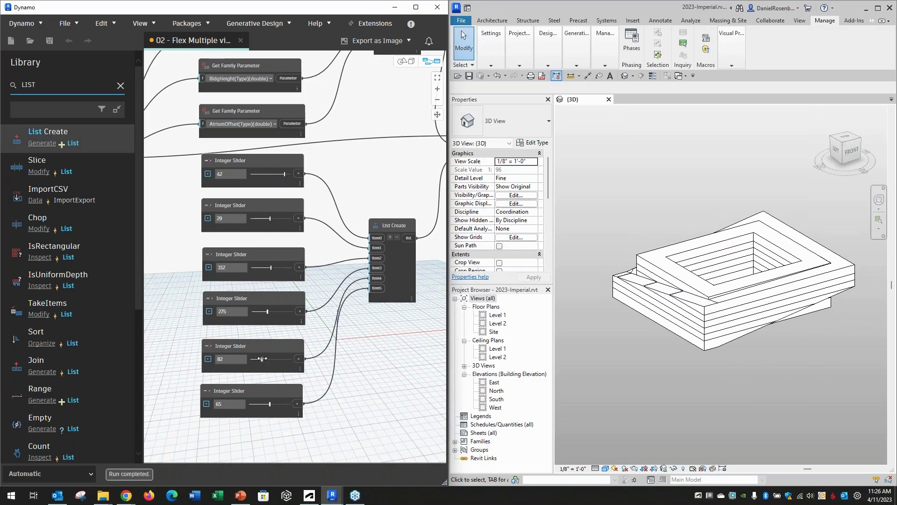
{"action": "mouse_move", "coordinate": [261, 358]}
{"action": "left_mouse_down"}
{"action": "mouse_move", "coordinate": [272, 359]}
{"action": "mouse_move", "coordinate": [265, 359]}
{"action": "left_mouse_up"}
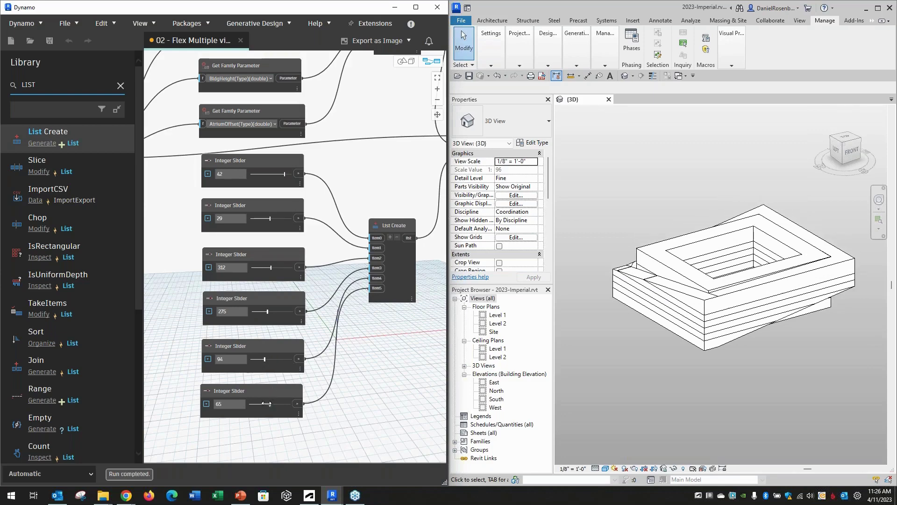
{"action": "mouse_move", "coordinate": [266, 403]}
{"action": "left_mouse_down"}
{"action": "mouse_move", "coordinate": [294, 399]}
{"action": "mouse_move", "coordinate": [269, 403]}
{"action": "mouse_move", "coordinate": [277, 403]}
{"action": "left_mouse_up"}
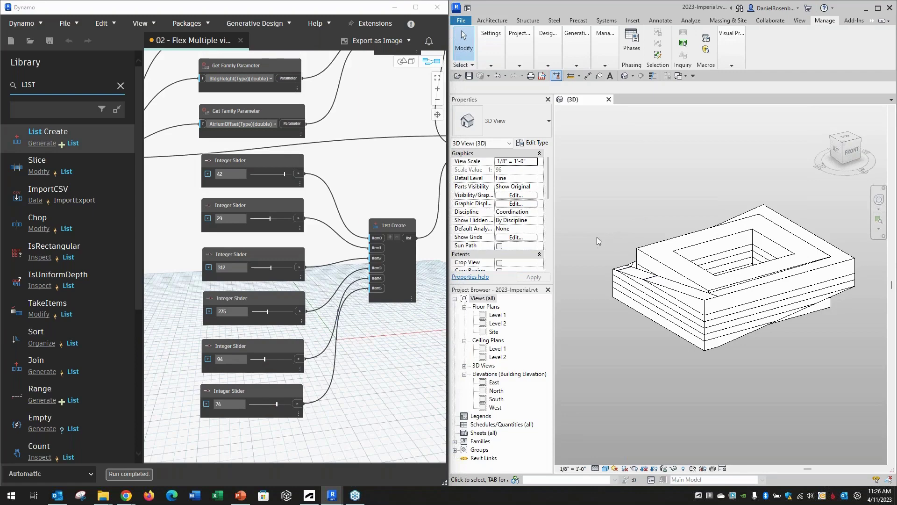
{"action": "middle_click_drag", "start_coordinate": [598, 240], "coordinate": [588, 226], "text": "shift"}
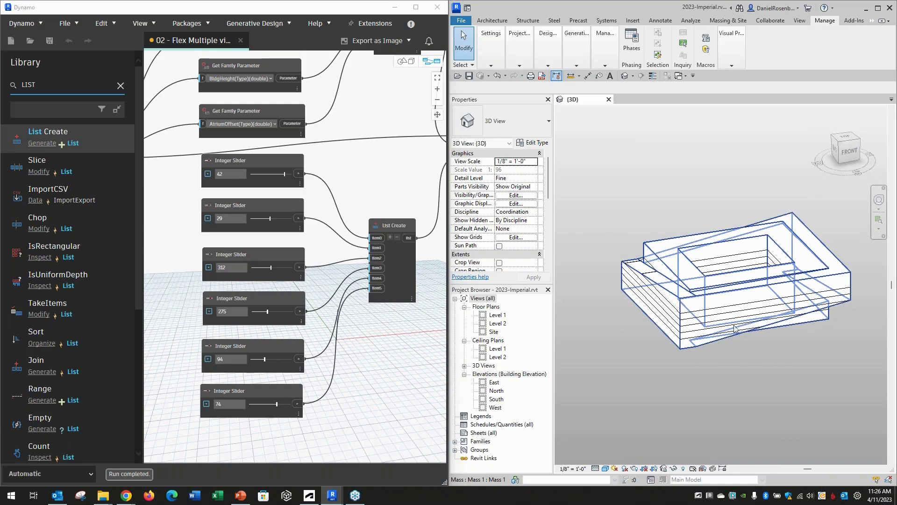
{"action": "scroll", "coordinate": [608, 224], "scroll_direction": "up", "scroll_amount": 2}
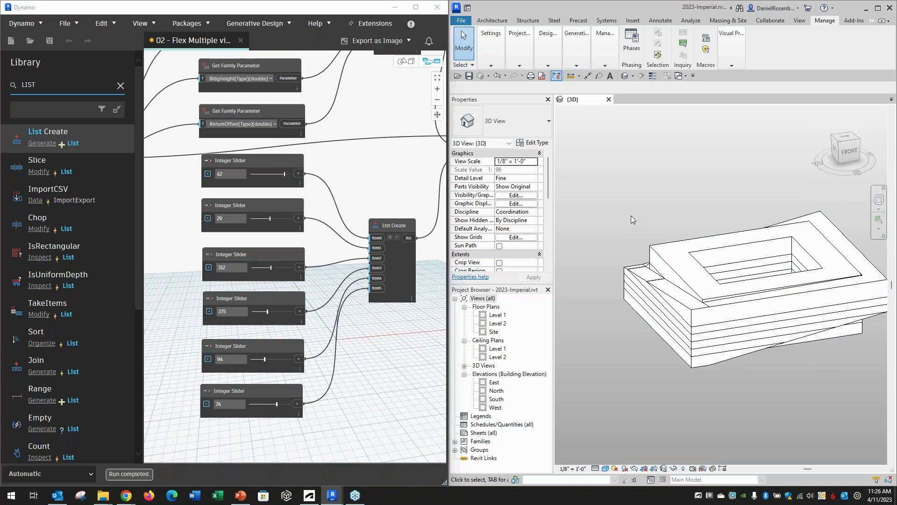
Close the 02 - Flex Multiple via Lists graph and the 2023-Imperial project without saving either one.
{"action": "left_click", "coordinate": [241, 41]}
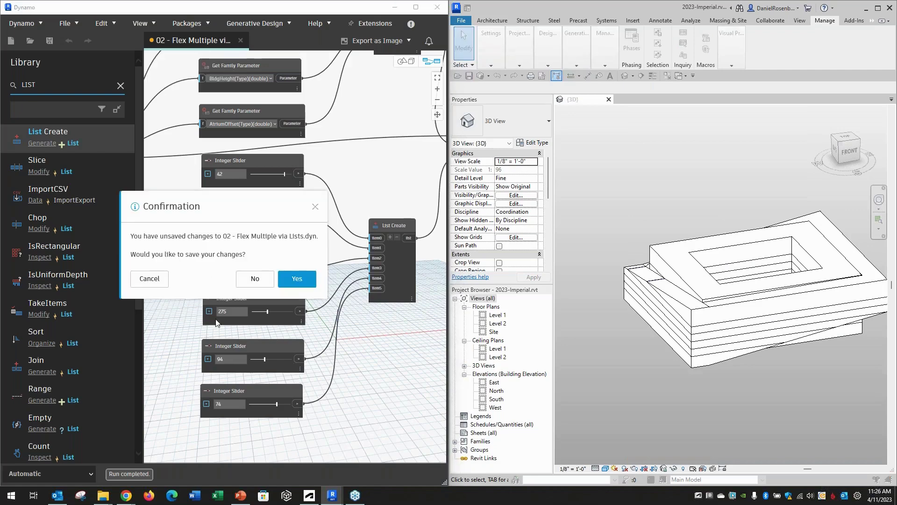
{"action": "left_click", "coordinate": [255, 279]}
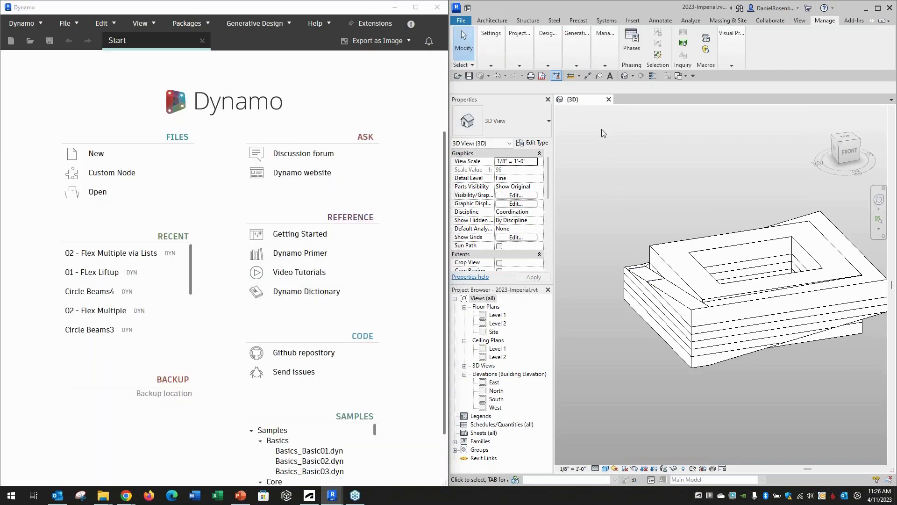
{"action": "left_click", "coordinate": [608, 100]}
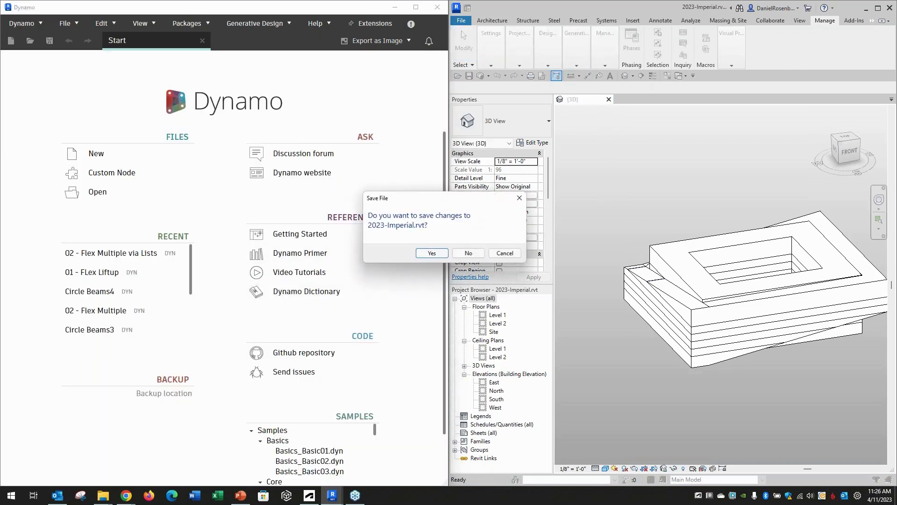
{"action": "left_click", "coordinate": [473, 254]}
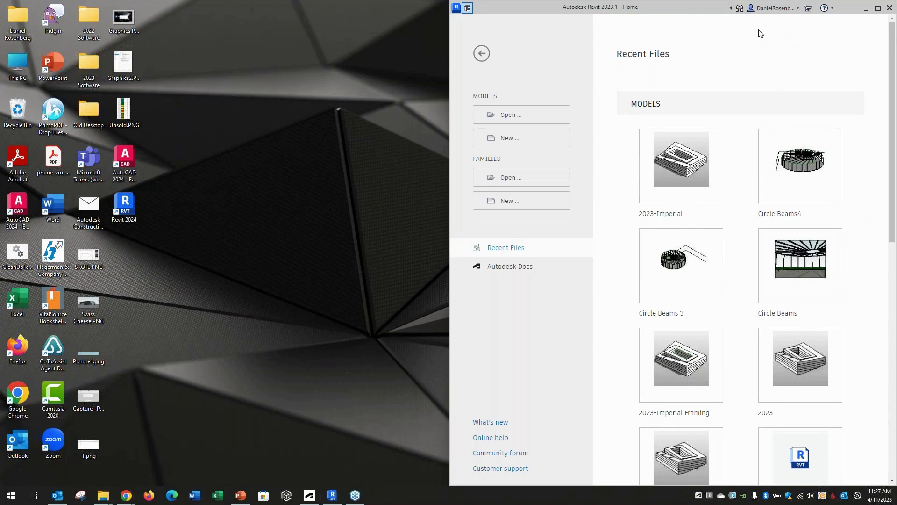
Create a new Revit project from the Imperial-Structural Template and maximize the Revit window.
{"action": "left_click", "coordinate": [519, 138]}
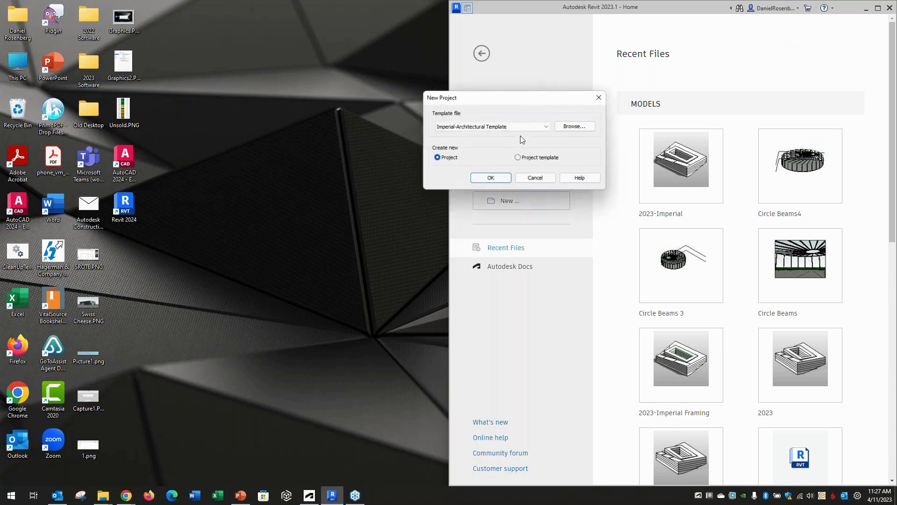
{"action": "left_click", "coordinate": [490, 127]}
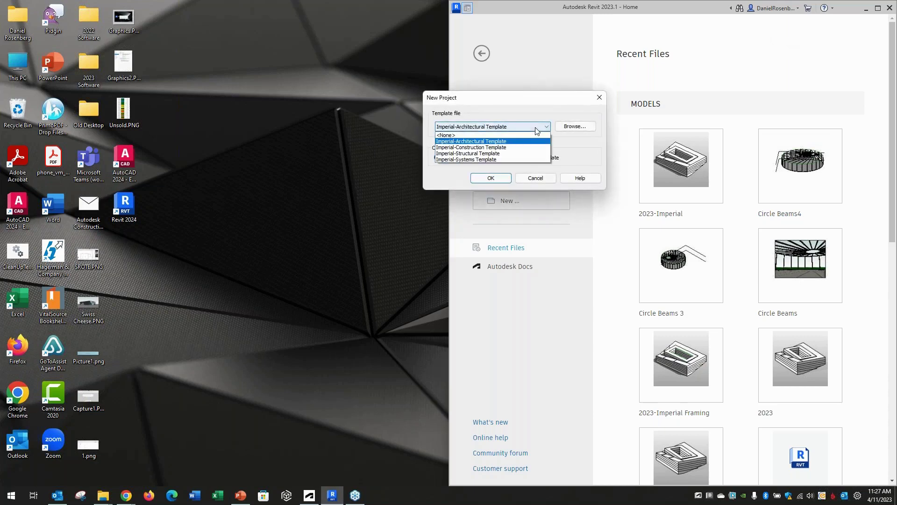
{"action": "left_click", "coordinate": [489, 154]}
{"action": "left_click", "coordinate": [501, 179]}
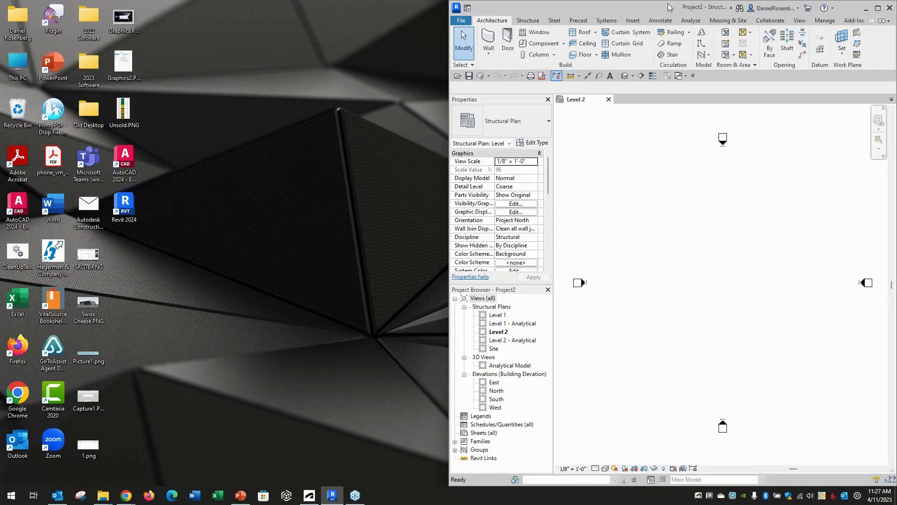
{"action": "double_click", "coordinate": [665, 13]}
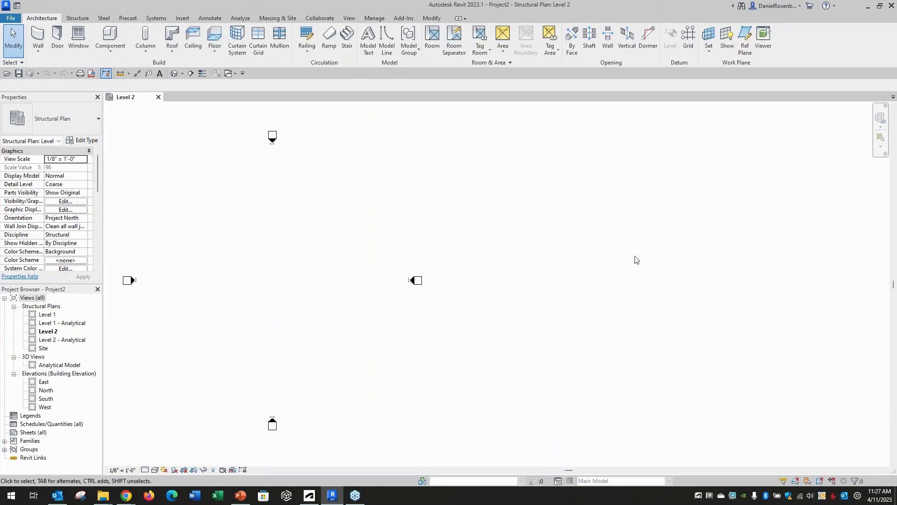
Open the South building elevation from its elevation marker in the Level 2 structural plan.
{"action": "scroll", "coordinate": [643, 263], "scroll_direction": "down", "scroll_amount": 2}
{"action": "scroll", "coordinate": [366, 339], "scroll_direction": "up", "scroll_amount": 2}
{"action": "scroll", "coordinate": [426, 373], "scroll_direction": "down", "scroll_amount": 2}
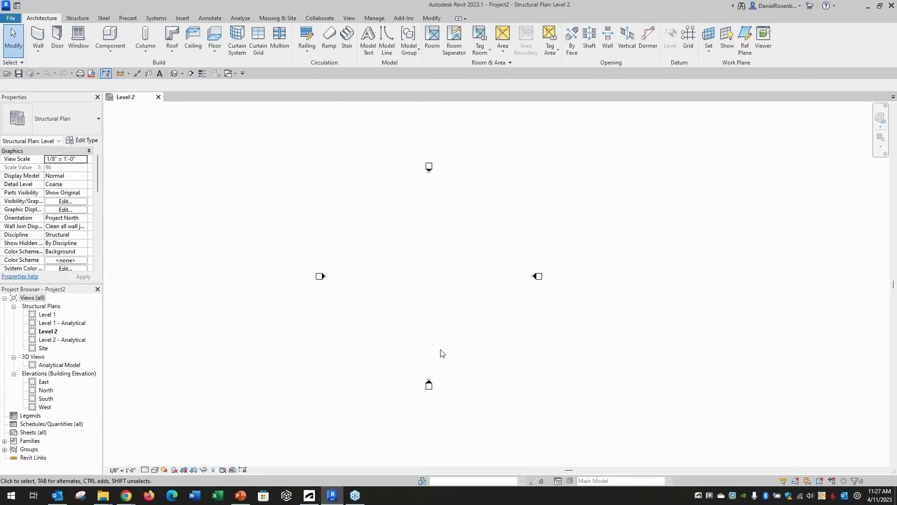
{"action": "double_click", "coordinate": [444, 384]}
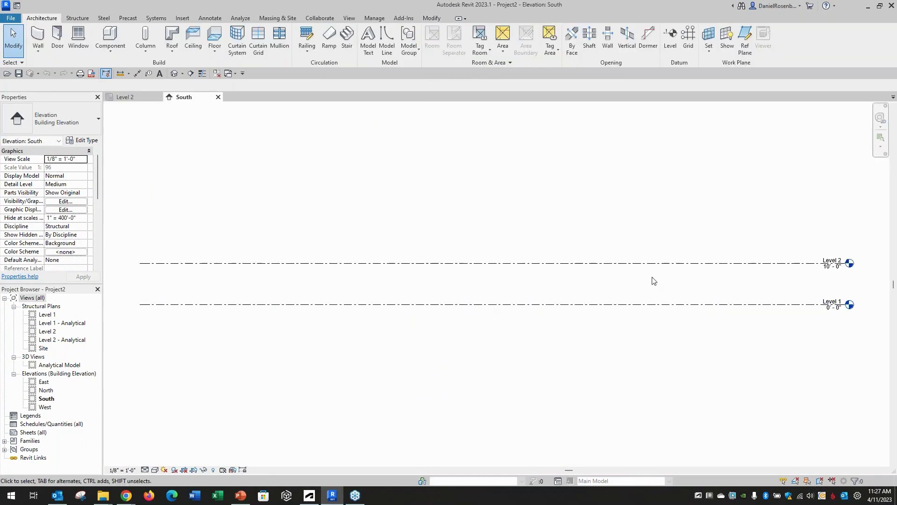
Set the elevation of Level 2 to 30 feet in the South elevation view.
{"action": "scroll", "coordinate": [761, 270], "scroll_direction": "up", "scroll_amount": 2}
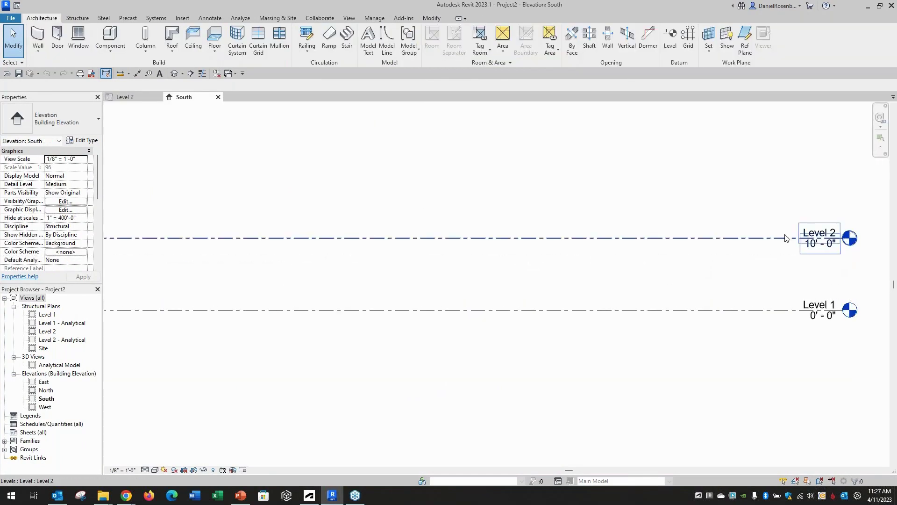
{"action": "double_click", "coordinate": [800, 243]}
{"action": "key", "text": "BackSpace"}
{"action": "type", "text": "3"}
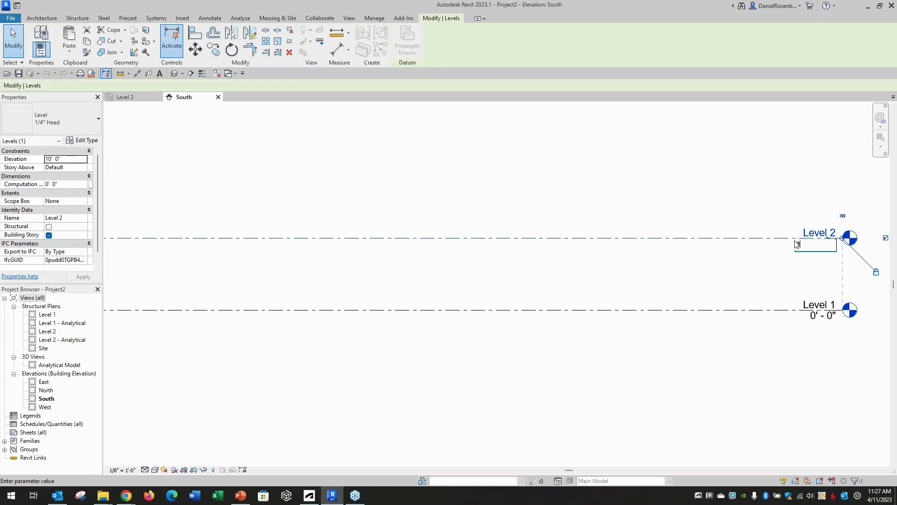
{"action": "type", "text": "0"}
{"action": "key", "text": "Return"}
{"action": "left_click", "coordinate": [577, 375]}
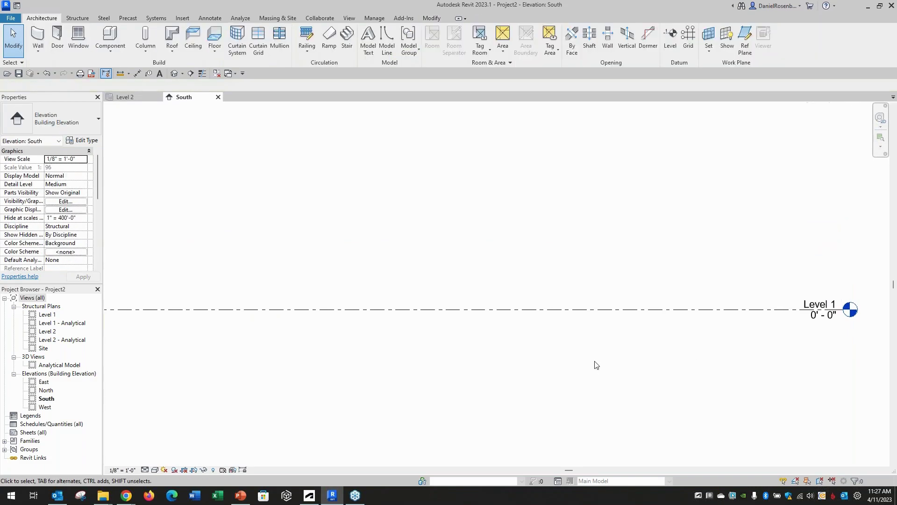
{"action": "scroll", "coordinate": [456, 295], "scroll_direction": "down", "scroll_amount": 3}
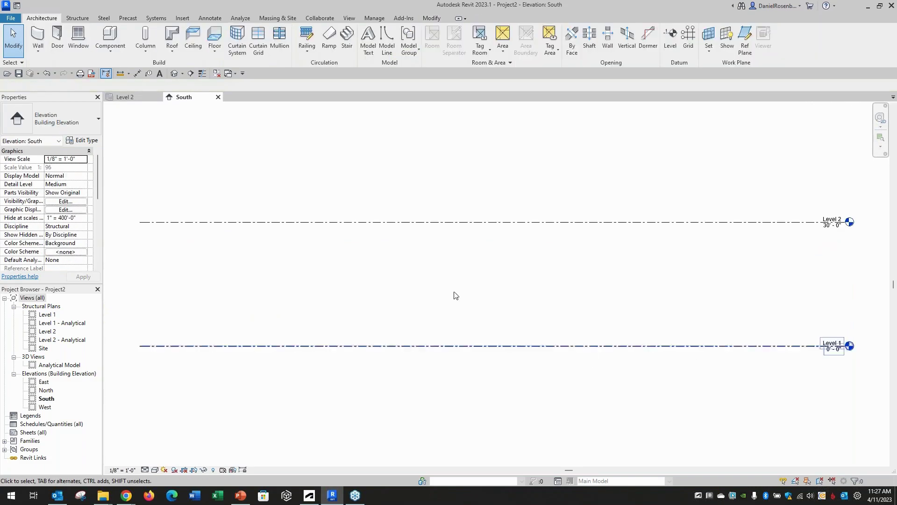
Close the South elevation and draw a model-line circle with an 8-foot radius between the elevation markers in the Level 2 plan.
{"action": "left_click", "coordinate": [218, 97]}
{"action": "scroll", "coordinate": [510, 364], "scroll_direction": "down", "scroll_amount": 2}
{"action": "scroll", "coordinate": [472, 267], "scroll_direction": "up", "scroll_amount": 1}
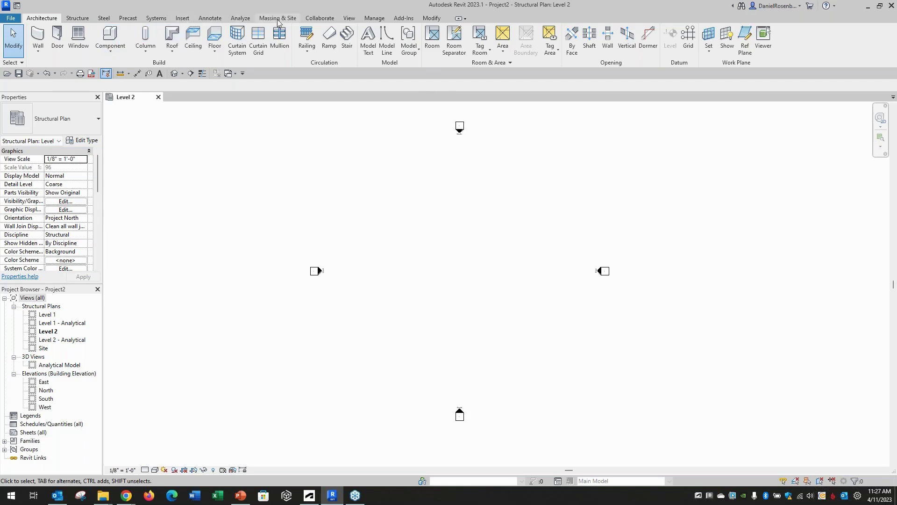
{"action": "left_click", "coordinate": [387, 43]}
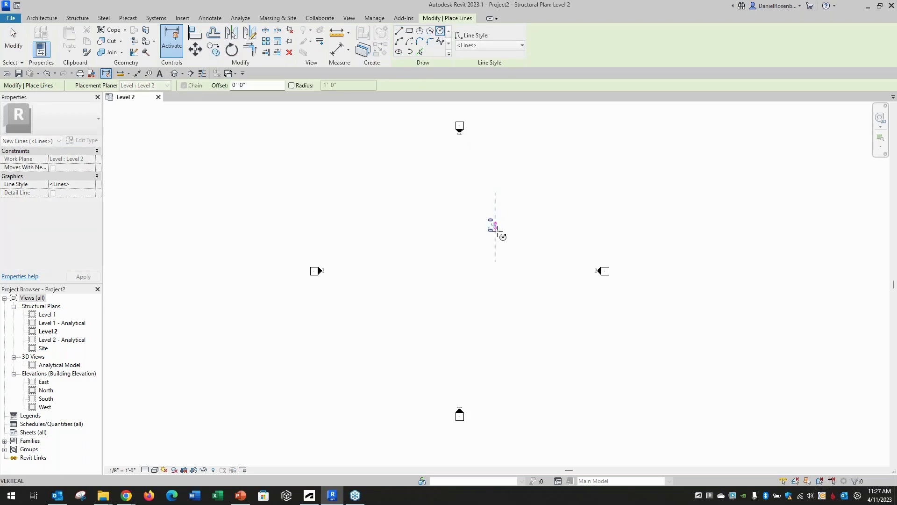
{"action": "left_click", "coordinate": [495, 227]}
{"action": "left_click", "coordinate": [501, 242]}
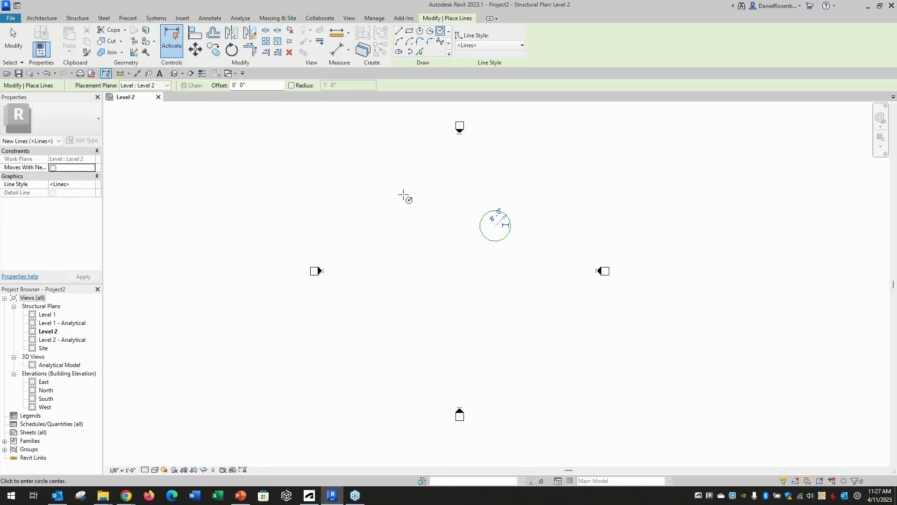
Draw a second, larger model-line circle with a 60-foot radius around the small circle.
{"action": "left_click", "coordinate": [404, 194]}
{"action": "left_click", "coordinate": [504, 262]}
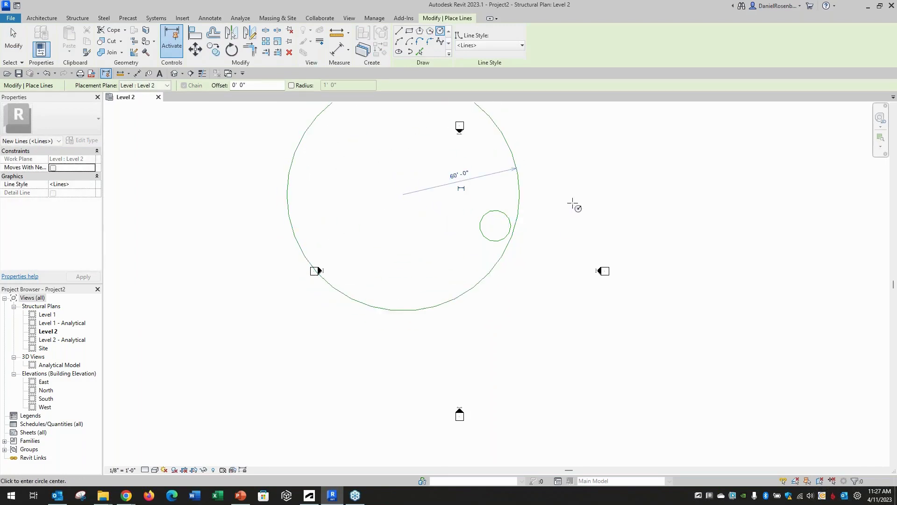
{"action": "key", "text": "Escape"}
{"action": "key", "text": "Escape"}
Move the large circle between the four elevation markers, set its radius to 45 feet and adjust its position around the small circle.
{"action": "left_click", "coordinate": [495, 131]}
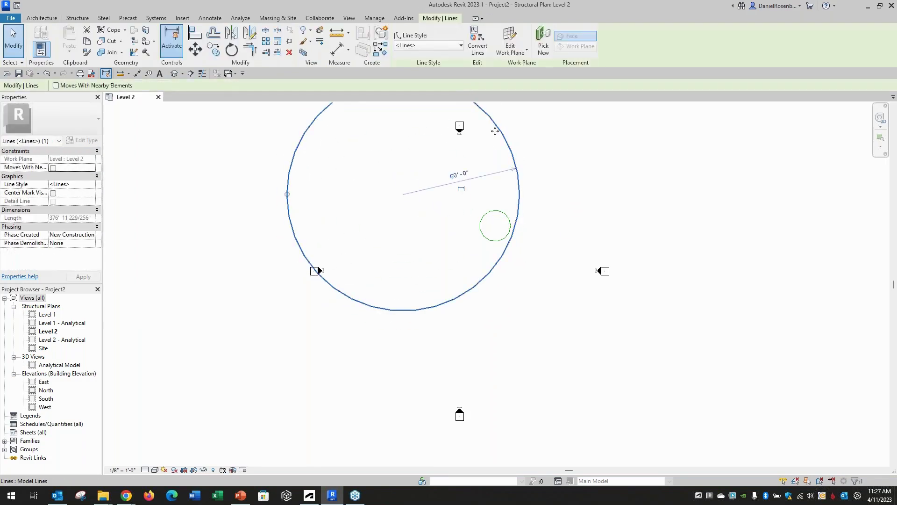
{"action": "left_click_drag", "start_coordinate": [495, 131], "coordinate": [551, 194]}
{"action": "left_click", "coordinate": [498, 208]}
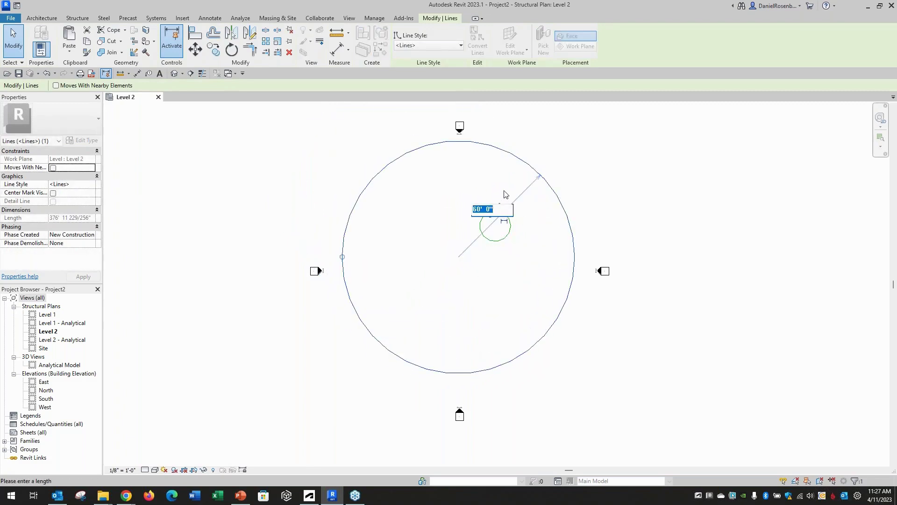
{"action": "type", "text": "45"}
{"action": "left_click", "coordinate": [592, 169]}
{"action": "left_click", "coordinate": [587, 173]}
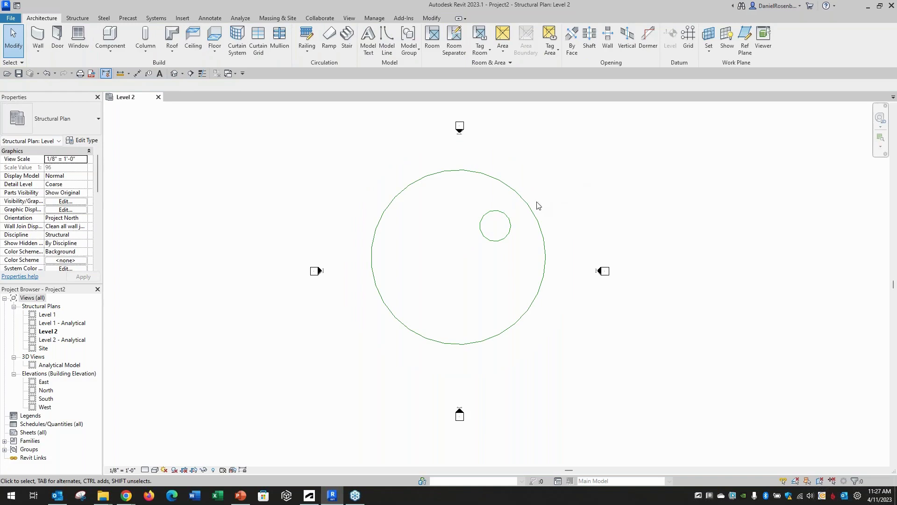
{"action": "left_click", "coordinate": [524, 206]}
{"action": "mouse_move", "coordinate": [517, 194]}
{"action": "left_mouse_down"}
{"action": "mouse_move", "coordinate": [523, 183]}
{"action": "mouse_move", "coordinate": [523, 193]}
{"action": "left_mouse_up"}
{"action": "left_click", "coordinate": [545, 191]}
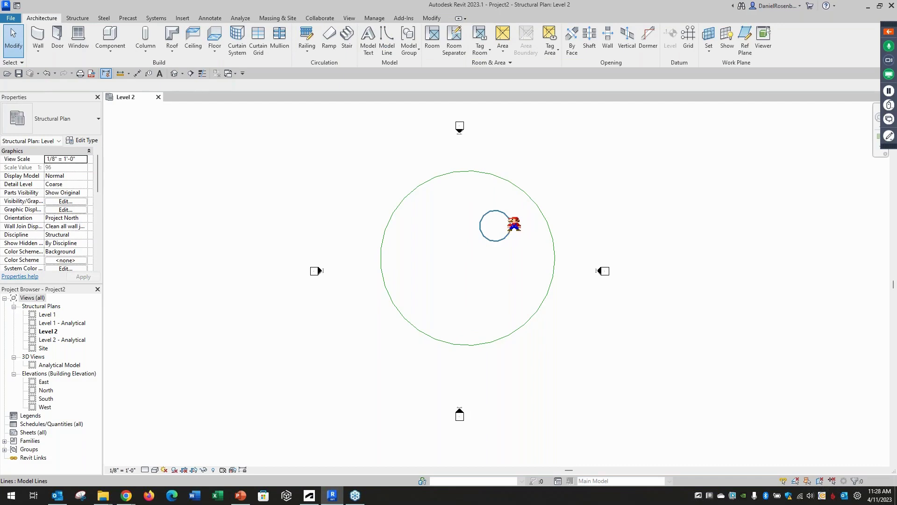
Mark up radial lines from the small circle out to the large circle as temporary screen annotations, and clear them.
{"action": "left_click", "coordinate": [508, 217]}
{"action": "left_click", "coordinate": [530, 198]}
{"action": "left_click_drag", "start_coordinate": [480, 233], "coordinate": [397, 308]}
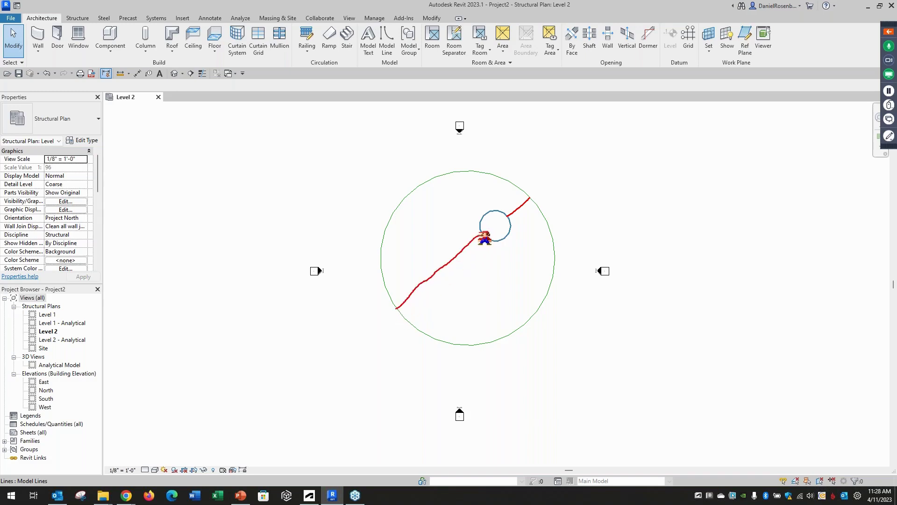
{"action": "left_click_drag", "start_coordinate": [480, 230], "coordinate": [377, 249]}
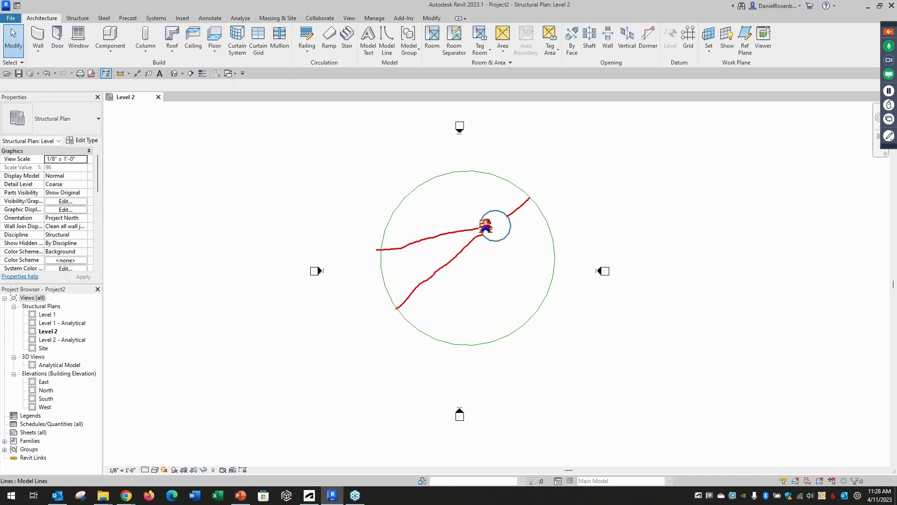
{"action": "left_click_drag", "start_coordinate": [479, 218], "coordinate": [400, 202]}
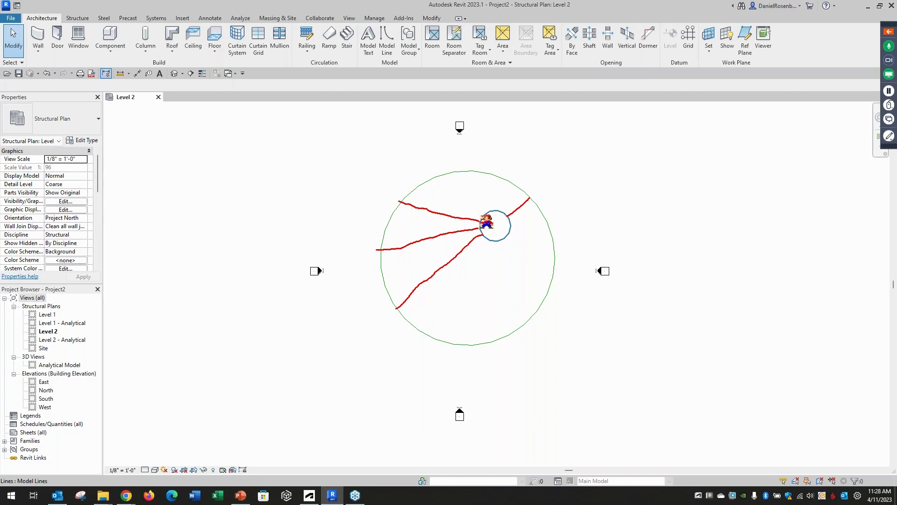
{"action": "left_click_drag", "start_coordinate": [480, 215], "coordinate": [442, 173]}
{"action": "left_click_drag", "start_coordinate": [490, 209], "coordinate": [484, 177]}
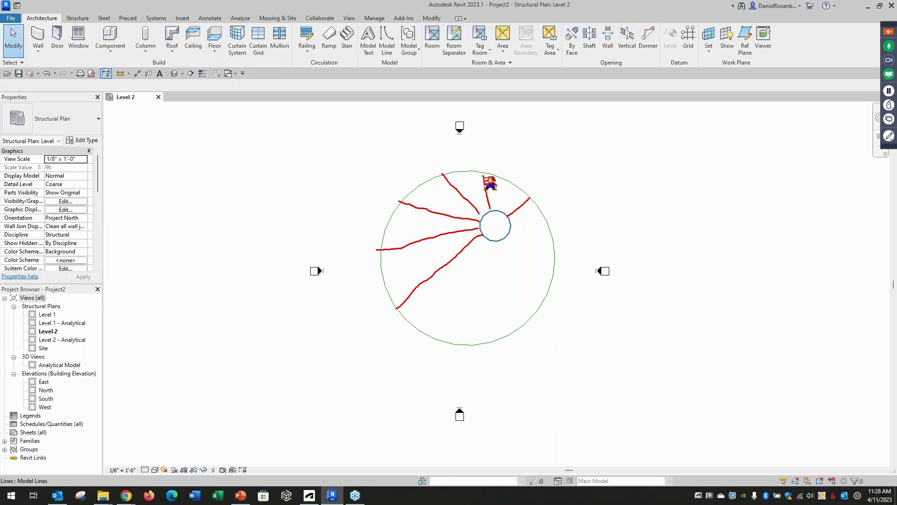
{"action": "left_click_drag", "start_coordinate": [498, 211], "coordinate": [509, 185]}
{"action": "mouse_move", "coordinate": [509, 230]}
{"action": "left_mouse_down"}
{"action": "mouse_move", "coordinate": [549, 237]}
{"action": "mouse_move", "coordinate": [554, 269]}
{"action": "left_mouse_up"}
{"action": "left_click_drag", "start_coordinate": [494, 242], "coordinate": [530, 323]}
{"action": "left_click_drag", "start_coordinate": [487, 241], "coordinate": [460, 341]}
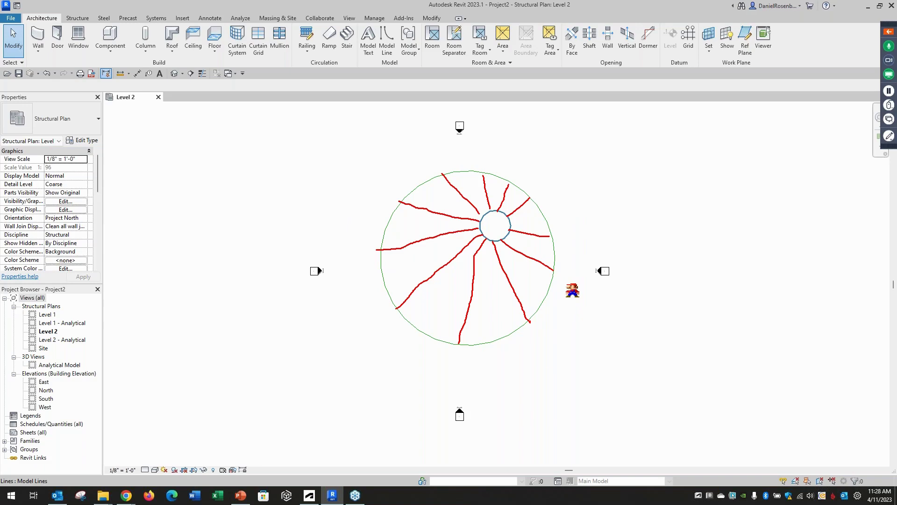
{"action": "key", "text": "Escape"}
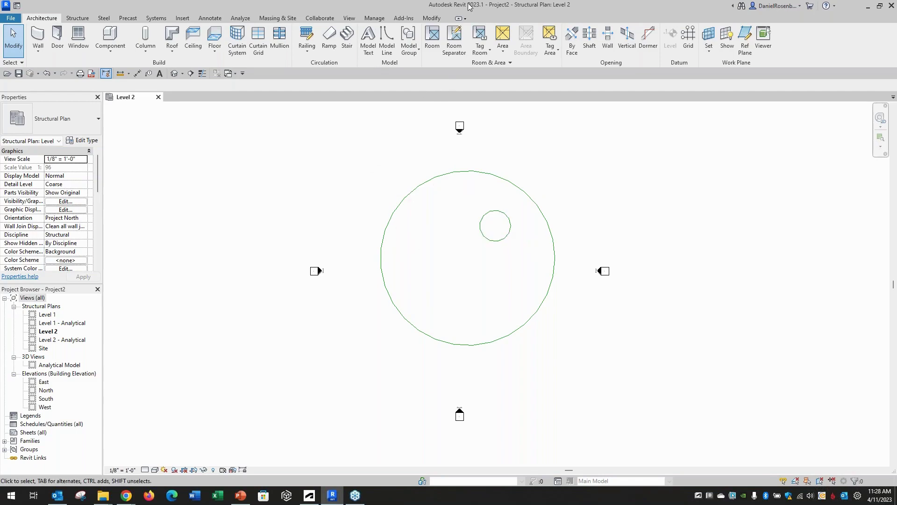
Tile the Revit window to half the screen and launch Dynamo beside it with a new graph.
{"action": "key", "text": "super+Right"}
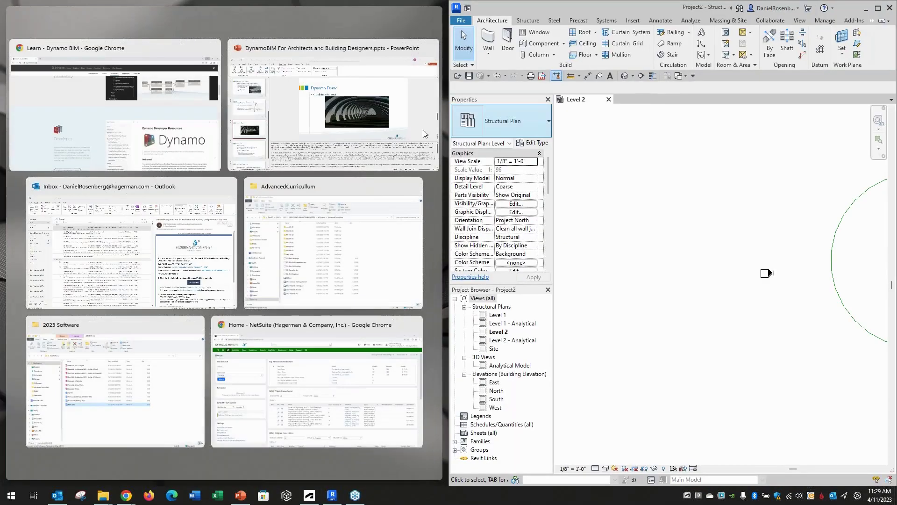
{"action": "left_click", "coordinate": [140, 112]}
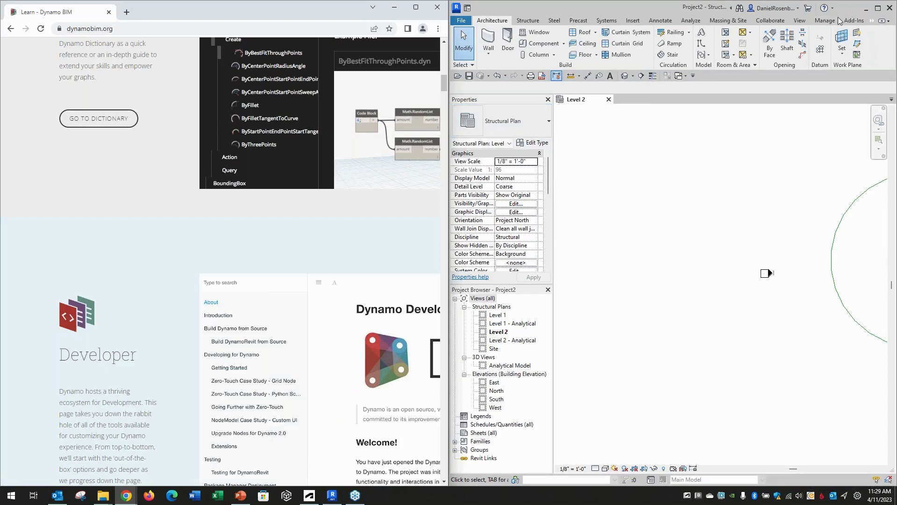
{"action": "left_click", "coordinate": [818, 21]}
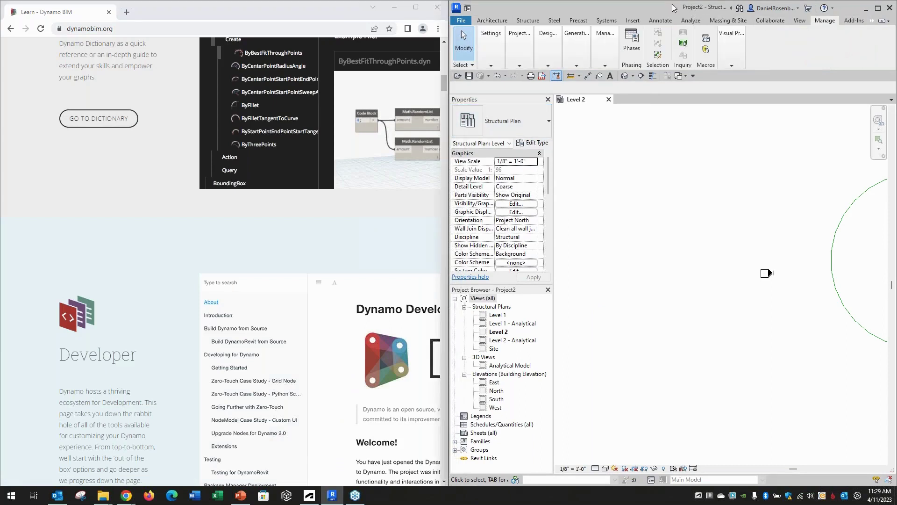
{"action": "left_click", "coordinate": [732, 54]}
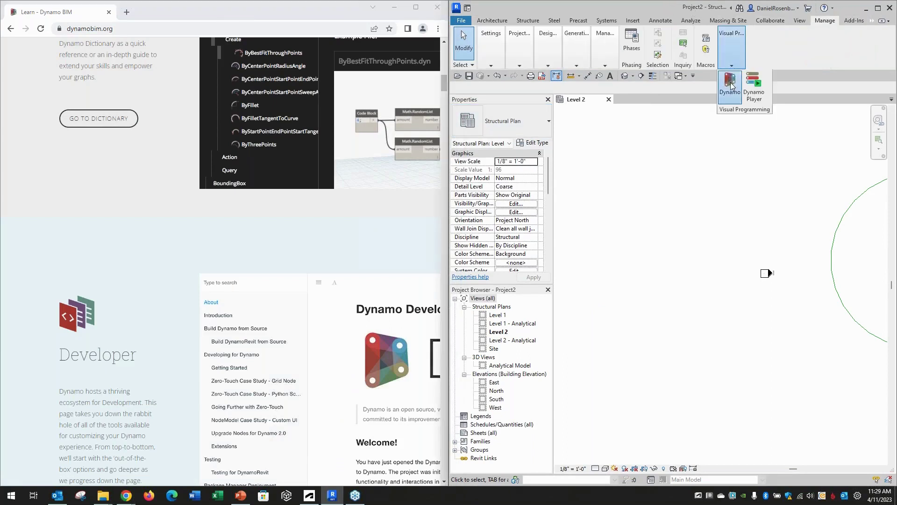
{"action": "left_click", "coordinate": [732, 89]}
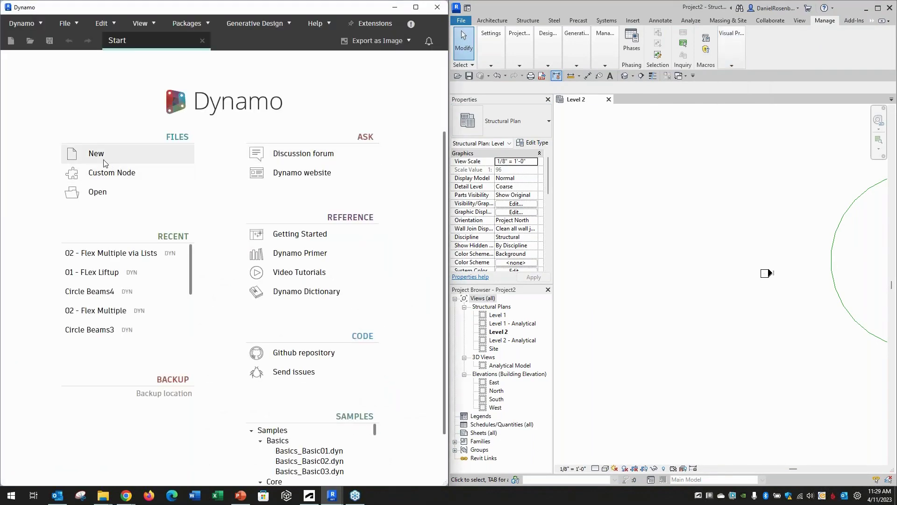
{"action": "left_click", "coordinate": [96, 154]}
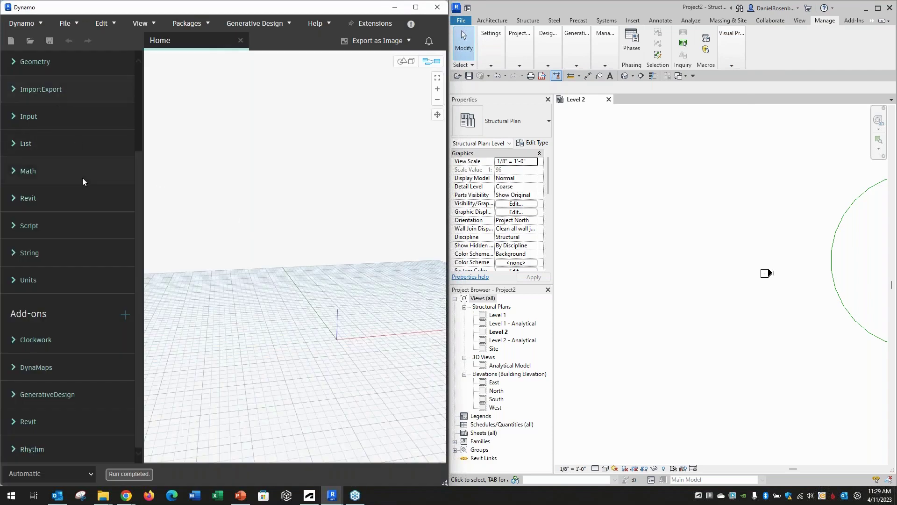
{"action": "scroll", "coordinate": [83, 177], "scroll_direction": "up", "scroll_amount": 4}
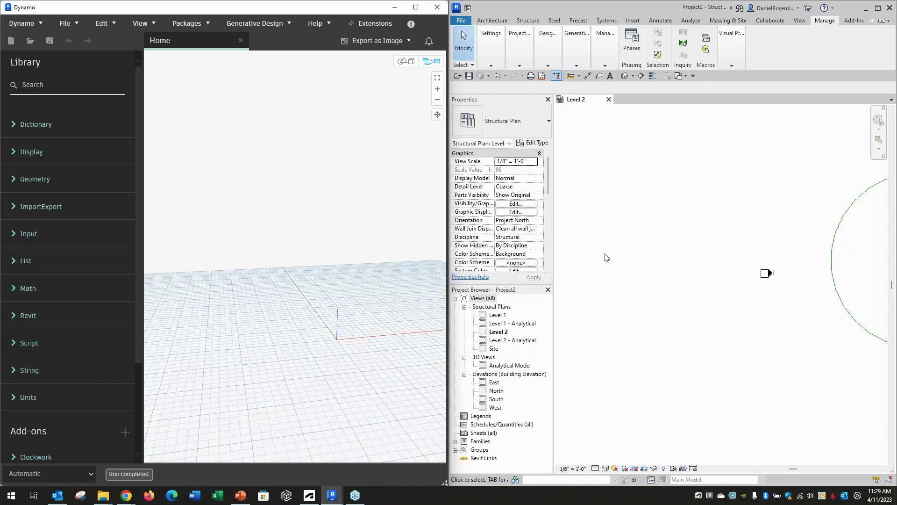
Add a Select Model Element node to the graph and duplicate it below the original.
{"action": "middle_click_drag", "start_coordinate": [686, 295], "coordinate": [588, 310]}
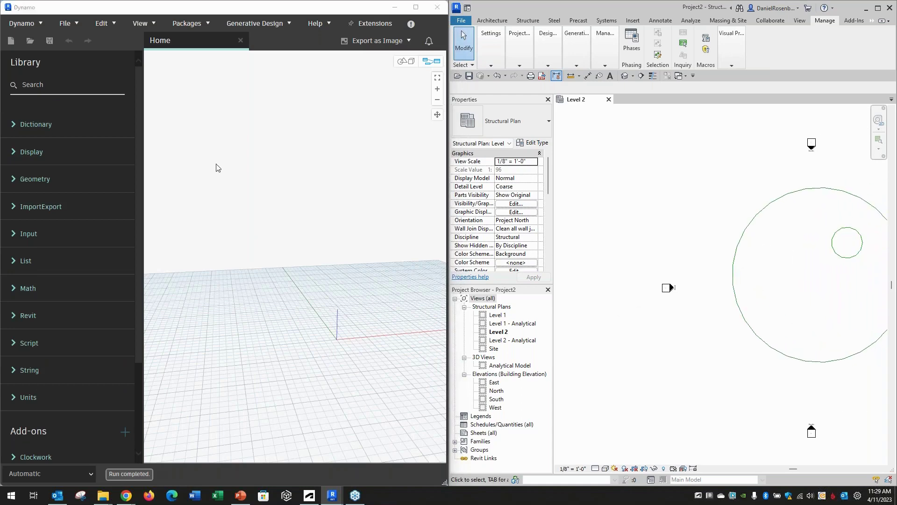
{"action": "left_click", "coordinate": [32, 94]}
{"action": "type", "text": "SE"}
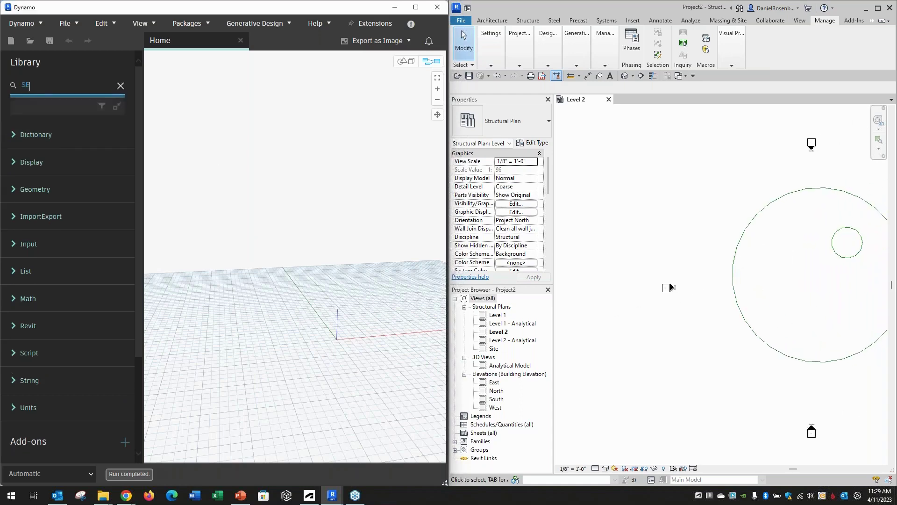
{"action": "type", "text": "LECT MODEL"}
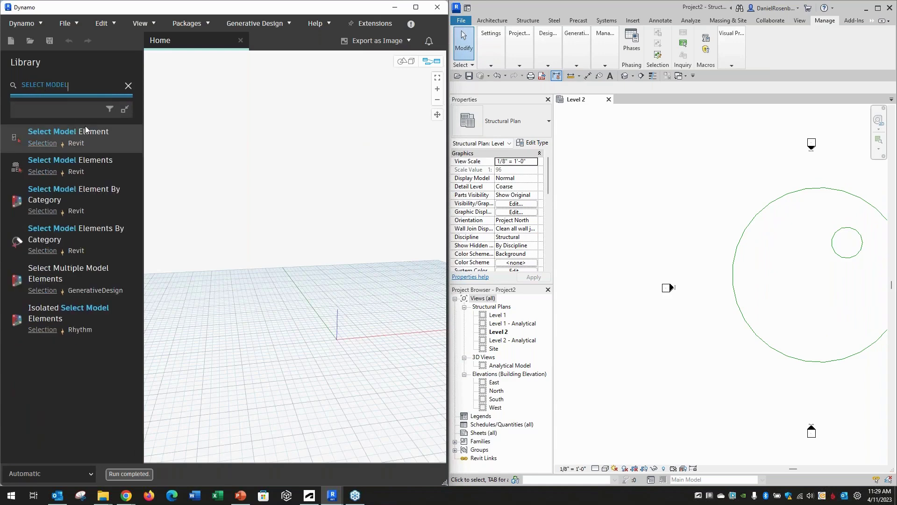
{"action": "left_click", "coordinate": [96, 133]}
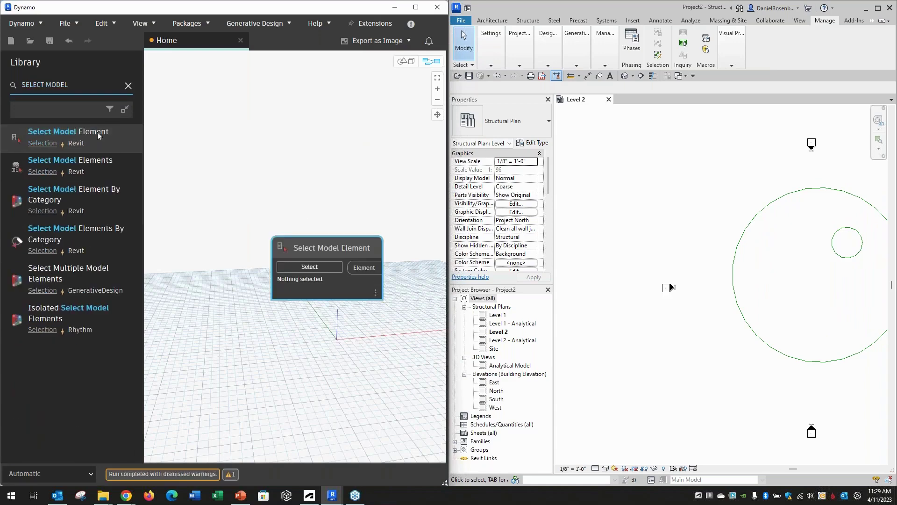
{"action": "left_click_drag", "start_coordinate": [325, 243], "coordinate": [297, 172]}
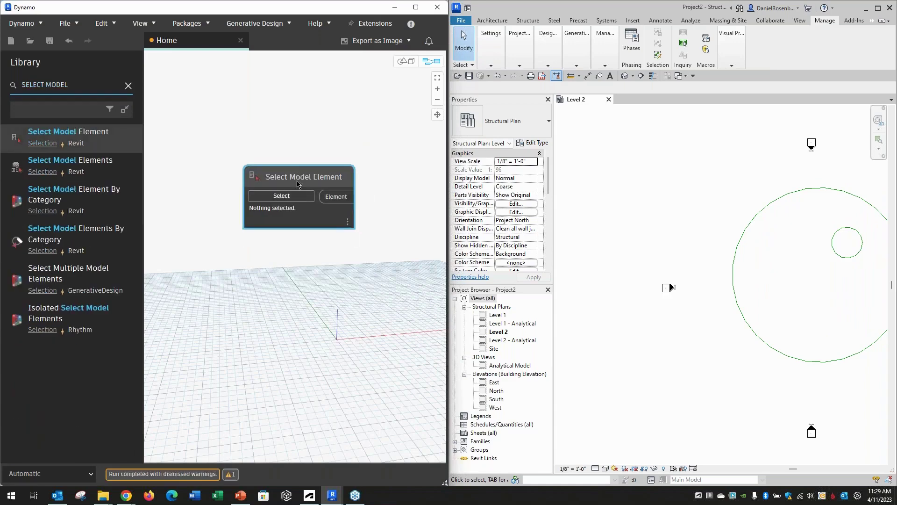
{"action": "key", "text": "ctrl+c"}
{"action": "key", "text": "ctrl+v"}
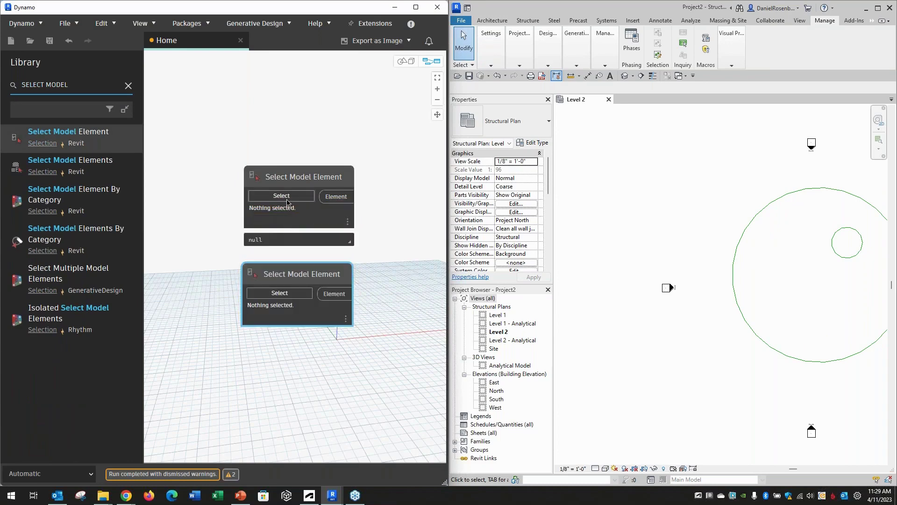
Assign the small circle to the upper Select Model Element node and rename the node OCULUS.
{"action": "left_click", "coordinate": [289, 200]}
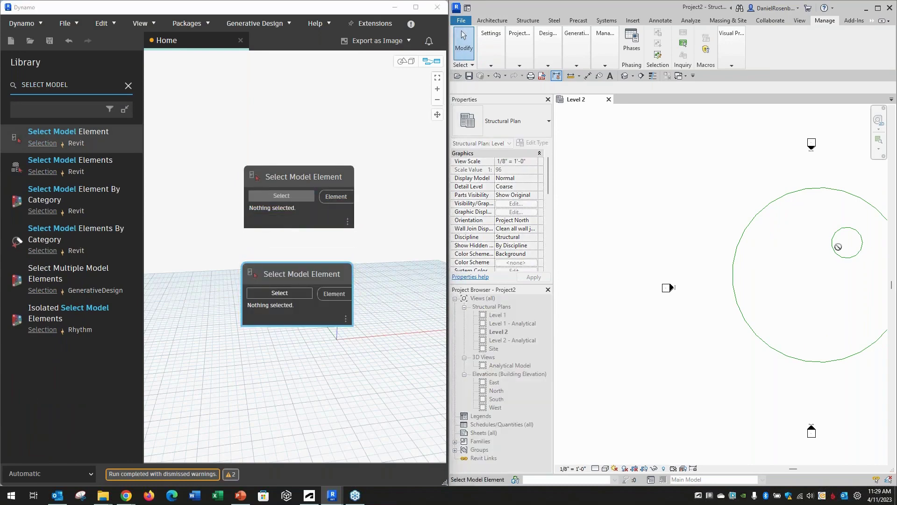
{"action": "left_click", "coordinate": [835, 243]}
{"action": "right_click", "coordinate": [294, 175]}
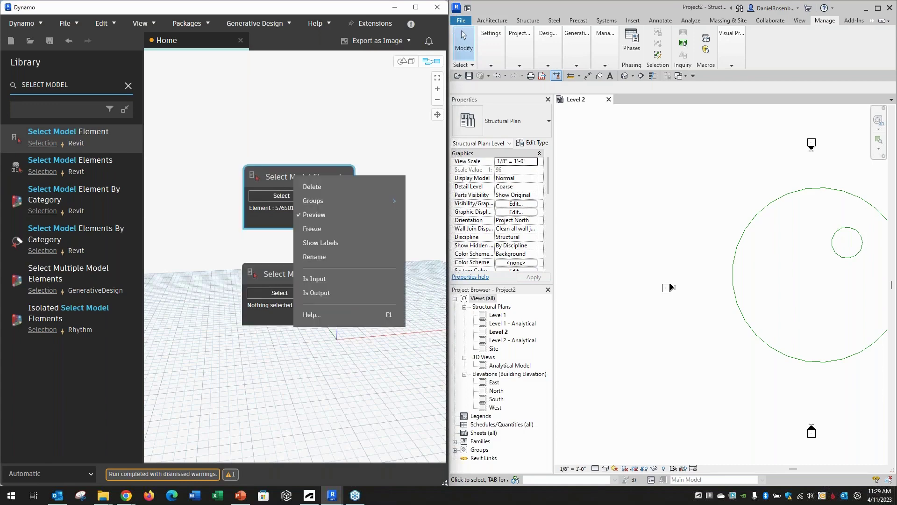
{"action": "left_click", "coordinate": [320, 261]}
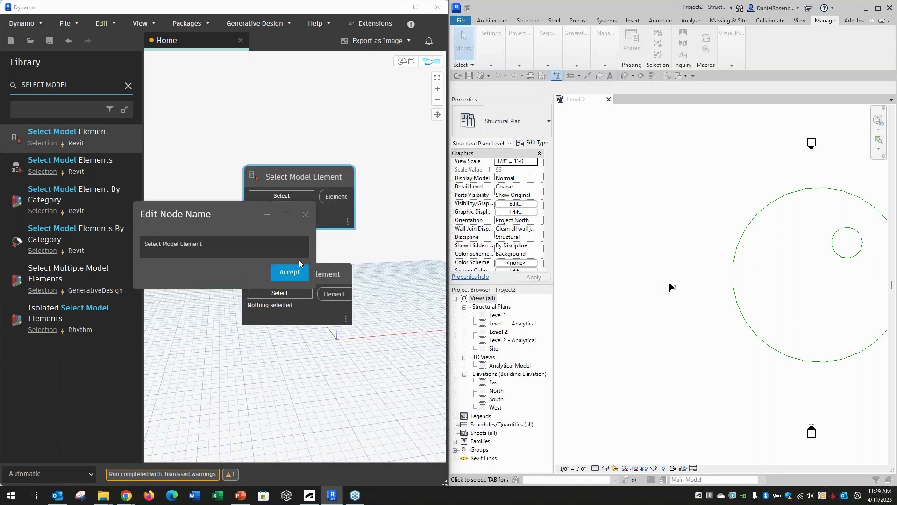
{"action": "left_click_drag", "start_coordinate": [205, 244], "coordinate": [147, 232]}
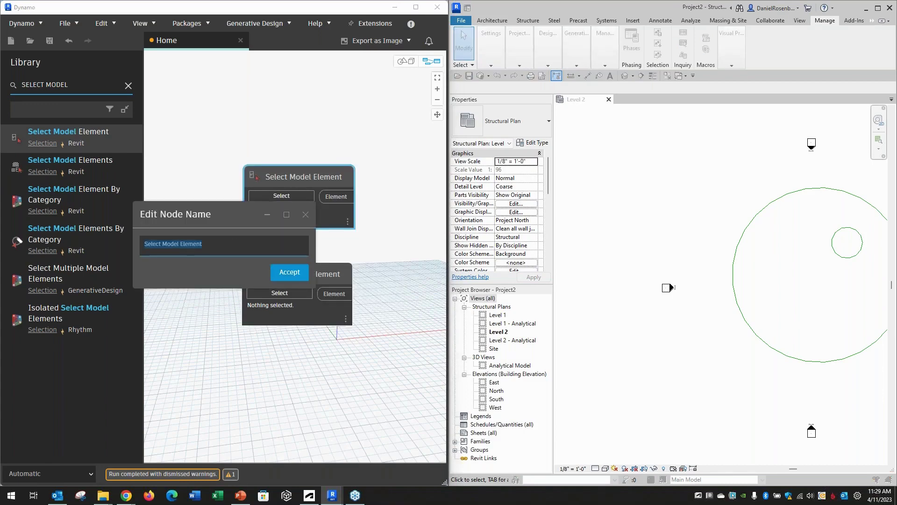
{"action": "type", "text": "0"}
{"action": "left_click", "coordinate": [290, 272]}
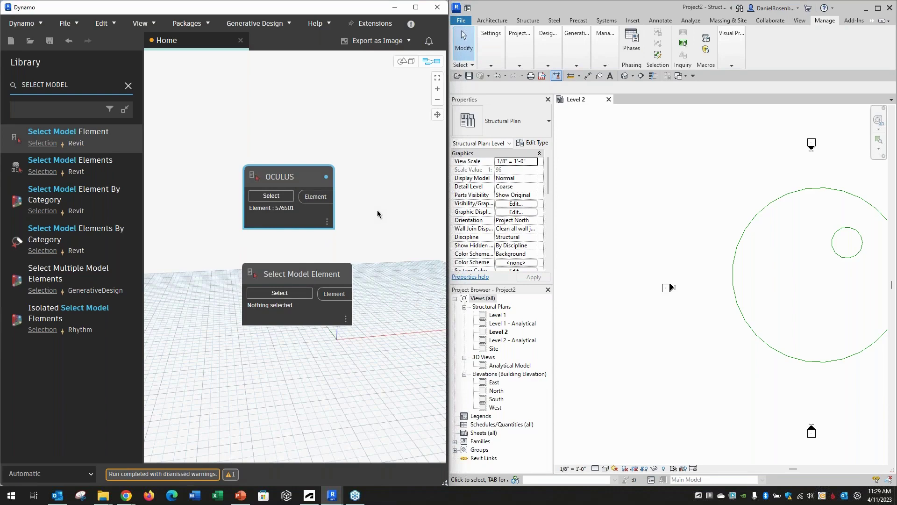
Assign the large circle to the lower Select Model Element node, moved slightly closer to the OCULUS node.
{"action": "left_click_drag", "start_coordinate": [327, 273], "coordinate": [326, 266]}
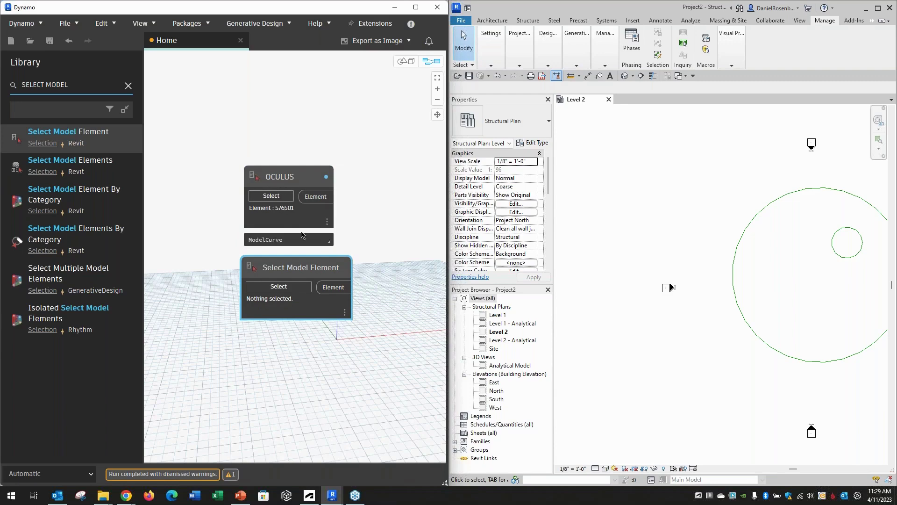
{"action": "left_click", "coordinate": [276, 290]}
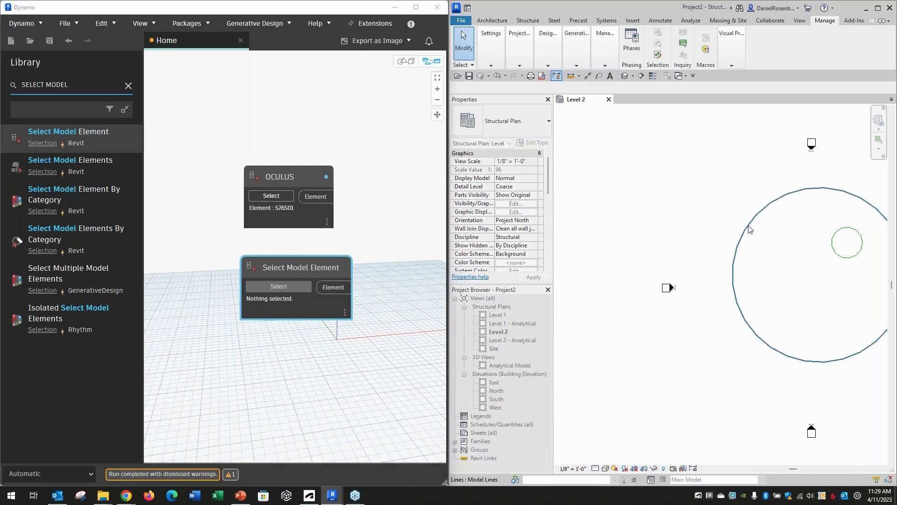
{"action": "left_click", "coordinate": [750, 229]}
Rename the lower Select Model Element node OUTER CIRCLE and align it beneath the OCULUS node.
{"action": "right_click", "coordinate": [302, 274]}
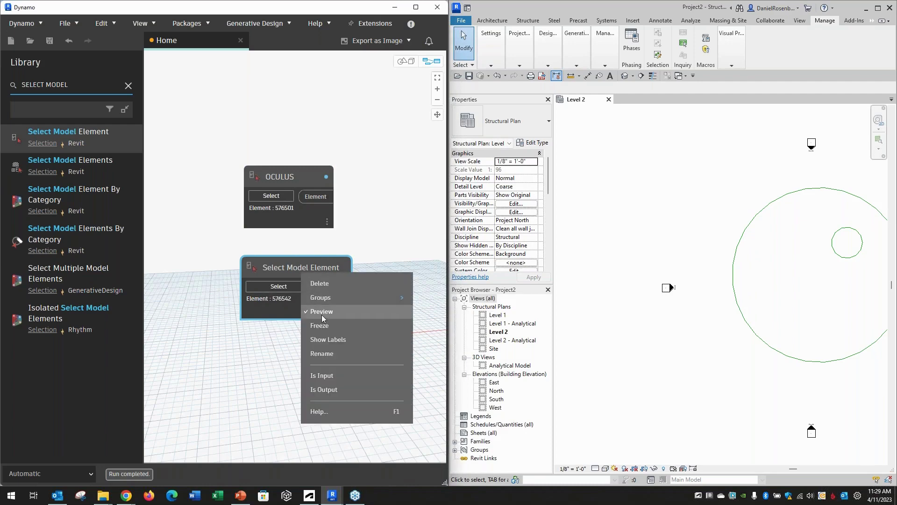
{"action": "left_click", "coordinate": [322, 353]}
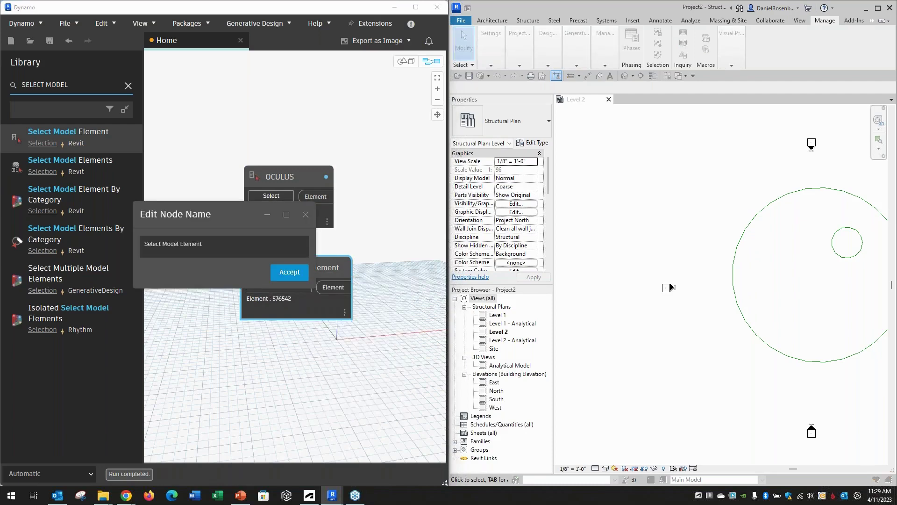
{"action": "left_click_drag", "start_coordinate": [205, 247], "coordinate": [122, 230]}
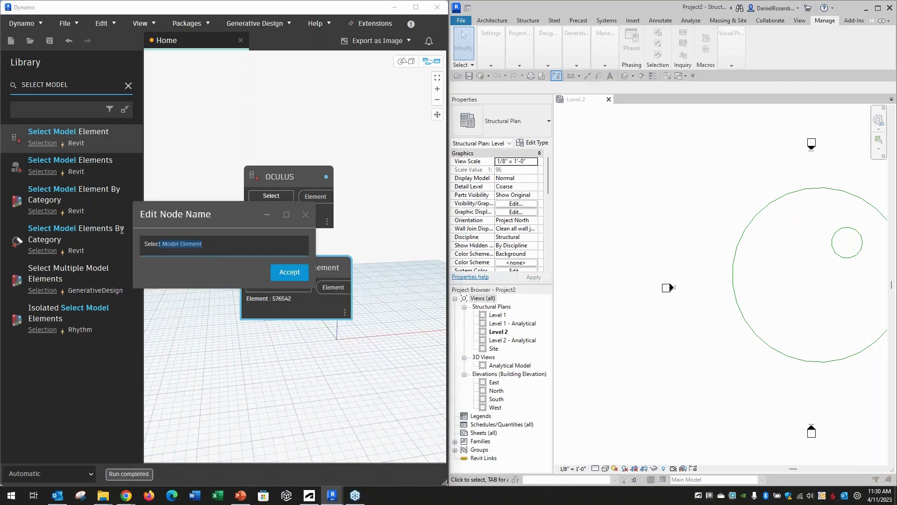
{"action": "type", "text": "ou"}
{"action": "left_click", "coordinate": [290, 272]}
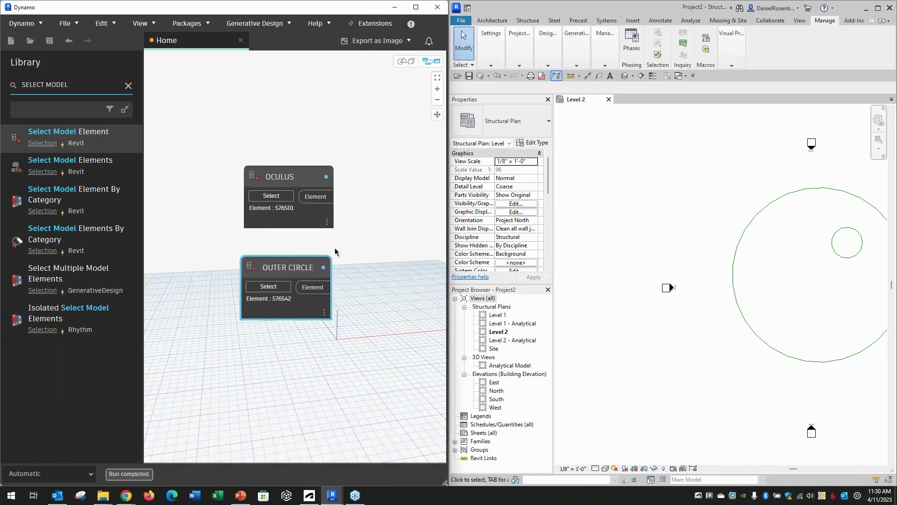
{"action": "middle_click_drag", "start_coordinate": [373, 247], "coordinate": [322, 243]}
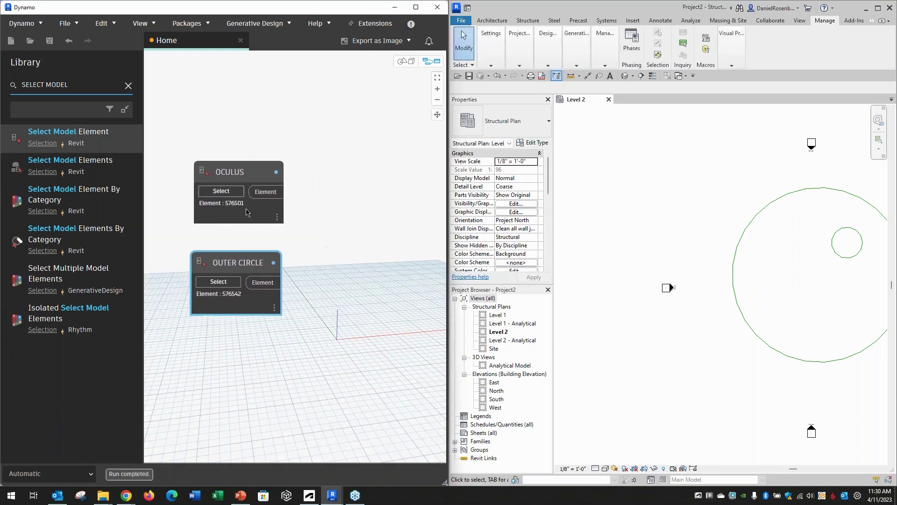
{"action": "left_click_drag", "start_coordinate": [247, 267], "coordinate": [252, 267]}
{"action": "left_click", "coordinate": [320, 232]}
{"action": "scroll", "coordinate": [152, 228], "scroll_direction": "down", "scroll_amount": 1}
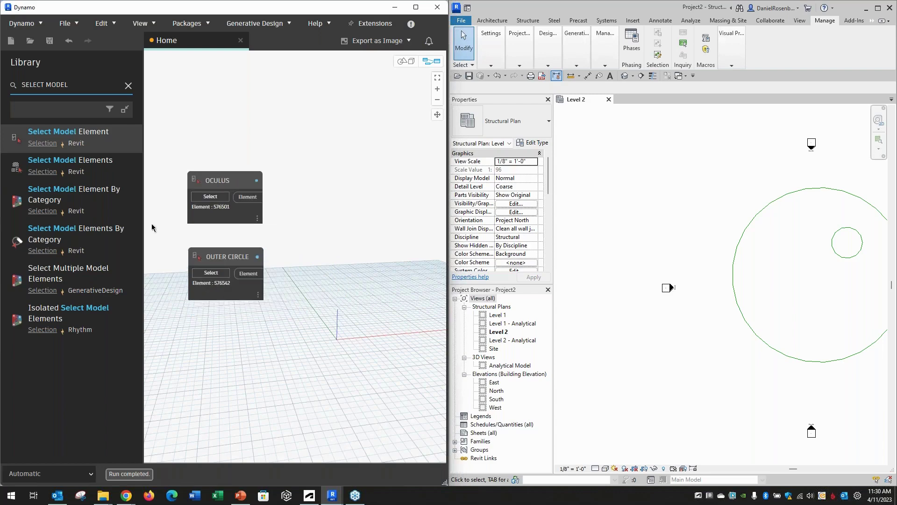
Add a CurveElement.Curve node beside the OCULUS node and place a copy of it beside the OUTER CIRCLE node.
{"action": "left_click_drag", "start_coordinate": [74, 85], "coordinate": [9, 85]}
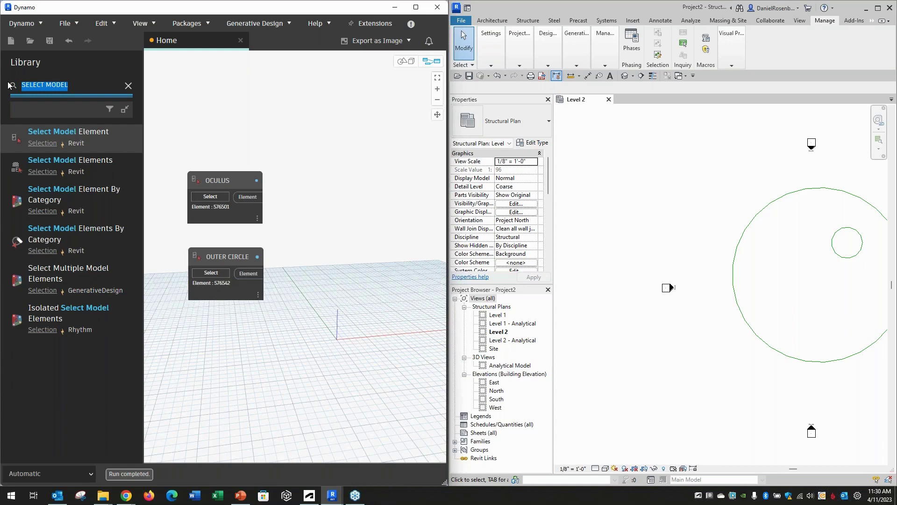
{"action": "type", "text": "ELEMENT.C"}
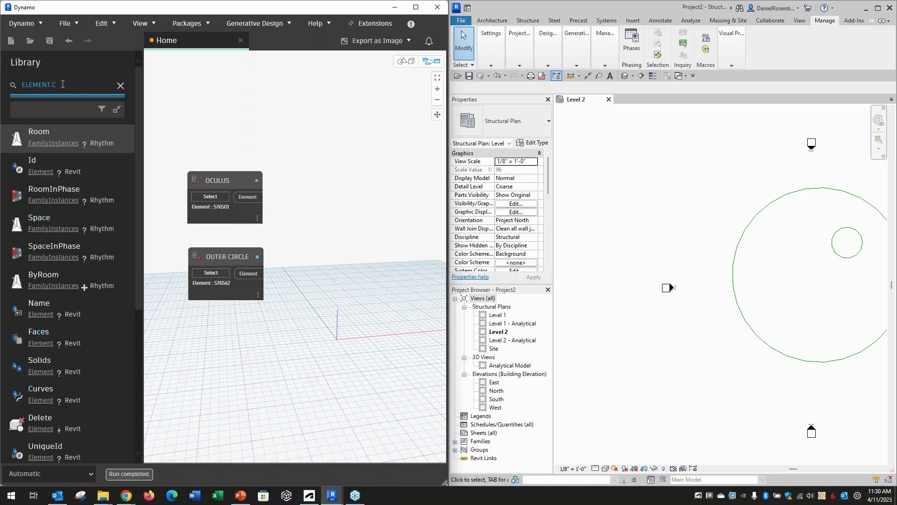
{"action": "type", "text": "VE"}
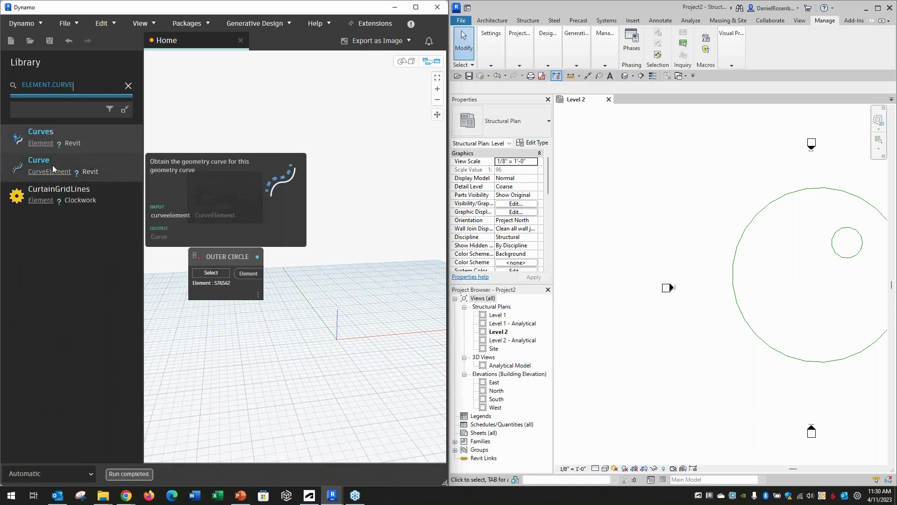
{"action": "left_click", "coordinate": [52, 164]}
{"action": "left_click_drag", "start_coordinate": [317, 263], "coordinate": [329, 188]}
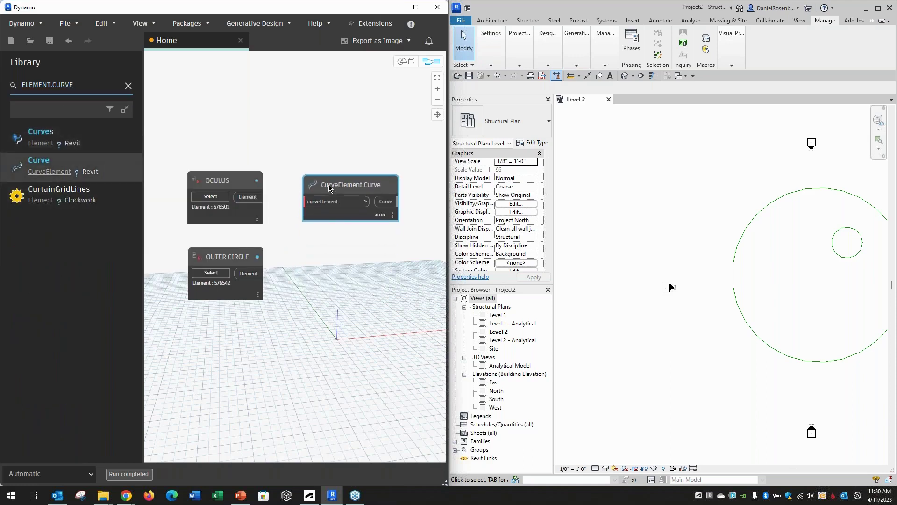
{"action": "key", "text": "ctrl+c"}
{"action": "key", "text": "ctrl+v"}
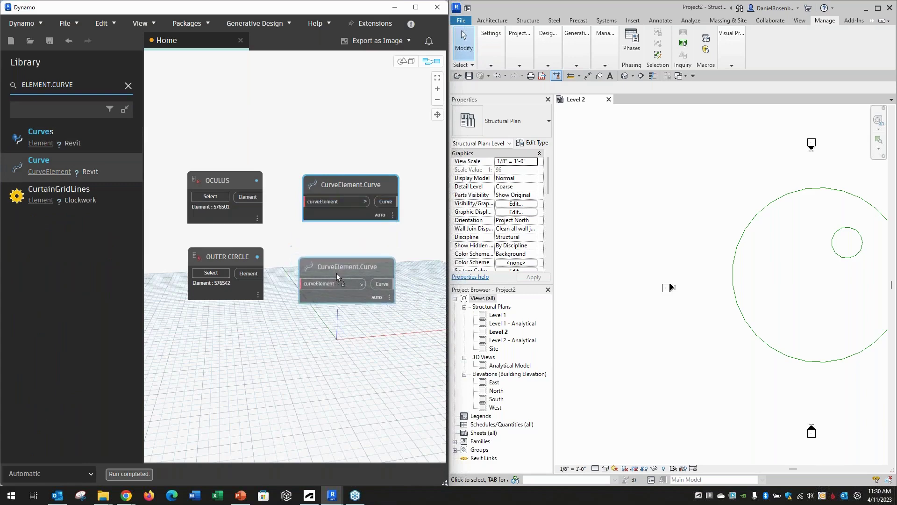
Connect the Element outputs of OCULUS and OUTER CIRCLE to the curveElement inputs of their respective CurveElement.Curve nodes.
{"action": "scroll", "coordinate": [232, 282], "scroll_direction": "down", "scroll_amount": 3}
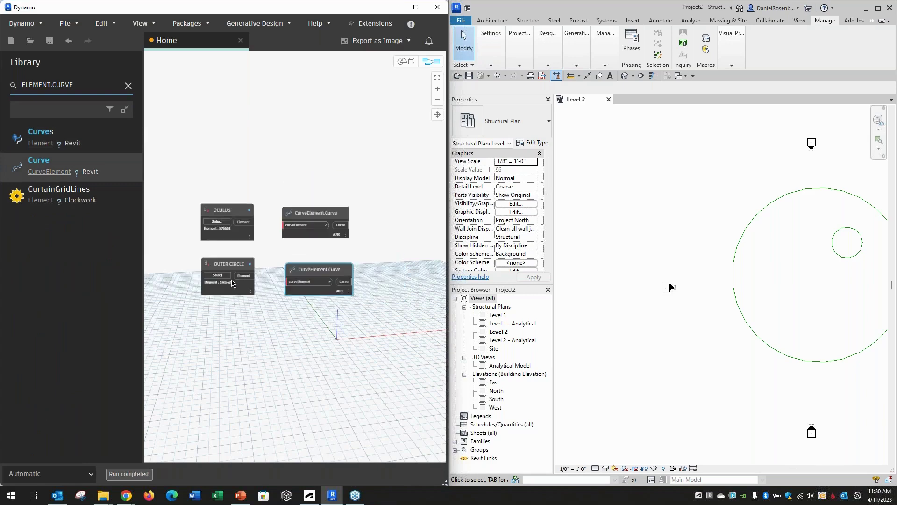
{"action": "scroll", "coordinate": [241, 235], "scroll_direction": "up", "scroll_amount": 3}
{"action": "mouse_move", "coordinate": [237, 221]}
{"action": "left_mouse_down"}
{"action": "mouse_move", "coordinate": [268, 232]}
{"action": "mouse_move", "coordinate": [290, 225]}
{"action": "left_mouse_up"}
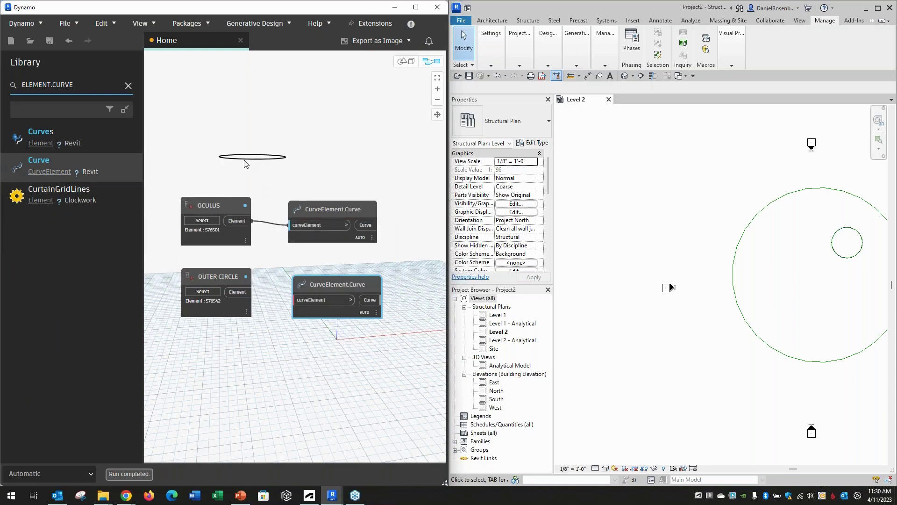
{"action": "left_click_drag", "start_coordinate": [239, 292], "coordinate": [297, 301]}
Orbit the background 3D preview to view both circles from above, and return to graph editing.
{"action": "scroll", "coordinate": [398, 207], "scroll_direction": "down", "scroll_amount": 3}
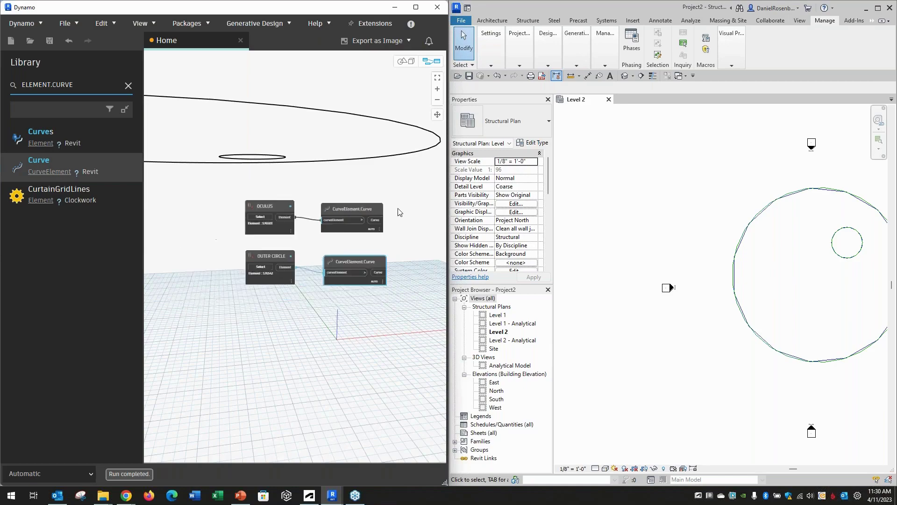
{"action": "left_click", "coordinate": [418, 66]}
{"action": "right_click_drag", "start_coordinate": [387, 251], "coordinate": [329, 95]}
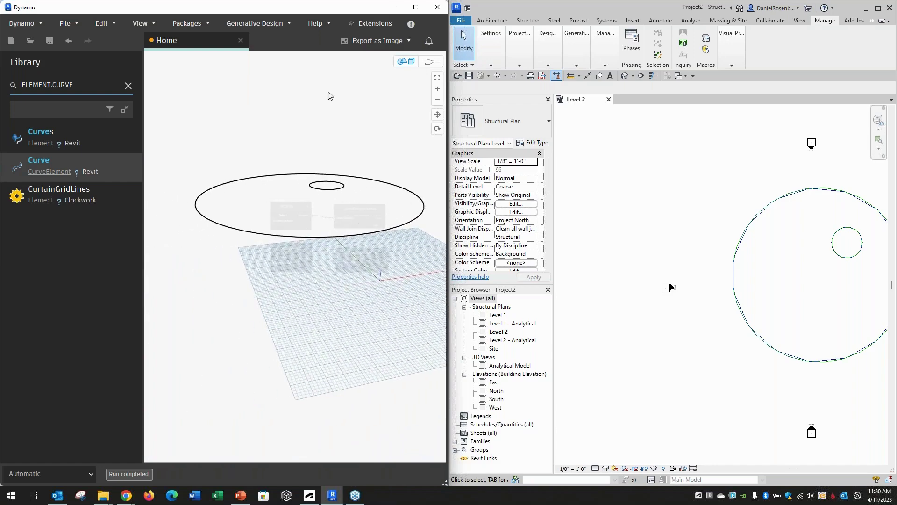
{"action": "left_click", "coordinate": [431, 61]}
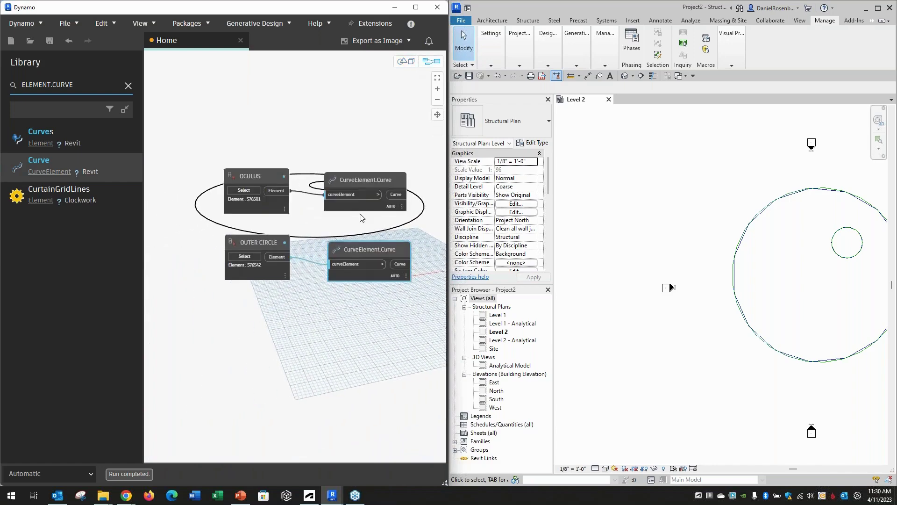
Align the lower CurveElement.Curve node beneath the upper one and maximize the Dynamo window.
{"action": "scroll", "coordinate": [360, 217], "scroll_direction": "up", "scroll_amount": 2}
{"action": "scroll", "coordinate": [346, 243], "scroll_direction": "down", "scroll_amount": 4}
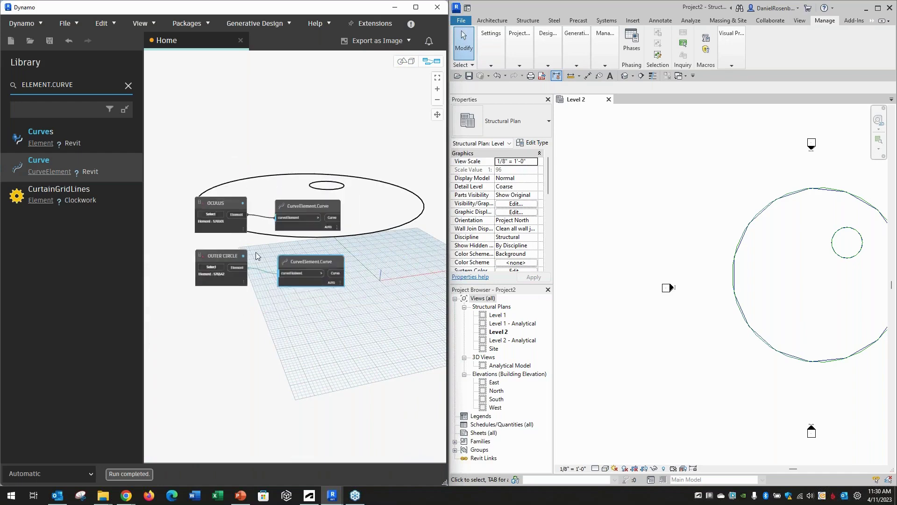
{"action": "left_click_drag", "start_coordinate": [313, 262], "coordinate": [317, 256]}
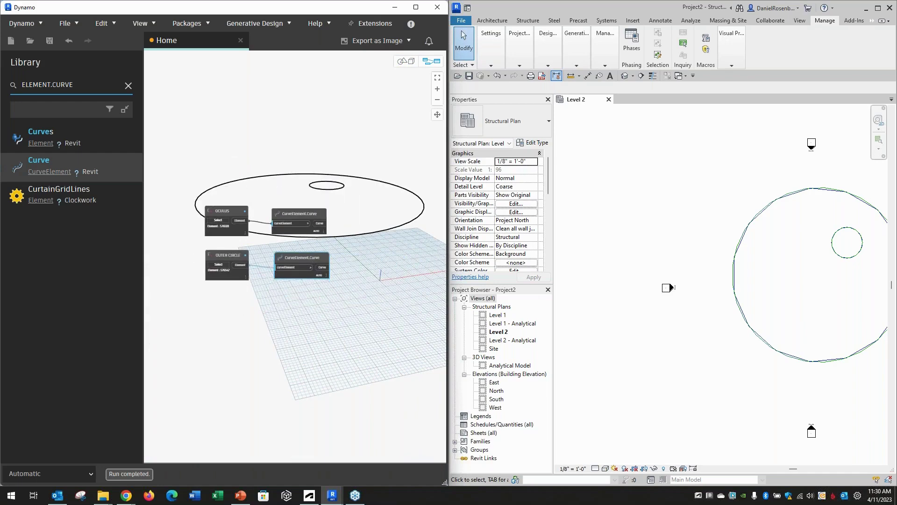
{"action": "middle_click_drag", "start_coordinate": [391, 253], "coordinate": [365, 256]}
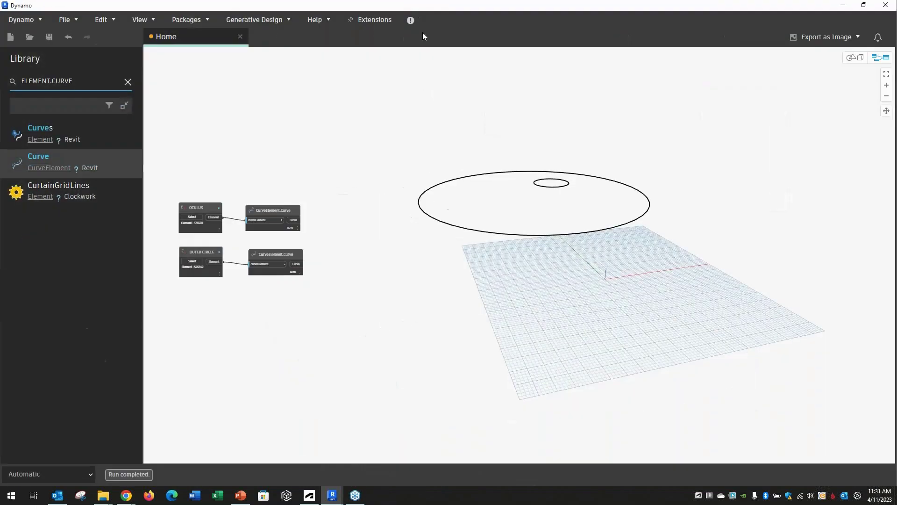
{"action": "left_click", "coordinate": [411, 9]}
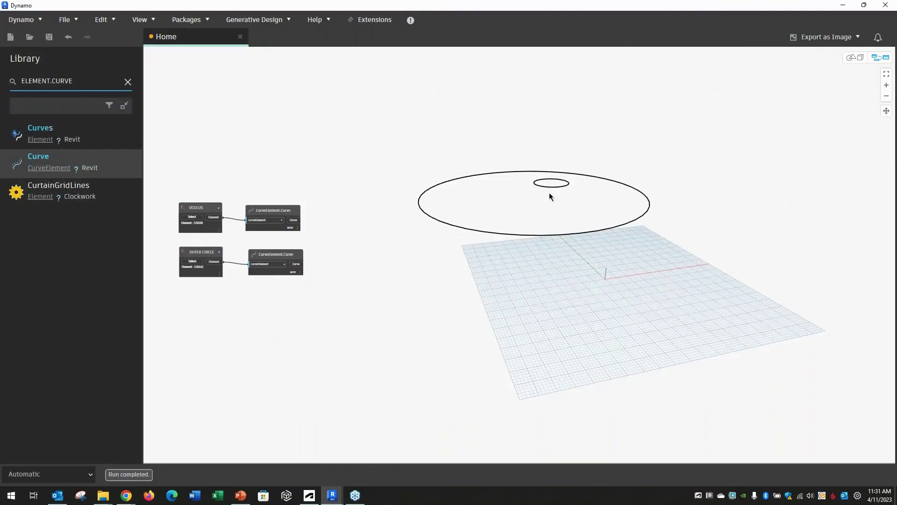
{"action": "middle_click_drag", "start_coordinate": [677, 203], "coordinate": [702, 201]}
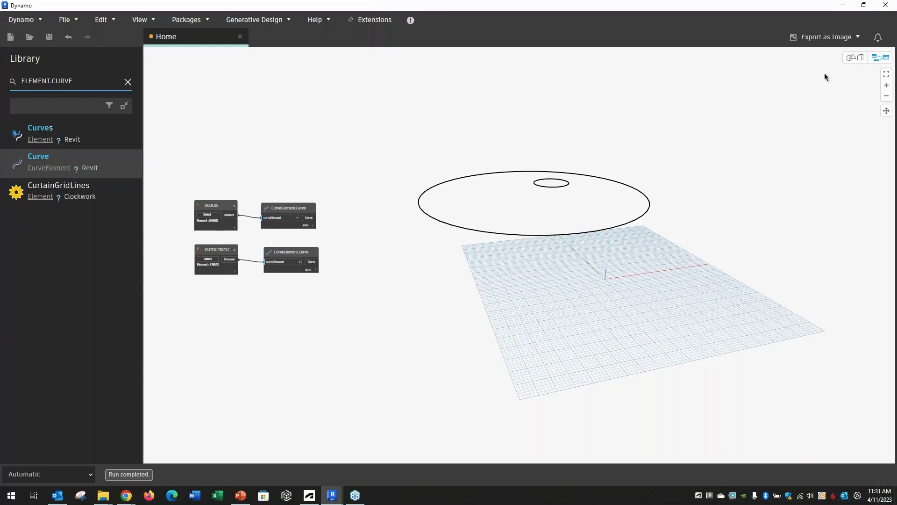
Search the library for STRUCTURAL BEAM and add a StructuralFraming.BeamByCurve node on the far side of the circles preview from the curve nodes.
{"action": "left_click", "coordinate": [71, 81]}
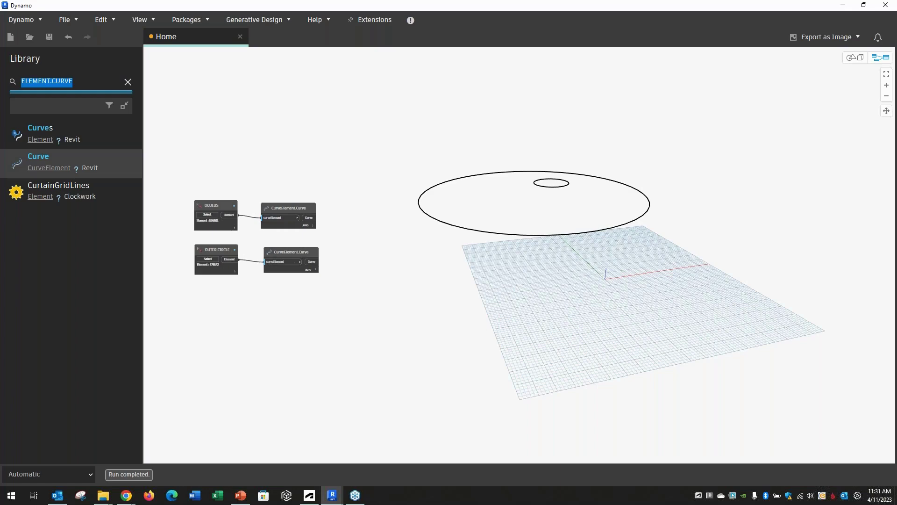
{"action": "type", "text": "STU"}
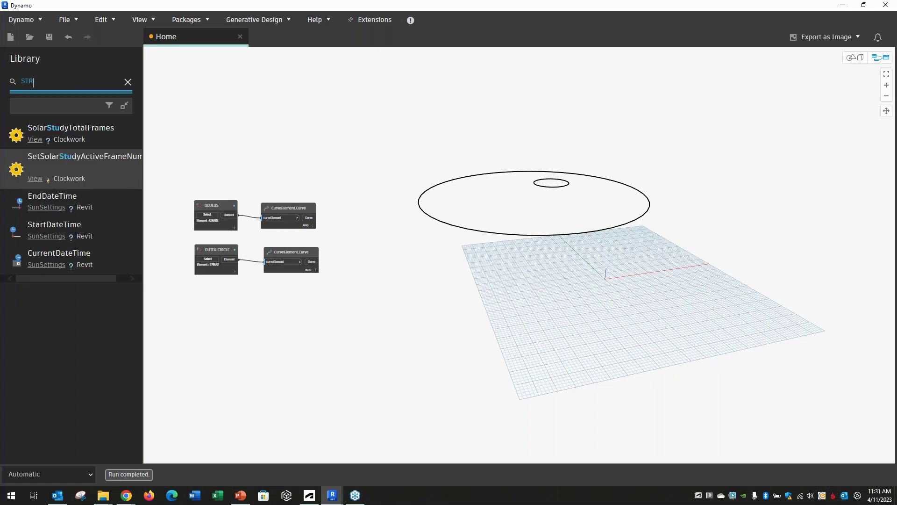
{"action": "type", "text": "UCTURAL"}
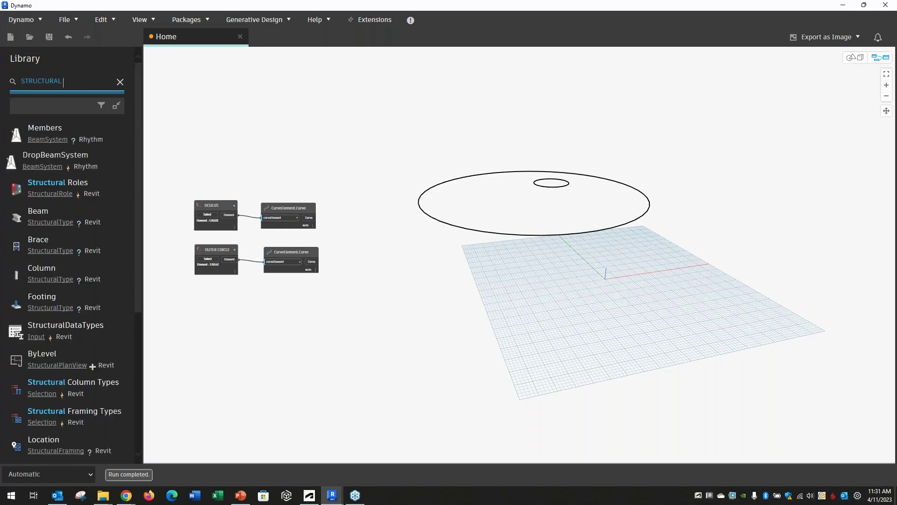
{"action": "type", "text": " BE"}
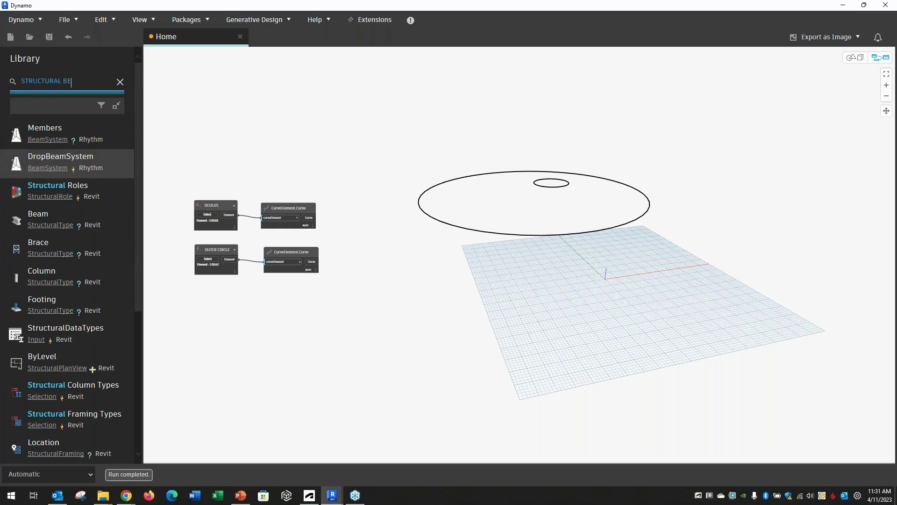
{"action": "type", "text": "AM"}
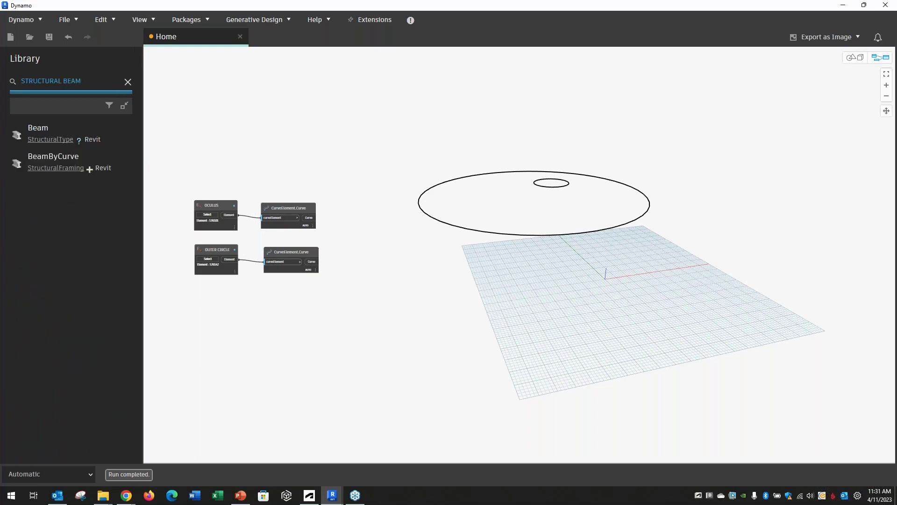
{"action": "mouse_move", "coordinate": [108, 165]}
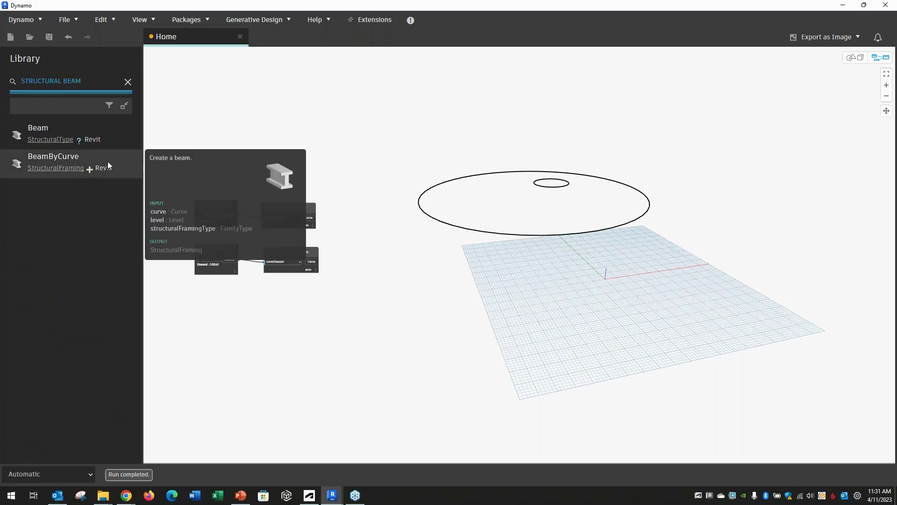
{"action": "left_click", "coordinate": [70, 162]}
{"action": "left_click_drag", "start_coordinate": [577, 276], "coordinate": [787, 222]}
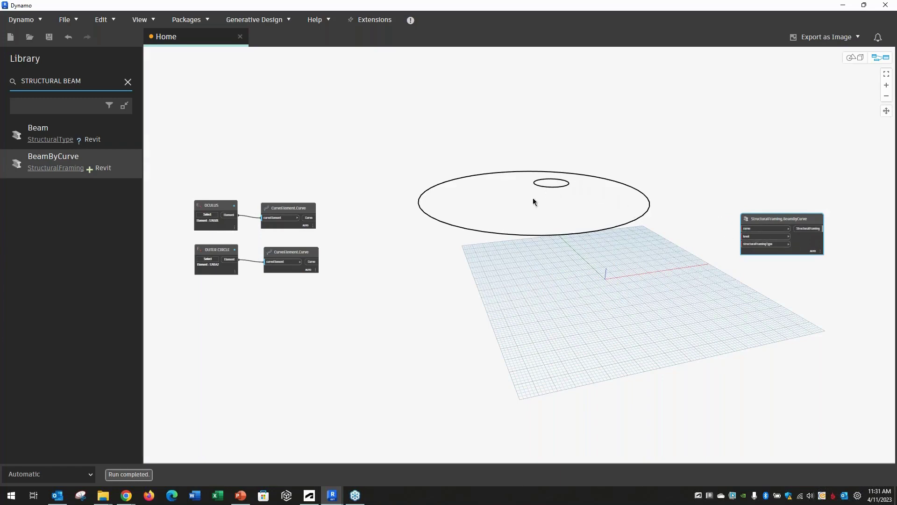
Switch from graph editing to navigating the background 3D preview.
{"action": "left_click", "coordinate": [854, 57]}
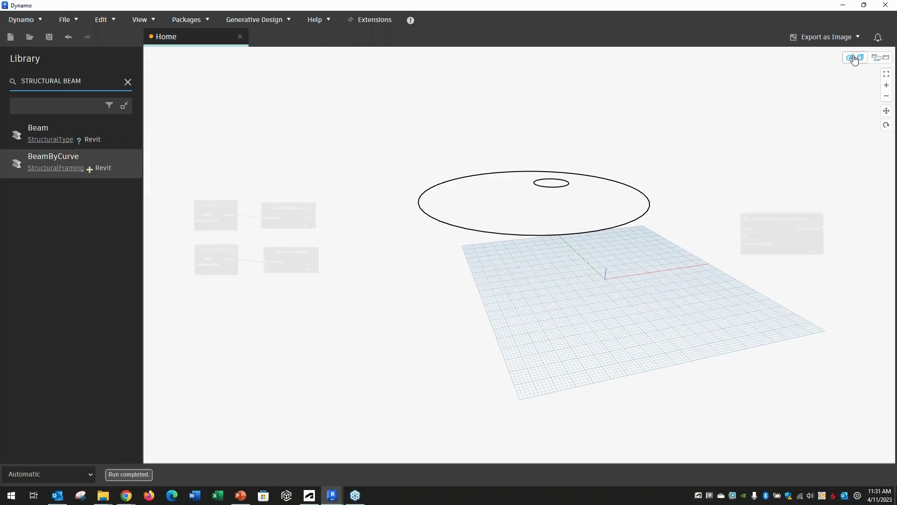
Return to the node graph and reposition the StructuralFraming.BeamByCurve node beside the previewed circles, leaving room for its input nodes.
{"action": "right_click_drag", "start_coordinate": [627, 174], "coordinate": [826, 119]}
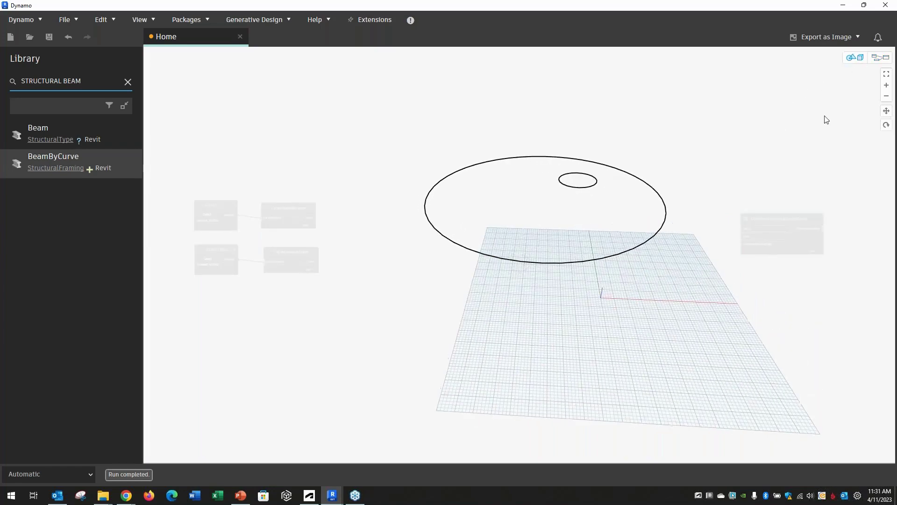
{"action": "left_click", "coordinate": [880, 57]}
{"action": "left_click_drag", "start_coordinate": [770, 222], "coordinate": [746, 219]}
{"action": "scroll", "coordinate": [785, 234], "scroll_direction": "up", "scroll_amount": 5}
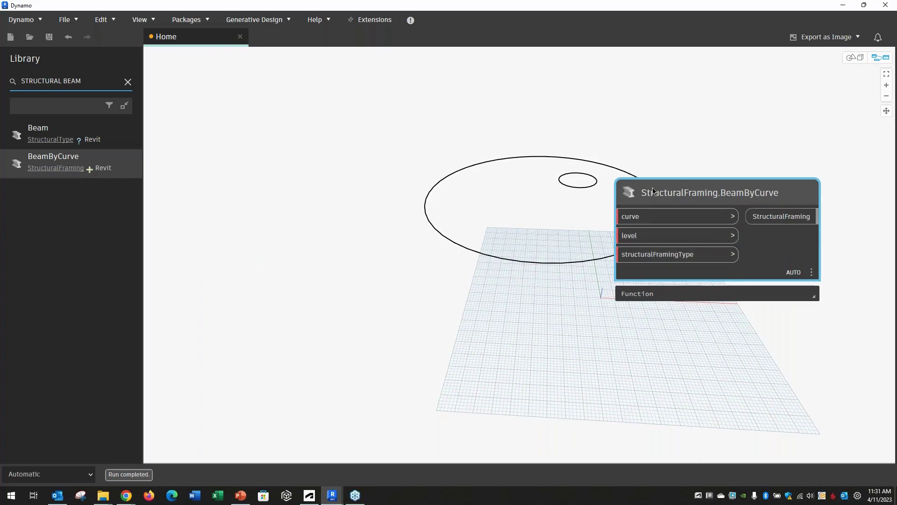
{"action": "left_click_drag", "start_coordinate": [656, 203], "coordinate": [707, 248]}
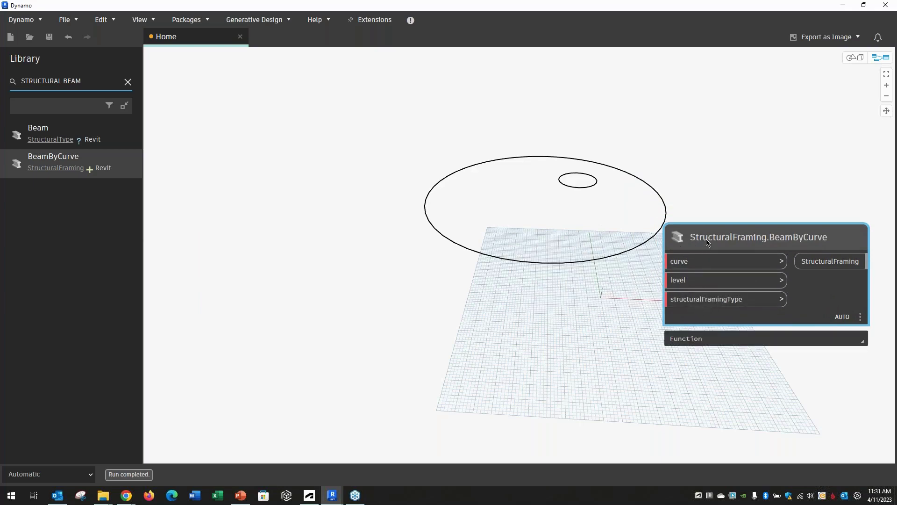
{"action": "left_click_drag", "start_coordinate": [707, 244], "coordinate": [696, 264]}
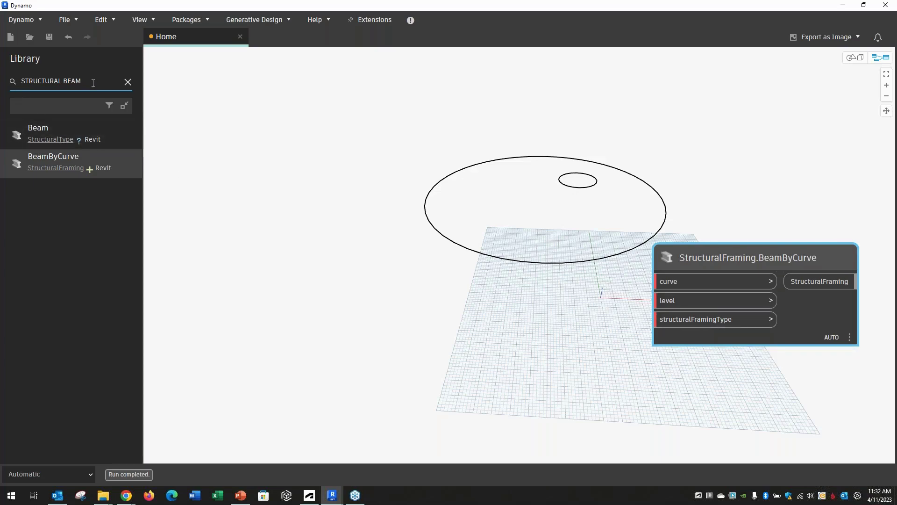
Search the library for "STRUCTURAL FRAMING" and place a Structural Framing Types node near the BeamByCurve node.
{"action": "left_click", "coordinate": [26, 82]}
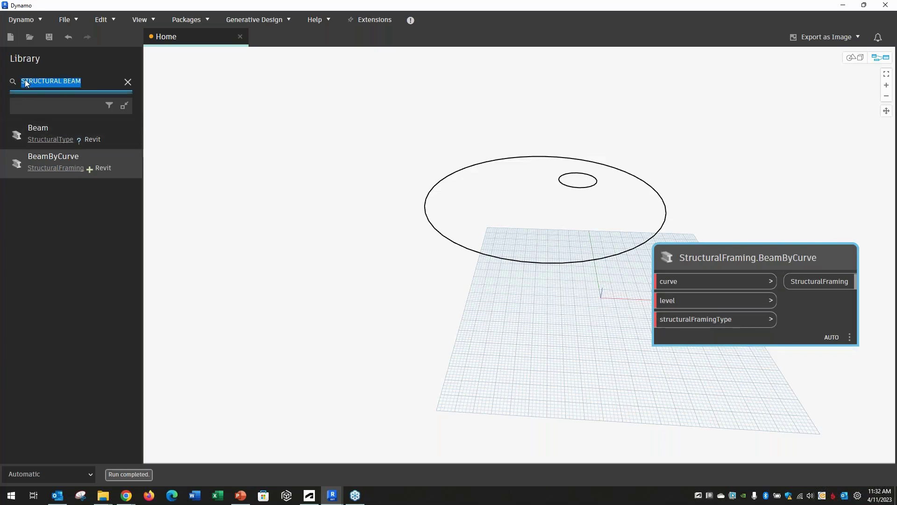
{"action": "type", "text": "St"}
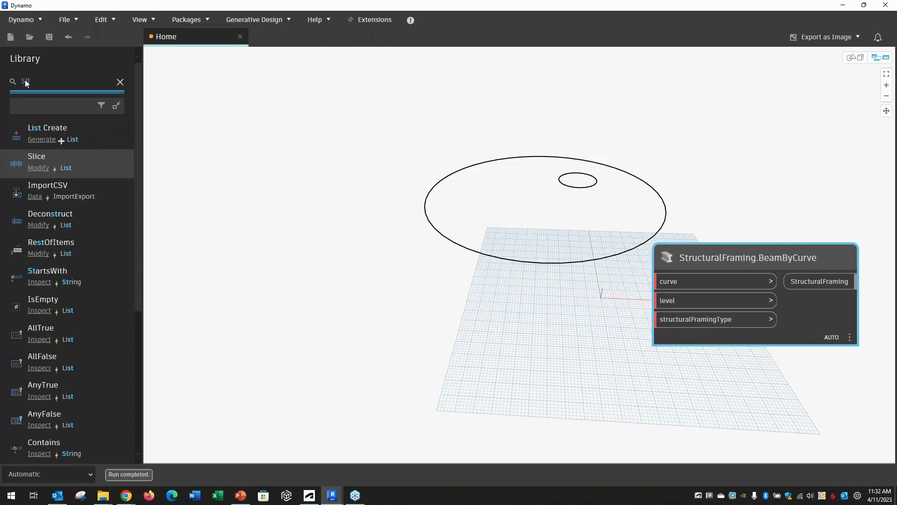
{"action": "type", "text": "ruct"}
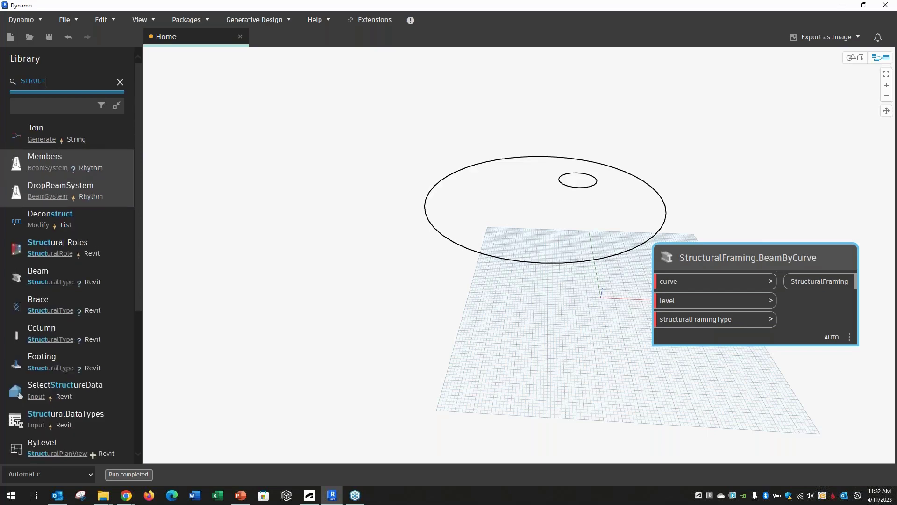
{"action": "type", "text": "ural"}
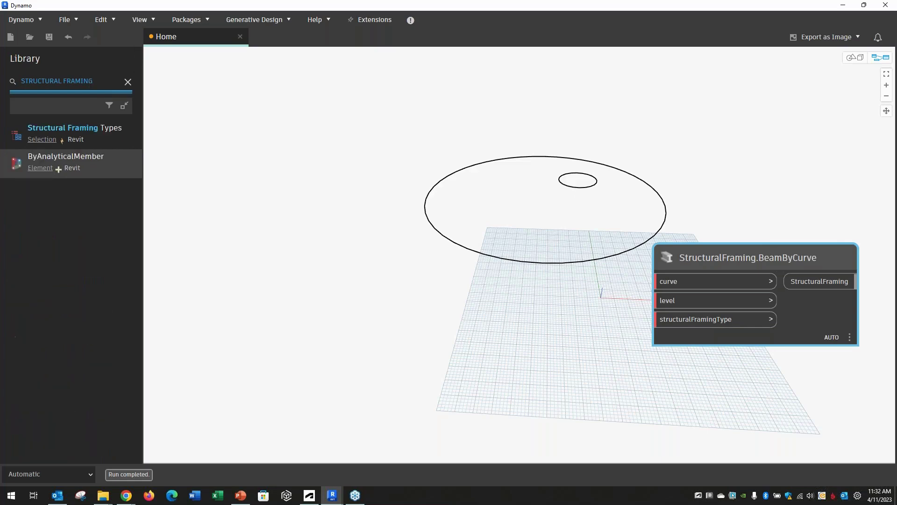
{"action": "left_click", "coordinate": [87, 143]}
{"action": "left_click_drag", "start_coordinate": [571, 286], "coordinate": [528, 337]}
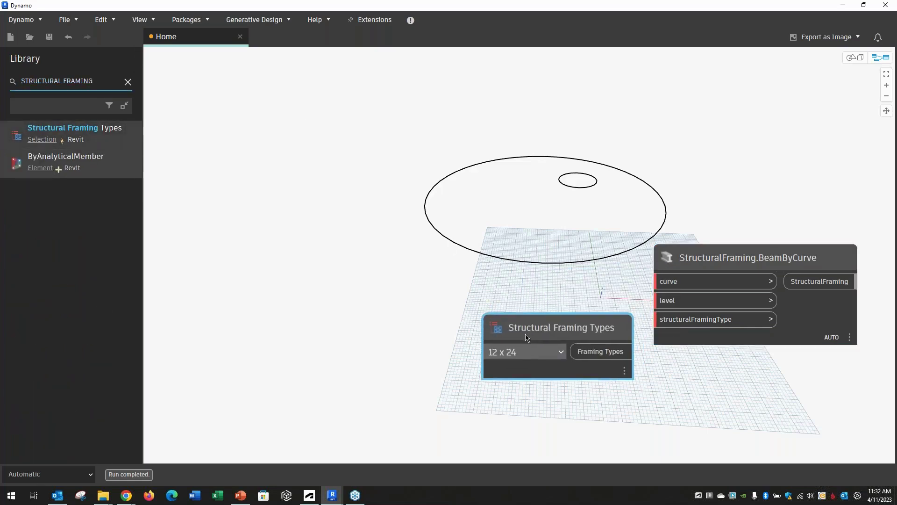
Set the framing type to W12X26 and connect the Framing Types output to BeamByCurve's structuralFramingType input.
{"action": "left_click", "coordinate": [560, 355]}
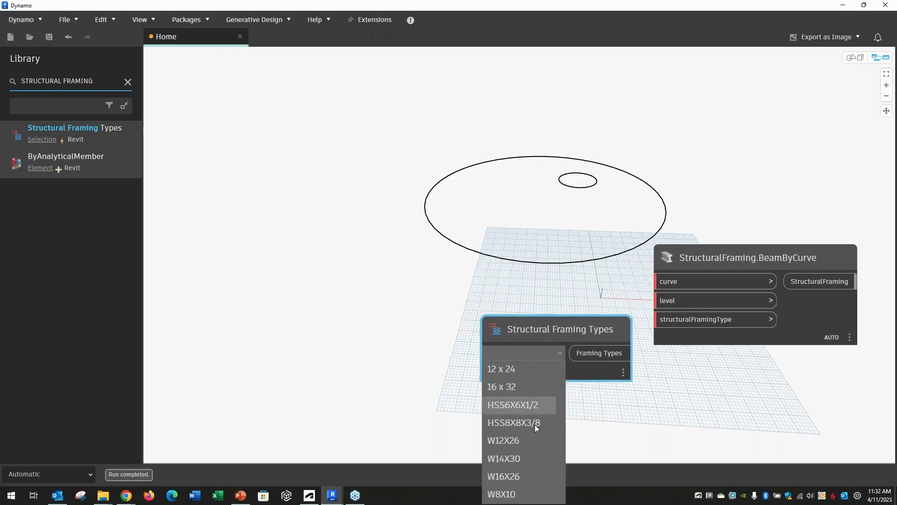
{"action": "left_click", "coordinate": [517, 443]}
{"action": "left_click_drag", "start_coordinate": [544, 336], "coordinate": [491, 379]}
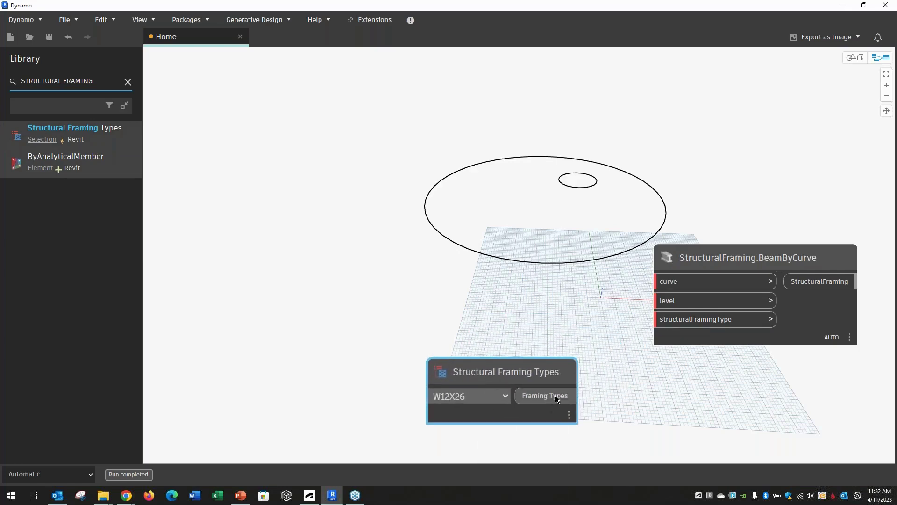
{"action": "left_click_drag", "start_coordinate": [578, 396], "coordinate": [657, 326]}
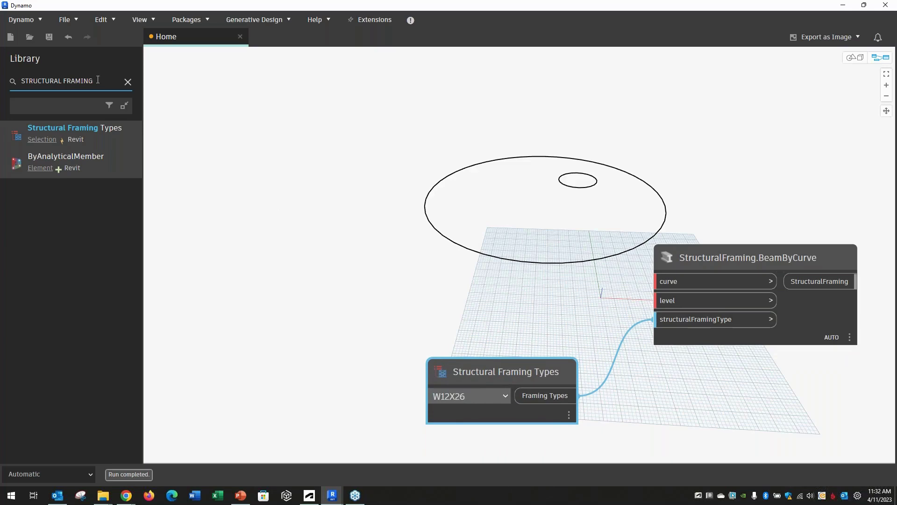
Add a Levels node set to Level 2 and connect it to the level input of BeamByCurve.
{"action": "triple_click", "coordinate": [38, 82]}
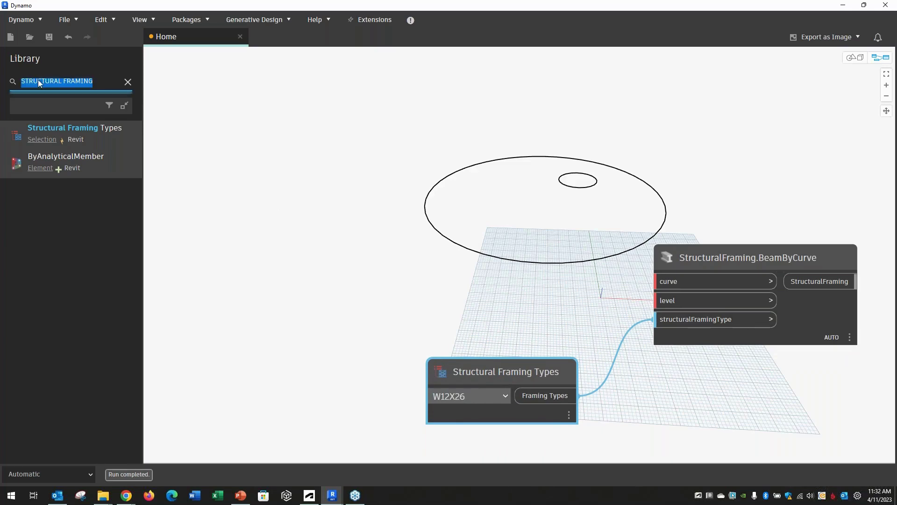
{"action": "type", "text": "LEVELS"}
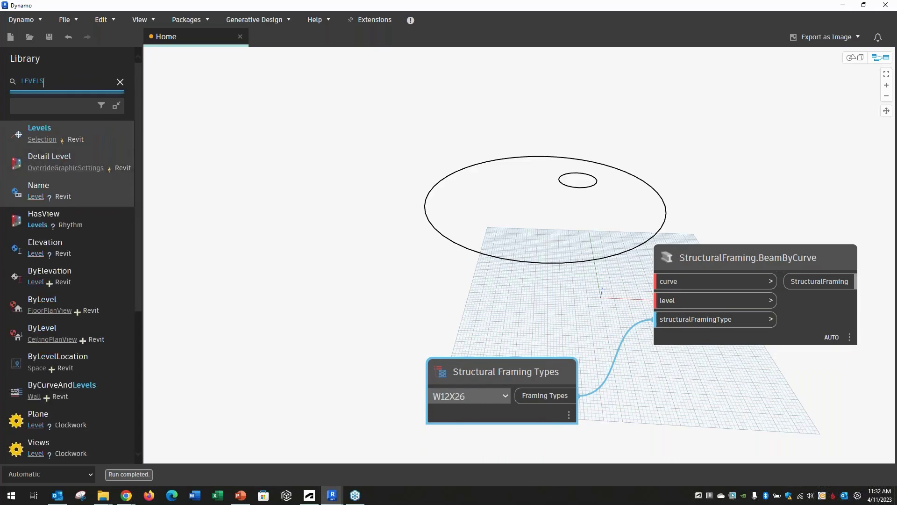
{"action": "left_click", "coordinate": [87, 136]}
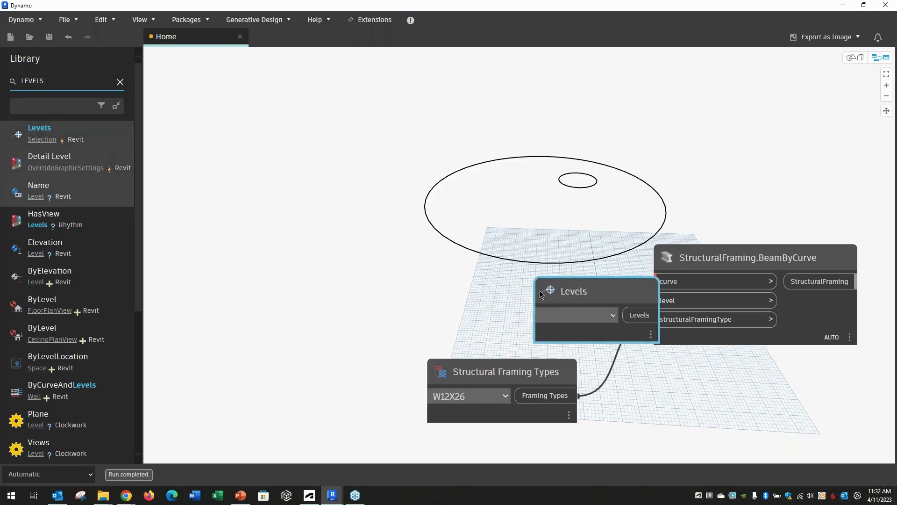
{"action": "left_click_drag", "start_coordinate": [567, 286], "coordinate": [483, 295]}
{"action": "left_click", "coordinate": [531, 321]}
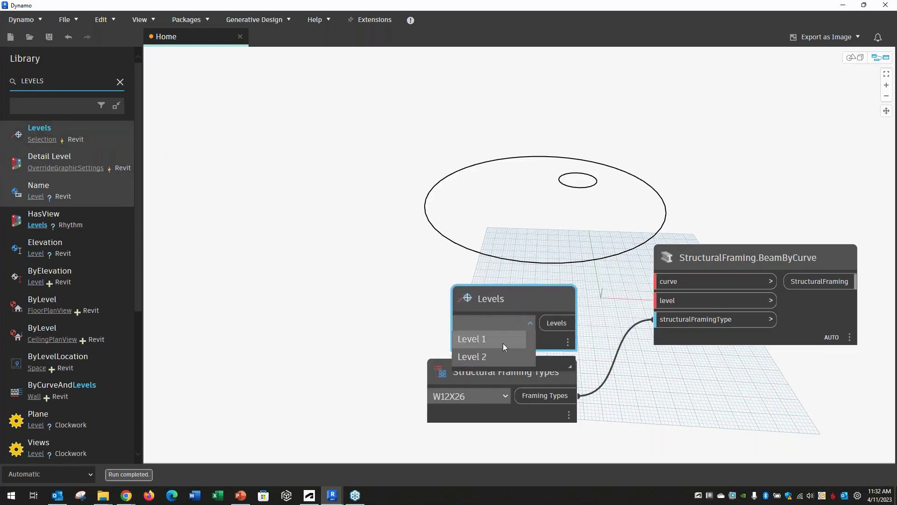
{"action": "left_click", "coordinate": [489, 357]}
{"action": "left_click_drag", "start_coordinate": [577, 323], "coordinate": [662, 301]}
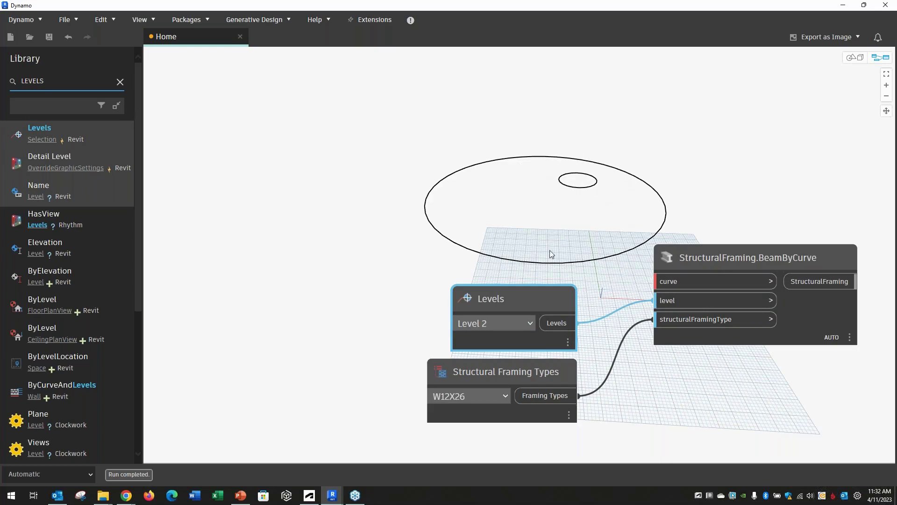
Search the library for "LINE" and place a Line.ByStartPointEndPoint node above the Levels node.
{"action": "scroll", "coordinate": [651, 243], "scroll_direction": "down", "scroll_amount": 2}
{"action": "scroll", "coordinate": [761, 254], "scroll_direction": "down", "scroll_amount": 3}
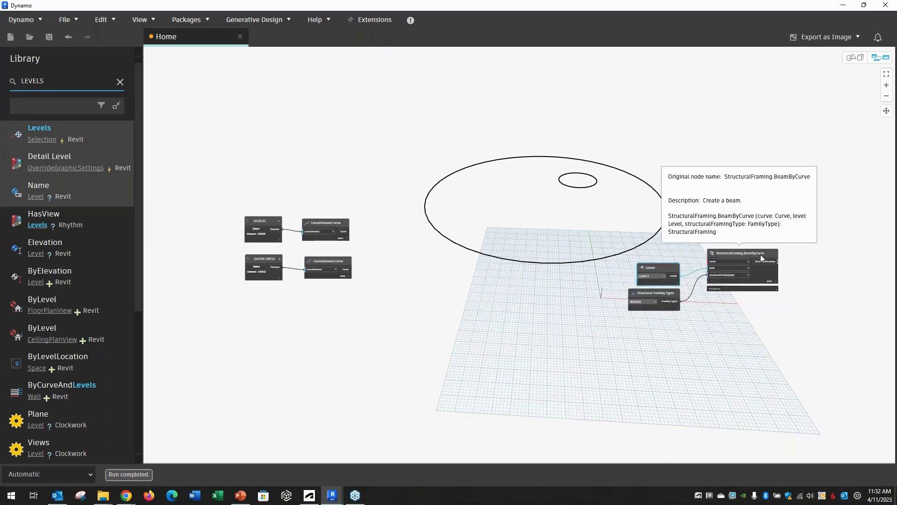
{"action": "scroll", "coordinate": [441, 232], "scroll_direction": "up", "scroll_amount": 2}
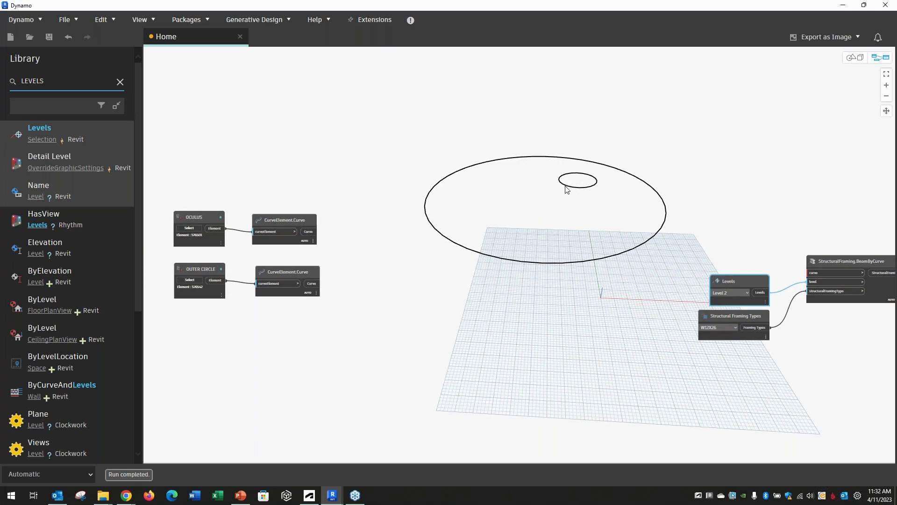
{"action": "left_click_drag", "start_coordinate": [53, 86], "coordinate": [5, 82]}
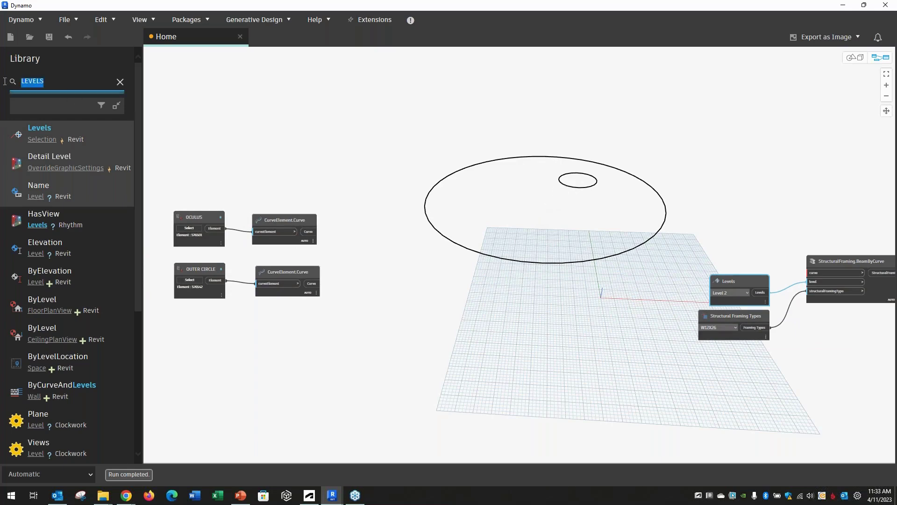
{"action": "type", "text": "LINE"}
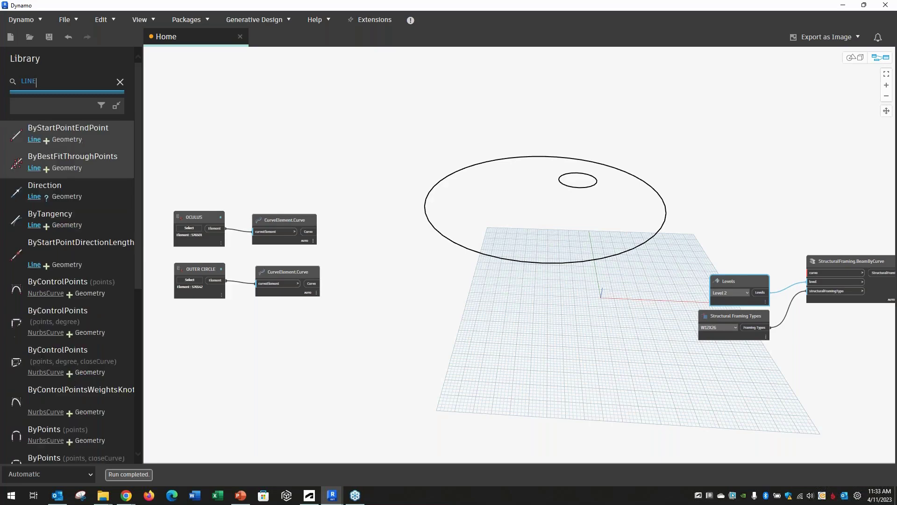
{"action": "left_click", "coordinate": [71, 131]}
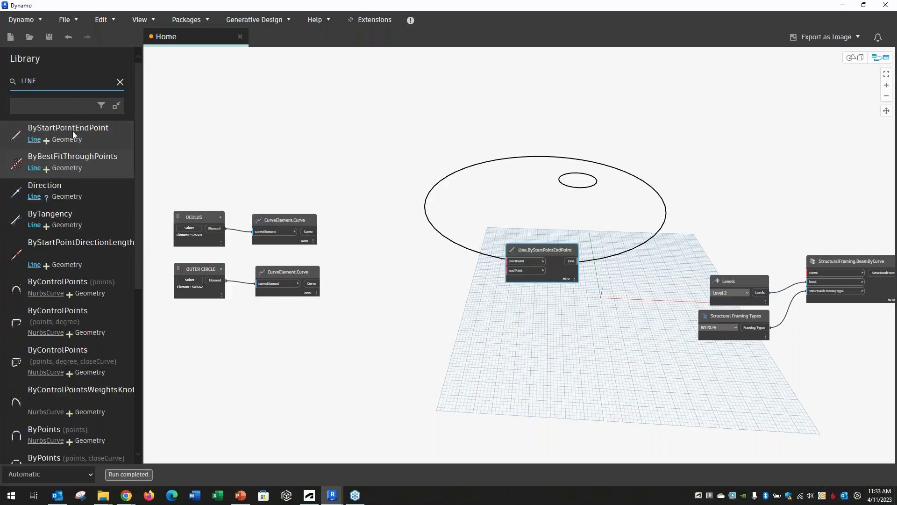
{"action": "left_click_drag", "start_coordinate": [532, 248], "coordinate": [710, 222]}
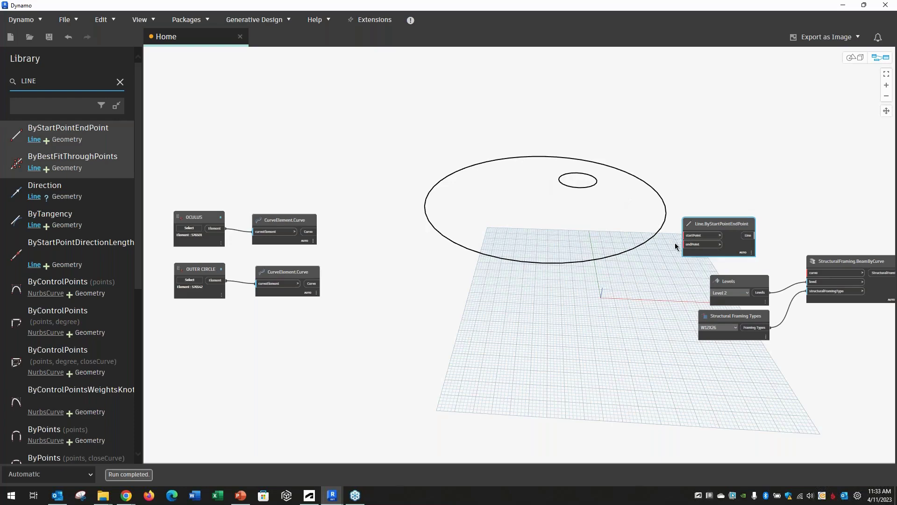
Search the library for "POINTATPAR" and place a Curve.PointAtParameter node next to the oculus CurveElement.Curve node.
{"action": "left_click", "coordinate": [85, 92]}
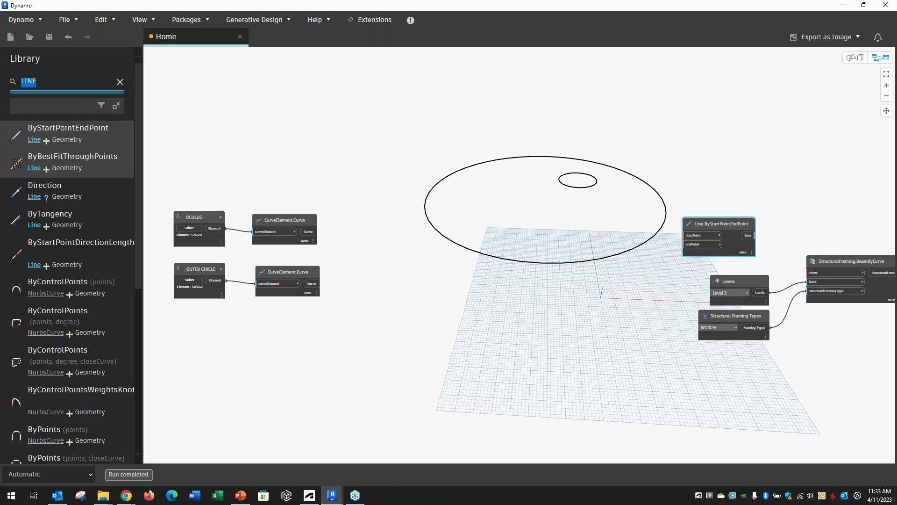
{"action": "type", "text": "POINT"}
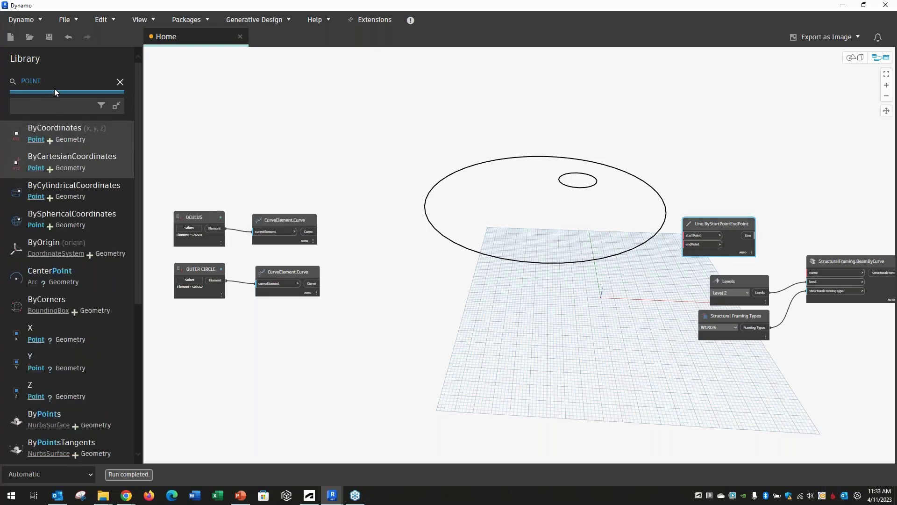
{"action": "type", "text": "ATPAR"}
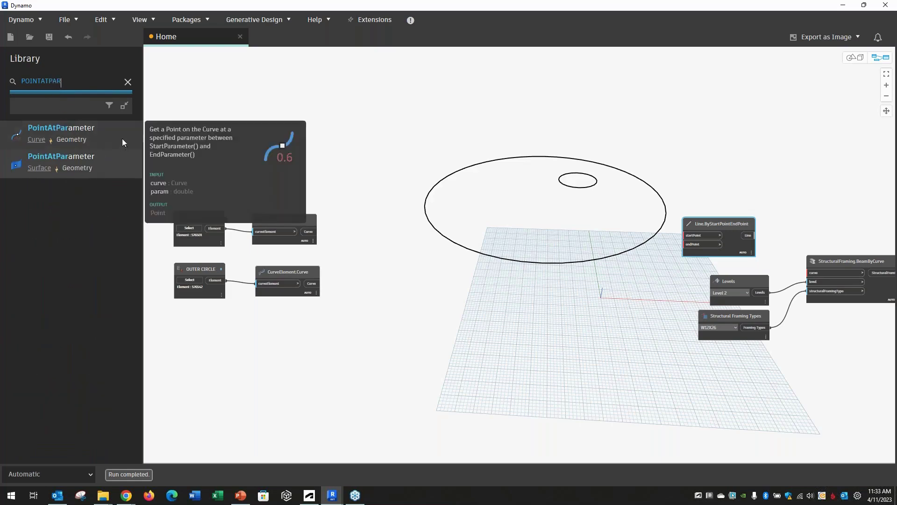
{"action": "left_click", "coordinate": [122, 138]}
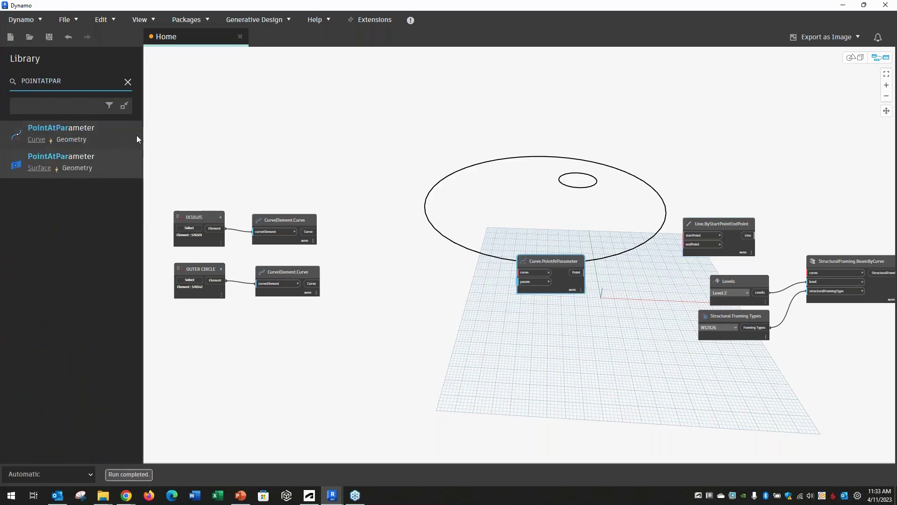
{"action": "left_click_drag", "start_coordinate": [539, 259], "coordinate": [431, 227]}
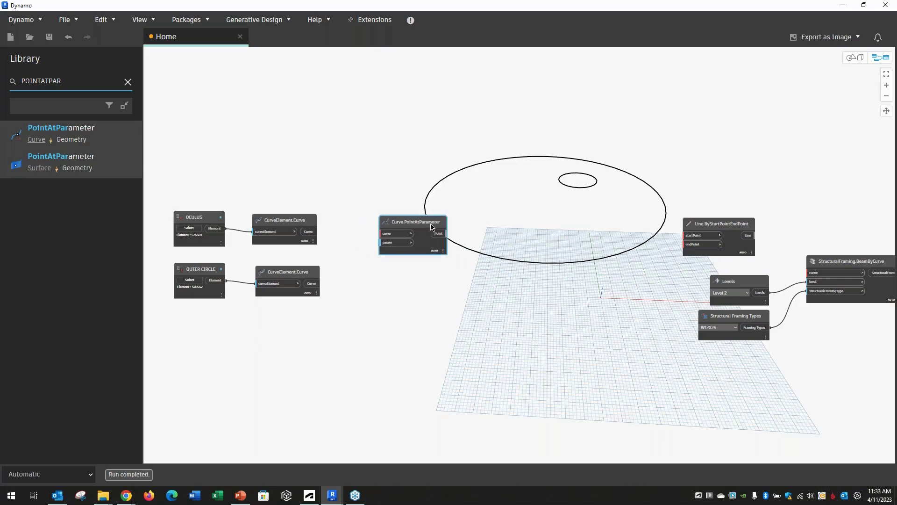
Duplicate the Curve.PointAtParameter node for the outer circle and line up both copies beside the two CurveElement.Curve nodes.
{"action": "key", "text": "ctrl+c"}
{"action": "key", "text": "ctrl+v"}
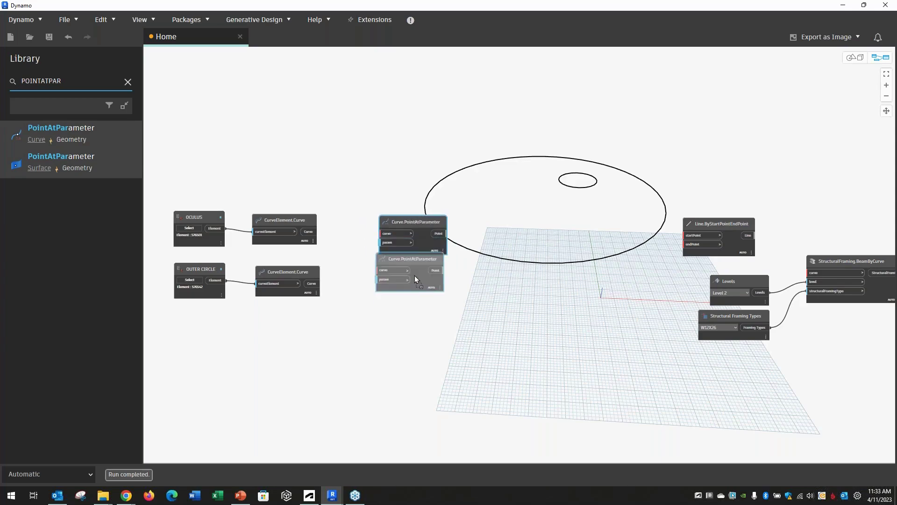
{"action": "left_click_drag", "start_coordinate": [414, 275], "coordinate": [419, 286]}
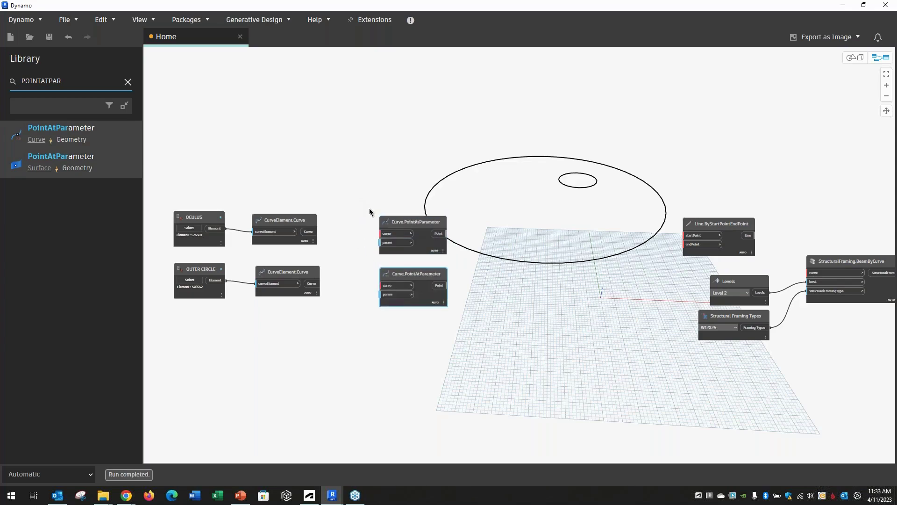
{"action": "left_click_drag", "start_coordinate": [401, 227], "coordinate": [407, 220]}
{"action": "left_click_drag", "start_coordinate": [398, 280], "coordinate": [405, 277]}
Connect the oculus and outer circle Curve outputs to the curve inputs of their respective PointAtParameter nodes.
{"action": "left_click_drag", "start_coordinate": [317, 231], "coordinate": [387, 227]}
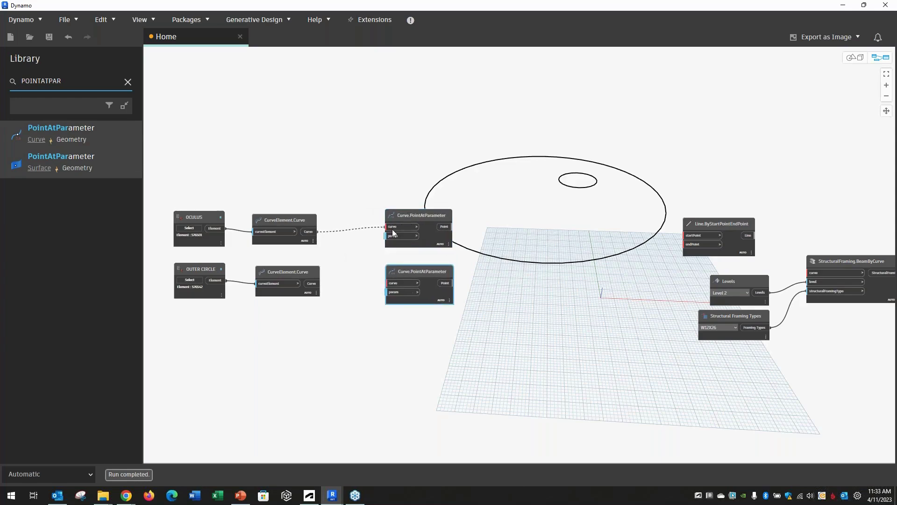
{"action": "left_click_drag", "start_coordinate": [316, 285], "coordinate": [398, 279]}
{"action": "mouse_move", "coordinate": [448, 240]}
{"action": "mouse_move", "coordinate": [450, 256]}
Place a Code Block containing "0..1..#NumberofBeams;" above the oculus CurveElement.Curve node.
{"action": "left_click", "coordinate": [405, 174]}
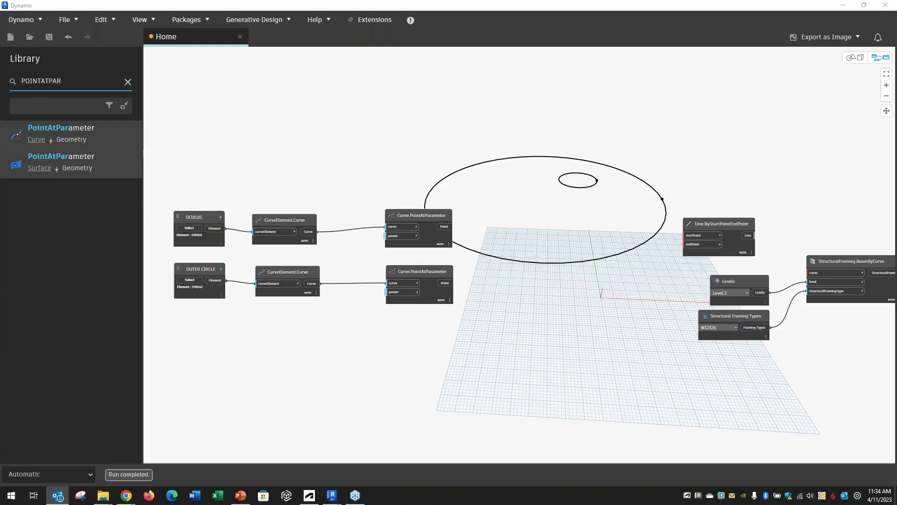
{"action": "left_click", "coordinate": [406, 119]}
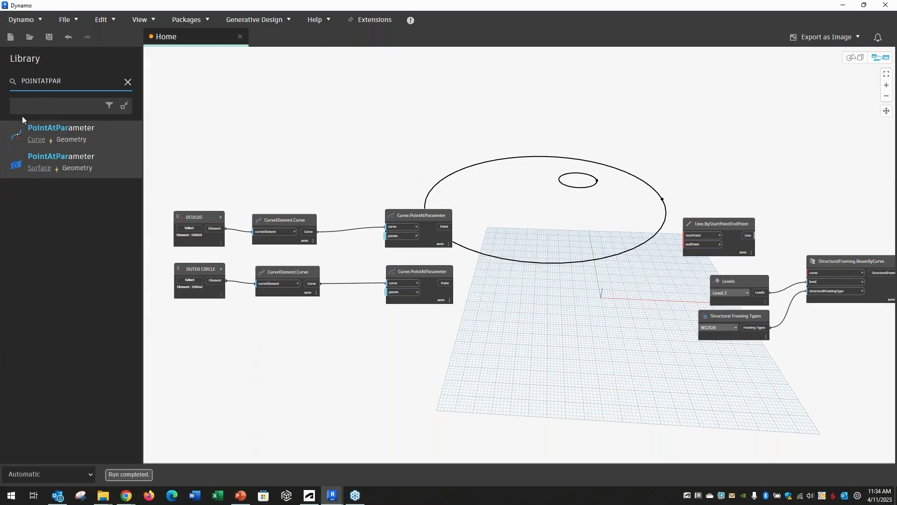
{"action": "double_click", "coordinate": [302, 167]}
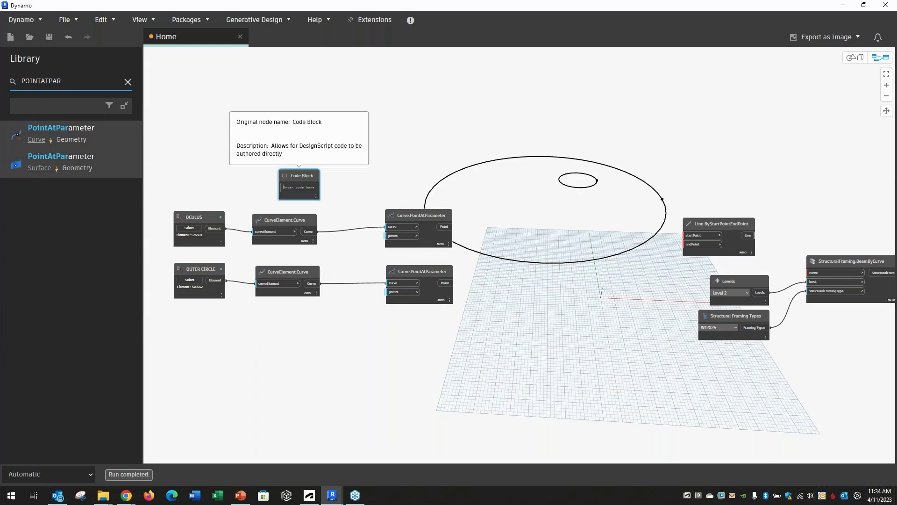
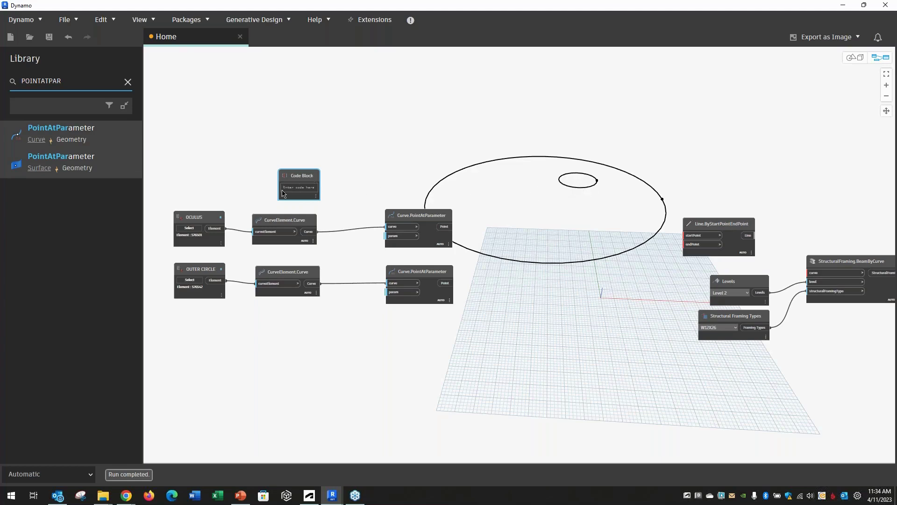
{"action": "scroll", "coordinate": [258, 188], "scroll_direction": "up", "scroll_amount": 4}
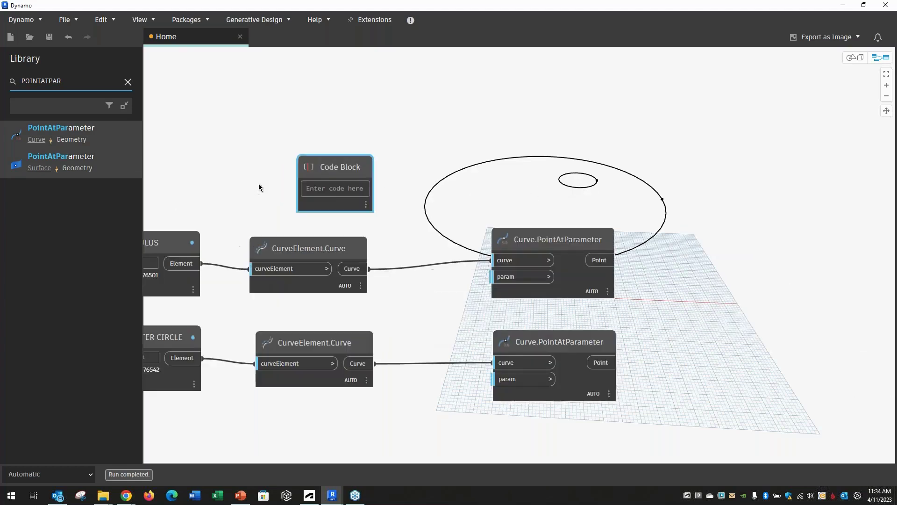
{"action": "left_click", "coordinate": [327, 189]}
{"action": "type", "text": "0..1..#"}
{"action": "type", "text": "N"}
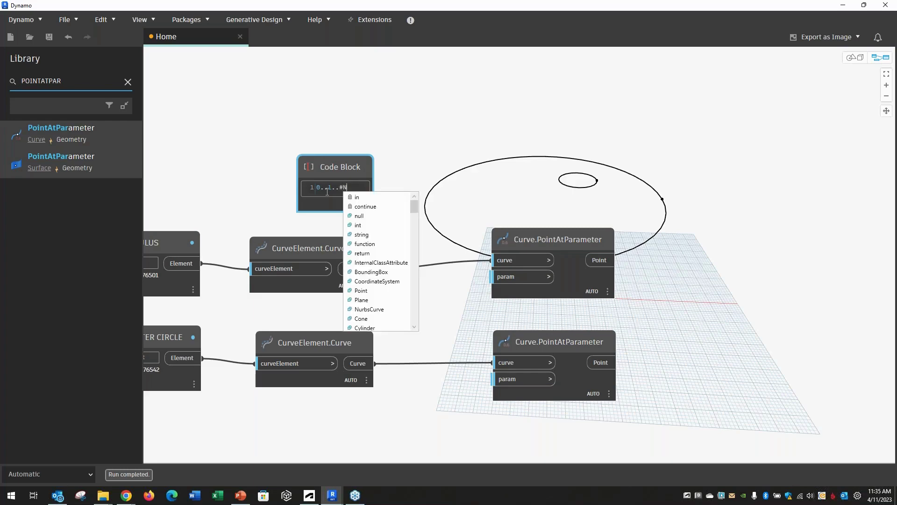
{"action": "type", "text": "umbero"}
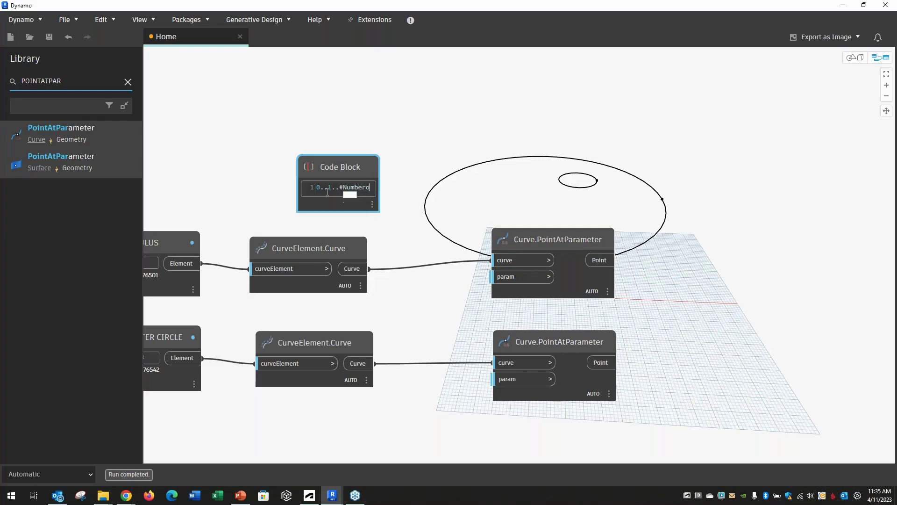
{"action": "type", "text": "fBeams"}
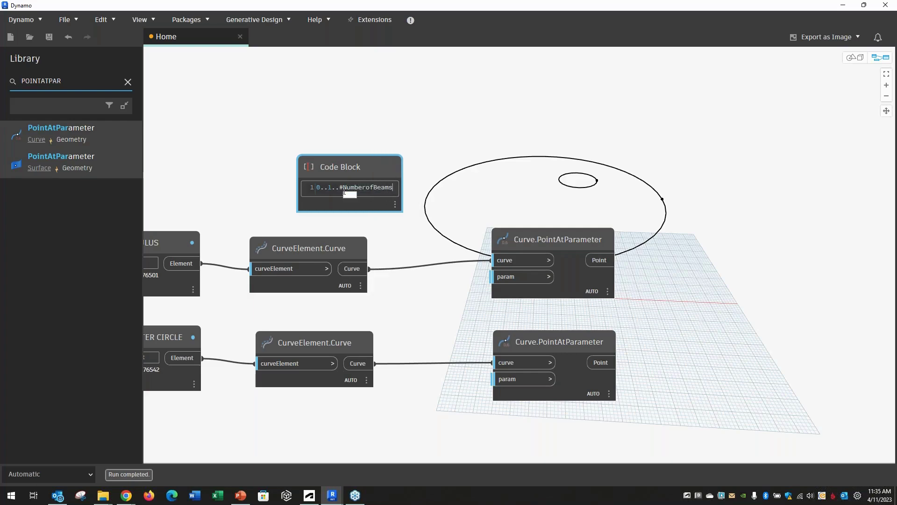
{"action": "left_click", "coordinate": [408, 140]}
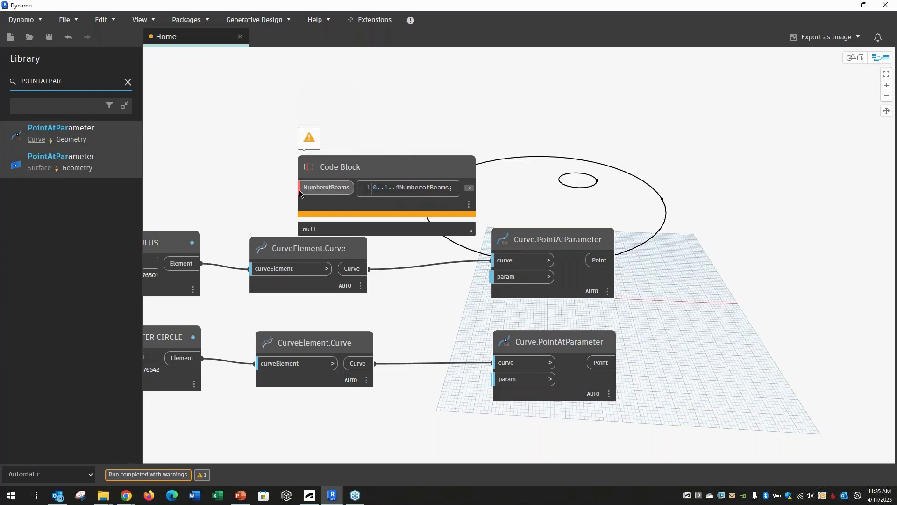
{"action": "left_click_drag", "start_coordinate": [361, 163], "coordinate": [289, 151]}
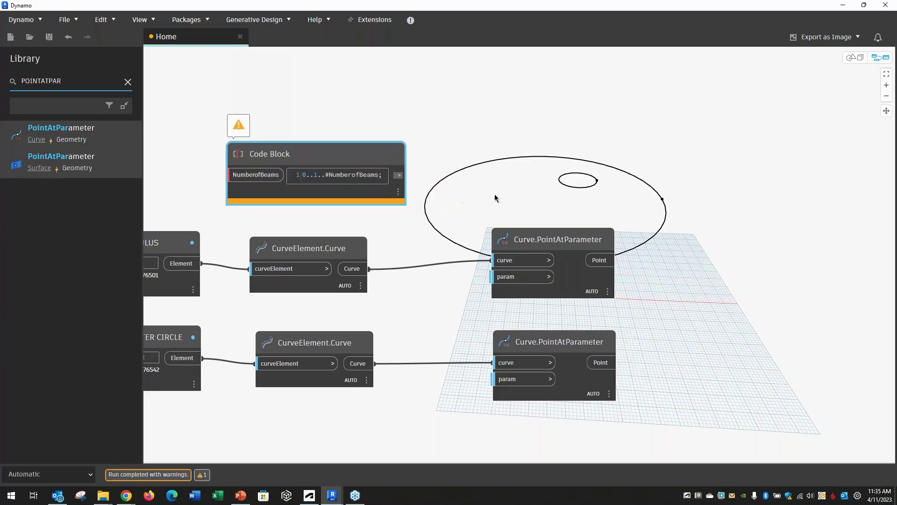
Search the library for "integer" and place an Integer Slider node beside the Code Block, on its input side.
{"action": "scroll", "coordinate": [493, 196], "scroll_direction": "down", "scroll_amount": 2}
{"action": "scroll", "coordinate": [228, 169], "scroll_direction": "up", "scroll_amount": 2}
{"action": "left_click", "coordinate": [128, 82]}
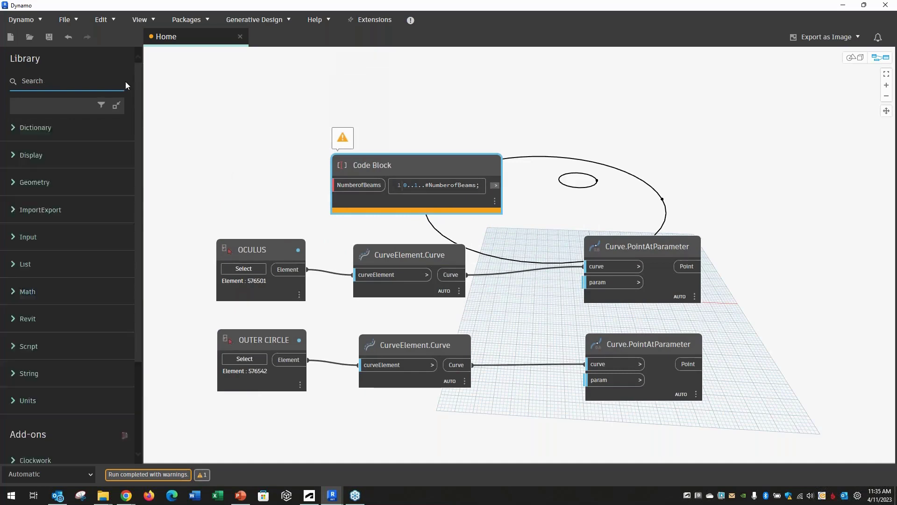
{"action": "scroll", "coordinate": [49, 81], "scroll_direction": "down", "scroll_amount": 3}
{"action": "scroll", "coordinate": [47, 84], "scroll_direction": "up", "scroll_amount": 3}
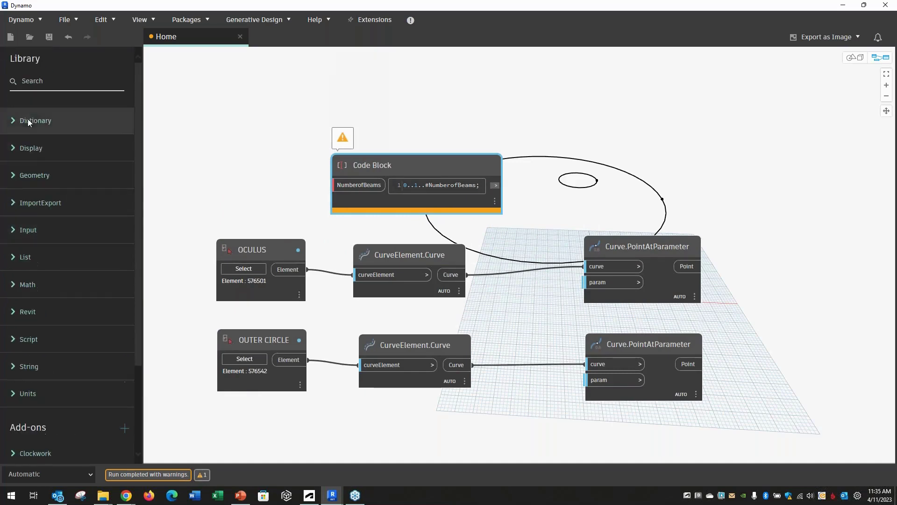
{"action": "left_click", "coordinate": [43, 81]}
{"action": "type", "text": "inte"}
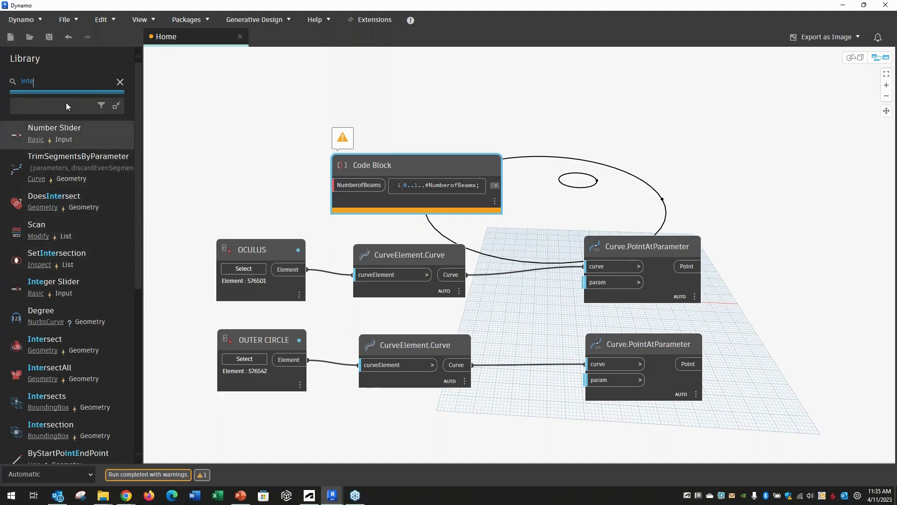
{"action": "type", "text": "ger"}
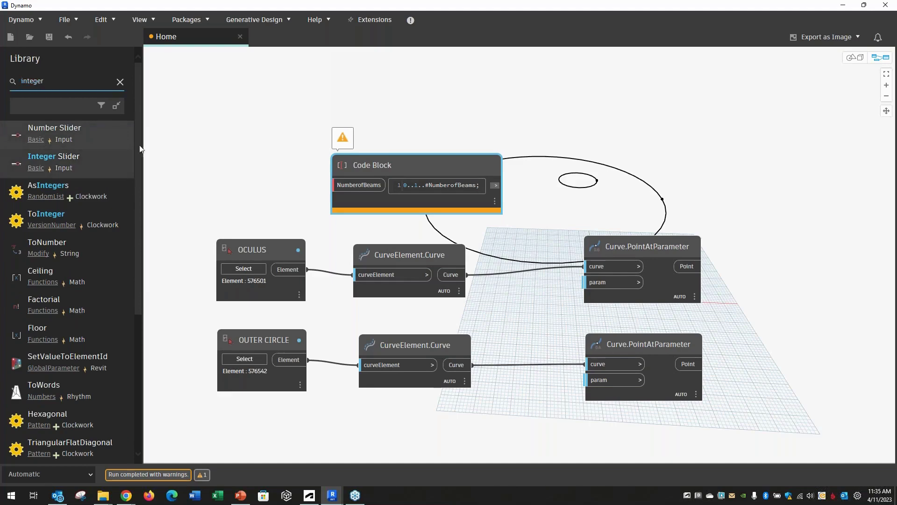
{"action": "left_click", "coordinate": [54, 159]}
{"action": "left_click_drag", "start_coordinate": [559, 271], "coordinate": [200, 161]}
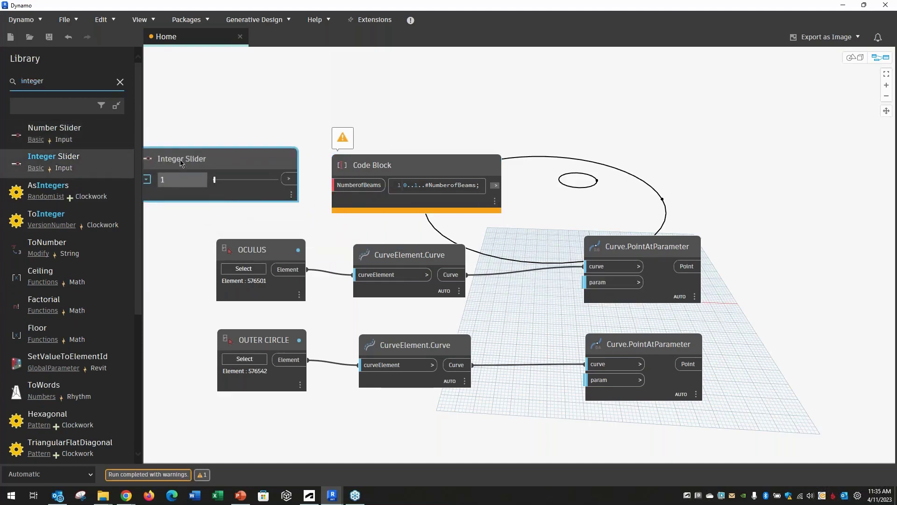
Set the Integer Slider's minimum to 10 and maximum to 40.
{"action": "scroll", "coordinate": [625, 174], "scroll_direction": "down", "scroll_amount": 3}
{"action": "scroll", "coordinate": [397, 189], "scroll_direction": "up", "scroll_amount": 1}
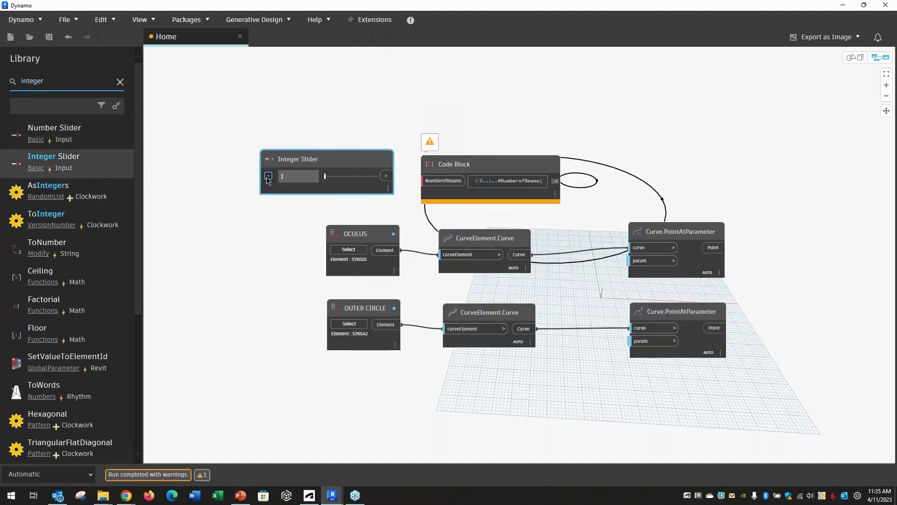
{"action": "left_click", "coordinate": [268, 176]}
{"action": "left_click", "coordinate": [303, 199]}
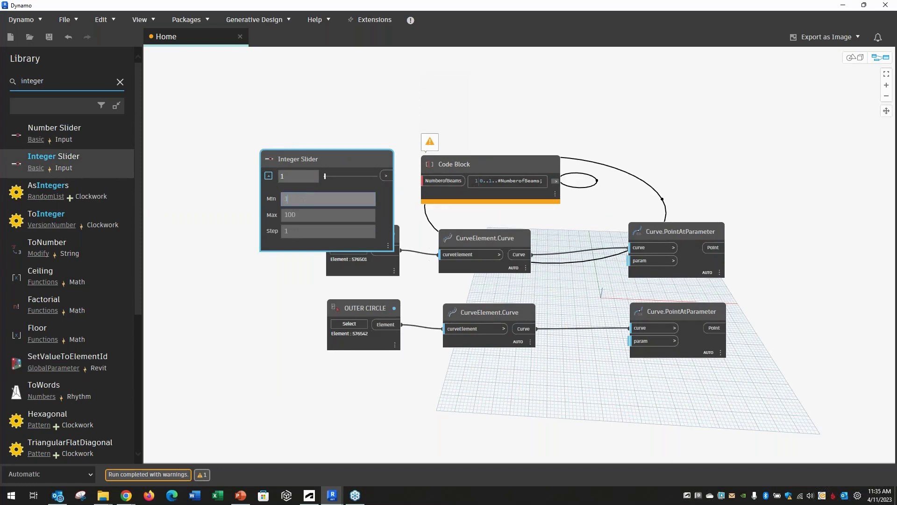
{"action": "left_click", "coordinate": [306, 214]}
{"action": "type", "text": "40"}
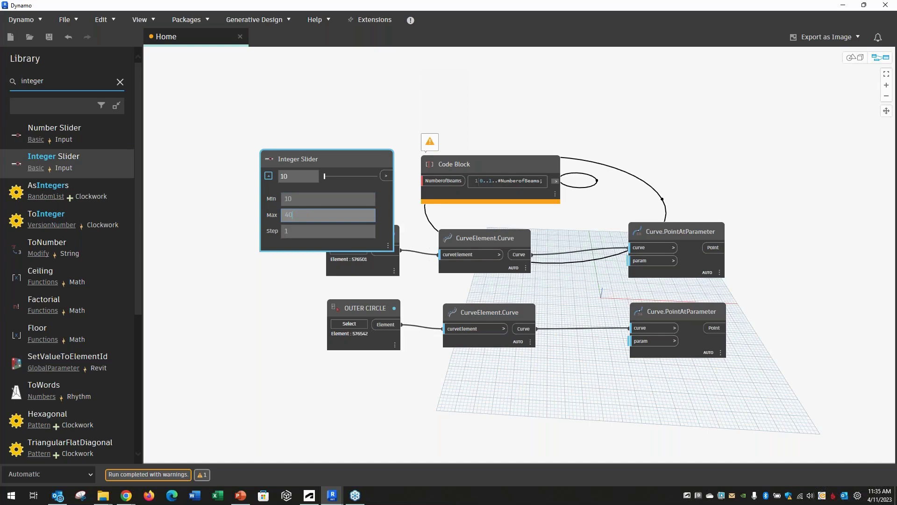
{"action": "key", "text": "Tab"}
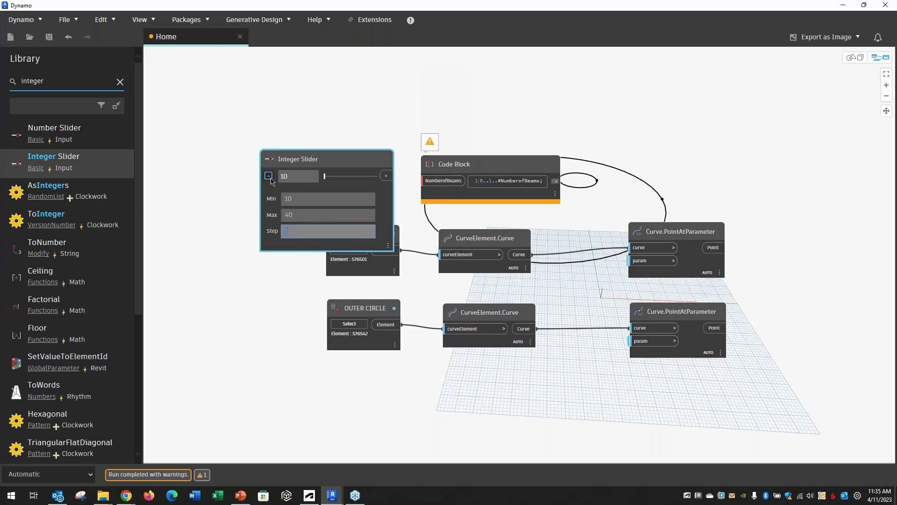
{"action": "left_click", "coordinate": [268, 176]}
Set the Integer Slider to 24 and connect it to the Code Block's NumberofBeams input.
{"action": "left_click_drag", "start_coordinate": [325, 177], "coordinate": [346, 177]}
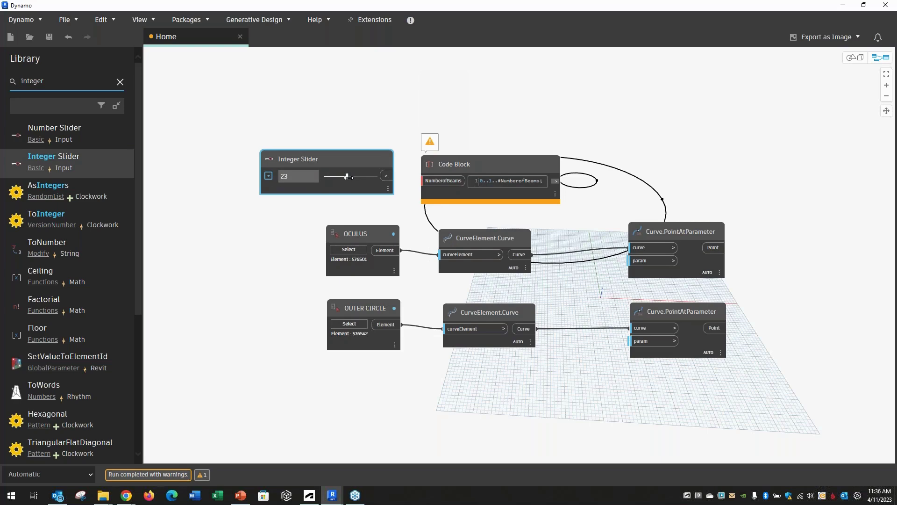
{"action": "left_click_drag", "start_coordinate": [386, 176], "coordinate": [424, 181]}
{"action": "mouse_move", "coordinate": [481, 166]}
{"action": "left_mouse_down"}
{"action": "mouse_move", "coordinate": [477, 149]}
{"action": "mouse_move", "coordinate": [479, 161]}
{"action": "left_mouse_up"}
{"action": "mouse_move", "coordinate": [456, 219]}
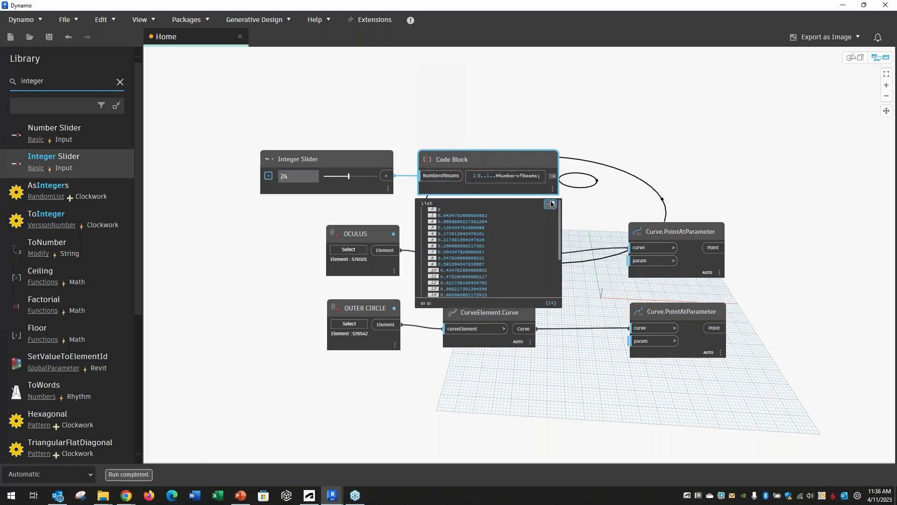
{"action": "mouse_move", "coordinate": [560, 220]}
{"action": "left_mouse_down"}
{"action": "mouse_move", "coordinate": [562, 262]}
{"action": "mouse_move", "coordinate": [558, 205]}
{"action": "left_mouse_up"}
Connect the Code Block's output to the param inputs of both Curve.PointAtParameter nodes.
{"action": "left_click", "coordinate": [529, 136]}
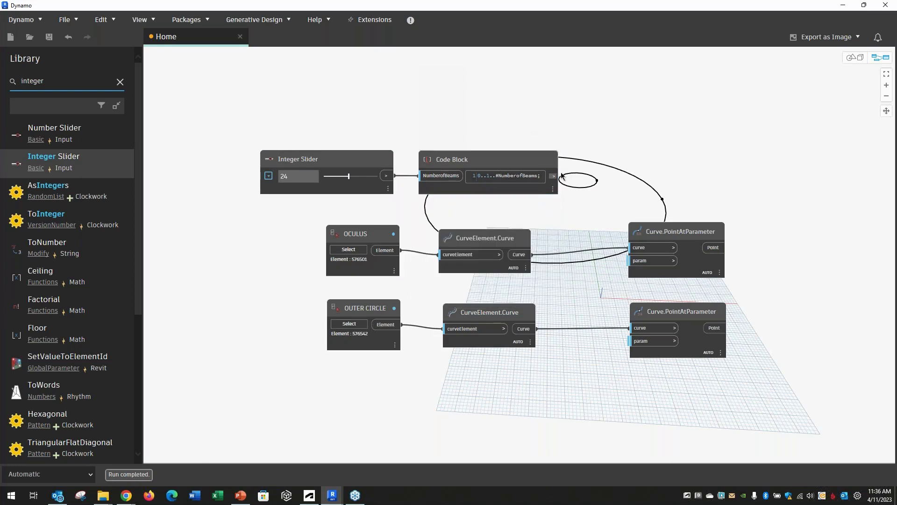
{"action": "left_click_drag", "start_coordinate": [553, 177], "coordinate": [650, 260]}
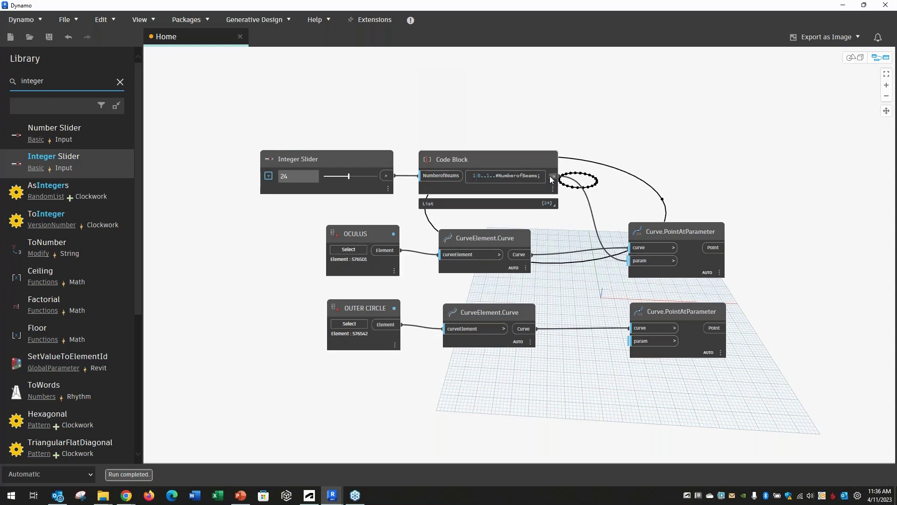
{"action": "left_click_drag", "start_coordinate": [554, 176], "coordinate": [643, 341]}
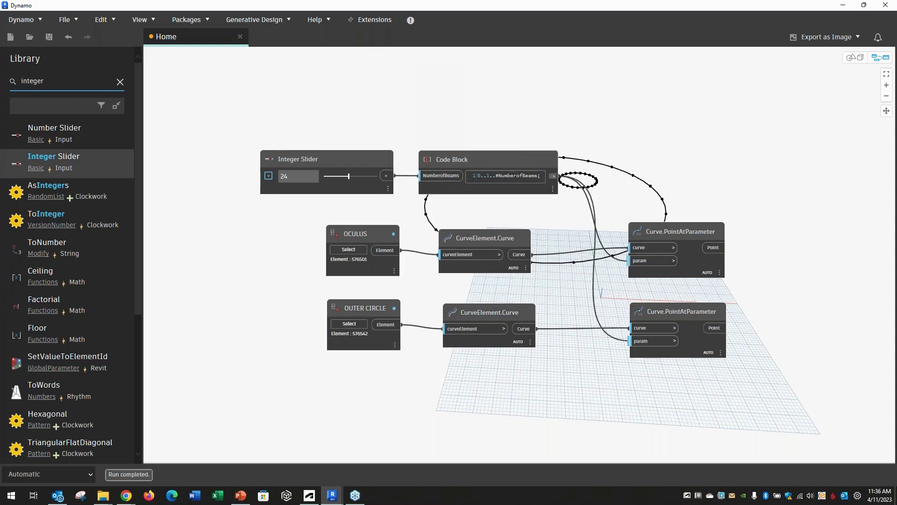
Move the Code Block and Integer Slider below the outer circle nodes and set the slider to 26.
{"action": "left_click_drag", "start_coordinate": [507, 175], "coordinate": [532, 389]}
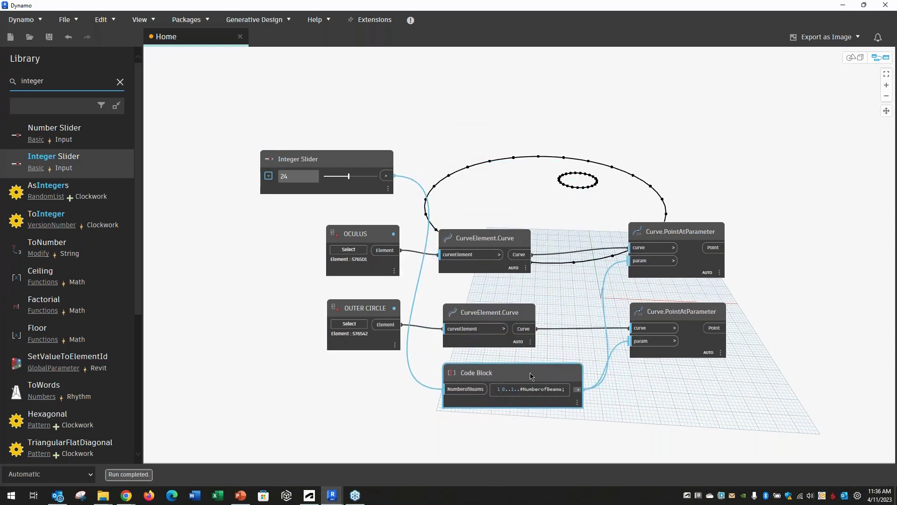
{"action": "left_click_drag", "start_coordinate": [349, 176], "coordinate": [364, 406]}
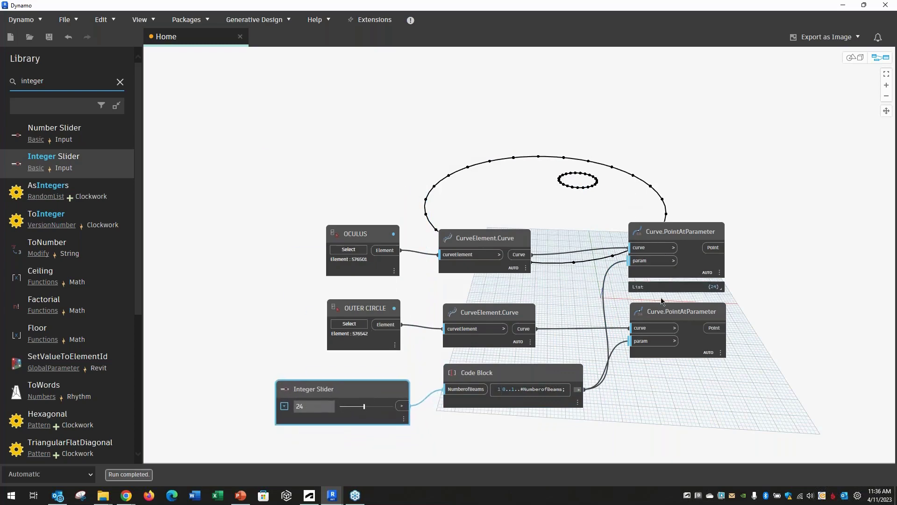
{"action": "left_click_drag", "start_coordinate": [673, 314], "coordinate": [679, 319]}
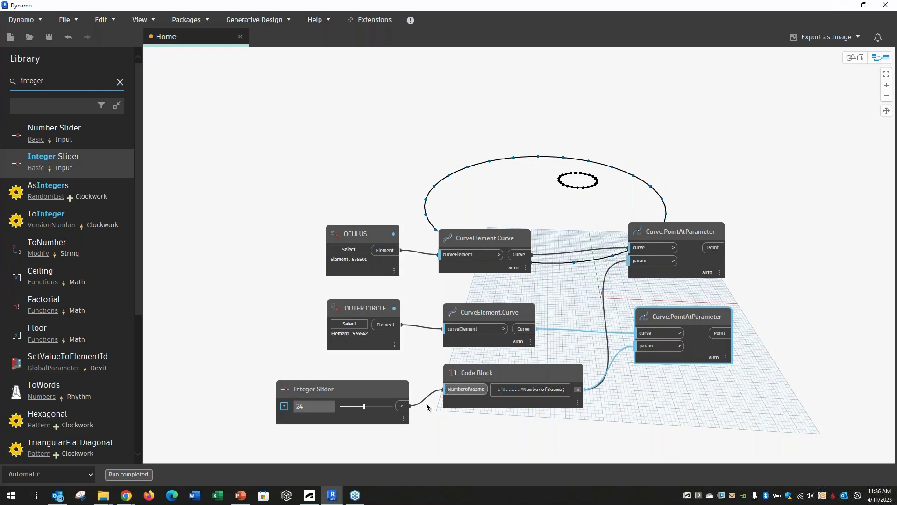
{"action": "mouse_move", "coordinate": [365, 406]}
{"action": "left_mouse_down"}
{"action": "mouse_move", "coordinate": [400, 406]}
{"action": "mouse_move", "coordinate": [359, 407]}
{"action": "mouse_move", "coordinate": [368, 407]}
{"action": "left_mouse_up"}
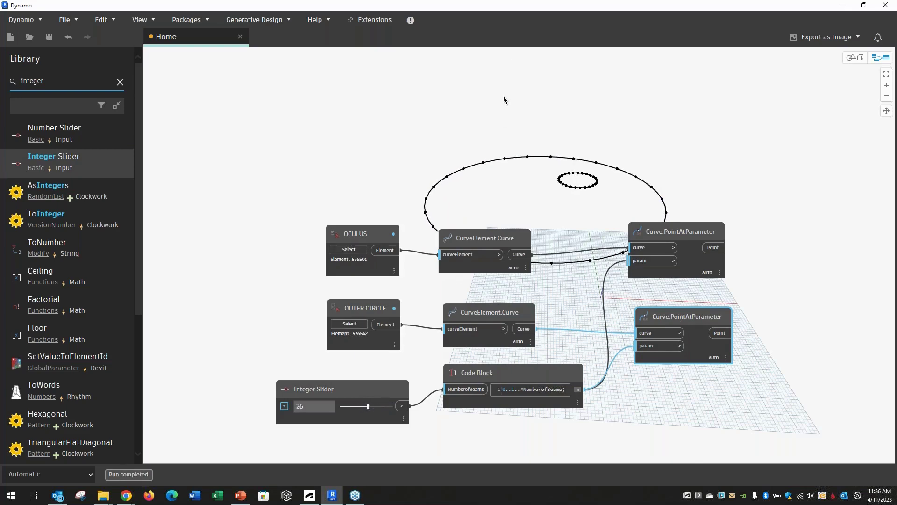
Connect the oculus Point output to startPoint and the outer circle Point output to endPoint of the Line.ByStartPointEndPoint node.
{"action": "scroll", "coordinate": [493, 159], "scroll_direction": "down", "scroll_amount": 5}
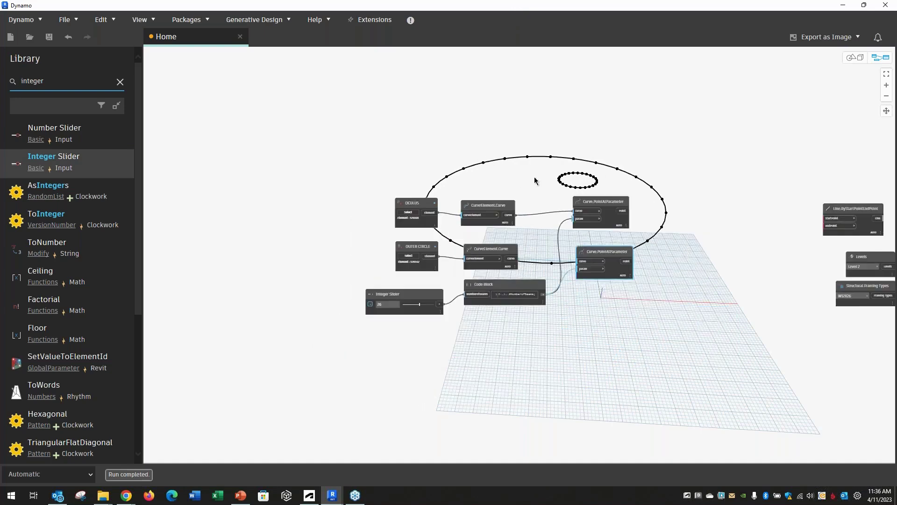
{"action": "scroll", "coordinate": [714, 227], "scroll_direction": "up", "scroll_amount": 3}
{"action": "scroll", "coordinate": [456, 231], "scroll_direction": "down", "scroll_amount": 2}
{"action": "scroll", "coordinate": [645, 246], "scroll_direction": "up", "scroll_amount": 1}
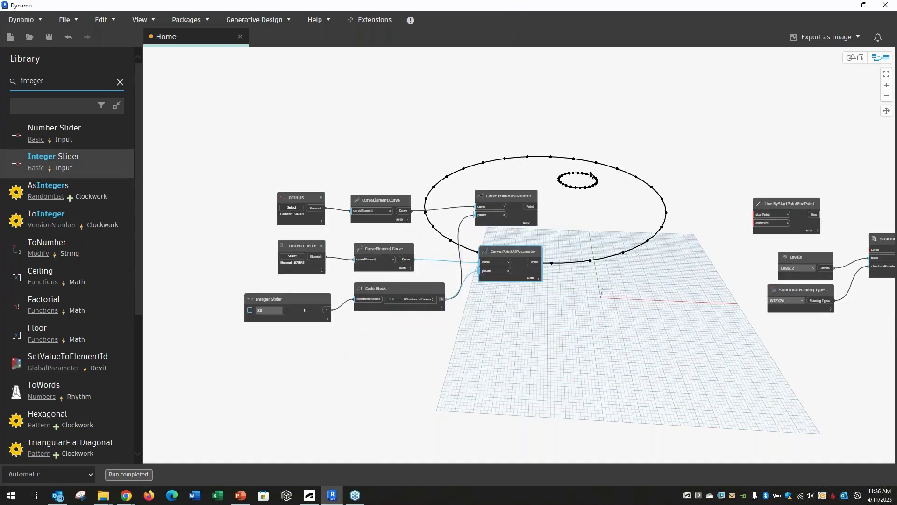
{"action": "left_click_drag", "start_coordinate": [536, 206], "coordinate": [769, 216]}
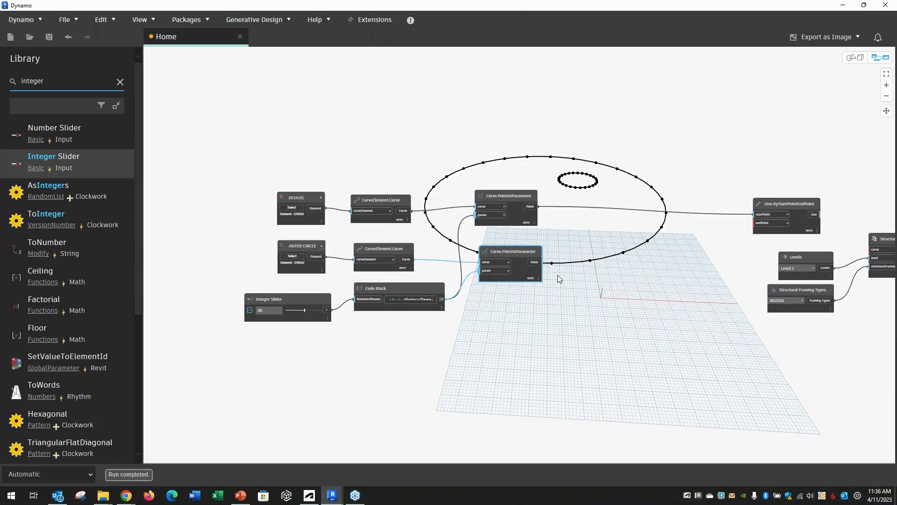
{"action": "left_click_drag", "start_coordinate": [535, 262], "coordinate": [769, 223]}
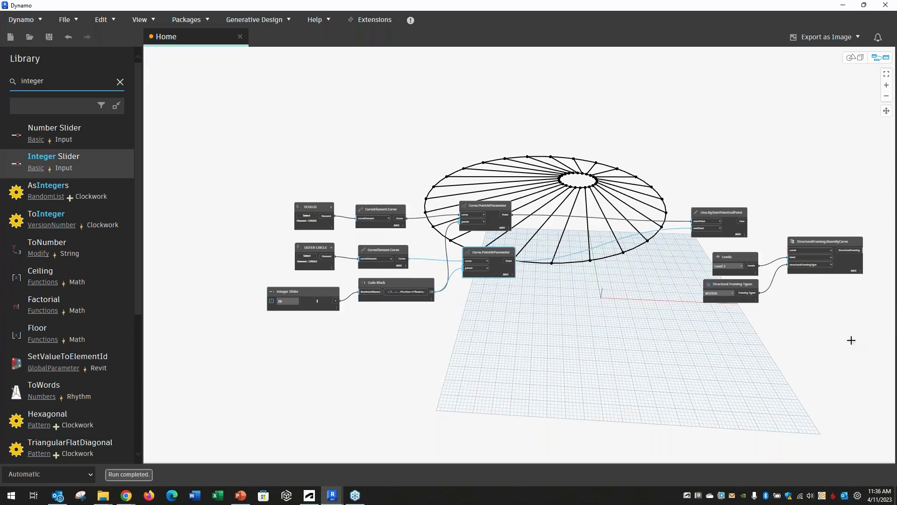
Move the Line, Levels, Structural Framing Types and BeamByCurve nodes together closer to the PointAtParameter nodes.
{"action": "left_click_drag", "start_coordinate": [878, 308], "coordinate": [707, 185]}
{"action": "left_click_drag", "start_coordinate": [723, 215], "coordinate": [590, 209]}
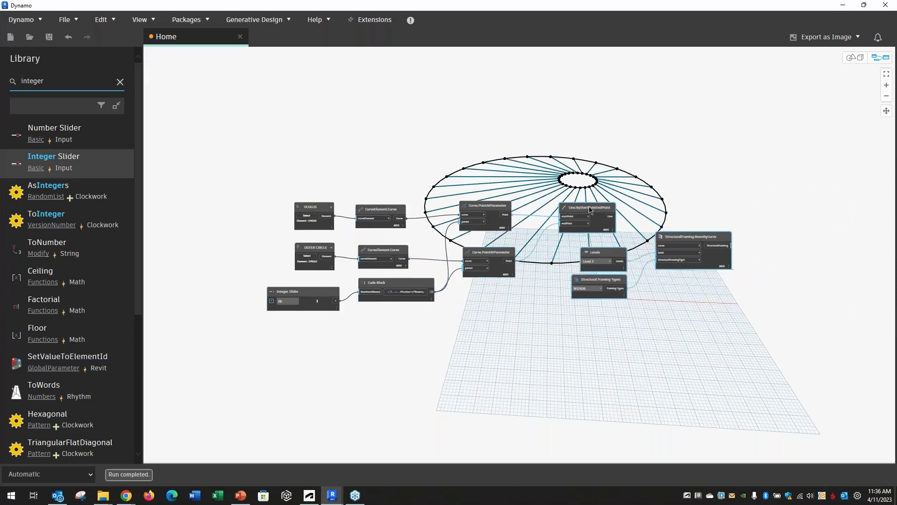
{"action": "scroll", "coordinate": [570, 208], "scroll_direction": "up", "scroll_amount": 3}
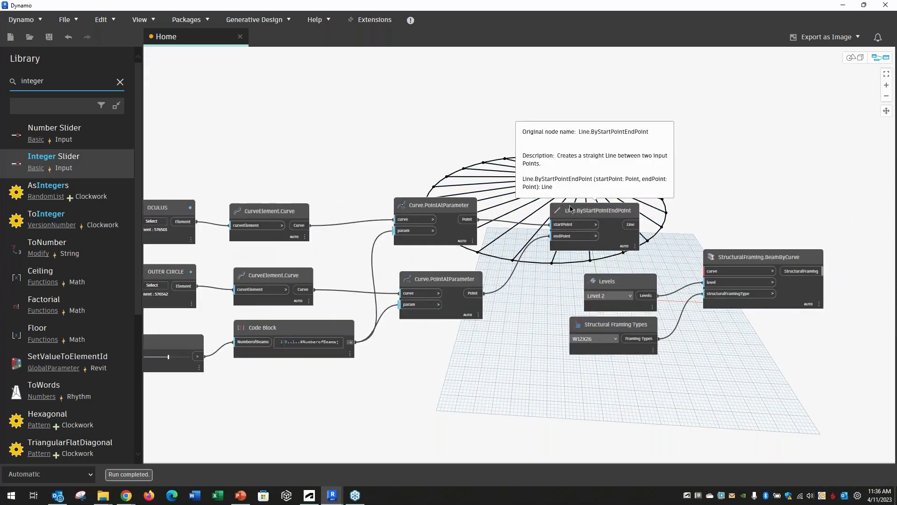
{"action": "scroll", "coordinate": [570, 208], "scroll_direction": "down", "scroll_amount": 2}
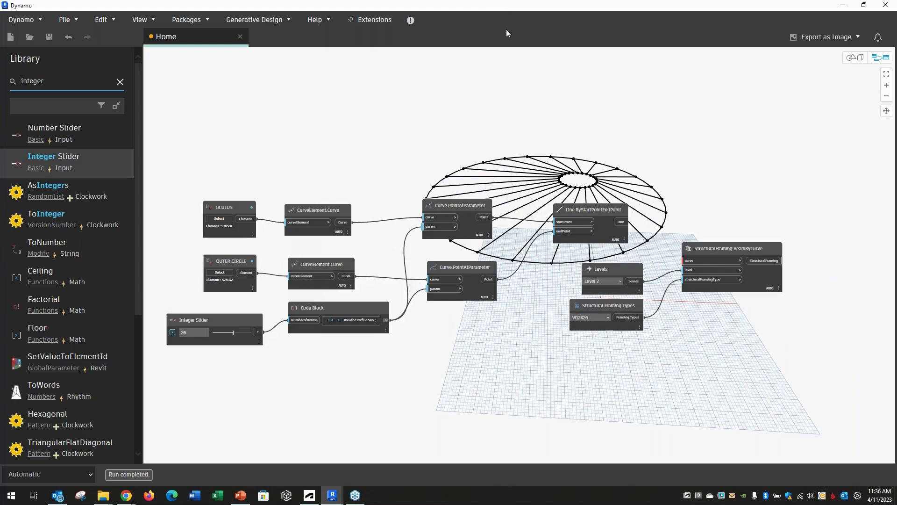
Shrink and shift the Dynamo window aside, switch to Revit and open the default 3D view of the project.
{"action": "left_click_drag", "start_coordinate": [510, 9], "coordinate": [33, 79]}
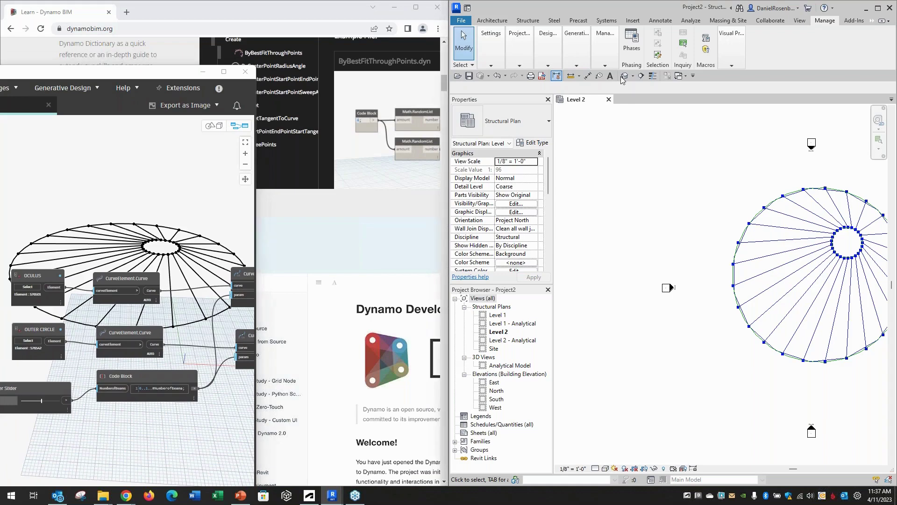
{"action": "left_click", "coordinate": [625, 76]}
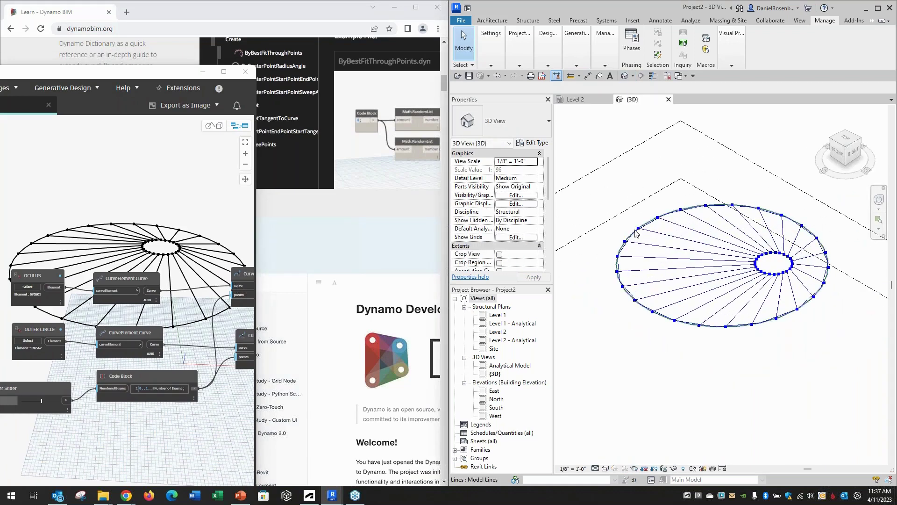
{"action": "scroll", "coordinate": [631, 233], "scroll_direction": "up", "scroll_amount": 3}
{"action": "scroll", "coordinate": [609, 244], "scroll_direction": "down", "scroll_amount": 2}
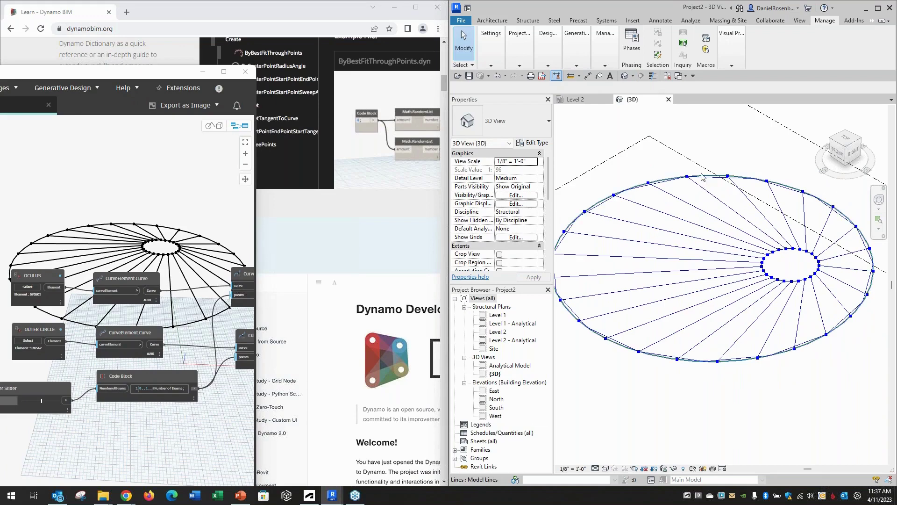
Move the outer circle and the oculus circle slightly toward the upper left in the 3D view.
{"action": "left_click", "coordinate": [702, 178]}
{"action": "left_click_drag", "start_coordinate": [702, 178], "coordinate": [676, 181]}
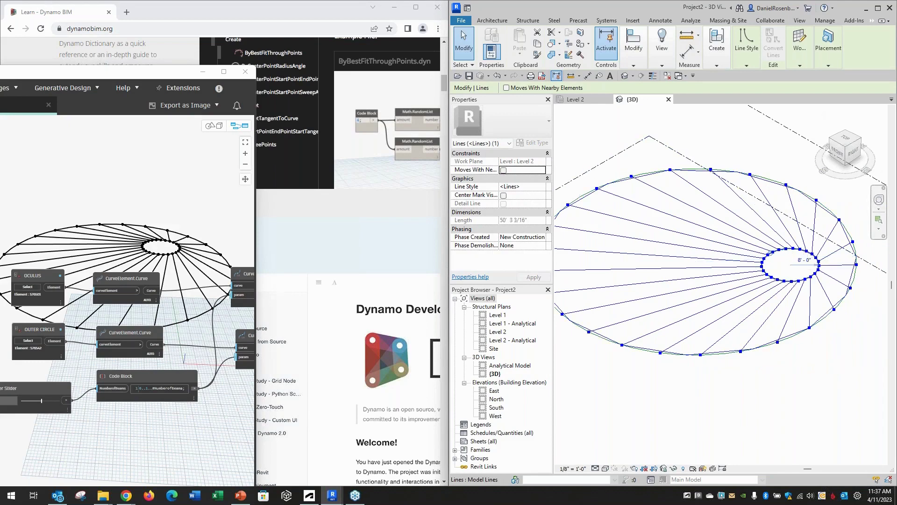
{"action": "left_click", "coordinate": [803, 255]}
{"action": "left_click_drag", "start_coordinate": [803, 256], "coordinate": [780, 241]}
{"action": "left_click", "coordinate": [733, 157]}
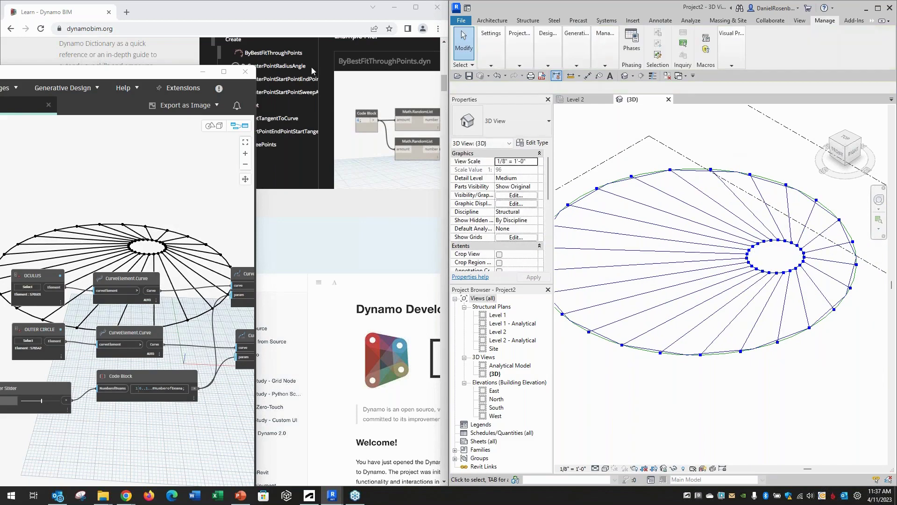
Place the Dynamo window beside Revit and connect the Line output to the curve input of StructuralFraming.BeamByCurve.
{"action": "left_click_drag", "start_coordinate": [158, 76], "coordinate": [1, 100]}
{"action": "scroll", "coordinate": [220, 177], "scroll_direction": "down", "scroll_amount": 5}
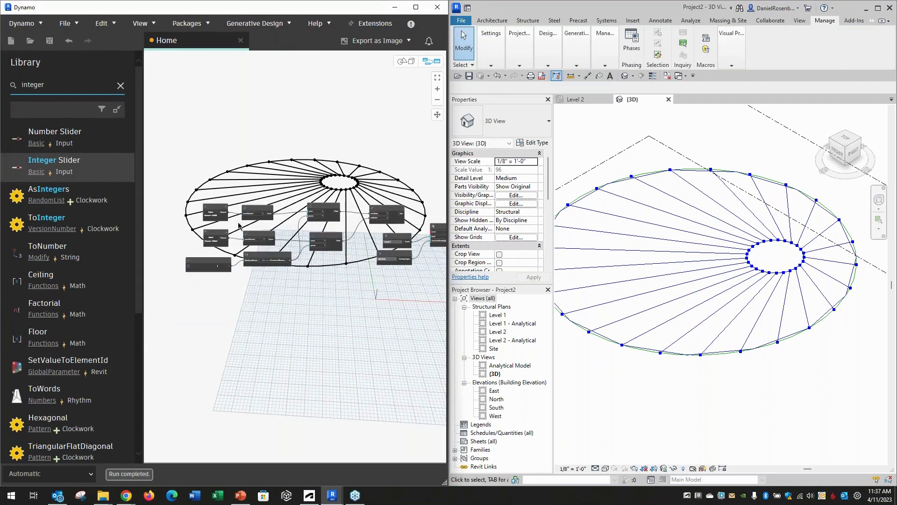
{"action": "scroll", "coordinate": [290, 181], "scroll_direction": "up", "scroll_amount": 5}
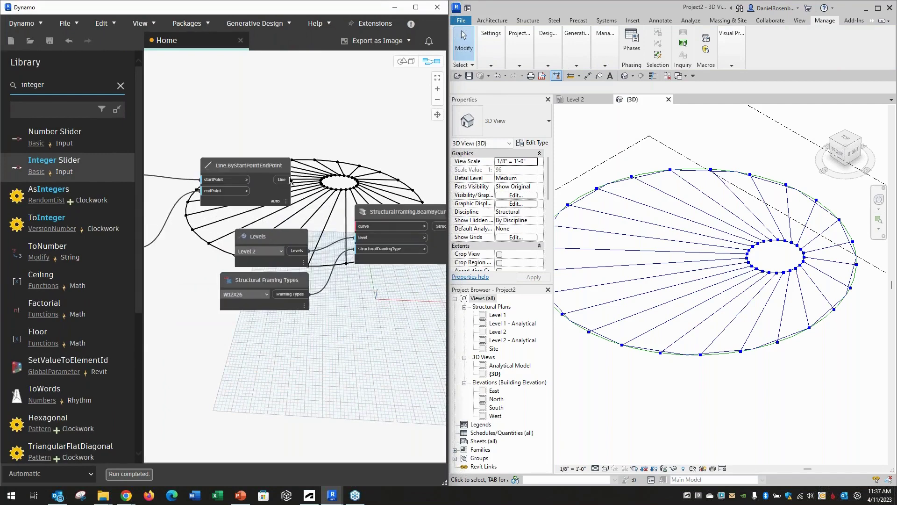
{"action": "left_click", "coordinate": [286, 180]}
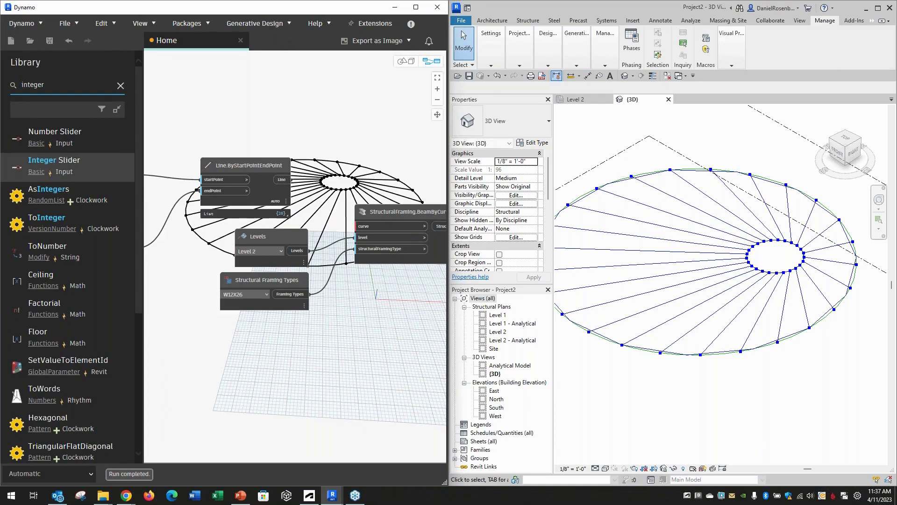
{"action": "left_click", "coordinate": [363, 229]}
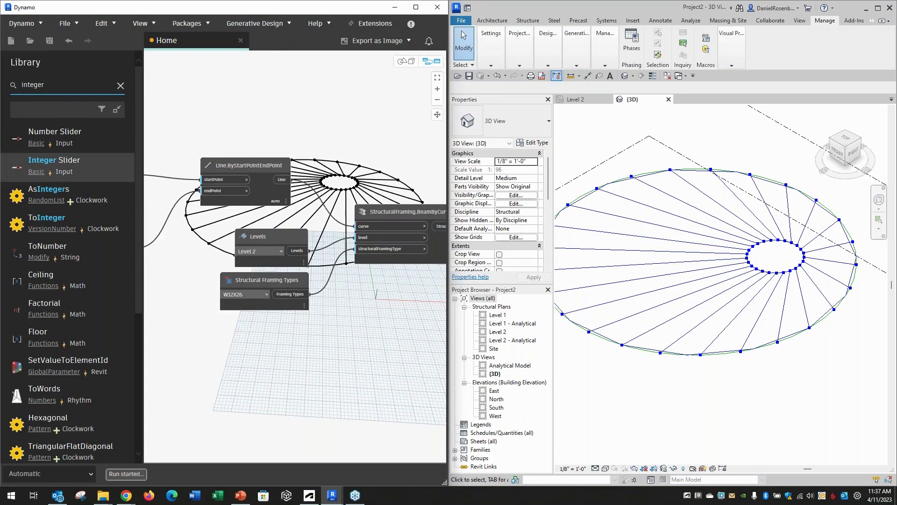
Switch to Revit and move the outer circle slightly from its current place in the 3D view.
{"action": "left_click", "coordinate": [765, 379]}
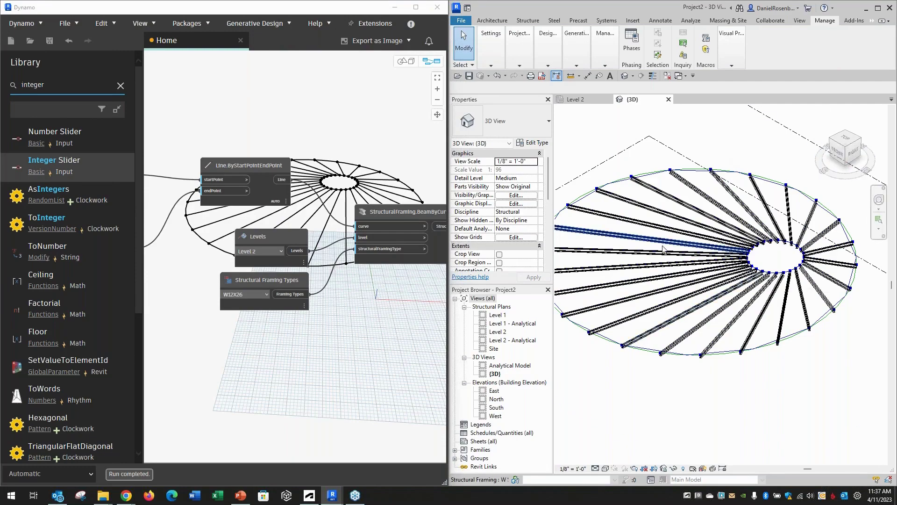
{"action": "middle_click_drag", "start_coordinate": [736, 279], "coordinate": [765, 178], "text": "shift"}
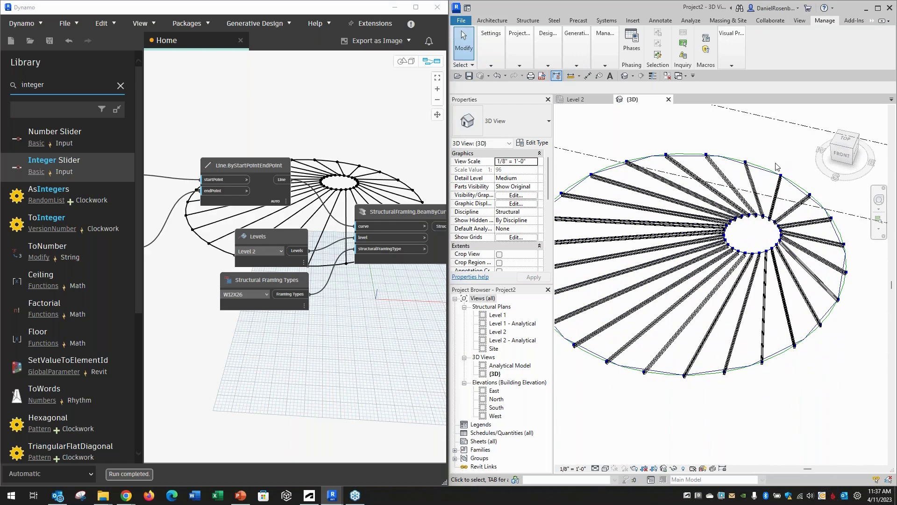
{"action": "left_click", "coordinate": [761, 170]}
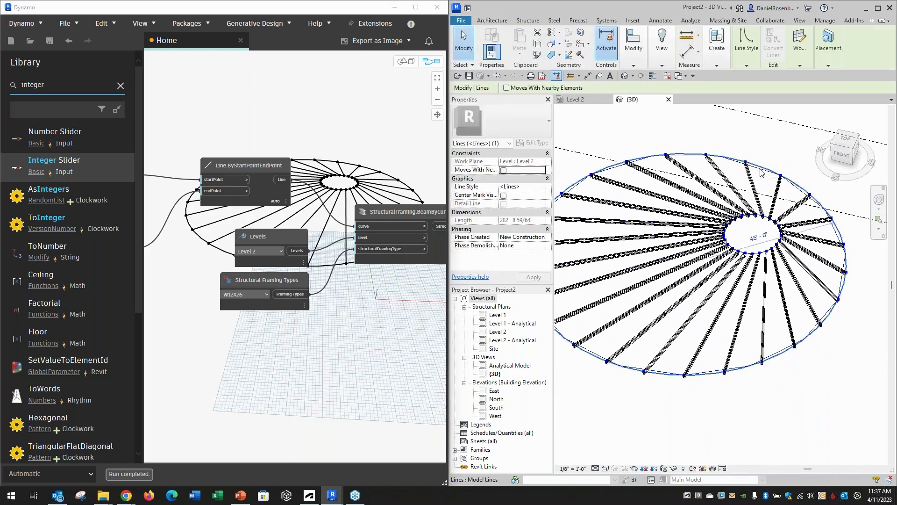
{"action": "left_click", "coordinate": [769, 149]}
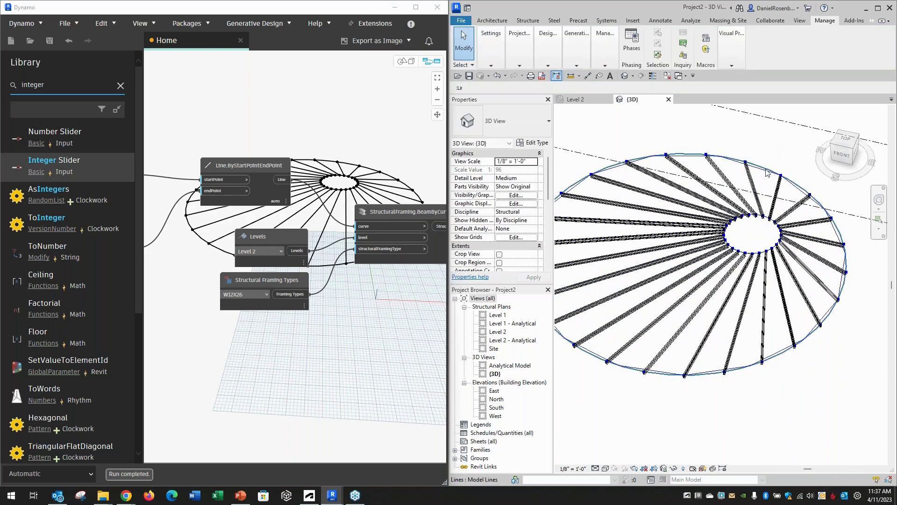
{"action": "mouse_move", "coordinate": [766, 173]}
{"action": "left_mouse_down"}
{"action": "mouse_move", "coordinate": [789, 150]}
{"action": "mouse_move", "coordinate": [748, 163]}
{"action": "mouse_move", "coordinate": [765, 190]}
{"action": "left_mouse_up"}
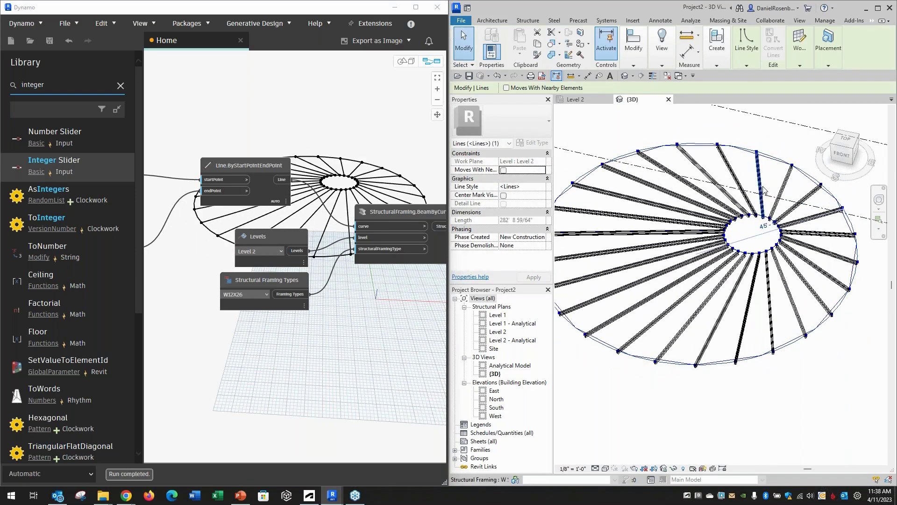
Set the radius of the oculus circle to 9 feet in the 3D view.
{"action": "scroll", "coordinate": [757, 236], "scroll_direction": "up", "scroll_amount": 4}
{"action": "key", "text": "Escape"}
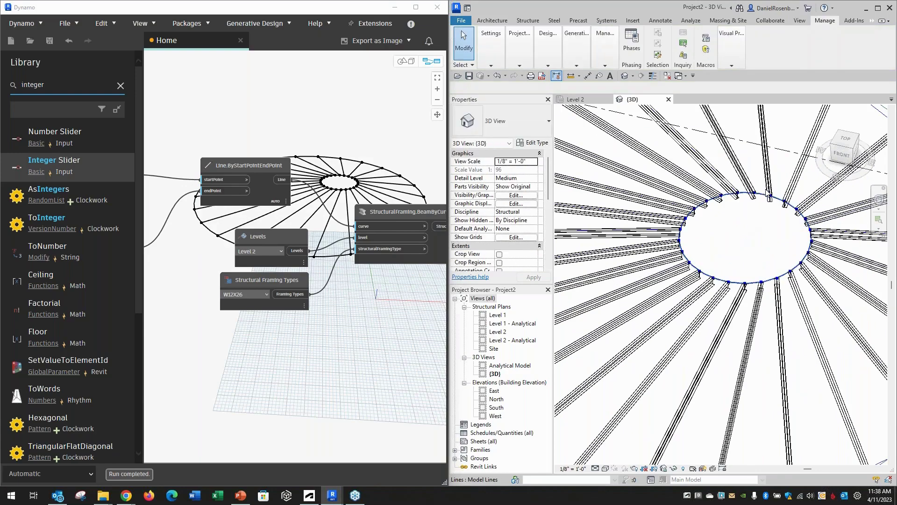
{"action": "left_click", "coordinate": [771, 229]}
{"action": "left_click", "coordinate": [766, 218]}
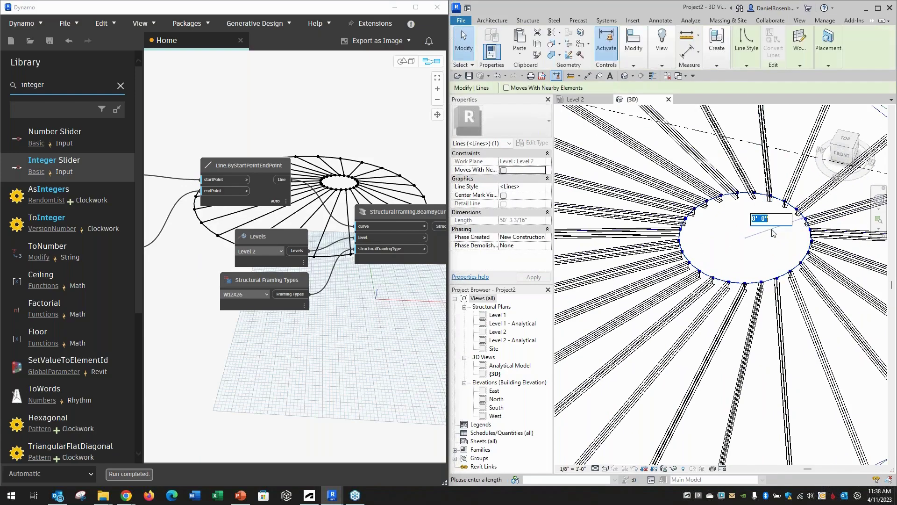
{"action": "type", "text": "9"}
{"action": "key", "text": "Return"}
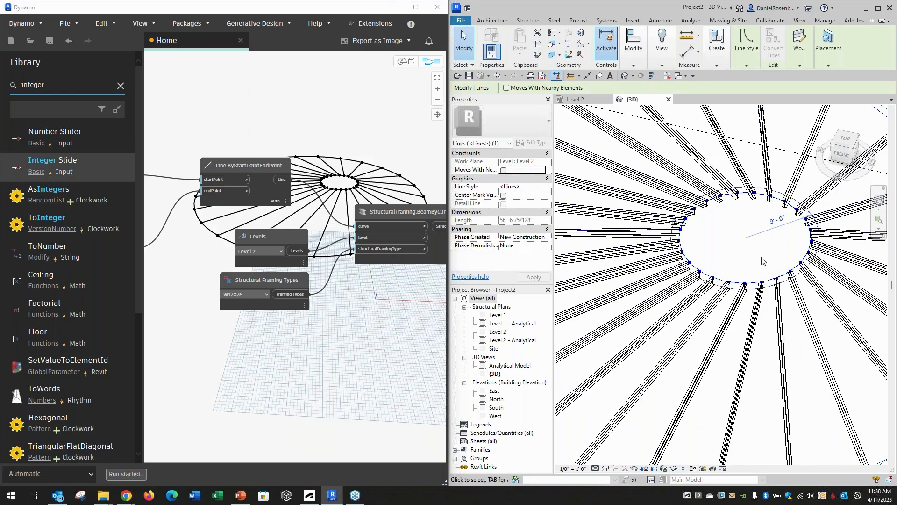
{"action": "scroll", "coordinate": [817, 283], "scroll_direction": "down", "scroll_amount": 5}
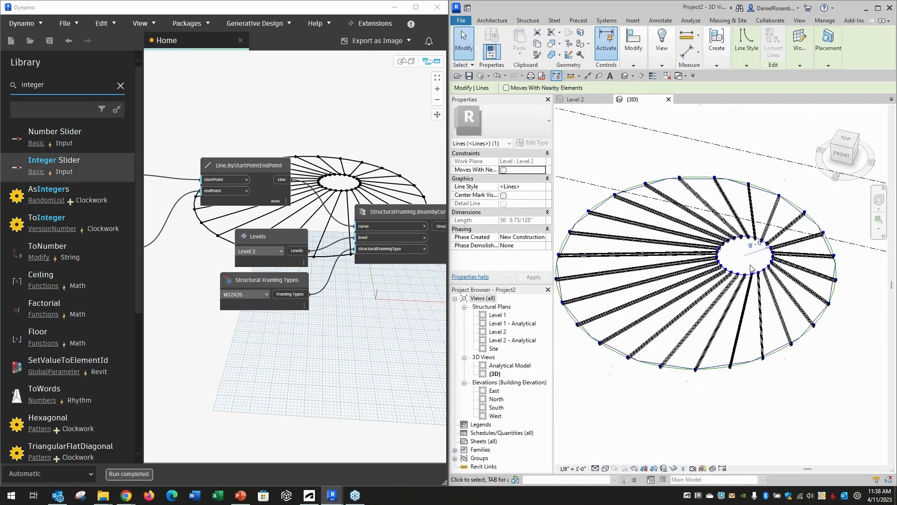
{"action": "left_click", "coordinate": [637, 179]}
{"action": "scroll", "coordinate": [591, 251], "scroll_direction": "up", "scroll_amount": 3}
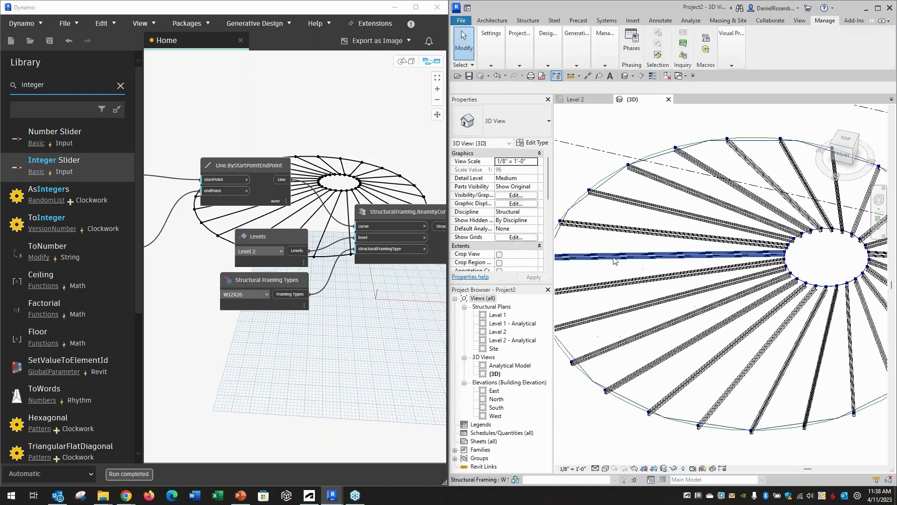
{"action": "scroll", "coordinate": [603, 253], "scroll_direction": "down", "scroll_amount": 2}
Switch to Dynamo, search the library for "column" and place a StructuralFraming.ColumnByCurve node below the BeamByCurve node.
{"action": "left_click", "coordinate": [368, 81]}
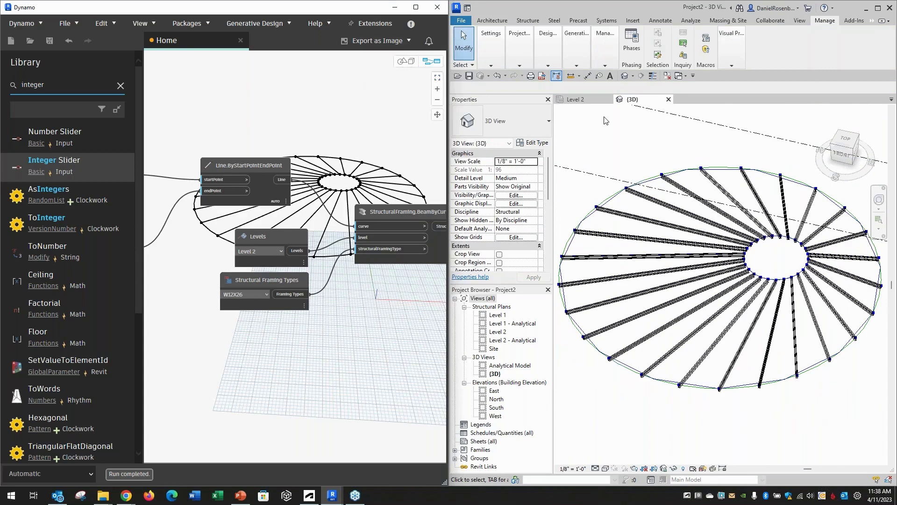
{"action": "scroll", "coordinate": [326, 203], "scroll_direction": "down", "scroll_amount": 5}
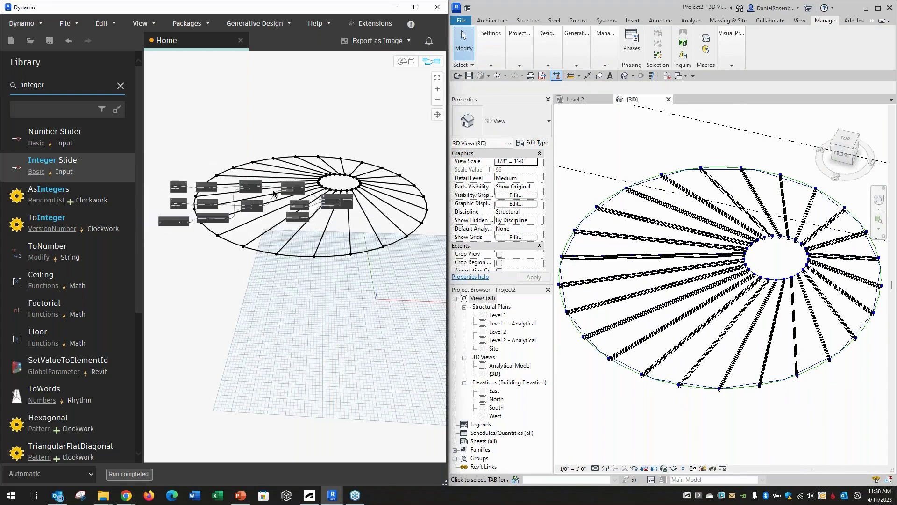
{"action": "scroll", "coordinate": [397, 215], "scroll_direction": "up", "scroll_amount": 5}
{"action": "scroll", "coordinate": [401, 212], "scroll_direction": "down", "scroll_amount": 3}
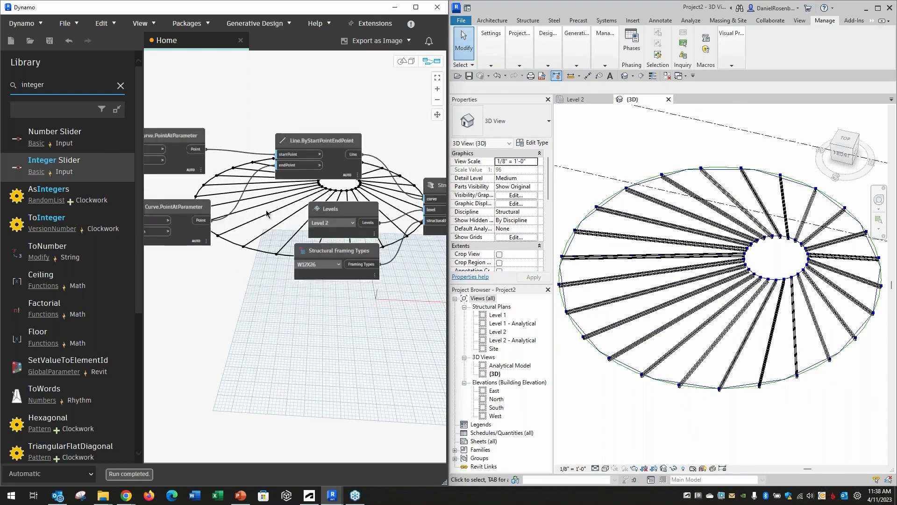
{"action": "scroll", "coordinate": [369, 223], "scroll_direction": "up", "scroll_amount": 3}
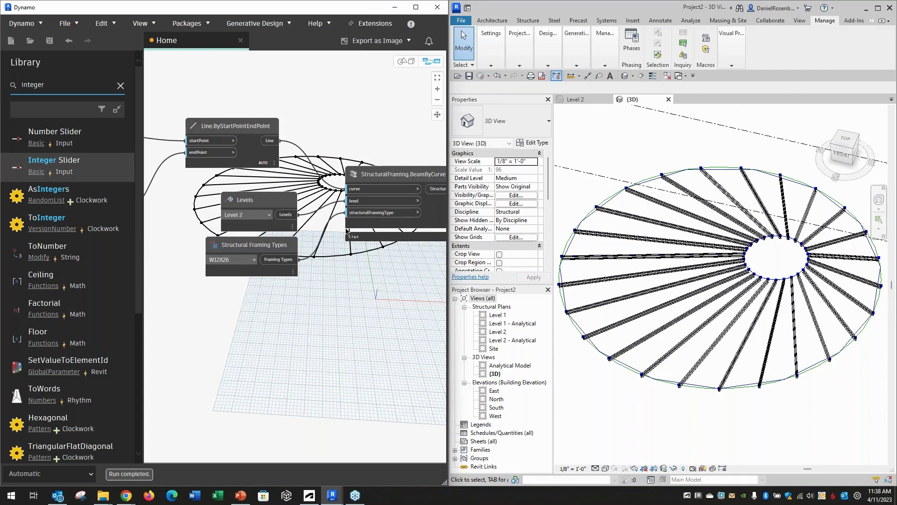
{"action": "scroll", "coordinate": [252, 203], "scroll_direction": "down", "scroll_amount": 2}
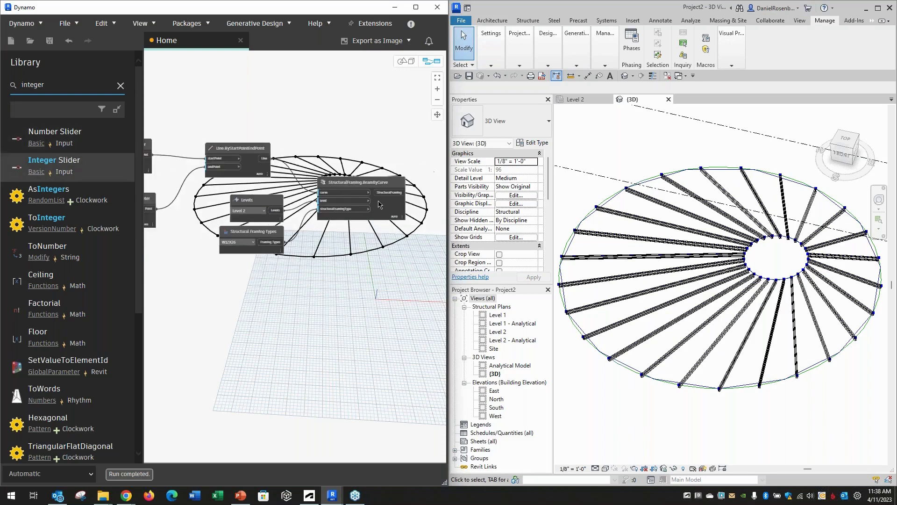
{"action": "scroll", "coordinate": [379, 205], "scroll_direction": "up", "scroll_amount": 1}
{"action": "left_click", "coordinate": [18, 82]}
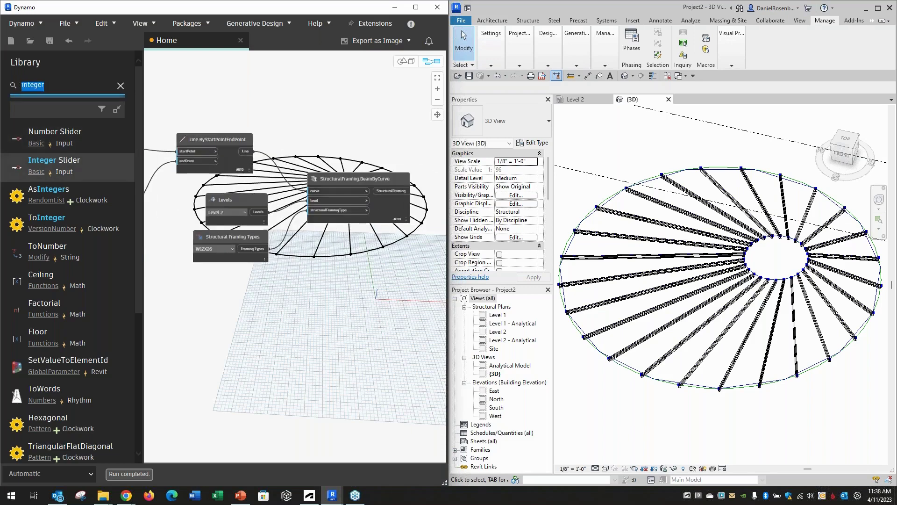
{"action": "type", "text": "column"}
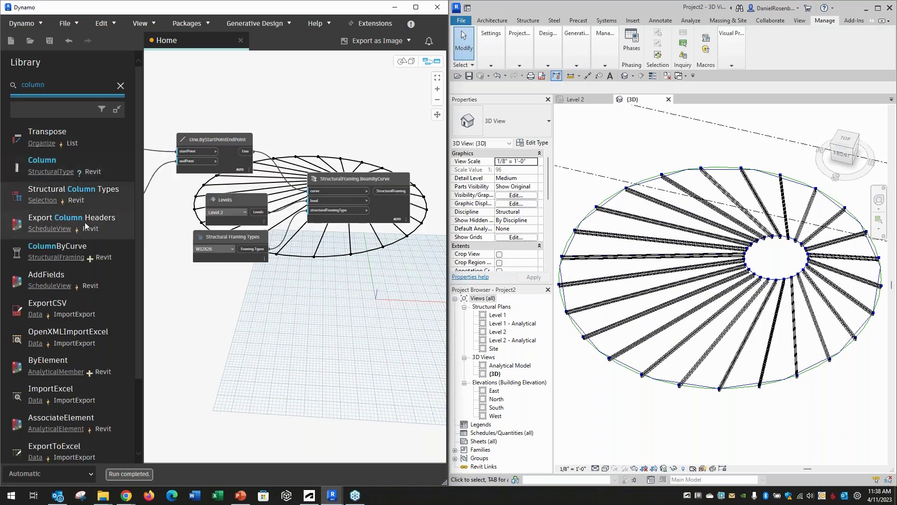
{"action": "left_click", "coordinate": [89, 248]}
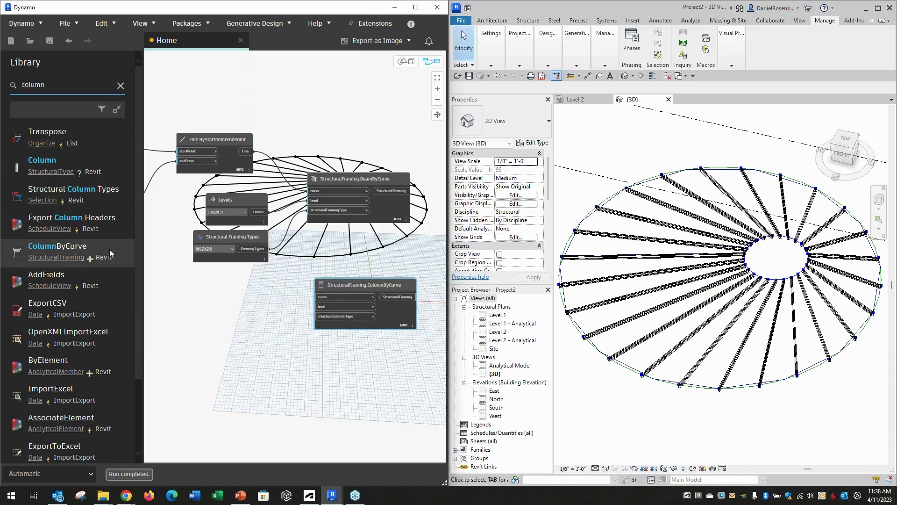
{"action": "left_click_drag", "start_coordinate": [323, 287], "coordinate": [336, 302]}
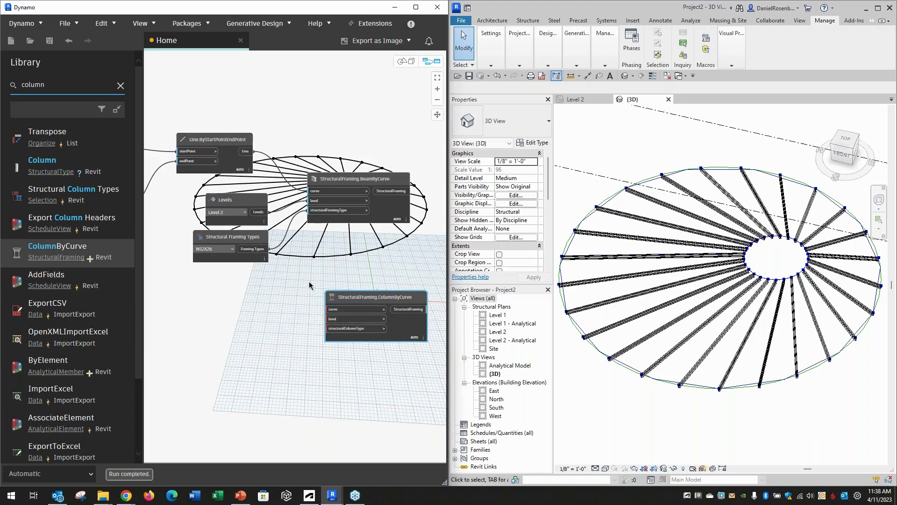
{"action": "left_click_drag", "start_coordinate": [357, 302], "coordinate": [345, 315]}
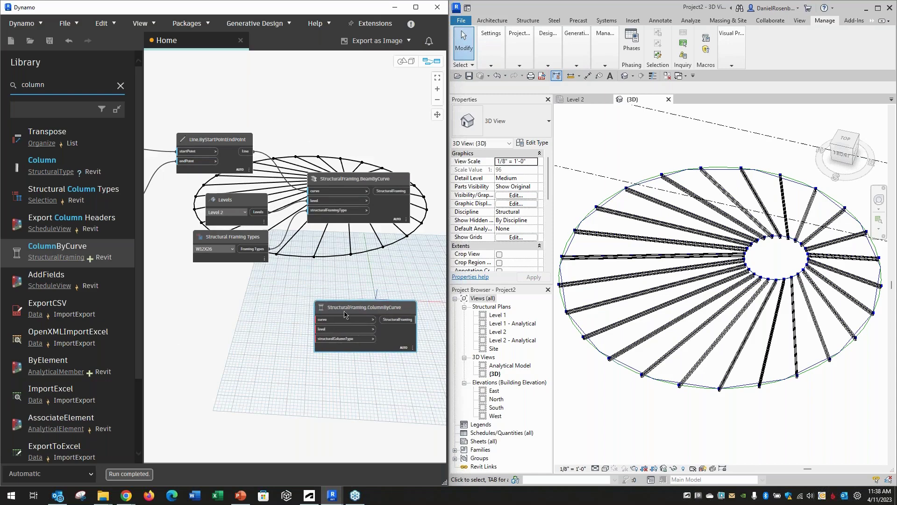
Duplicate the Levels node, place the copy beside the ColumnByCurve node and set it to Level 1.
{"action": "left_click", "coordinate": [242, 209]}
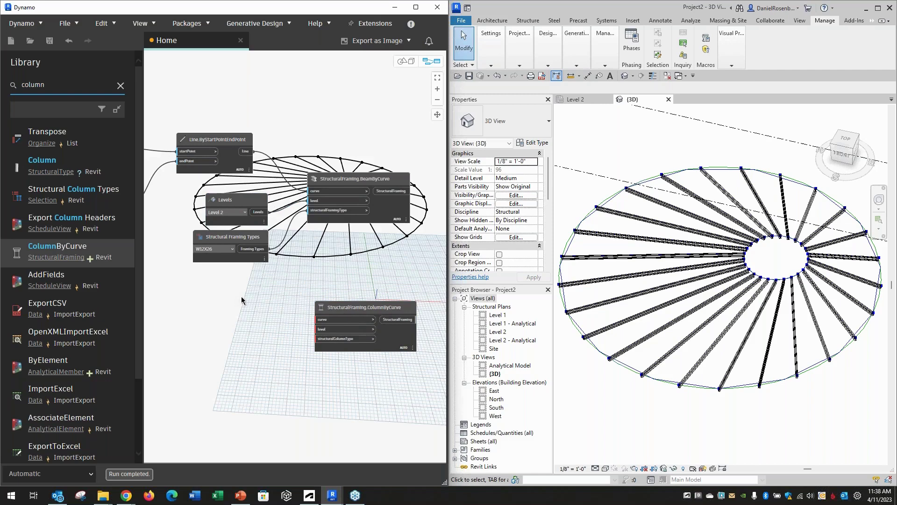
{"action": "key", "text": "ctrl+c"}
{"action": "key", "text": "ctrl+v"}
{"action": "left_click_drag", "start_coordinate": [285, 242], "coordinate": [225, 331]}
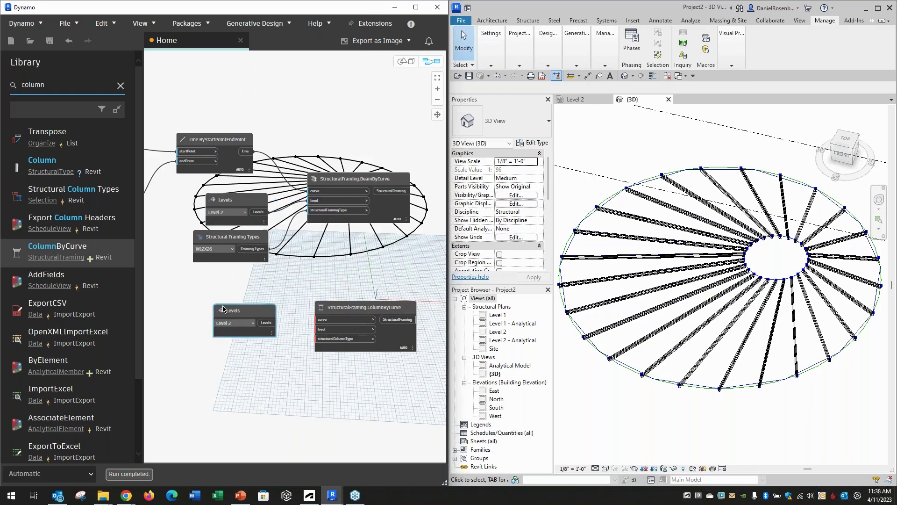
{"action": "left_click", "coordinate": [230, 323]}
{"action": "left_click", "coordinate": [231, 332]}
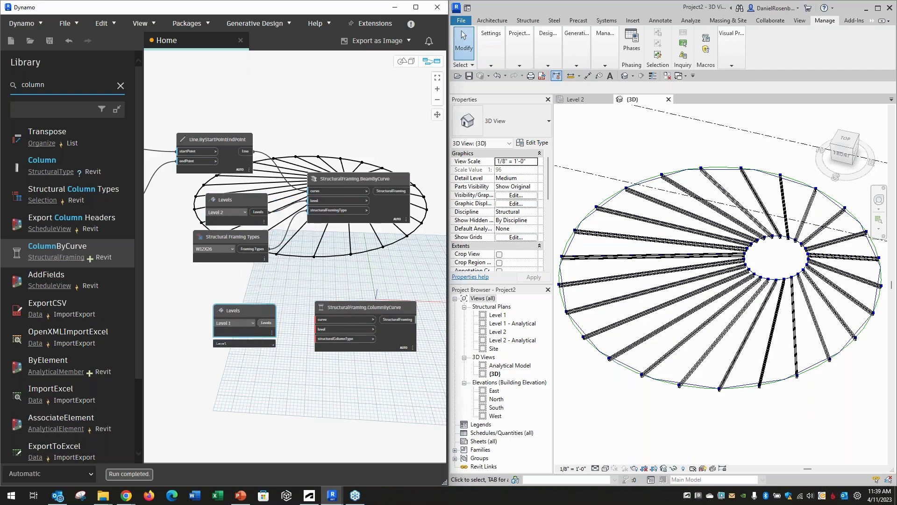
Connect the Level 1 node to the level input of StructuralFraming.ColumnByCurve and shift that Levels node slightly away from it.
{"action": "left_click", "coordinate": [266, 323]}
{"action": "left_click", "coordinate": [321, 330]}
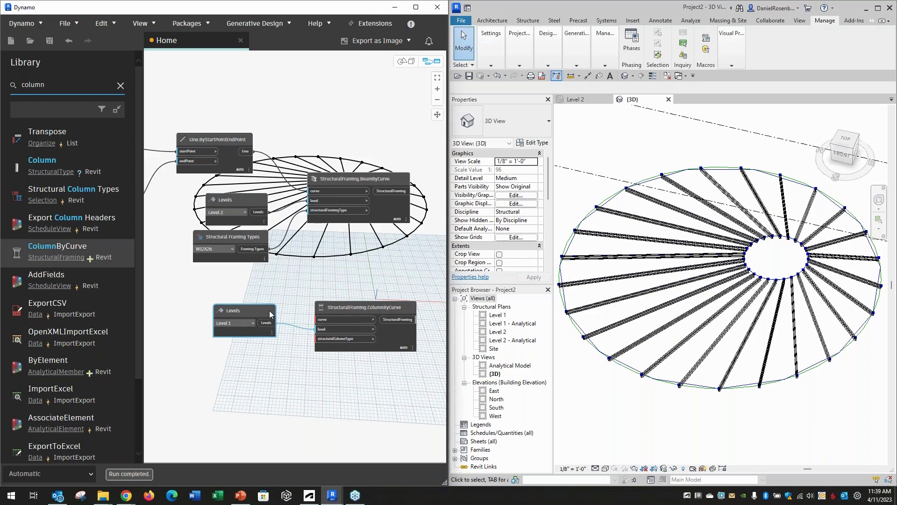
{"action": "left_click_drag", "start_coordinate": [270, 313], "coordinate": [264, 326]}
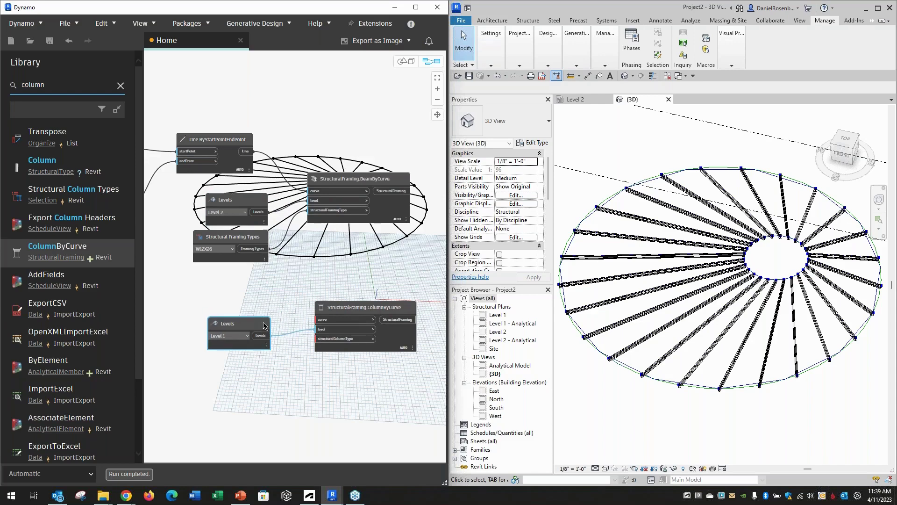
{"action": "left_click_drag", "start_coordinate": [262, 327], "coordinate": [263, 318]}
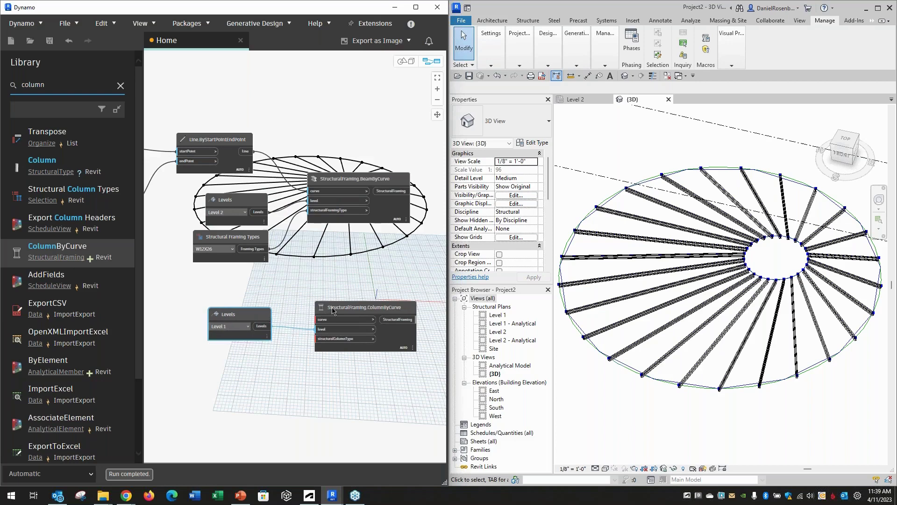
Search the library for "structural col" and place a Structural Column Types node below the Level 1 node.
{"action": "left_click_drag", "start_coordinate": [334, 311], "coordinate": [325, 314]}
{"action": "left_click_drag", "start_coordinate": [70, 86], "coordinate": [5, 78]}
{"action": "type", "text": "s"}
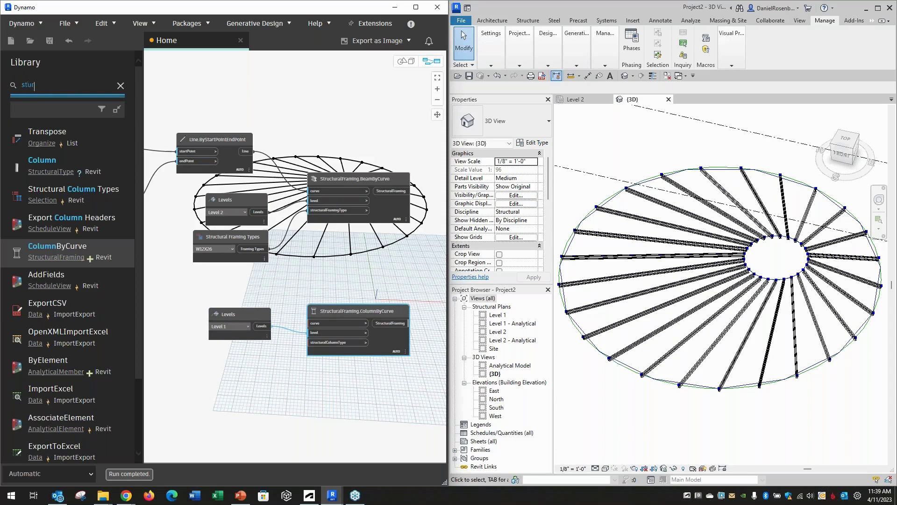
{"action": "type", "text": "tur"}
{"action": "key", "text": "BackSpace"}
{"action": "type", "text": "c"}
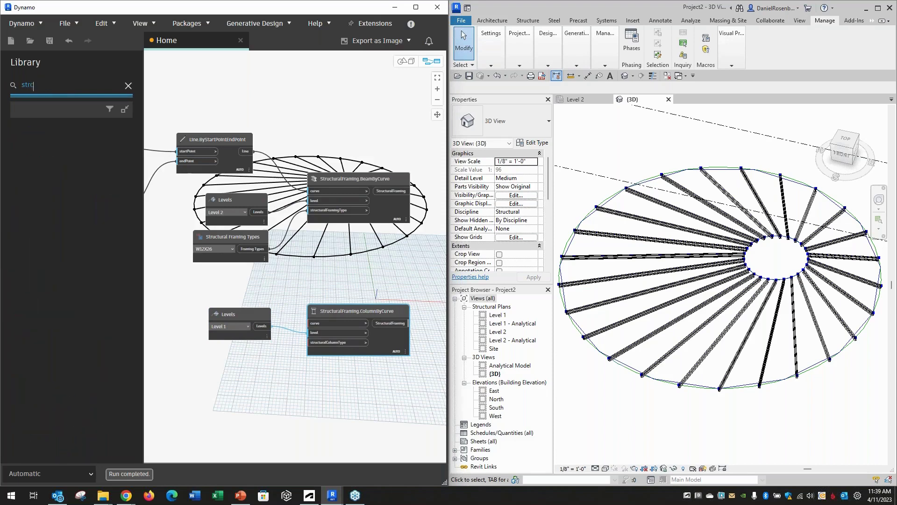
{"action": "key", "text": "BackSpace"}
{"action": "type", "text": "uctural col"}
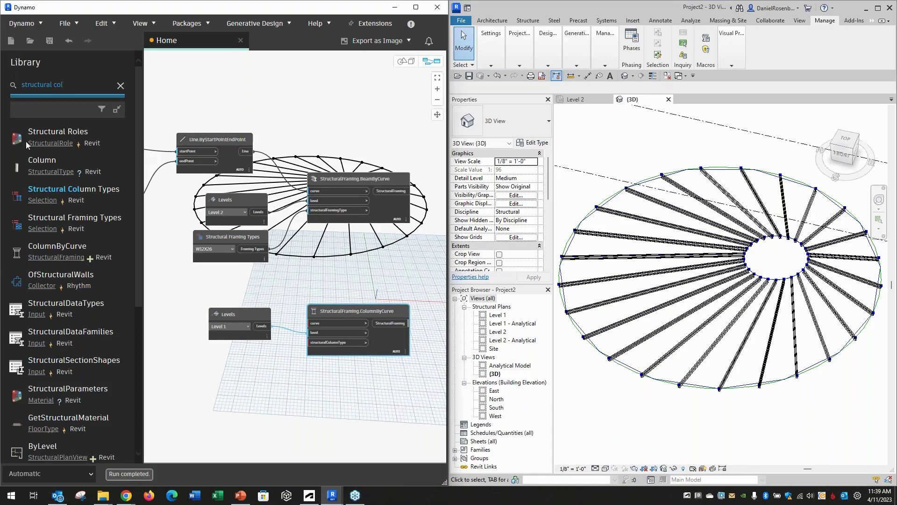
{"action": "left_click_drag", "start_coordinate": [73, 189], "coordinate": [212, 384]}
Set the column type to W10X49 and connect its node to the structuralColumnType input of StructuralFraming.ColumnByCurve.
{"action": "left_click", "coordinate": [236, 374]}
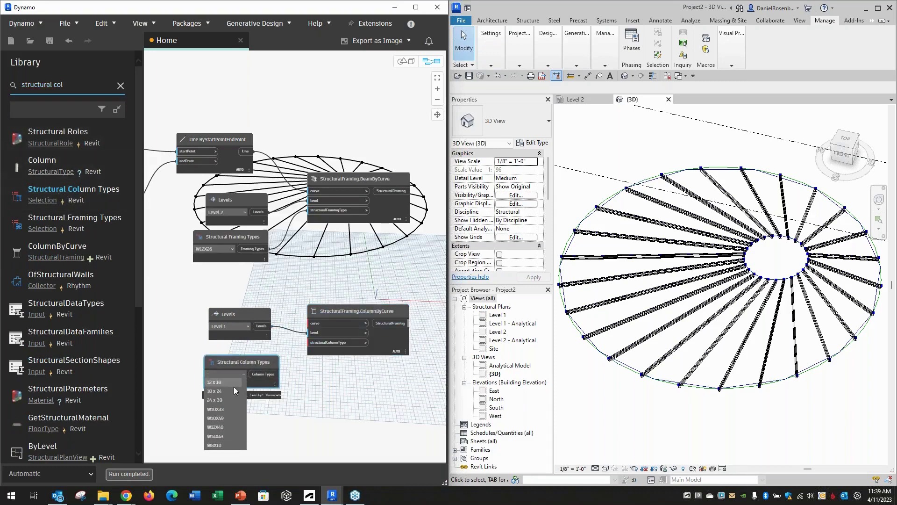
{"action": "left_click", "coordinate": [223, 417]}
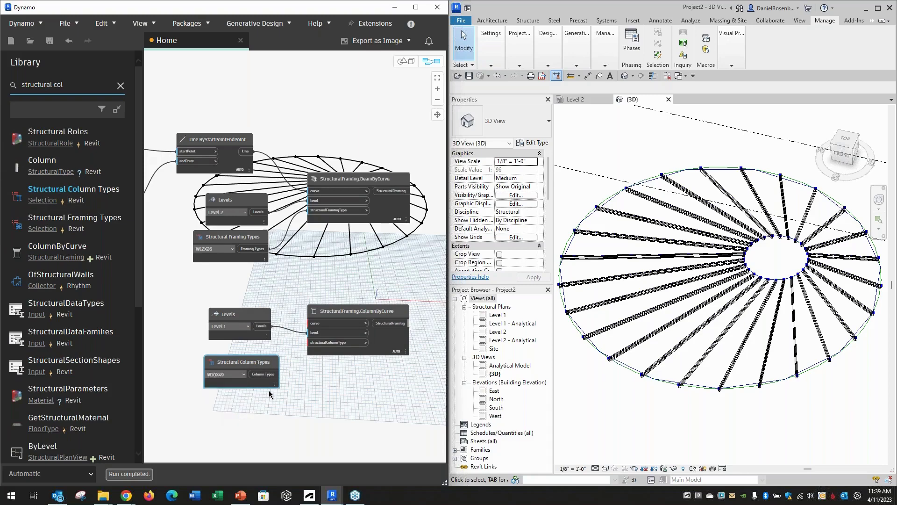
{"action": "left_click", "coordinate": [279, 374]}
{"action": "left_click", "coordinate": [324, 343]}
Search the library for "transla" and place a Geometry.Translate node with x, y and z translation inputs below the lower Curve.PointAtParameter node.
{"action": "scroll", "coordinate": [389, 263], "scroll_direction": "down", "scroll_amount": 2}
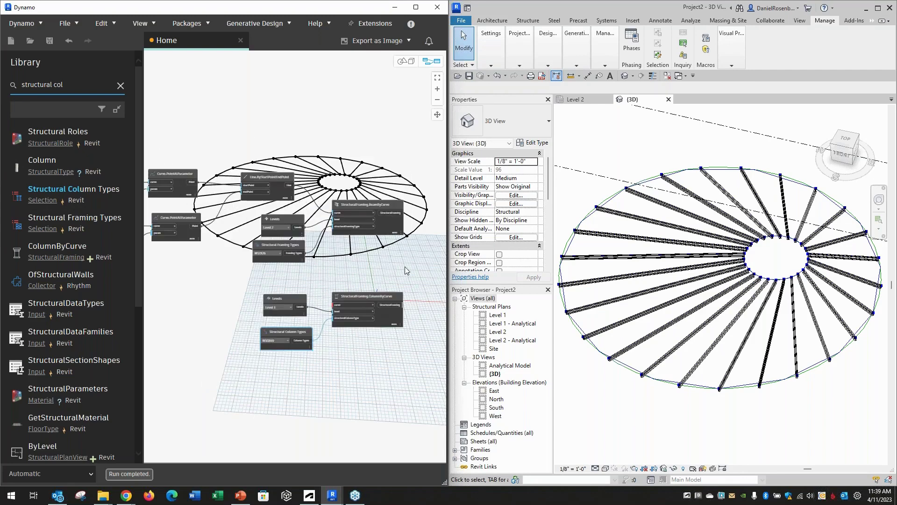
{"action": "scroll", "coordinate": [405, 267], "scroll_direction": "down", "scroll_amount": 2}
{"action": "scroll", "coordinate": [324, 234], "scroll_direction": "up", "scroll_amount": 3}
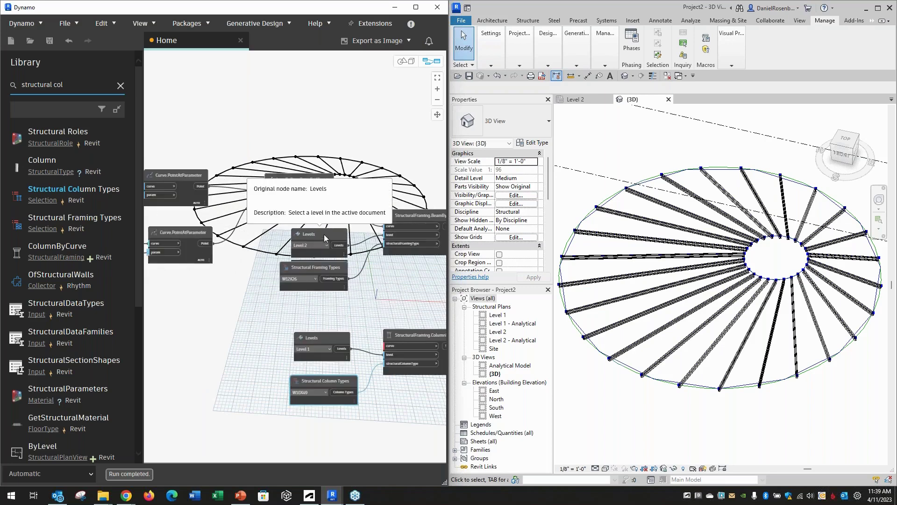
{"action": "left_click", "coordinate": [172, 174]}
{"action": "left_click", "coordinate": [178, 233]}
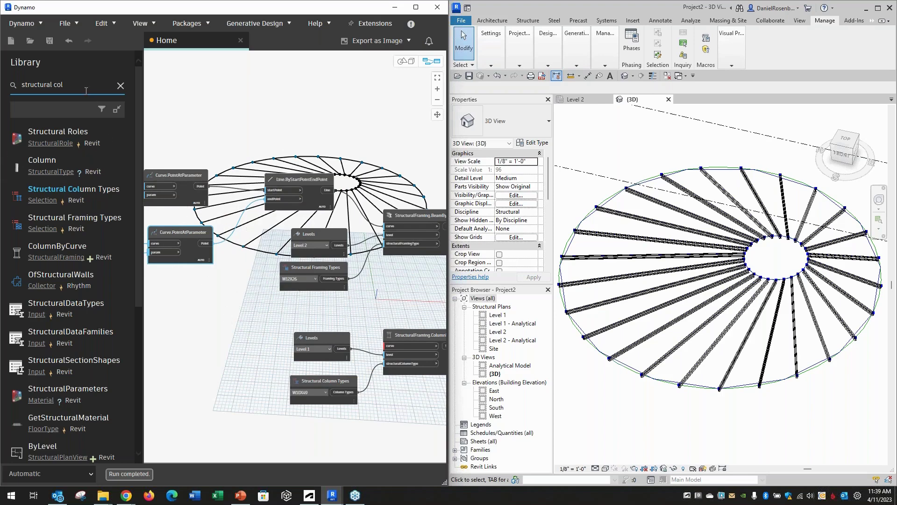
{"action": "left_click_drag", "start_coordinate": [85, 85], "coordinate": [19, 83]}
{"action": "type", "text": "tra"}
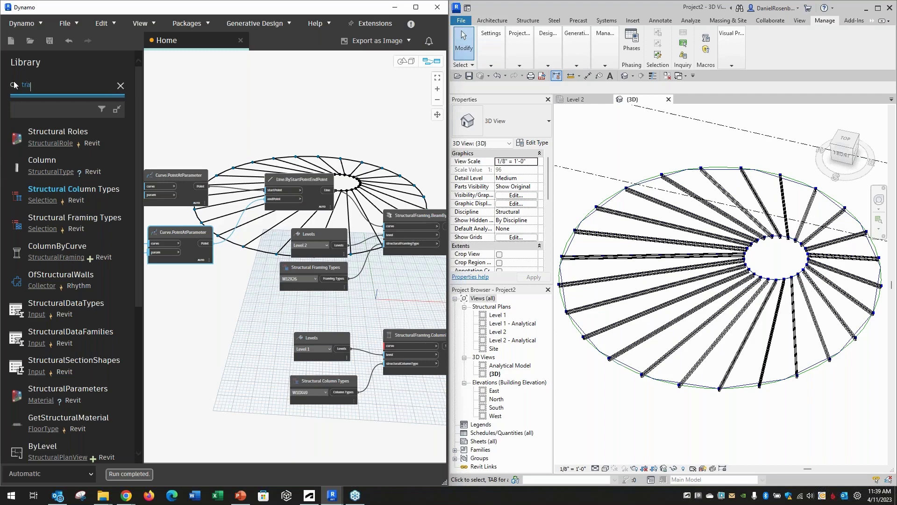
{"action": "type", "text": "nsla"}
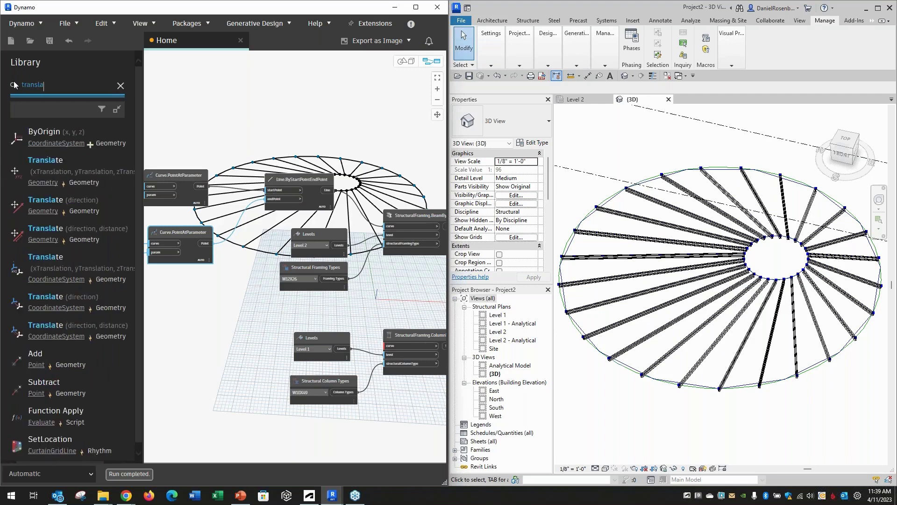
{"action": "left_click", "coordinate": [93, 173]}
{"action": "left_click_drag", "start_coordinate": [296, 259], "coordinate": [221, 313]}
Connect the lower Curve.PointAtParameter points to Geometry.Translate's geometry input and feed its zTranslation from a new code block containing -30.
{"action": "left_click", "coordinate": [206, 243]}
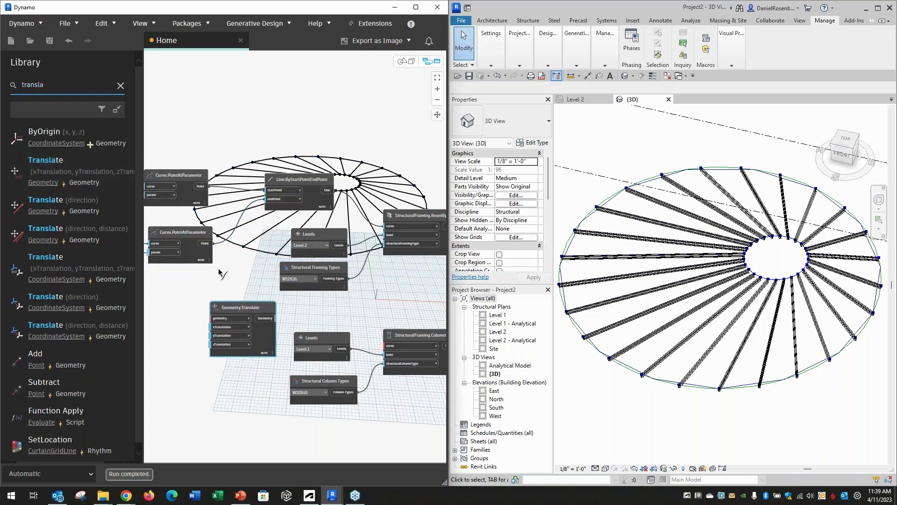
{"action": "left_click", "coordinate": [215, 319]}
{"action": "scroll", "coordinate": [346, 340], "scroll_direction": "up", "scroll_amount": 3}
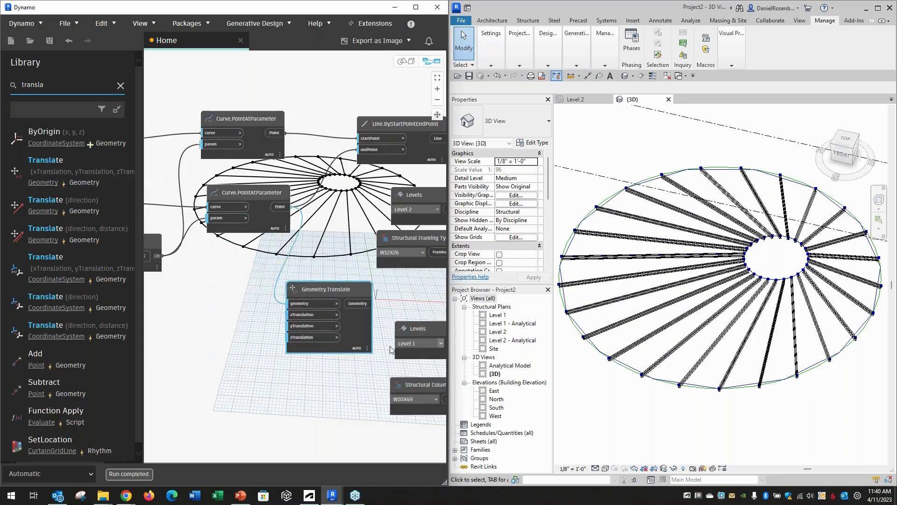
{"action": "double_click", "coordinate": [243, 345]}
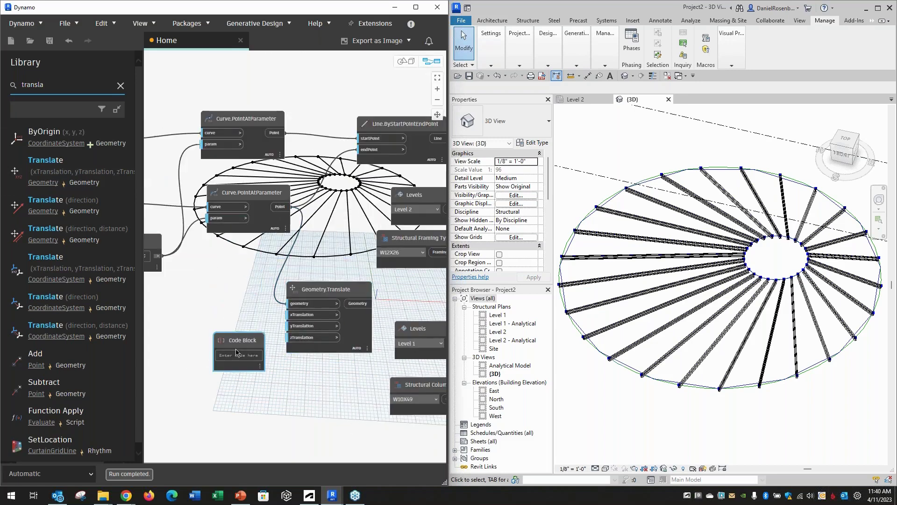
{"action": "type", "text": "-30;"}
{"action": "left_click_drag", "start_coordinate": [260, 354], "coordinate": [292, 350]}
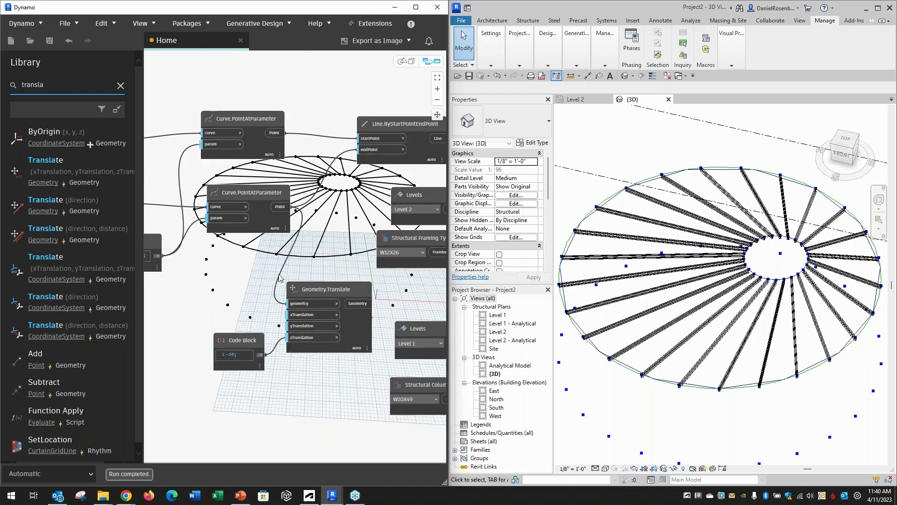
Move the Level 1, Structural Column Types and ColumnByCurve nodes together farther from the Geometry.Translate node to free up space.
{"action": "middle_click_drag", "start_coordinate": [308, 276], "coordinate": [295, 276]}
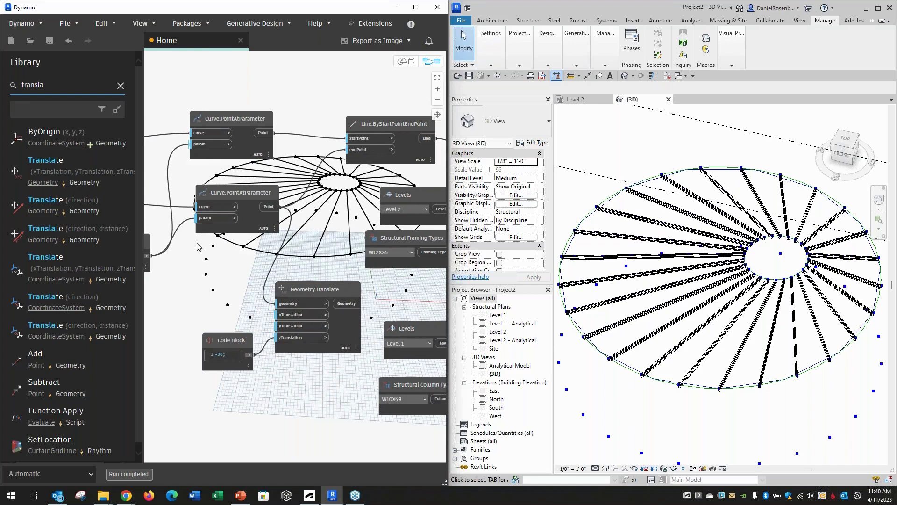
{"action": "scroll", "coordinate": [192, 242], "scroll_direction": "down", "scroll_amount": 1}
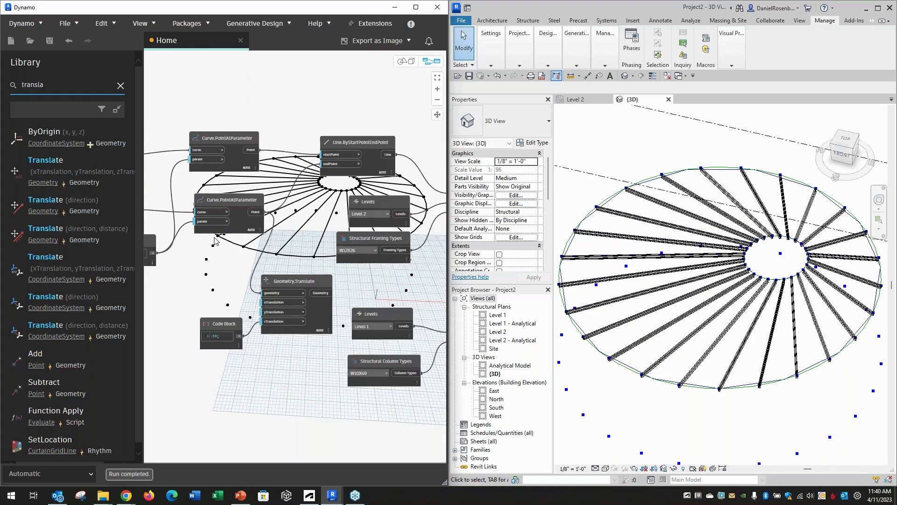
{"action": "scroll", "coordinate": [230, 259], "scroll_direction": "down", "scroll_amount": 1}
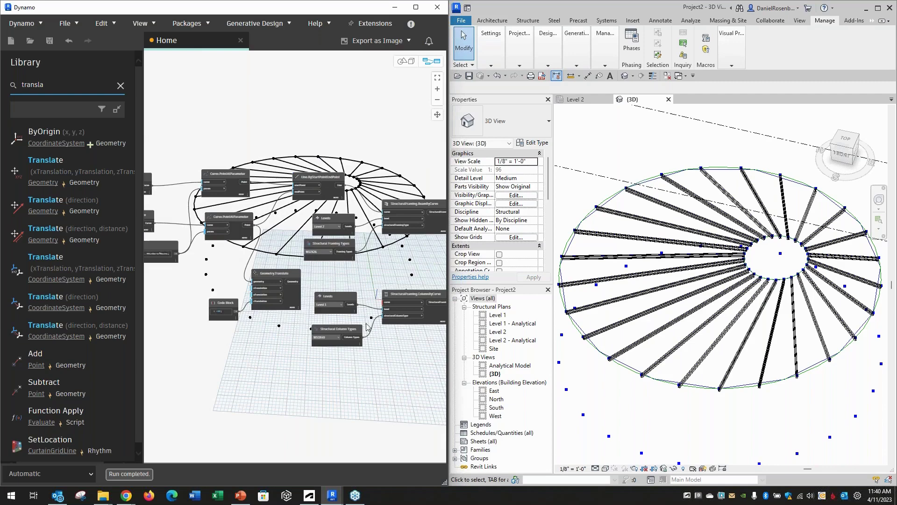
{"action": "scroll", "coordinate": [345, 363], "scroll_direction": "up", "scroll_amount": 1}
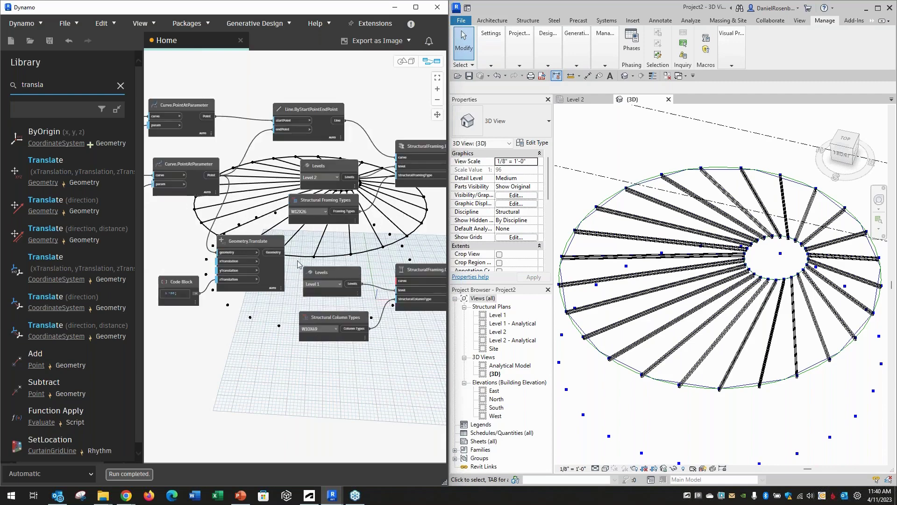
{"action": "scroll", "coordinate": [234, 290], "scroll_direction": "down", "scroll_amount": 1}
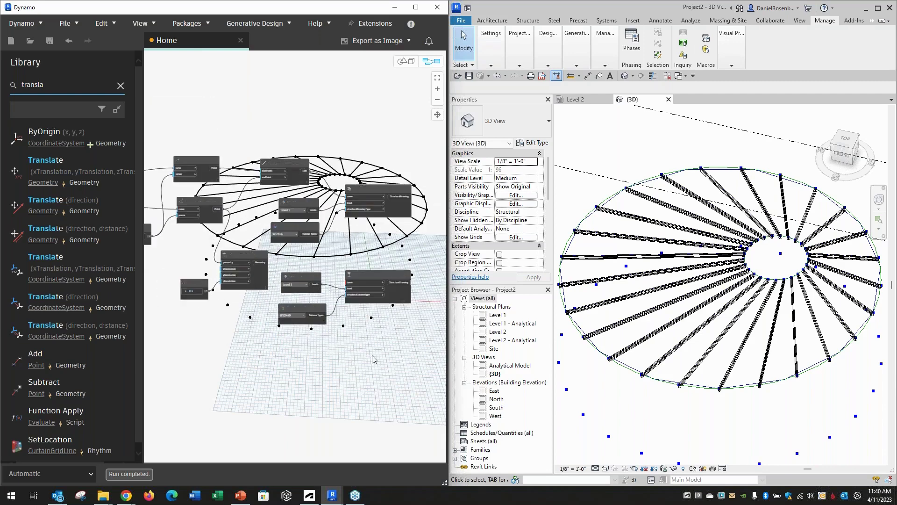
{"action": "left_click_drag", "start_coordinate": [395, 362], "coordinate": [350, 290]}
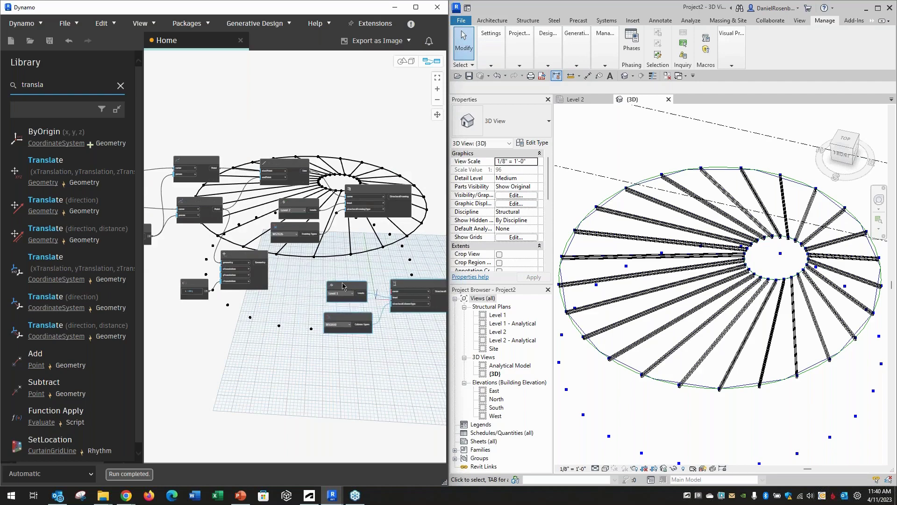
Duplicate the Line.ByStartPointEndPoint node, place the copy beside Geometry.Translate and connect the translated points to its startPoint input.
{"action": "left_click", "coordinate": [280, 170]}
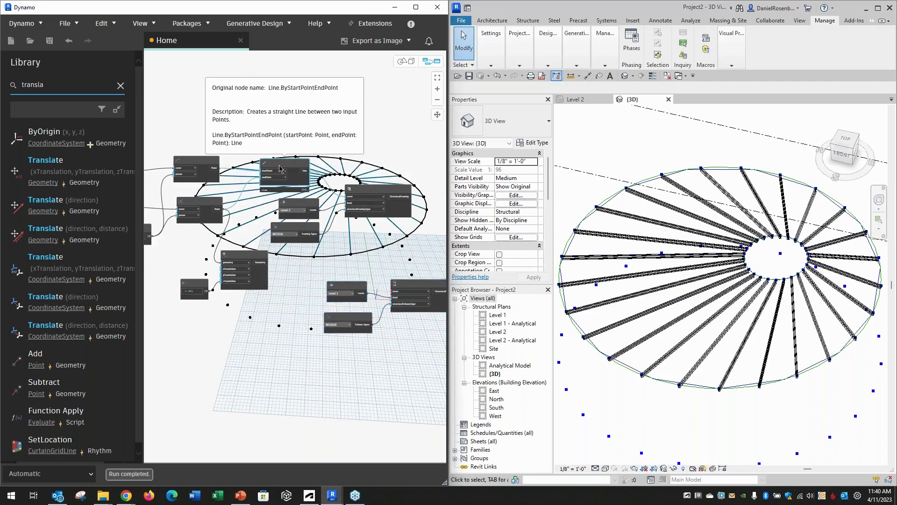
{"action": "left_click", "coordinate": [302, 265]}
{"action": "scroll", "coordinate": [309, 201], "scroll_direction": "up", "scroll_amount": 3}
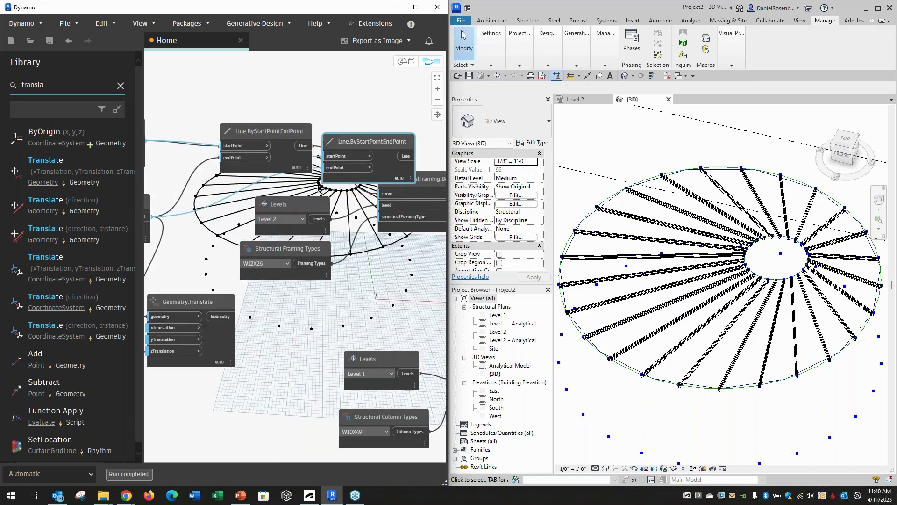
{"action": "key", "text": "ctrl+v"}
{"action": "mouse_move", "coordinate": [315, 313]}
{"action": "left_mouse_down"}
{"action": "mouse_move", "coordinate": [301, 328]}
{"action": "mouse_move", "coordinate": [273, 309]}
{"action": "mouse_move", "coordinate": [303, 317]}
{"action": "left_mouse_up"}
{"action": "scroll", "coordinate": [334, 291], "scroll_direction": "down", "scroll_amount": 2}
{"action": "mouse_move", "coordinate": [305, 325]}
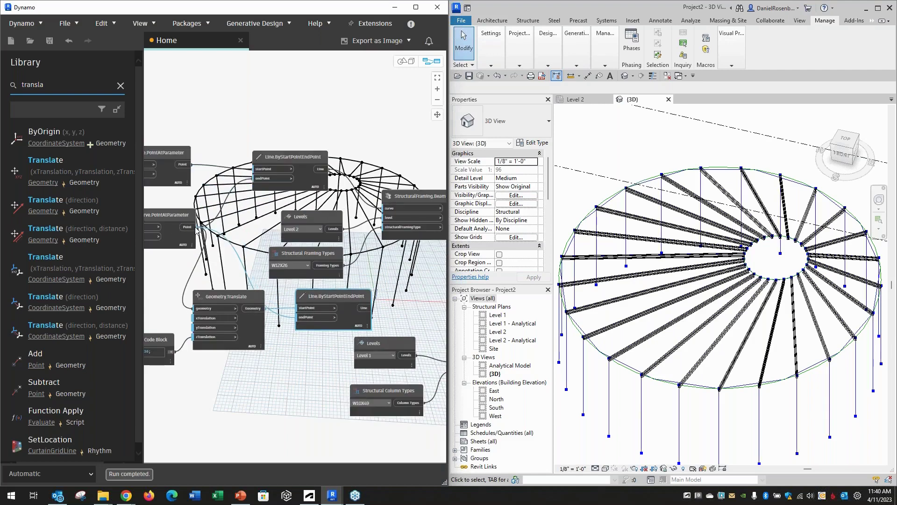
{"action": "scroll", "coordinate": [231, 320], "scroll_direction": "down", "scroll_amount": 5}
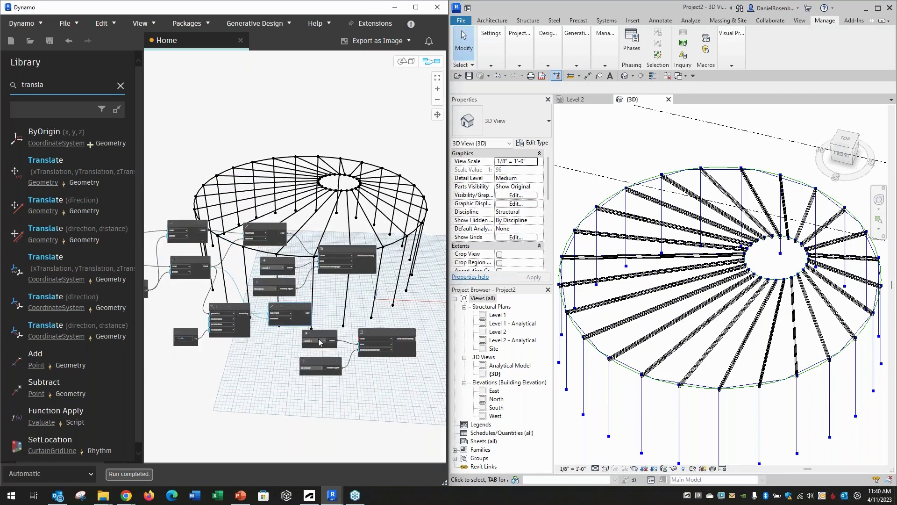
{"action": "scroll", "coordinate": [317, 333], "scroll_direction": "up", "scroll_amount": 4}
{"action": "left_click_drag", "start_coordinate": [299, 293], "coordinate": [384, 333]}
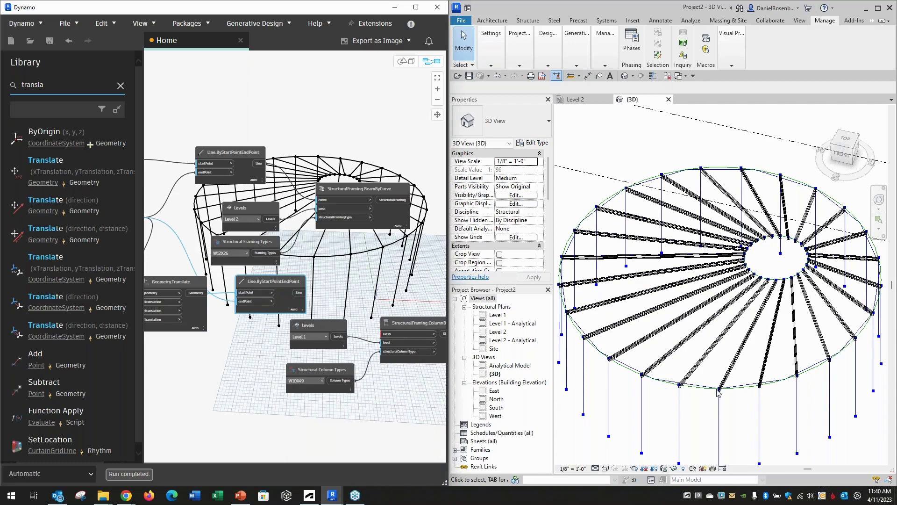
{"action": "middle_click_drag", "start_coordinate": [699, 396], "coordinate": [703, 341]}
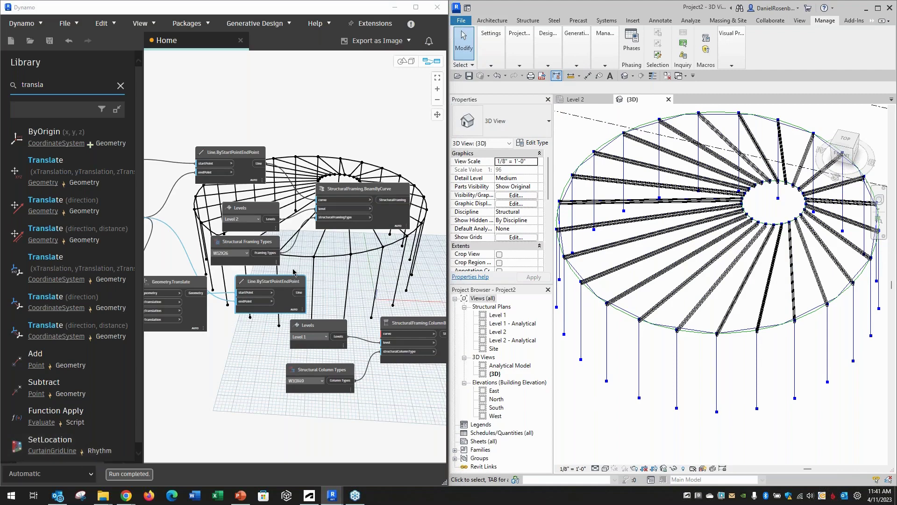
{"action": "left_click", "coordinate": [70, 473]}
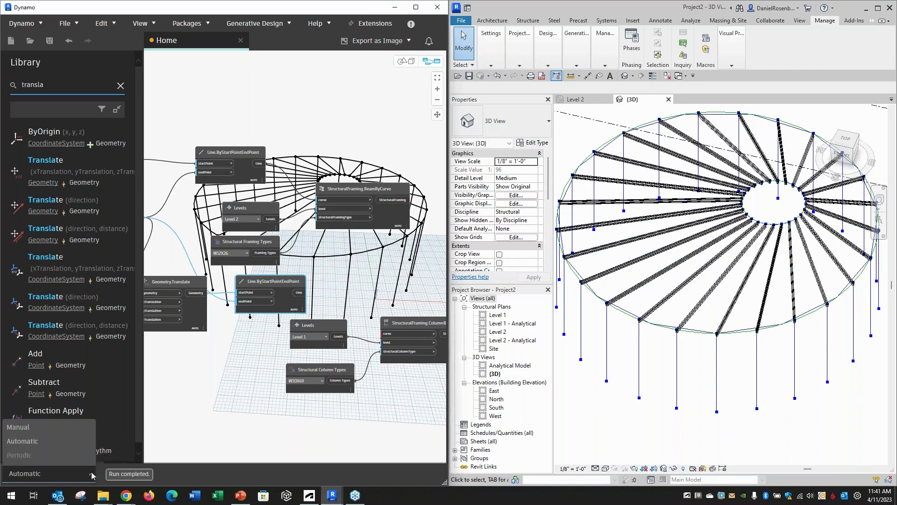
{"action": "left_click", "coordinate": [91, 473]}
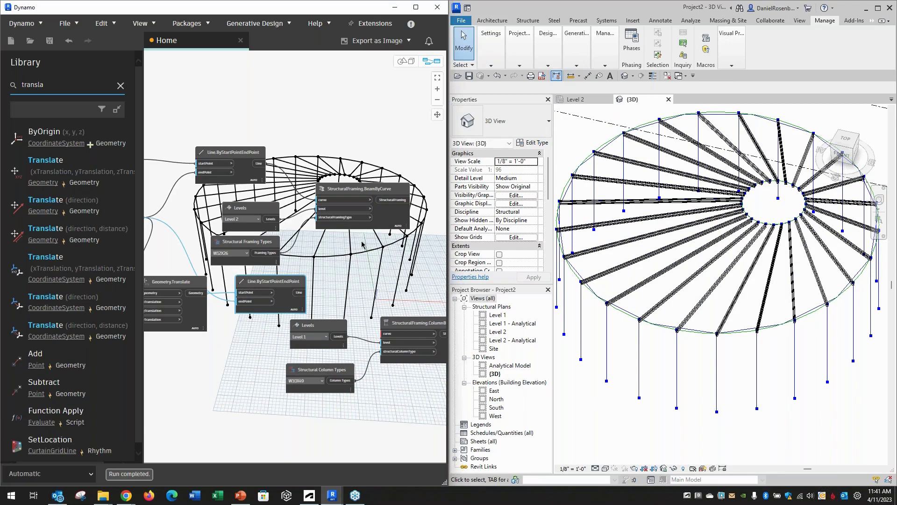
{"action": "left_click", "coordinate": [299, 293]}
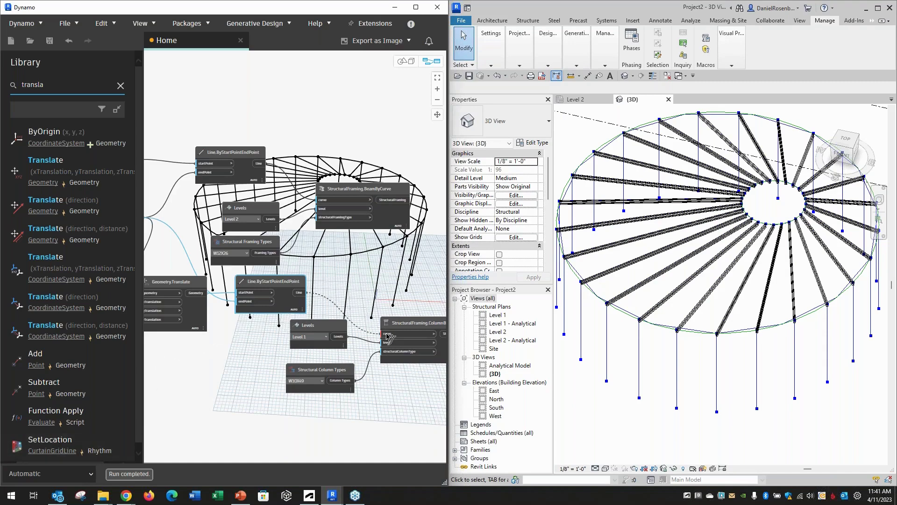
{"action": "left_click", "coordinate": [336, 293]}
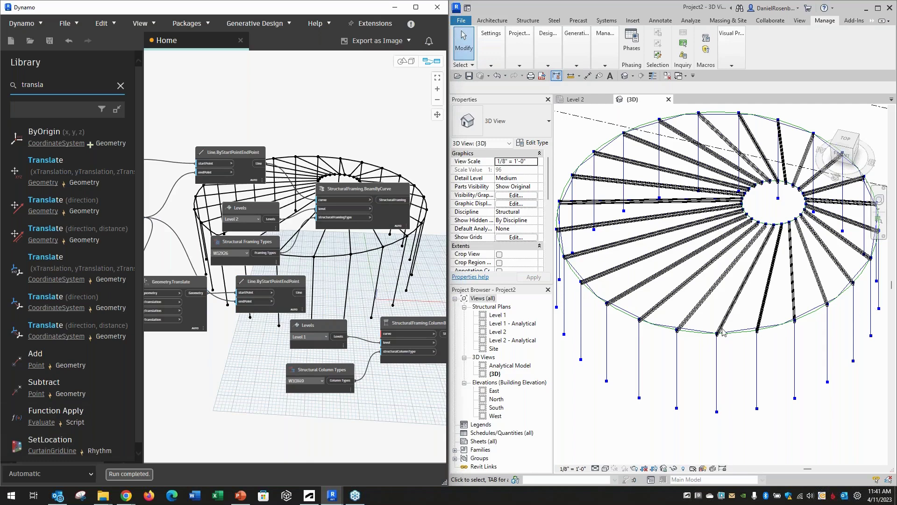
Connect the Line output of the copied Line.ByStartPointEndPoint node to the curve input of StructuralFraming.ColumnByCurve.
{"action": "left_click", "coordinate": [299, 293]}
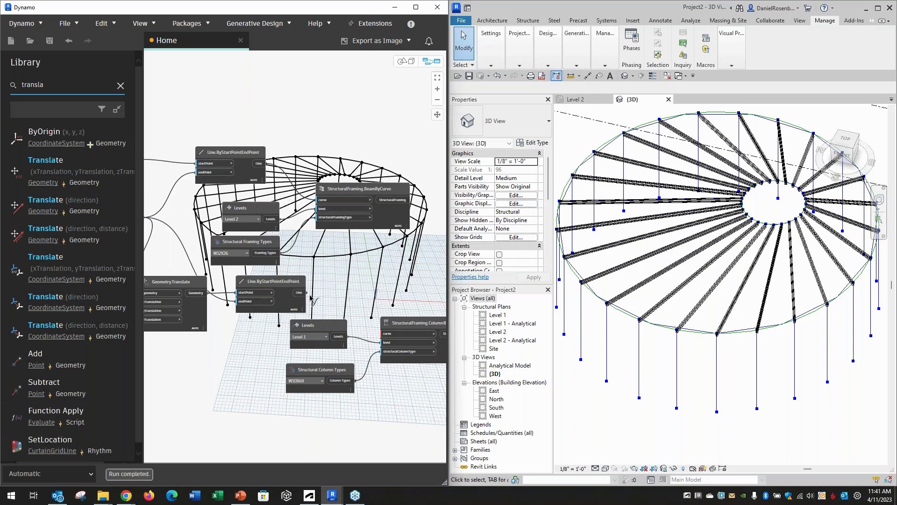
{"action": "left_click", "coordinate": [390, 334]}
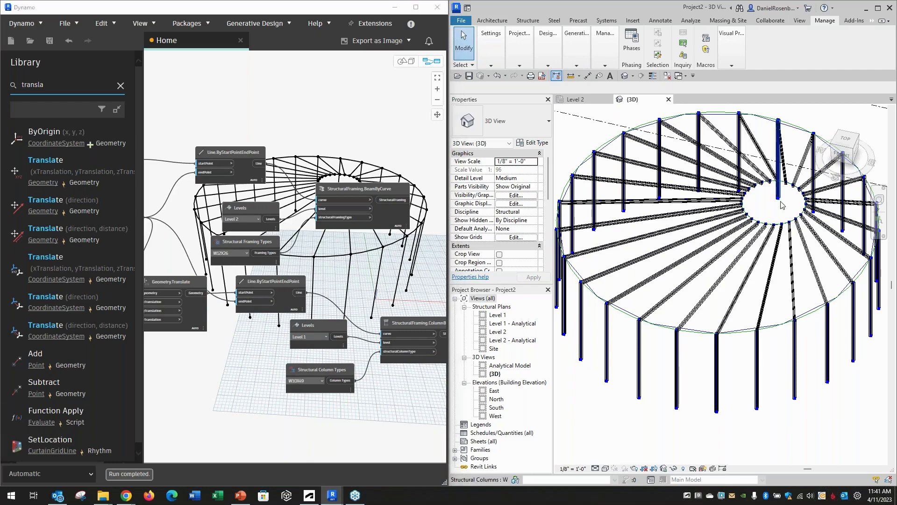
{"action": "scroll", "coordinate": [729, 253], "scroll_direction": "down", "scroll_amount": 2}
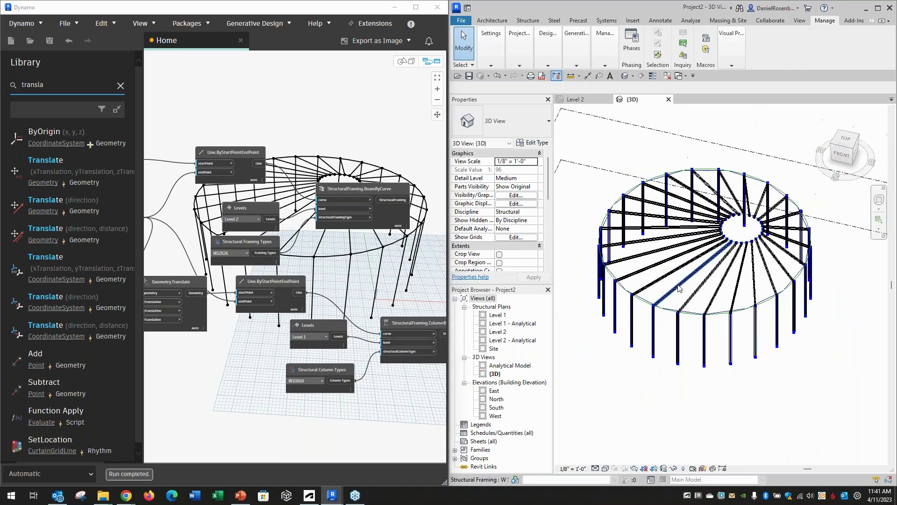
{"action": "middle_click_drag", "start_coordinate": [752, 274], "coordinate": [747, 206], "text": "shift"}
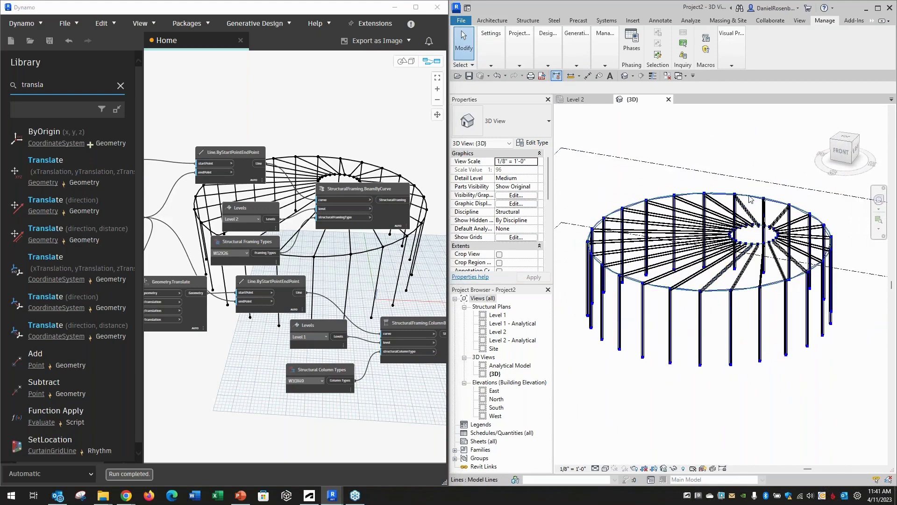
{"action": "scroll", "coordinate": [749, 194], "scroll_direction": "up", "scroll_amount": 2}
{"action": "scroll", "coordinate": [749, 193], "scroll_direction": "down", "scroll_amount": 1}
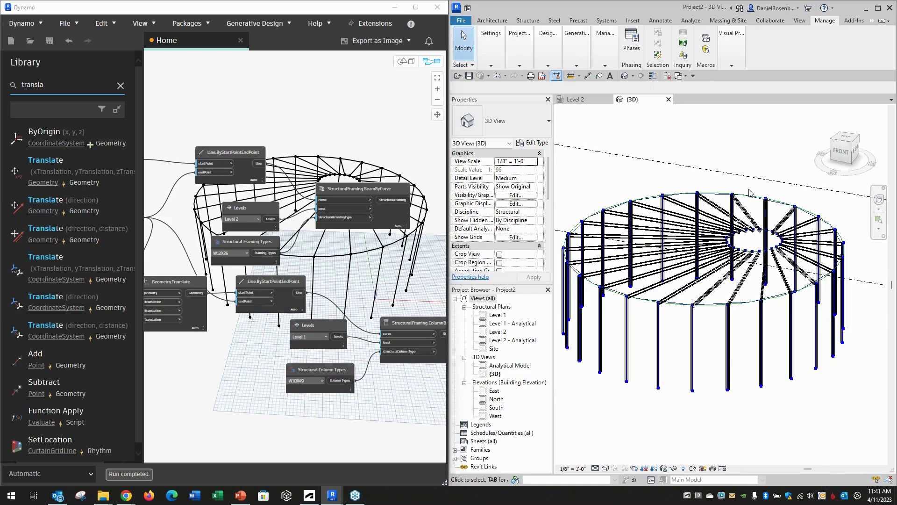
Switch to Revit and move the outer circle one way, then back the other way past its starting position, and deselect it.
{"action": "left_click_drag", "start_coordinate": [752, 200], "coordinate": [780, 200]}
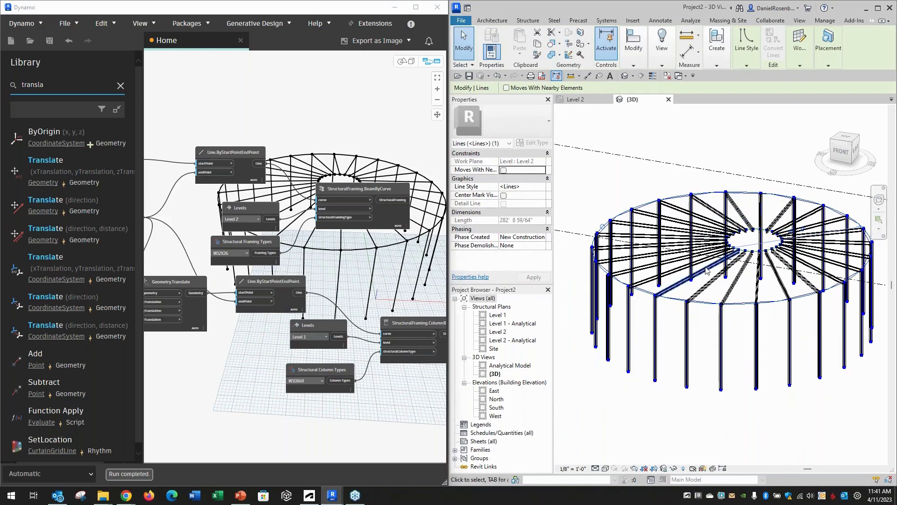
{"action": "left_click_drag", "start_coordinate": [780, 195], "coordinate": [742, 205]}
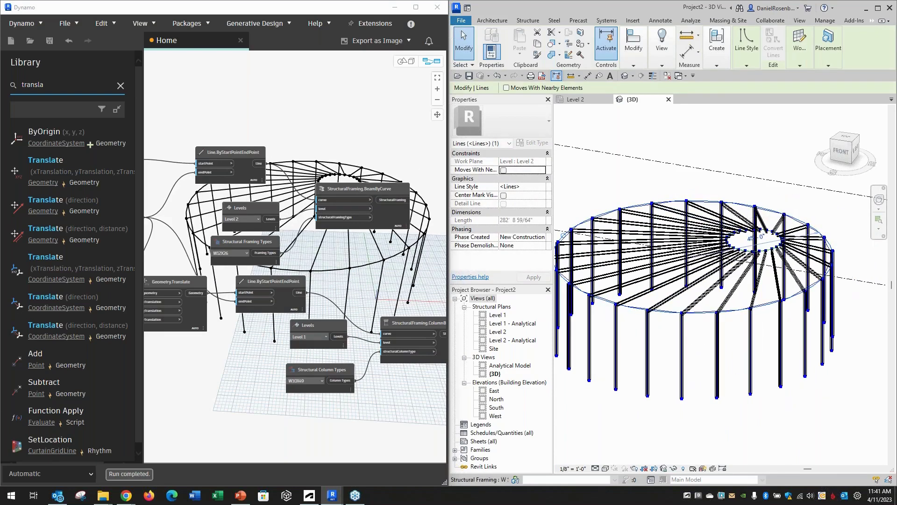
{"action": "scroll", "coordinate": [711, 328], "scroll_direction": "down", "scroll_amount": 1}
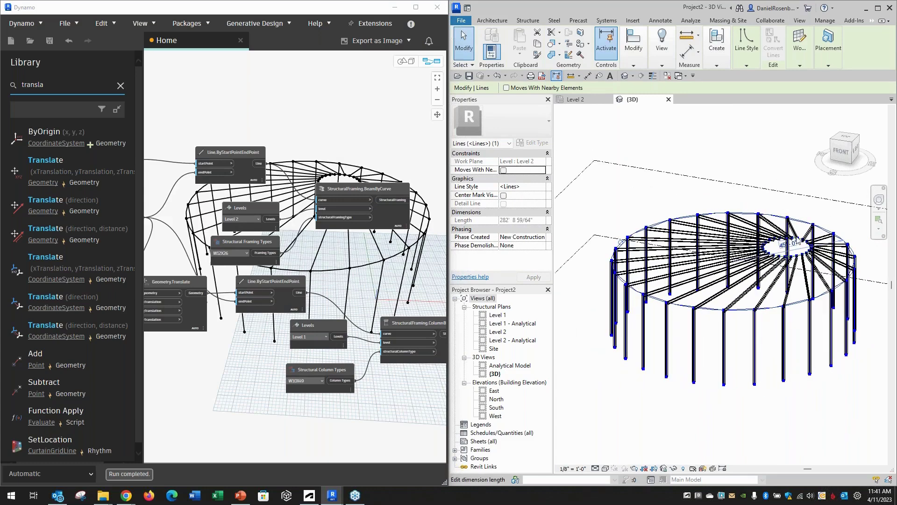
{"action": "left_click", "coordinate": [714, 202]}
{"action": "scroll", "coordinate": [352, 223], "scroll_direction": "down", "scroll_amount": 1}
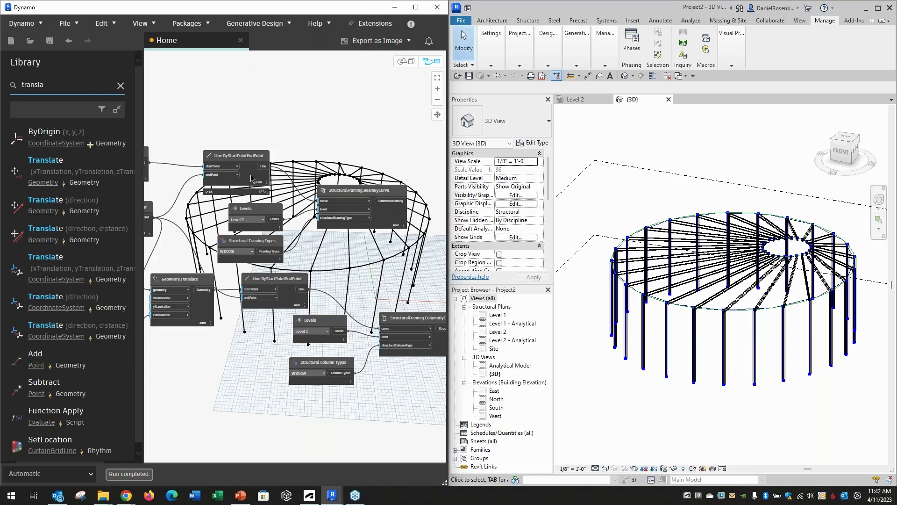
{"action": "scroll", "coordinate": [232, 217], "scroll_direction": "down", "scroll_amount": 3}
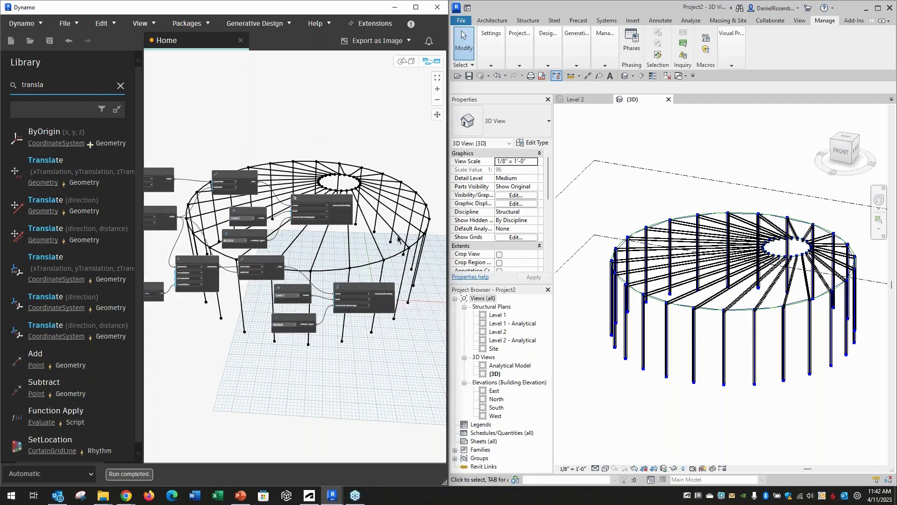
{"action": "left_click", "coordinate": [600, 192]}
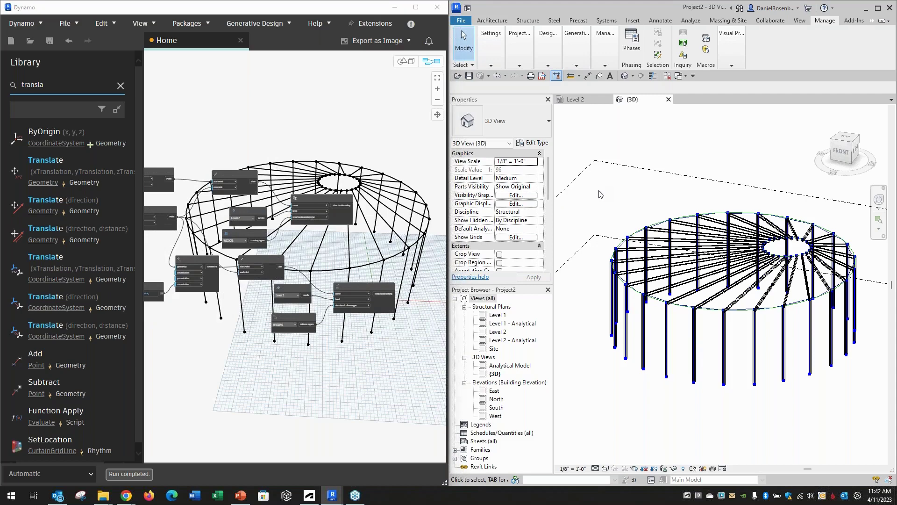
{"action": "left_click", "coordinate": [355, 134]}
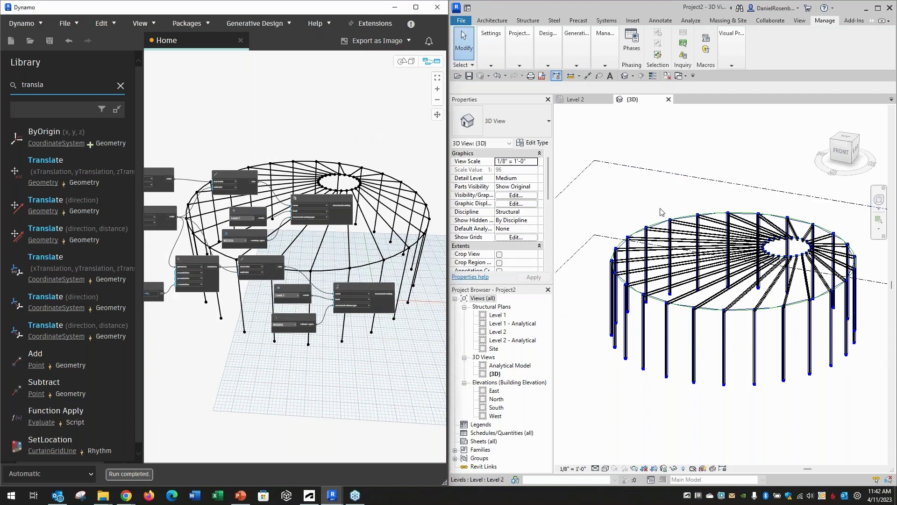
{"action": "left_click", "coordinate": [626, 196]}
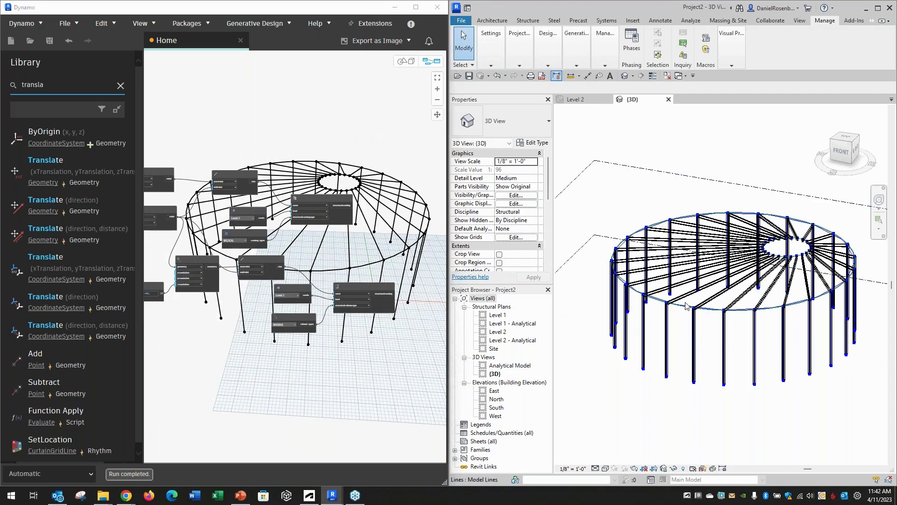
In Dynamo, duplicate the Geometry.Translate node and place the copy below the original.
{"action": "scroll", "coordinate": [395, 224], "scroll_direction": "down", "scroll_amount": 4}
{"action": "scroll", "coordinate": [189, 213], "scroll_direction": "up", "scroll_amount": 4}
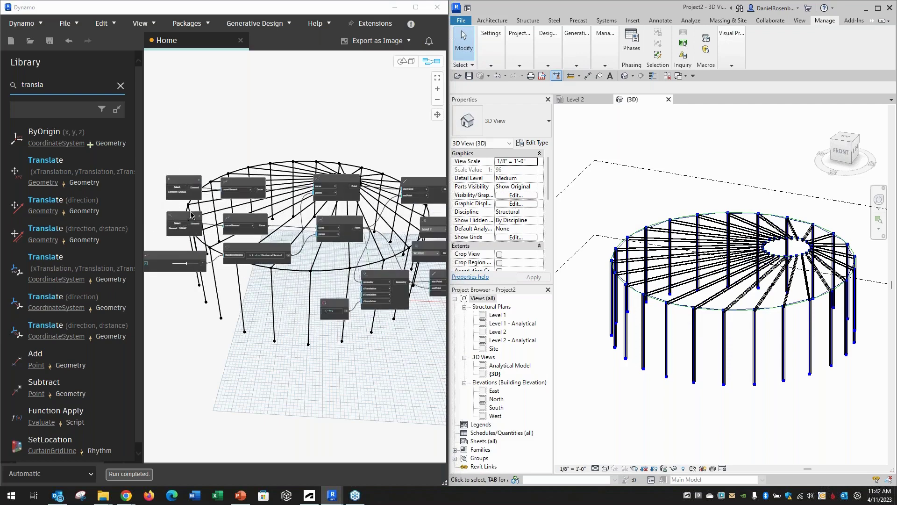
{"action": "scroll", "coordinate": [231, 226], "scroll_direction": "down", "scroll_amount": 4}
{"action": "scroll", "coordinate": [340, 288], "scroll_direction": "up", "scroll_amount": 4}
{"action": "scroll", "coordinate": [340, 290], "scroll_direction": "up", "scroll_amount": 2}
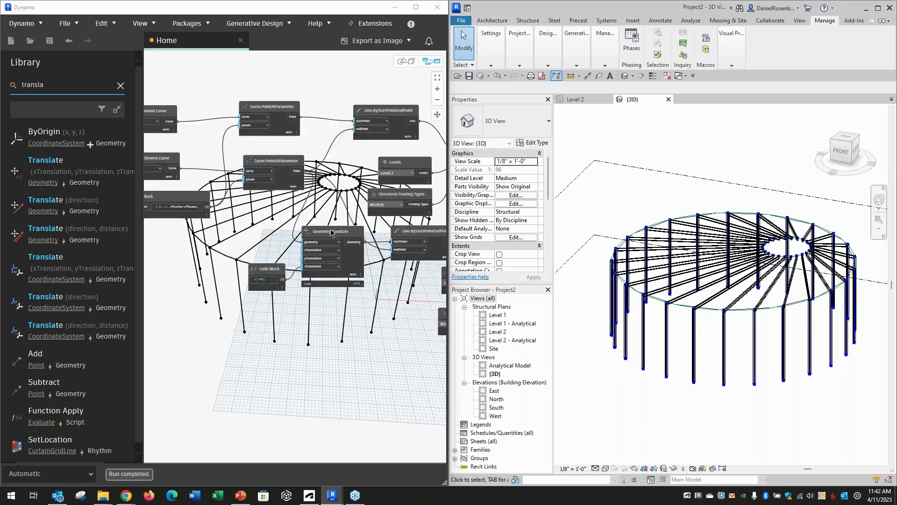
{"action": "left_click", "coordinate": [320, 234]}
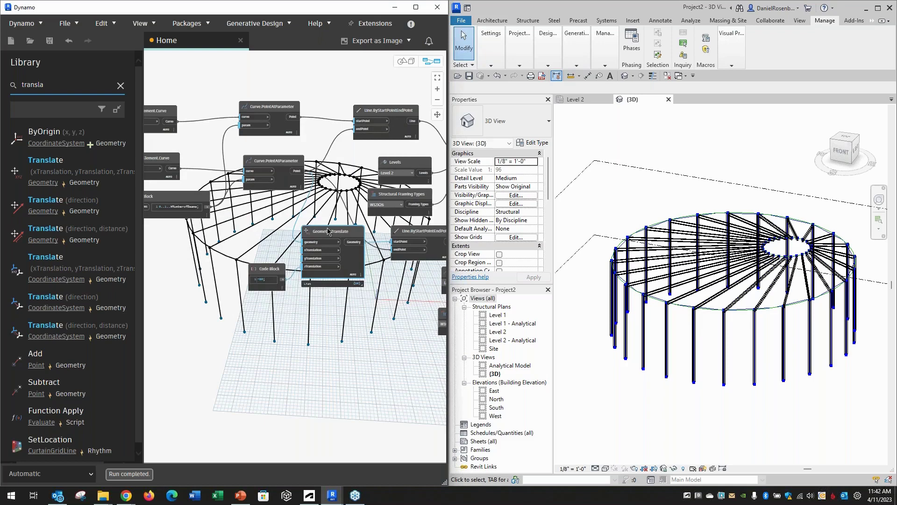
{"action": "left_click", "coordinate": [327, 367]}
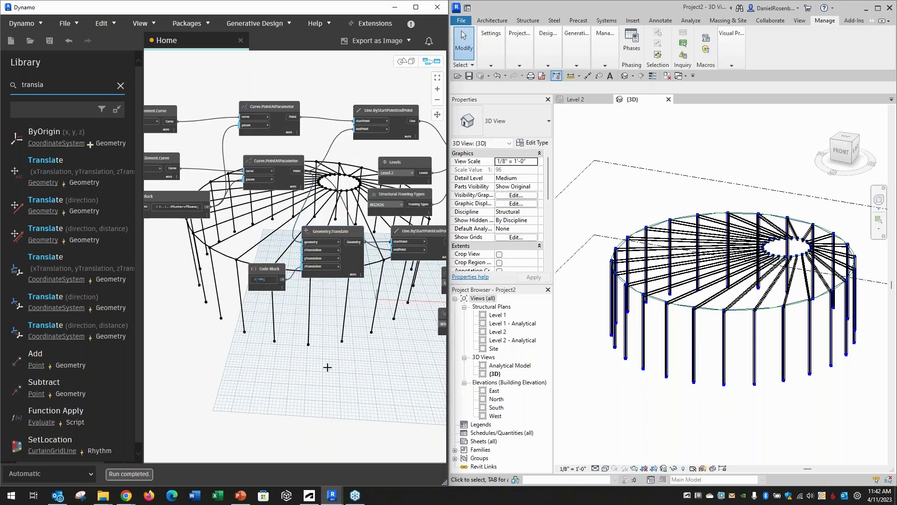
{"action": "key", "text": "ctrl+v"}
{"action": "left_click_drag", "start_coordinate": [387, 247], "coordinate": [321, 320]}
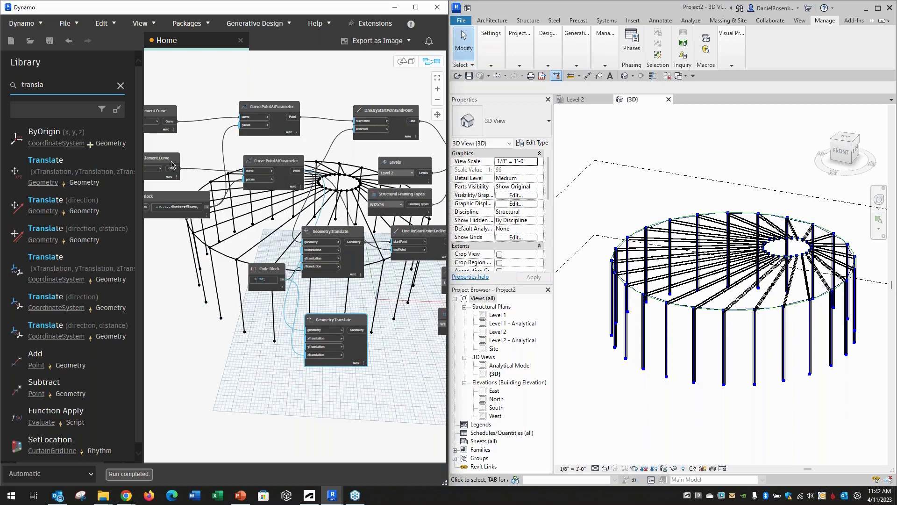
Connect the outer circle's CurveElement.Curve output to the geometry input of the copied Geometry.Translate node.
{"action": "scroll", "coordinate": [289, 206], "scroll_direction": "down", "scroll_amount": 1}
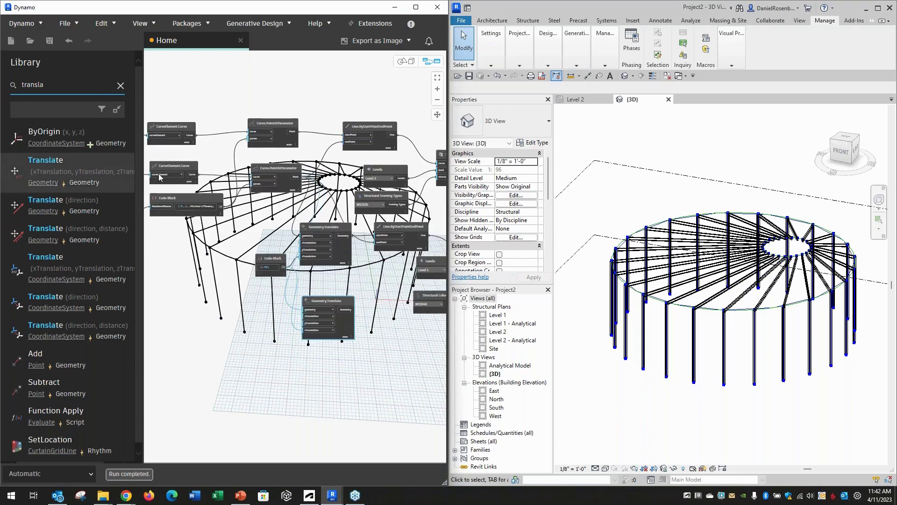
{"action": "scroll", "coordinate": [178, 175], "scroll_direction": "down", "scroll_amount": 1}
{"action": "scroll", "coordinate": [187, 175], "scroll_direction": "up", "scroll_amount": 3}
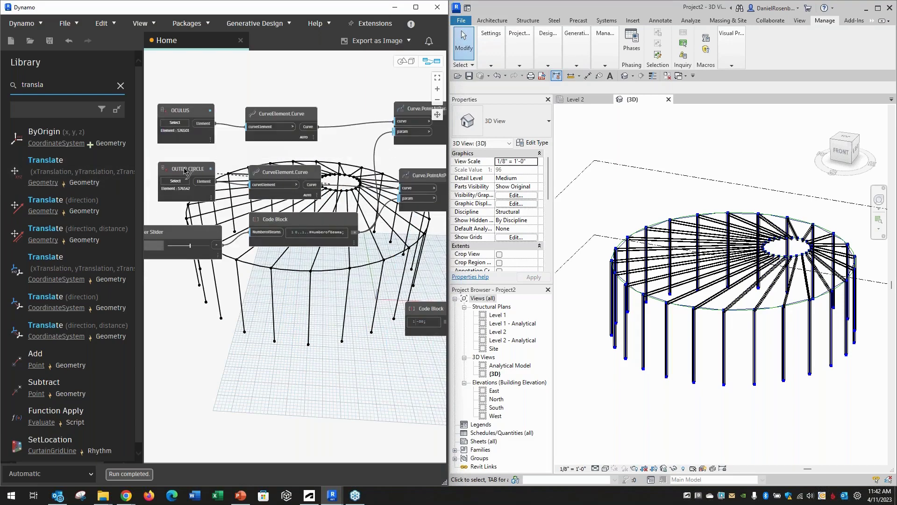
{"action": "scroll", "coordinate": [186, 171], "scroll_direction": "down", "scroll_amount": 3}
{"action": "scroll", "coordinate": [330, 286], "scroll_direction": "up", "scroll_amount": 2}
{"action": "left_click", "coordinate": [371, 297]}
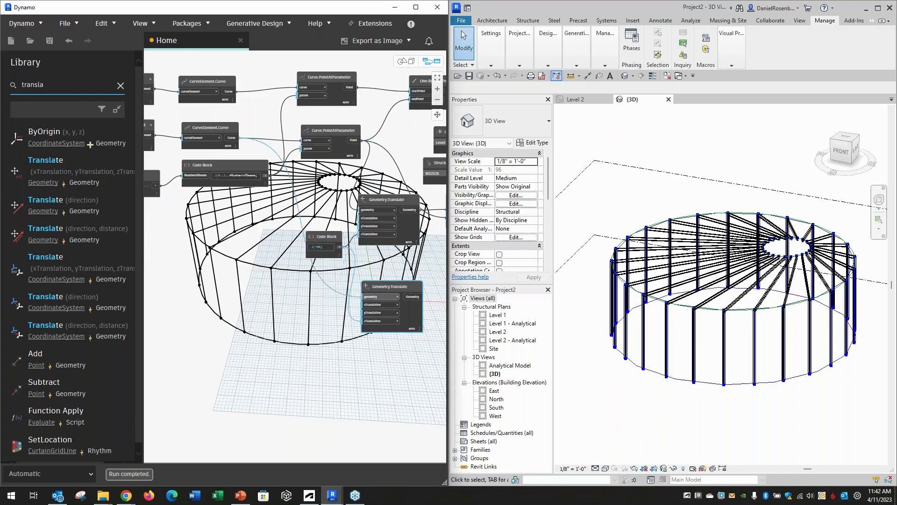
Search the library for "floor" and add the Floor.ByOutlineTypeAndLevel node that takes outline, floorType and level, placing it below the column nodes.
{"action": "scroll", "coordinate": [210, 286], "scroll_direction": "down", "scroll_amount": 2}
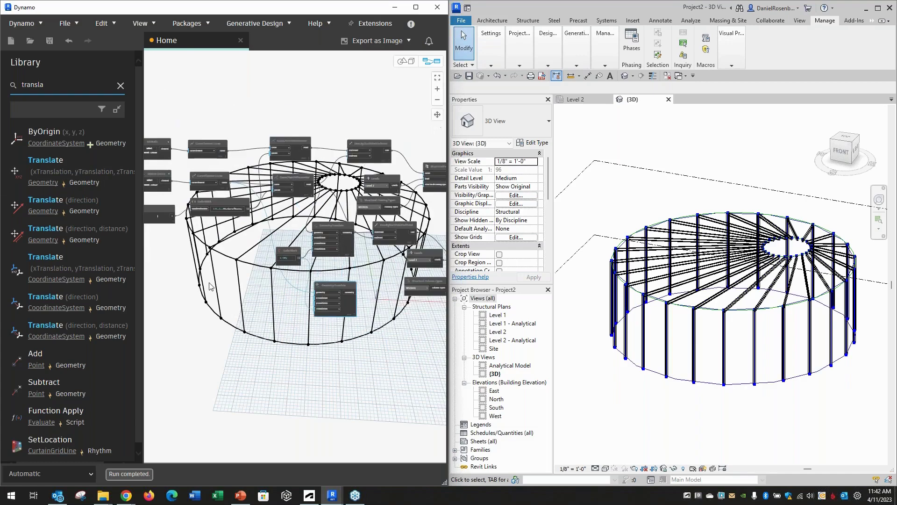
{"action": "scroll", "coordinate": [187, 280], "scroll_direction": "down", "scroll_amount": 2}
{"action": "scroll", "coordinate": [333, 307], "scroll_direction": "up", "scroll_amount": 2}
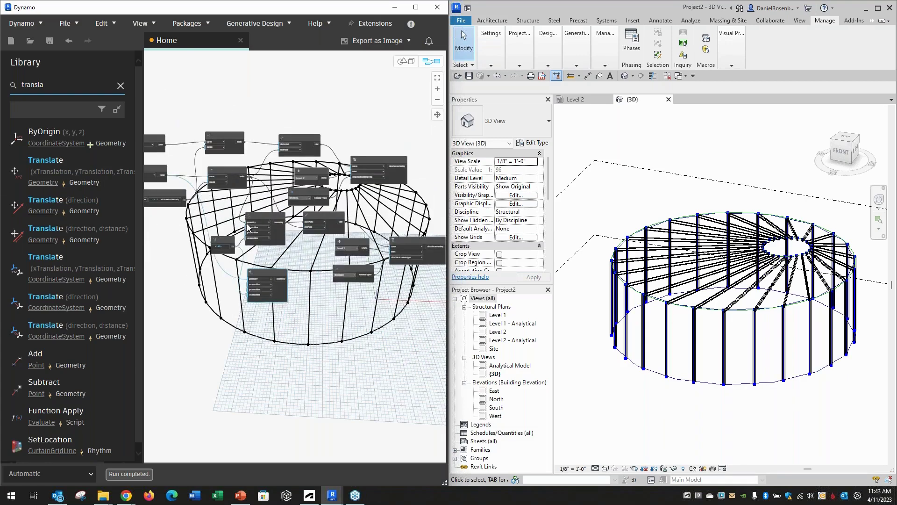
{"action": "left_click", "coordinate": [70, 86]}
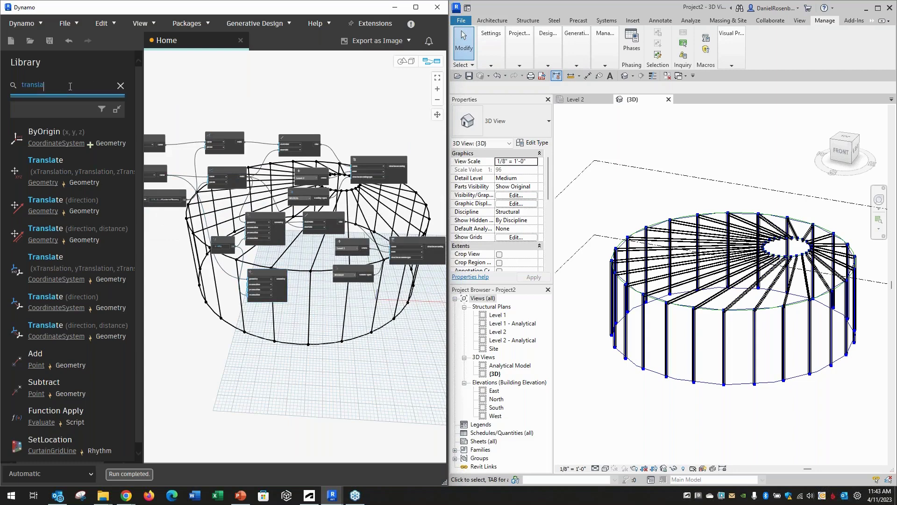
{"action": "left_click", "coordinate": [120, 87]}
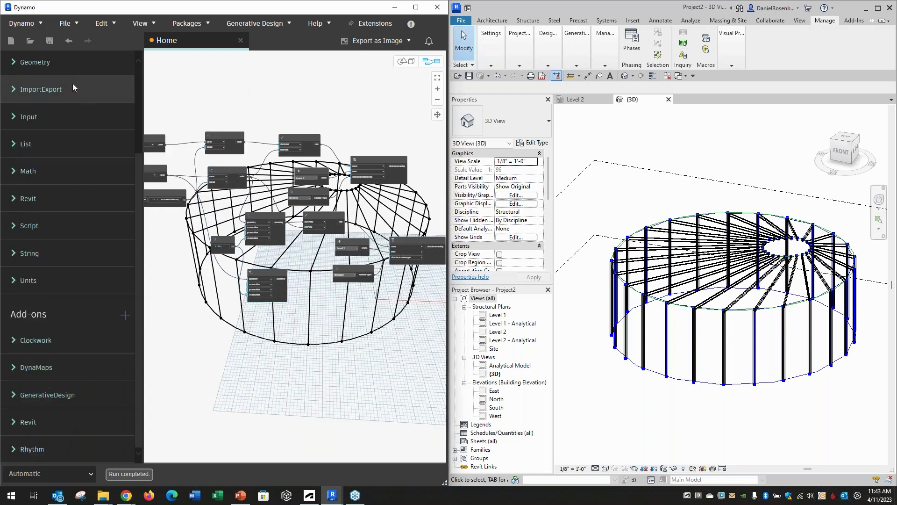
{"action": "type", "text": "floor"}
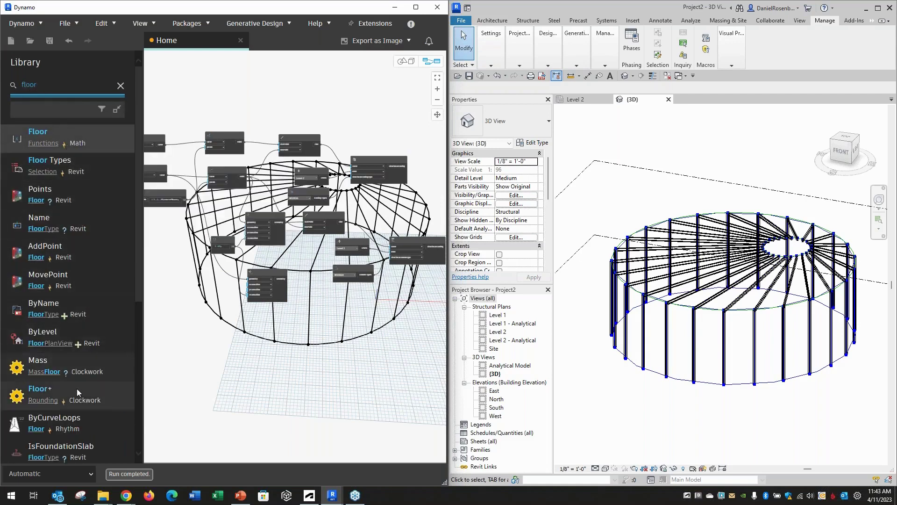
{"action": "scroll", "coordinate": [78, 390], "scroll_direction": "down", "scroll_amount": 3}
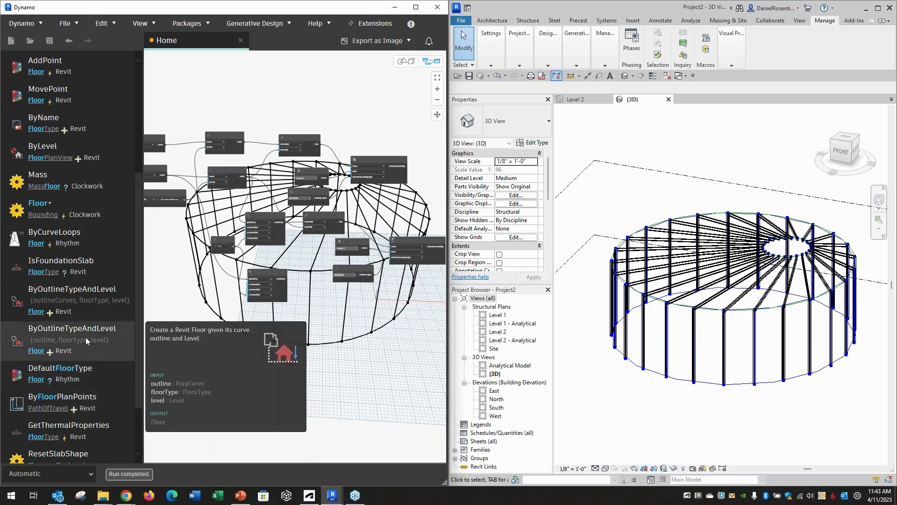
{"action": "left_click_drag", "start_coordinate": [86, 337], "coordinate": [413, 303]}
Connect the copied Geometry.Translate node's Geometry output to the outline input of Floor.ByOutlineTypeAndLevel.
{"action": "scroll", "coordinate": [424, 330], "scroll_direction": "up", "scroll_amount": 3}
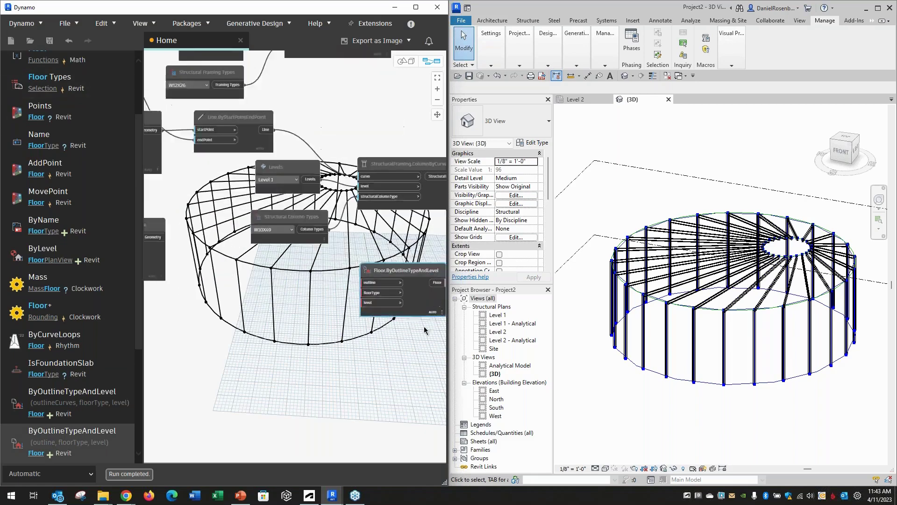
{"action": "scroll", "coordinate": [384, 231], "scroll_direction": "down", "scroll_amount": 2}
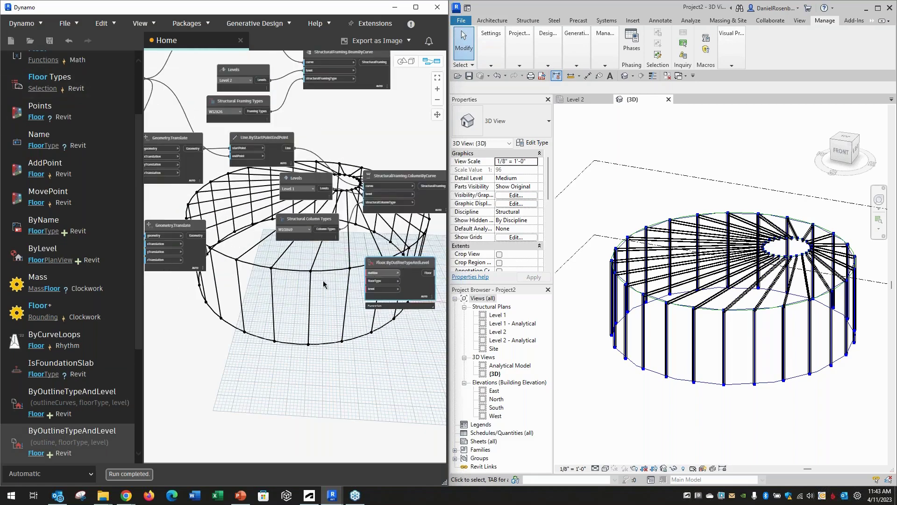
{"action": "left_click", "coordinate": [204, 235]}
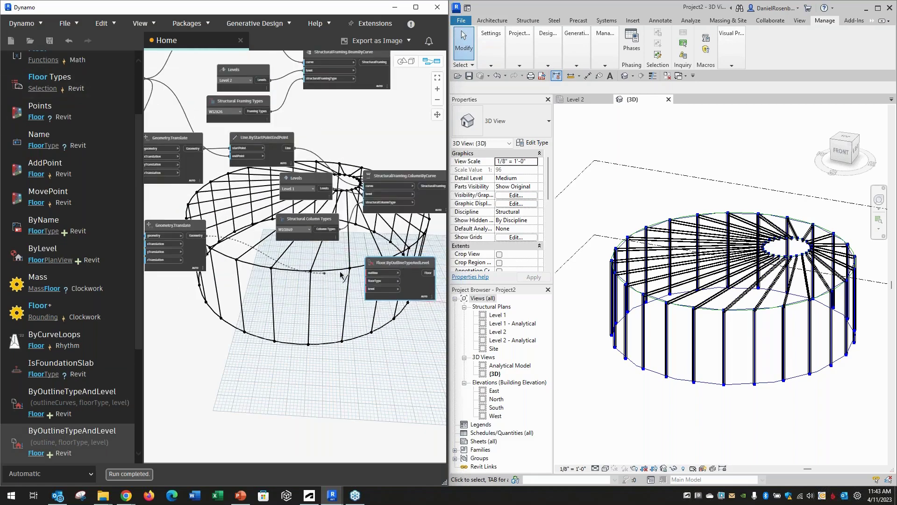
{"action": "left_click", "coordinate": [371, 272]}
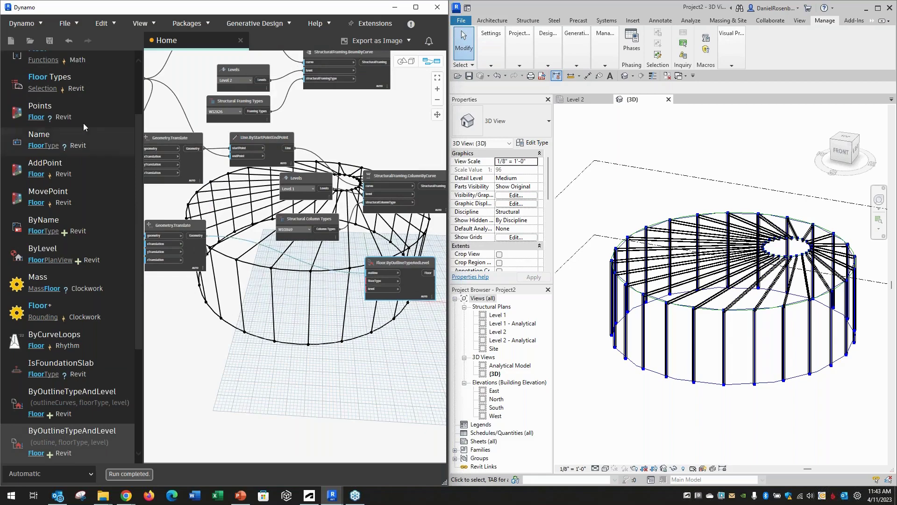
Add a Floor Types node set to Generic - 12" and connect it to the floorType input of Floor.ByOutlineTypeAndLevel.
{"action": "scroll", "coordinate": [75, 127], "scroll_direction": "up", "scroll_amount": 3}
{"action": "double_click", "coordinate": [27, 83]}
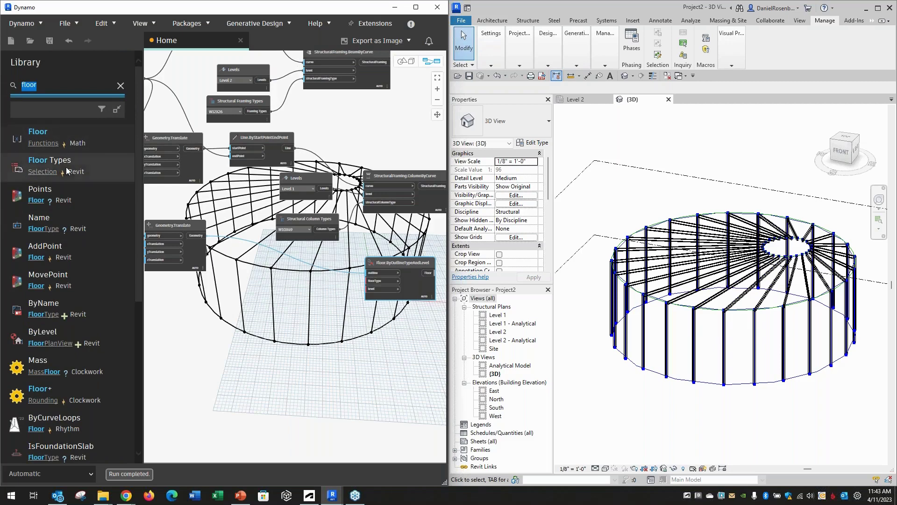
{"action": "left_click_drag", "start_coordinate": [49, 164], "coordinate": [298, 301]}
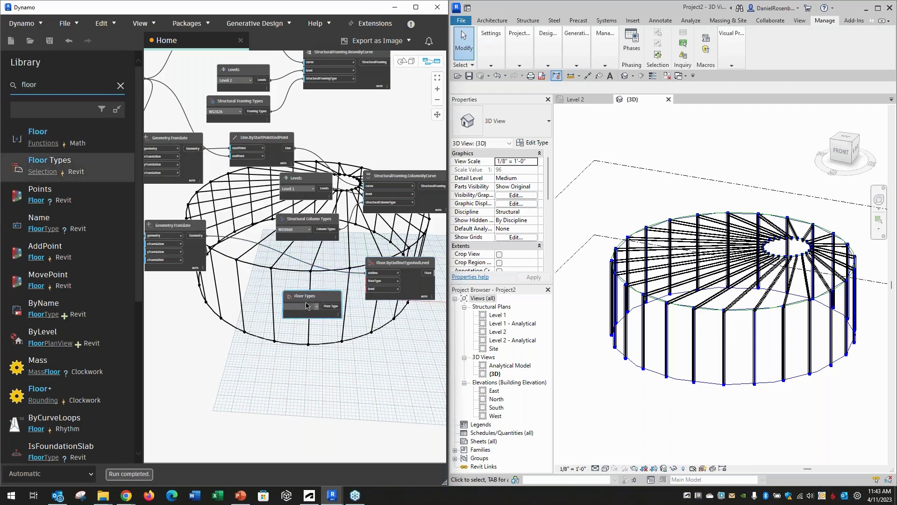
{"action": "left_click", "coordinate": [308, 306]}
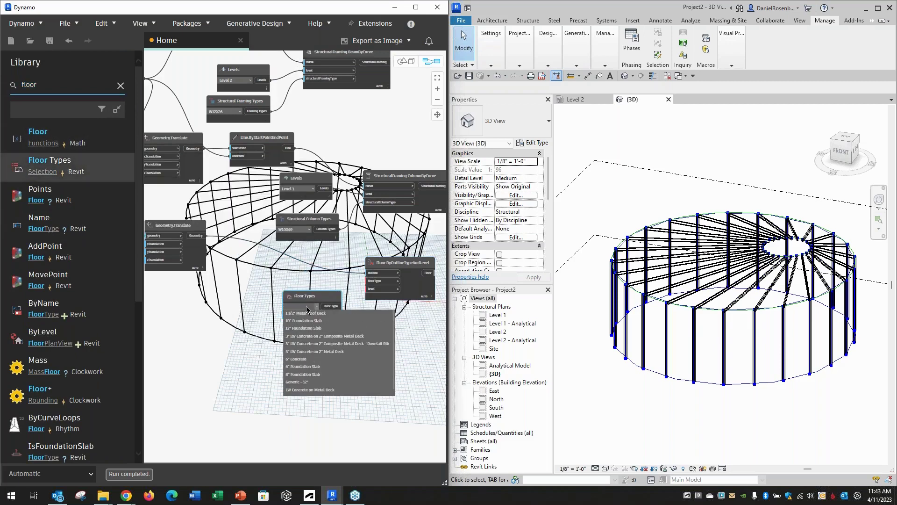
{"action": "left_click", "coordinate": [309, 382]}
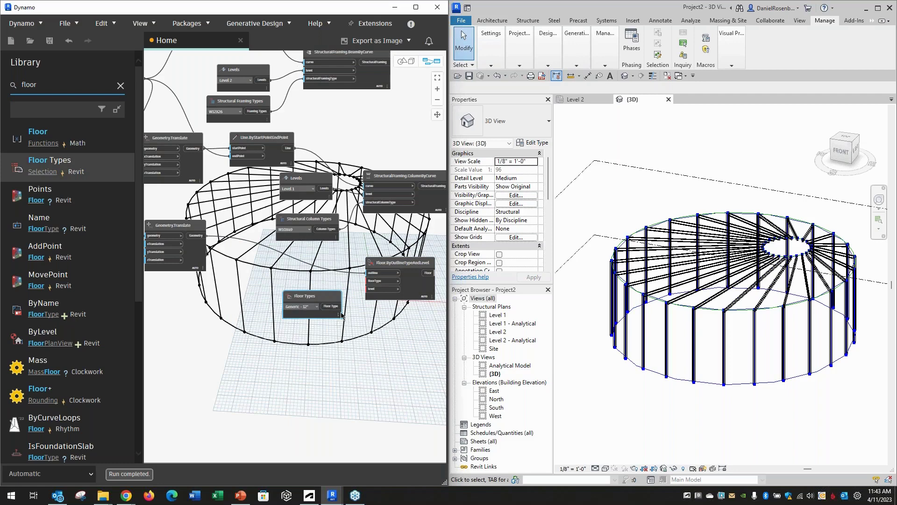
{"action": "left_click", "coordinate": [379, 285]}
Connect the existing Level 1 Levels node to the level input of Floor.ByOutlineTypeAndLevel.
{"action": "scroll", "coordinate": [383, 316], "scroll_direction": "up", "scroll_amount": 3}
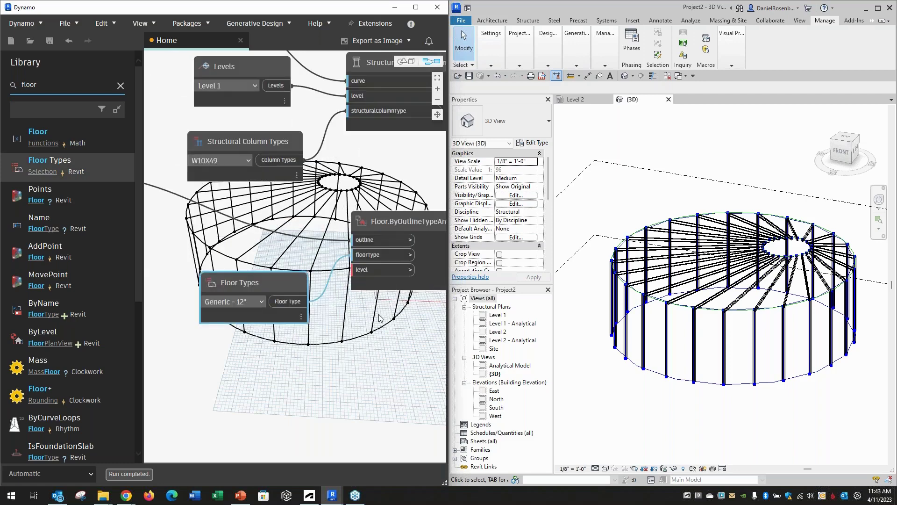
{"action": "scroll", "coordinate": [402, 316], "scroll_direction": "down", "scroll_amount": 3}
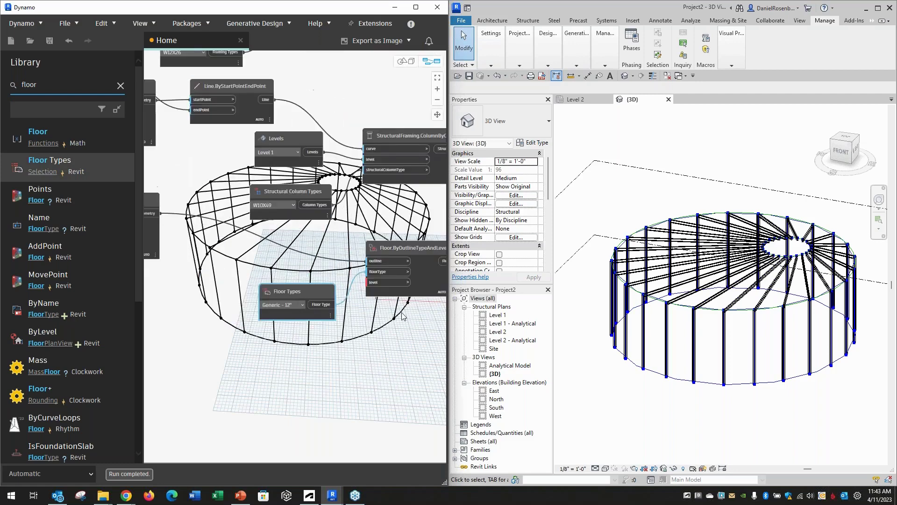
{"action": "left_click", "coordinate": [323, 153]}
{"action": "scroll", "coordinate": [350, 251], "scroll_direction": "up", "scroll_amount": 2}
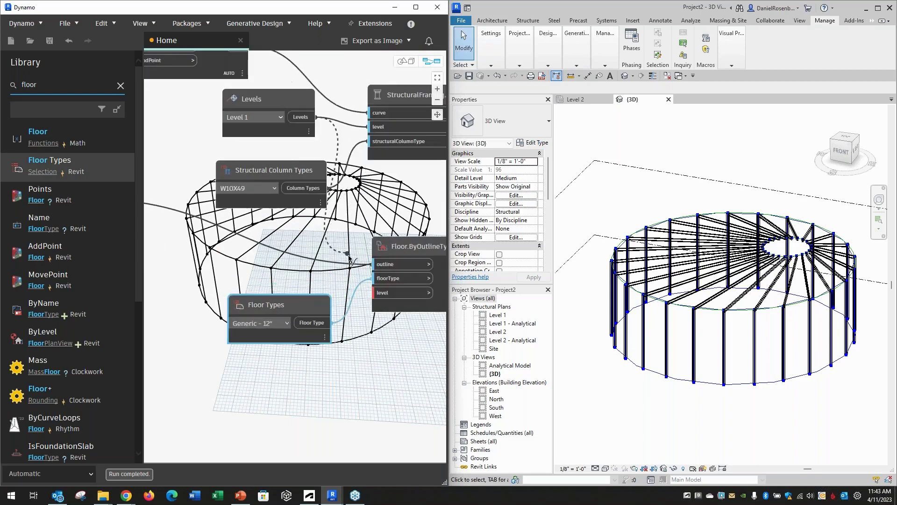
{"action": "left_click", "coordinate": [379, 293]}
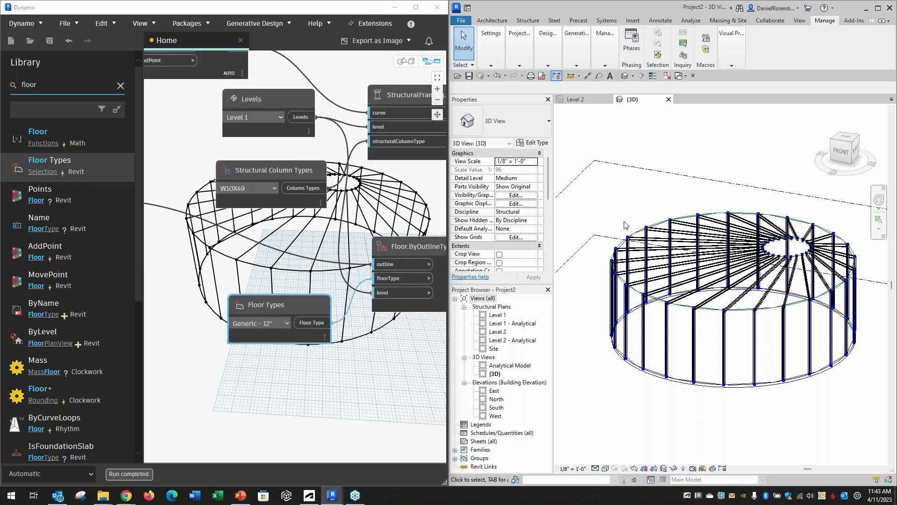
{"action": "scroll", "coordinate": [850, 368], "scroll_direction": "down", "scroll_amount": 1}
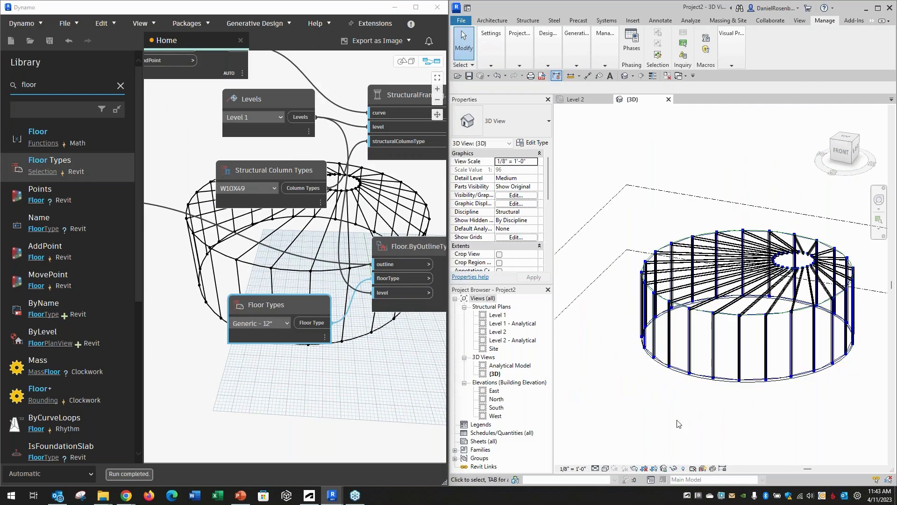
Switch to Revit, minimizing the Dynamo window and maximizing the Revit window to fill the screen.
{"action": "left_click", "coordinate": [877, 7]}
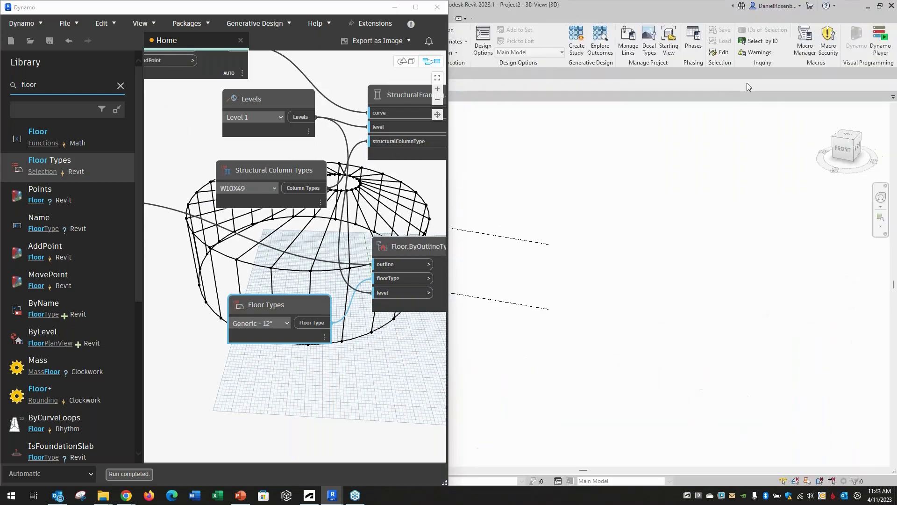
{"action": "left_click_drag", "start_coordinate": [690, 13], "coordinate": [650, 39]}
{"action": "left_click", "coordinate": [395, 8]}
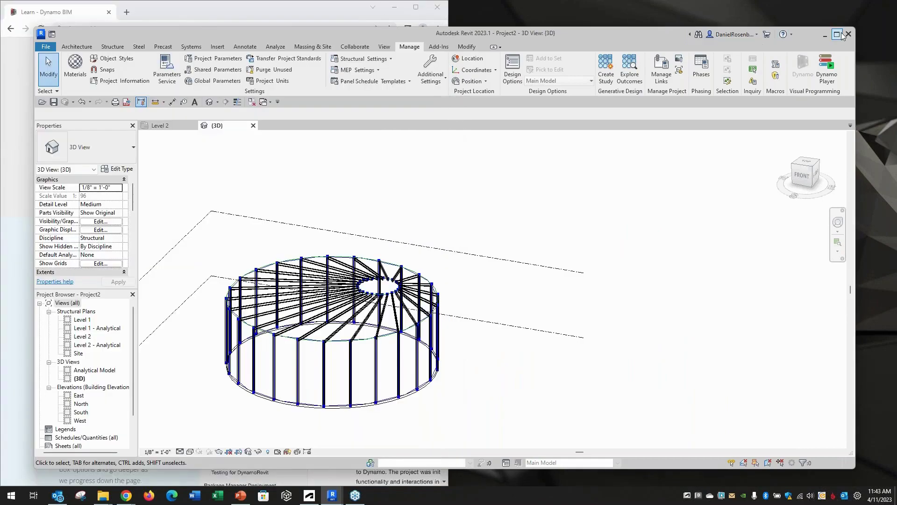
{"action": "left_click", "coordinate": [837, 34]}
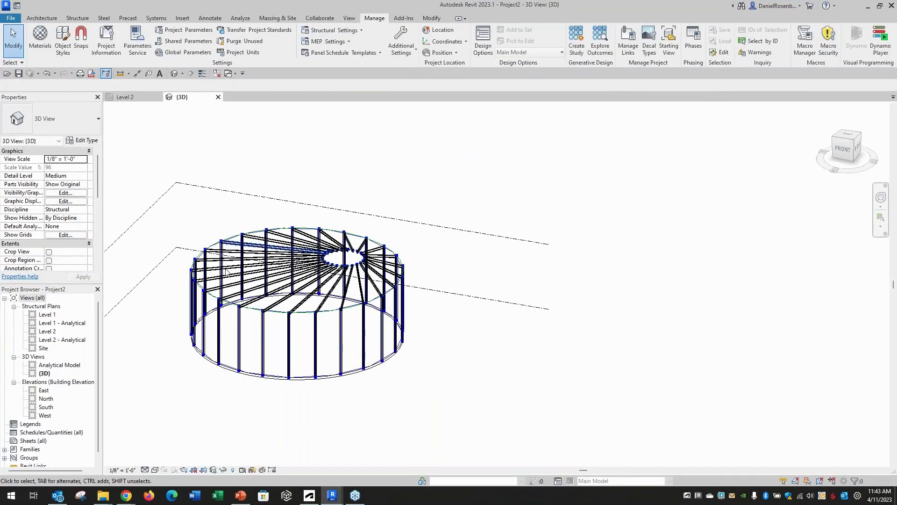
Set the visual style of the {3D} view to Shaded.
{"action": "scroll", "coordinate": [135, 304], "scroll_direction": "up", "scroll_amount": 2}
{"action": "scroll", "coordinate": [135, 304], "scroll_direction": "up", "scroll_amount": 1}
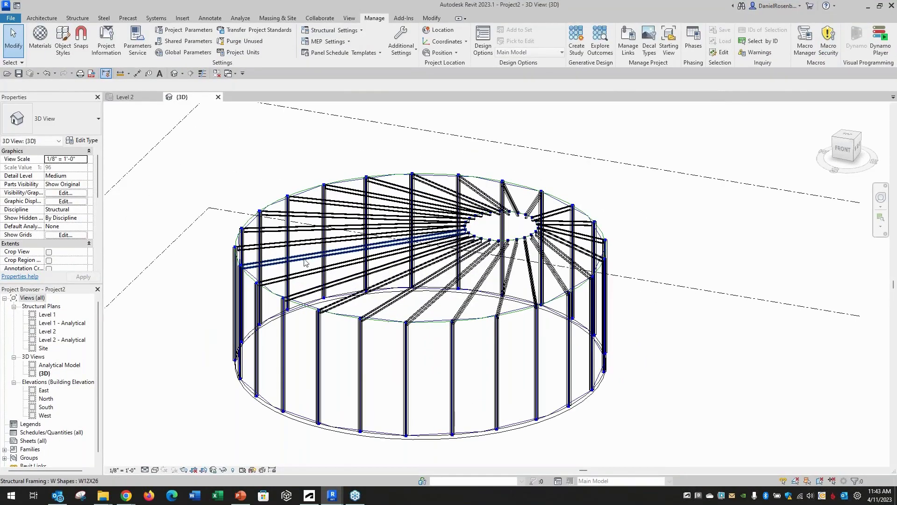
{"action": "left_click", "coordinate": [155, 470]}
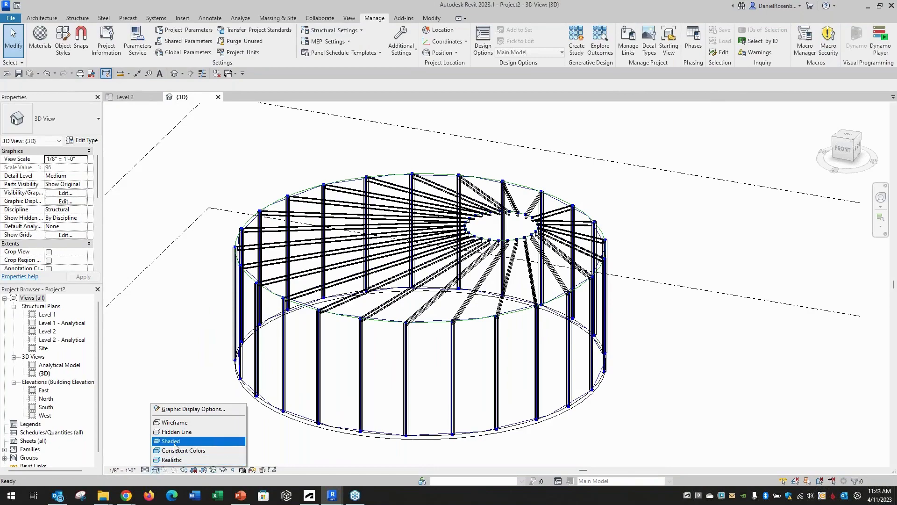
{"action": "left_click", "coordinate": [173, 450]}
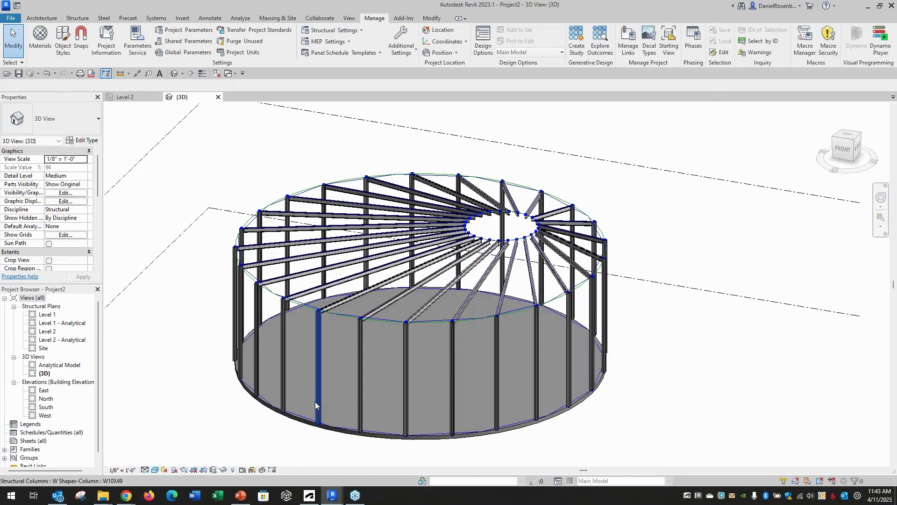
Shift the outer model-line circle sideways on Level 2 to try different freehand positions around the oculus, and then deselect it.
{"action": "middle_click_drag", "start_coordinate": [318, 406], "coordinate": [200, 421], "text": "shift"}
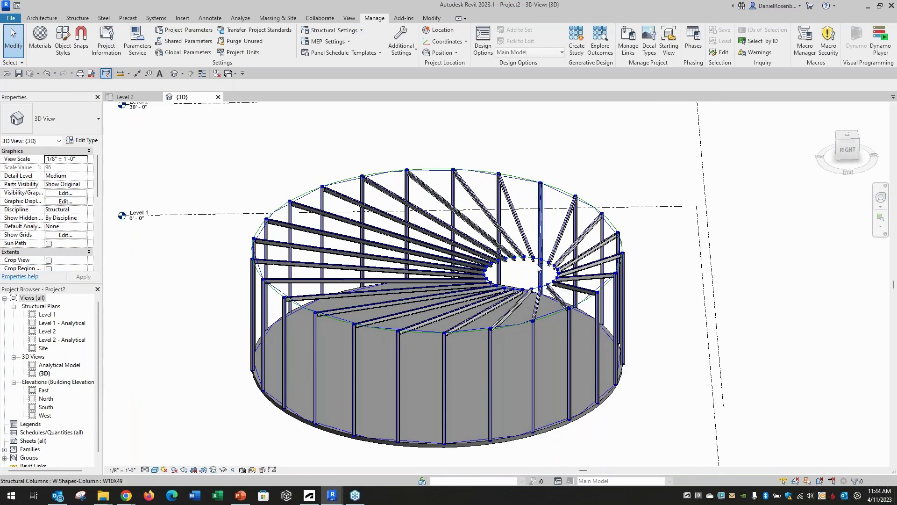
{"action": "left_click", "coordinate": [532, 180]}
{"action": "left_click_drag", "start_coordinate": [532, 180], "coordinate": [601, 197]}
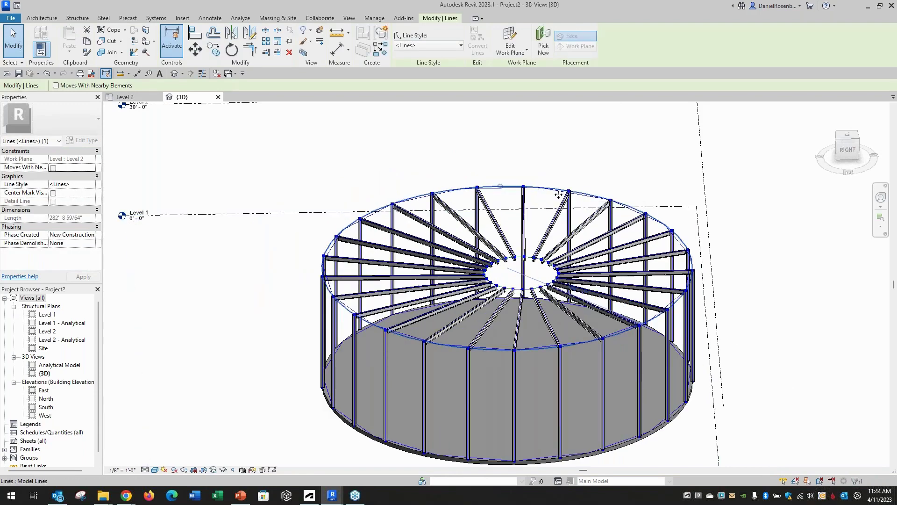
{"action": "left_click_drag", "start_coordinate": [539, 190], "coordinate": [498, 183]}
{"action": "key", "text": "Escape"}
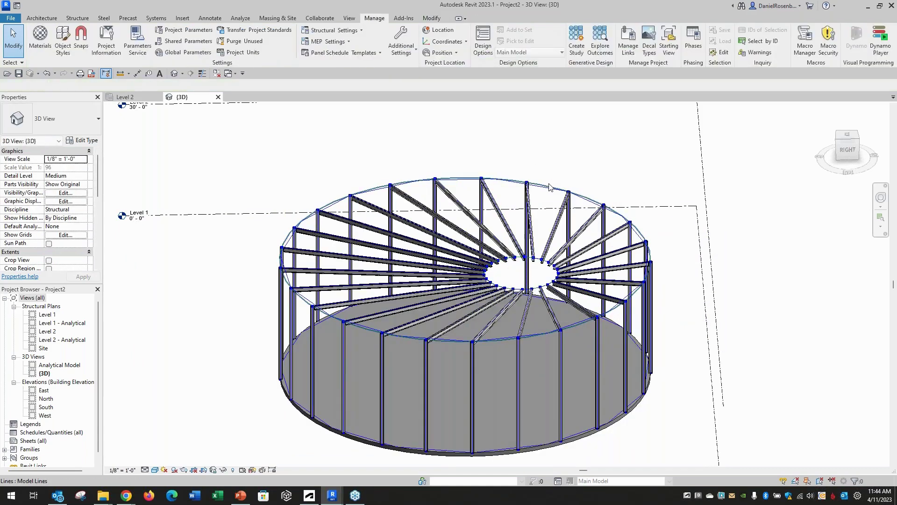
Set the radius of the outer model-line circle to 60 feet and deselect it.
{"action": "left_click", "coordinate": [550, 187]}
{"action": "left_click", "coordinate": [528, 279]}
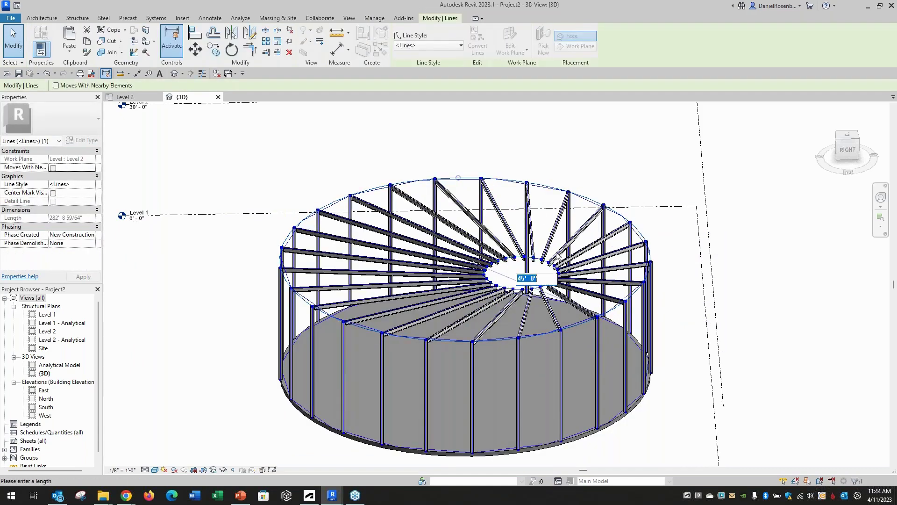
{"action": "type", "text": "60"}
{"action": "key", "text": "Return"}
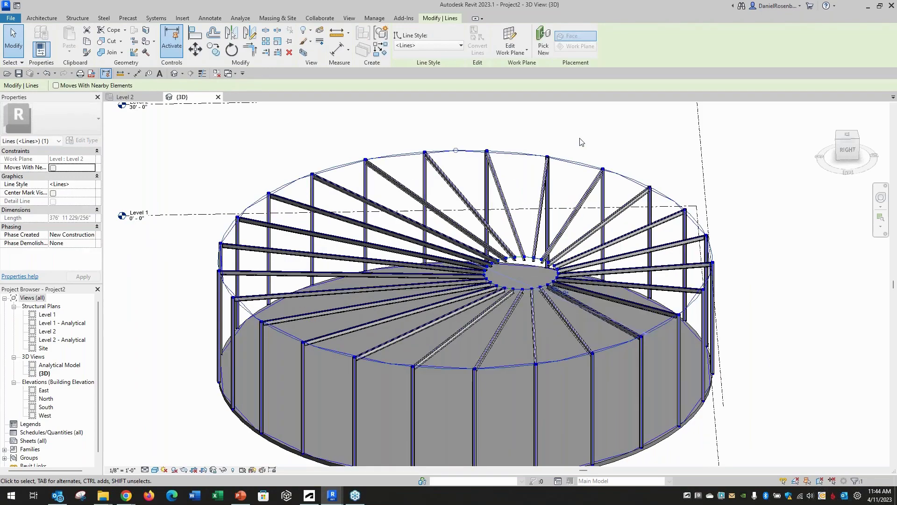
{"action": "key", "text": "Escape"}
{"action": "scroll", "coordinate": [393, 267], "scroll_direction": "down", "scroll_amount": 2}
{"action": "middle_click_drag", "start_coordinate": [357, 276], "coordinate": [261, 181], "text": "shift"}
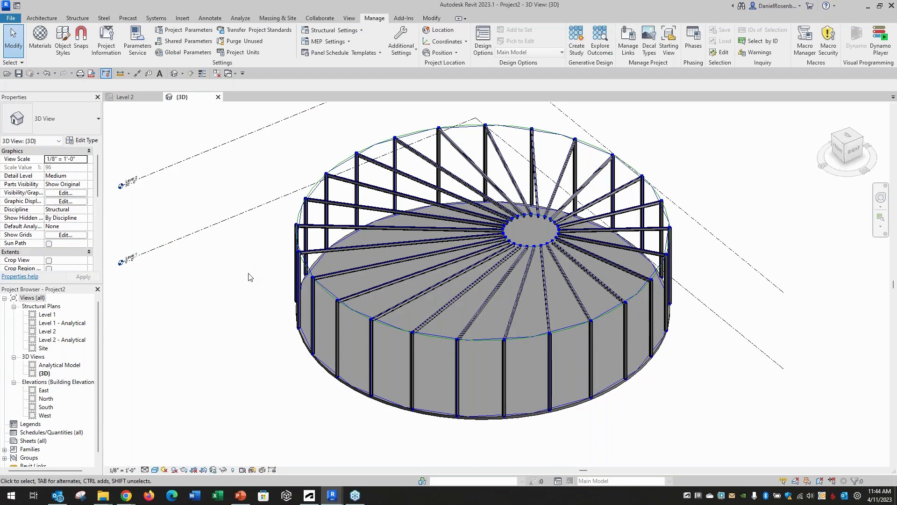
Open the Level 1 structural plan and place a camera southwest of the building, aimed across it at a target beyond the northeast side.
{"action": "double_click", "coordinate": [47, 315]}
{"action": "scroll", "coordinate": [411, 271], "scroll_direction": "down", "scroll_amount": 1}
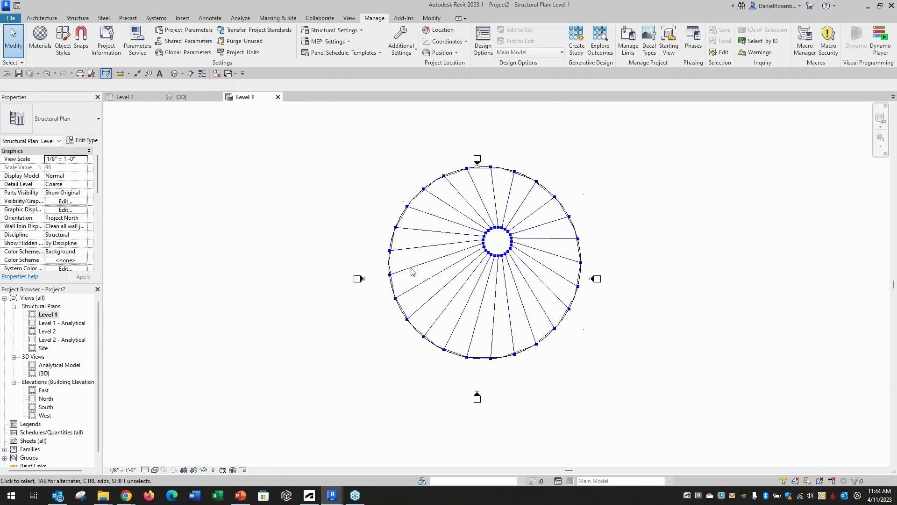
{"action": "left_click", "coordinate": [184, 74]}
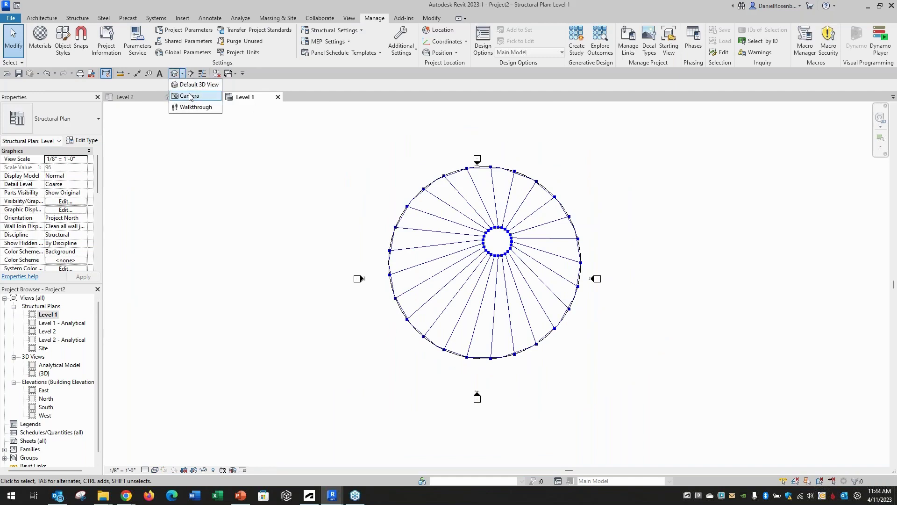
{"action": "left_click", "coordinate": [189, 96]}
{"action": "left_click", "coordinate": [285, 431]}
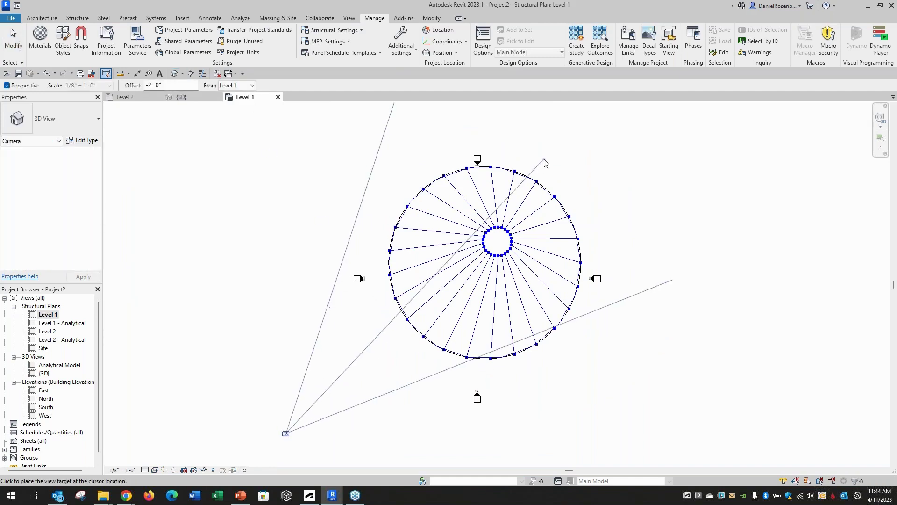
{"action": "left_click", "coordinate": [645, 125]}
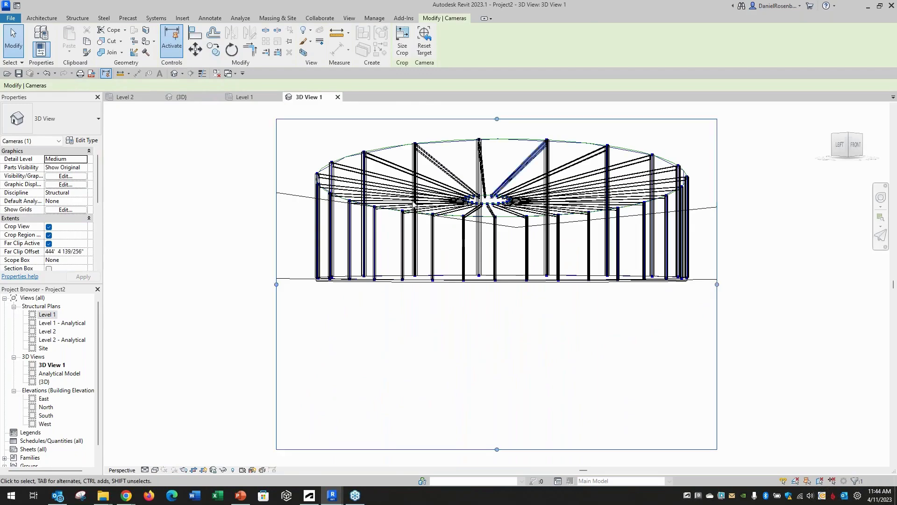
Set the Eye Elevation and Target Elevation of the 3D View 1 camera view to 5' 6".
{"action": "left_click", "coordinate": [188, 234]}
{"action": "left_click_drag", "start_coordinate": [101, 193], "coordinate": [93, 227]}
{"action": "left_click", "coordinate": [81, 227]}
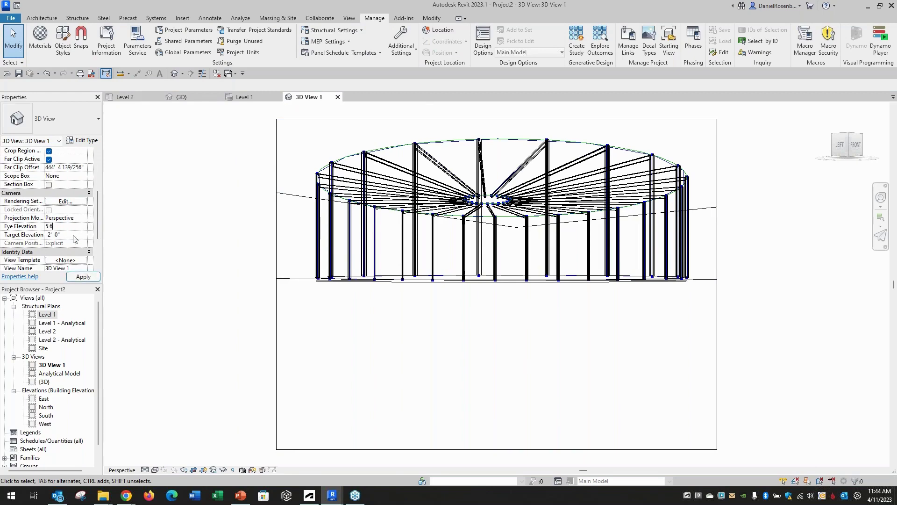
{"action": "key", "text": "Tab"}
{"action": "type", "text": "5' 6\""}
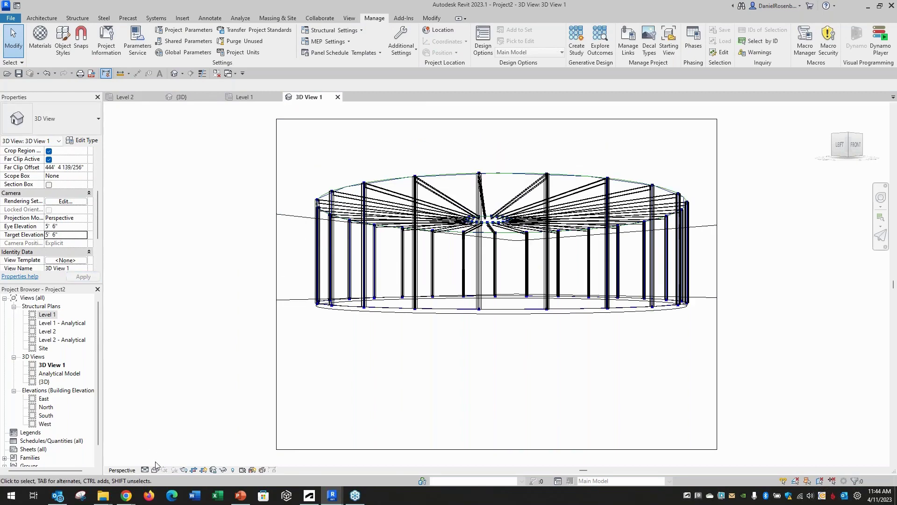
Set the visual style of the 3D View 1 perspective to Shaded.
{"action": "left_click", "coordinate": [146, 470]}
{"action": "left_click", "coordinate": [155, 470]}
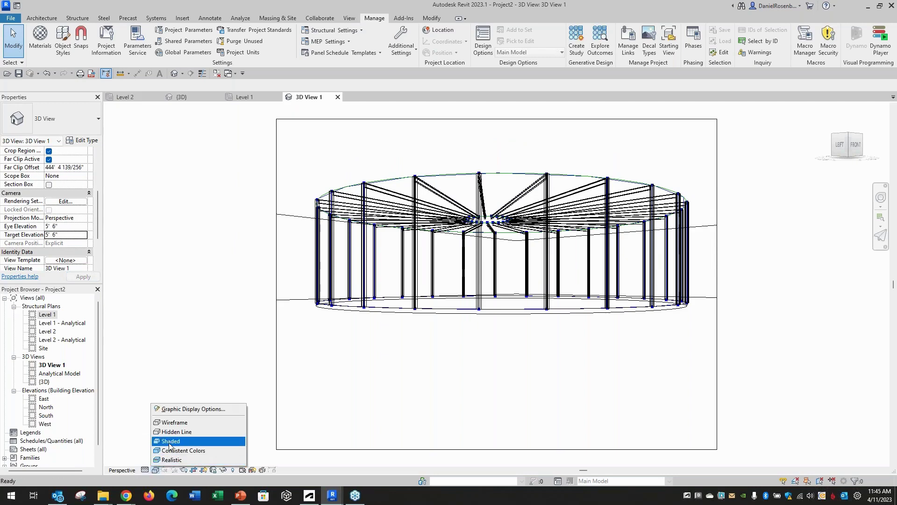
{"action": "left_click", "coordinate": [169, 441]}
Walk through the building in 3D View 1 with the navigation wheel to examine the beams, columns and floor.
{"action": "left_click", "coordinate": [880, 197]}
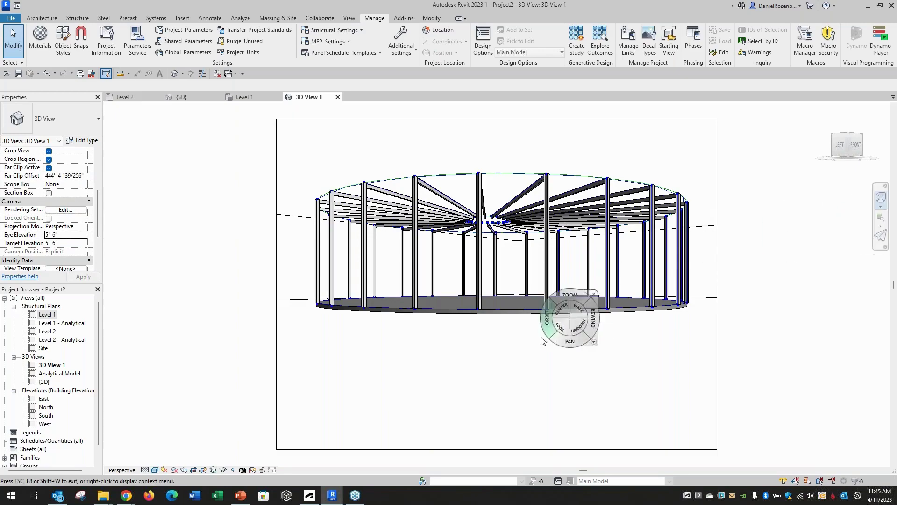
{"action": "mouse_move", "coordinate": [486, 394]}
{"action": "left_mouse_down"}
{"action": "mouse_move", "coordinate": [502, 351]}
{"action": "mouse_move", "coordinate": [535, 353]}
{"action": "mouse_move", "coordinate": [521, 338]}
{"action": "mouse_move", "coordinate": [499, 354]}
{"action": "mouse_move", "coordinate": [447, 360]}
{"action": "mouse_move", "coordinate": [432, 394]}
{"action": "mouse_move", "coordinate": [474, 447]}
{"action": "mouse_move", "coordinate": [524, 327]}
{"action": "mouse_move", "coordinate": [516, 166]}
{"action": "mouse_move", "coordinate": [473, 201]}
{"action": "mouse_move", "coordinate": [492, 196]}
{"action": "mouse_move", "coordinate": [436, 185]}
{"action": "left_mouse_up"}
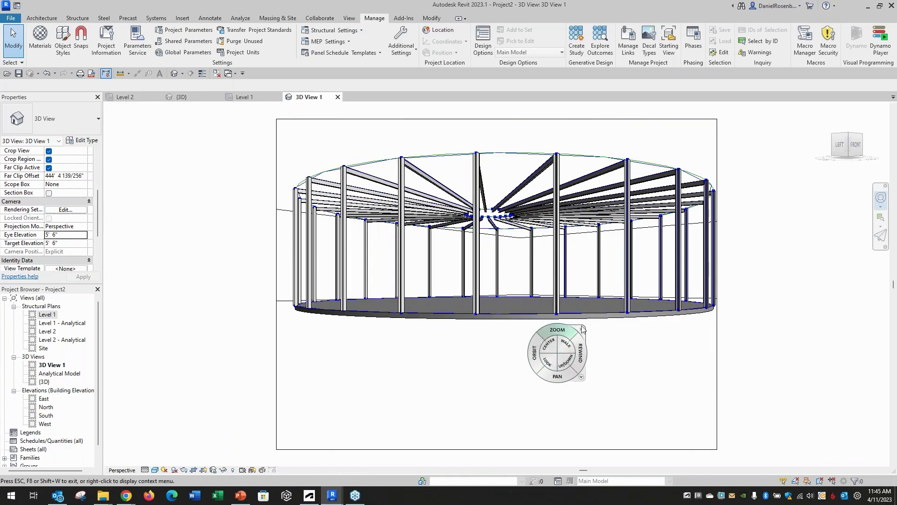
{"action": "key", "text": "Escape"}
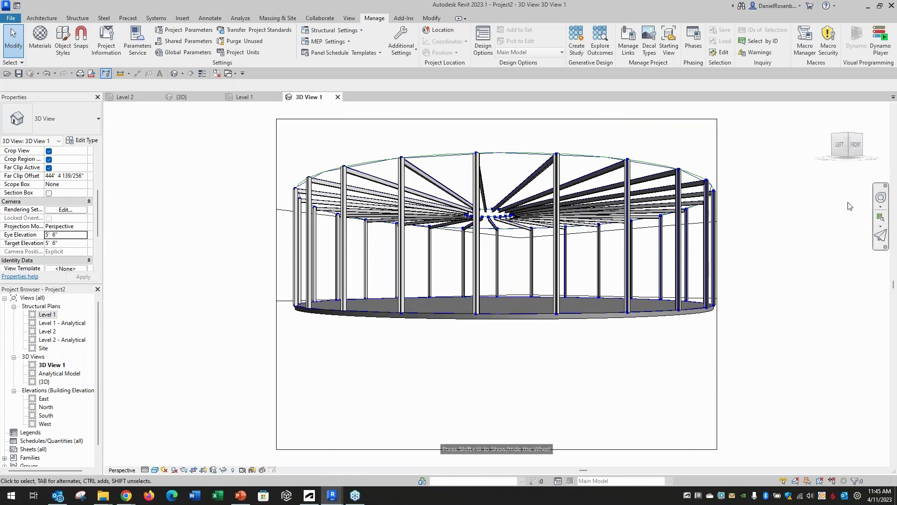
{"action": "left_click", "coordinate": [881, 197]}
{"action": "left_click_drag", "start_coordinate": [529, 389], "coordinate": [437, 339]}
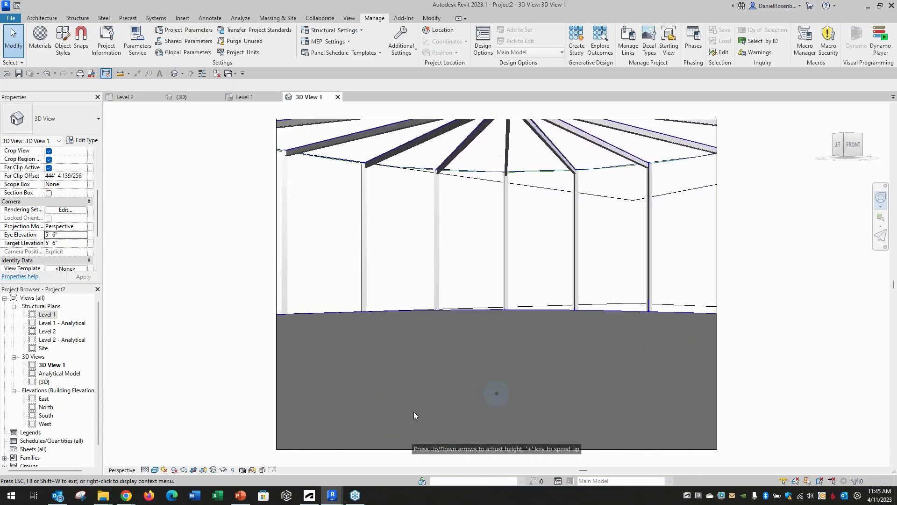
{"action": "left_click_drag", "start_coordinate": [453, 449], "coordinate": [527, 366]}
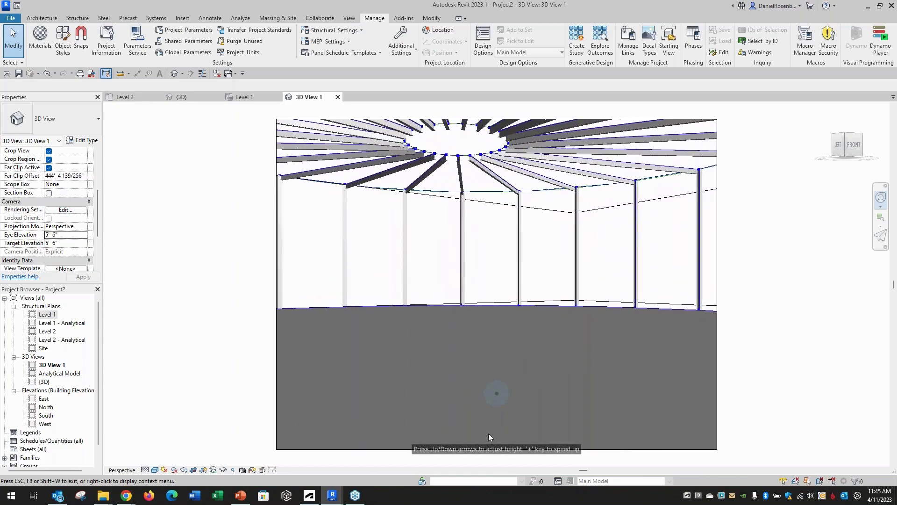
{"action": "left_click_drag", "start_coordinate": [489, 437], "coordinate": [502, 397]}
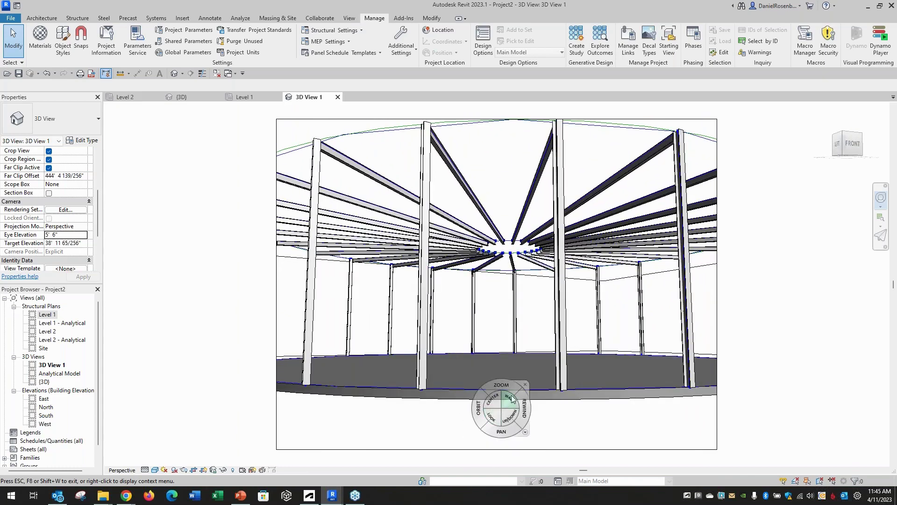
{"action": "left_click", "coordinate": [525, 386]}
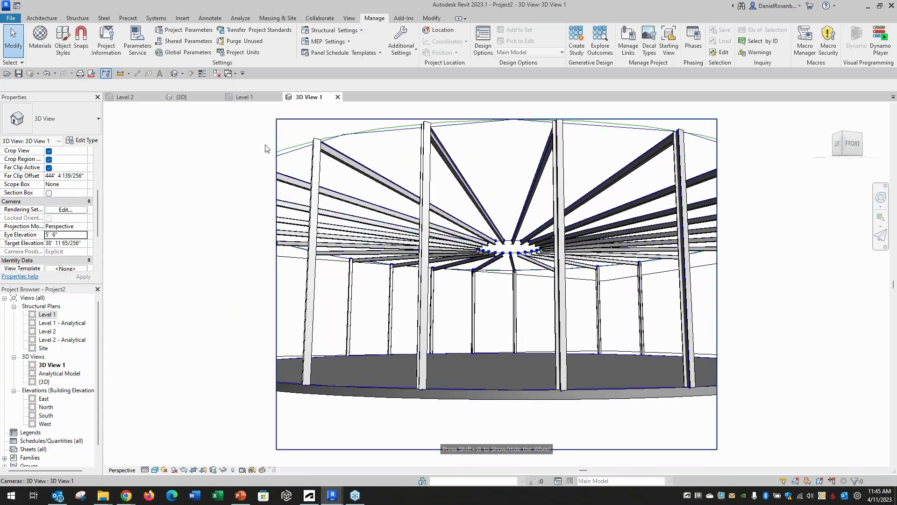
Return to the {3D} view to examine the whole structure, and switch back to Dynamo.
{"action": "left_click", "coordinate": [192, 98]}
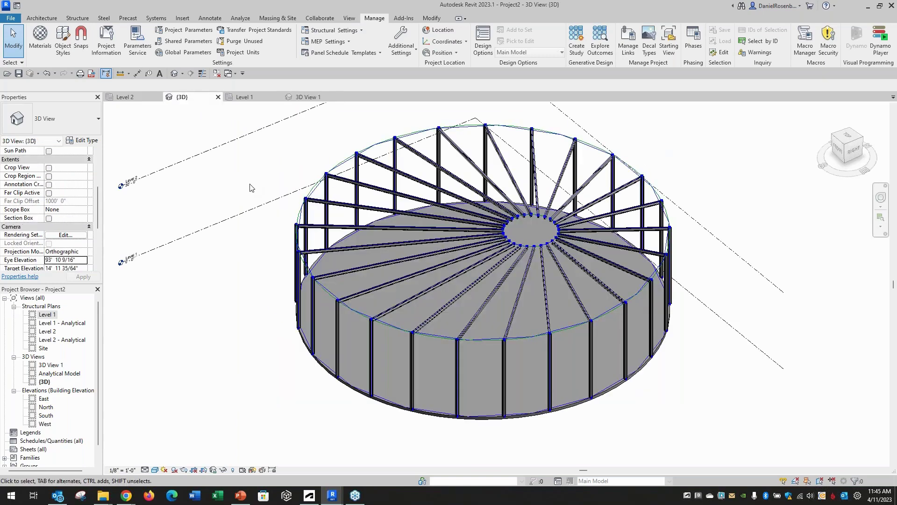
{"action": "middle_click_drag", "start_coordinate": [491, 323], "coordinate": [440, 348], "text": "shift"}
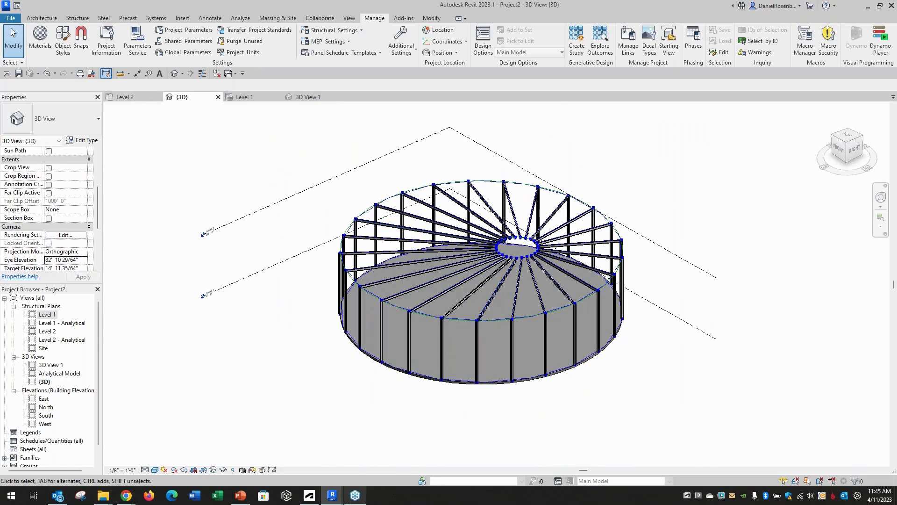
{"action": "mouse_move", "coordinate": [355, 487]}
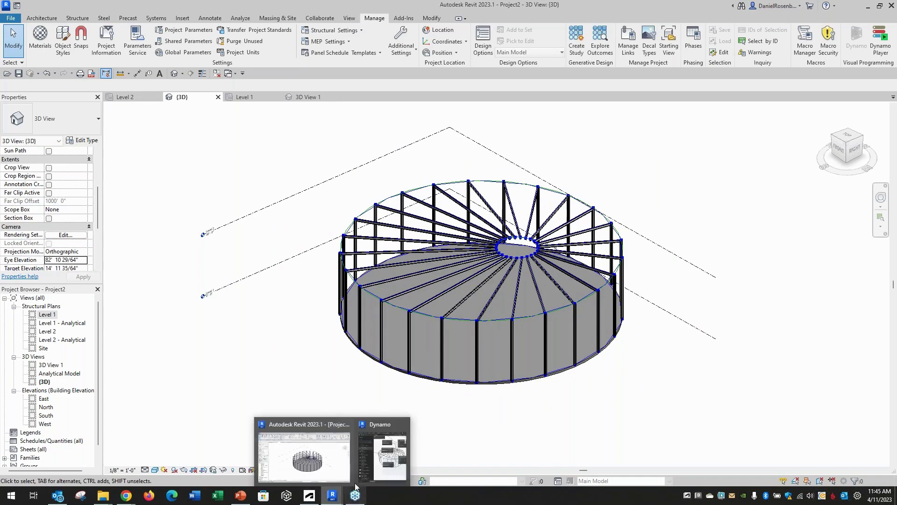
{"action": "left_click", "coordinate": [386, 455]}
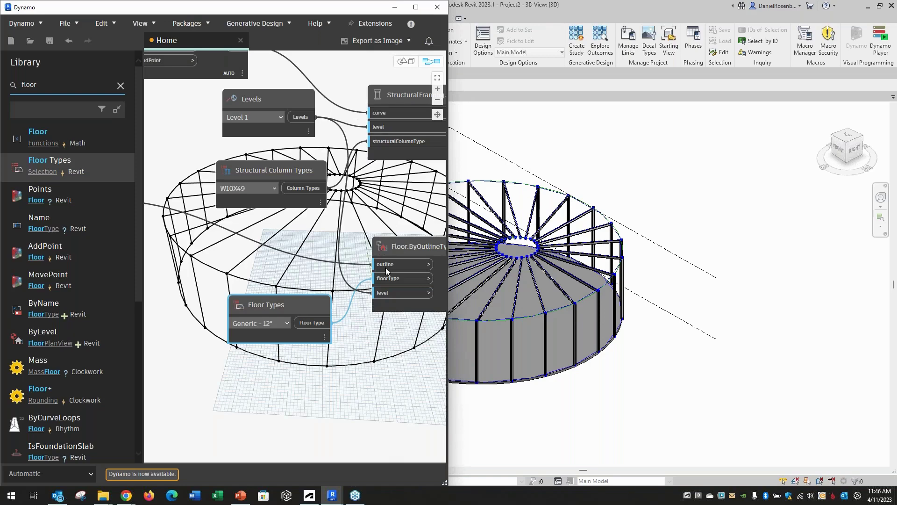
Maximize the Dynamo window and review the node graph from the OCULUS and OUTER CIRCLE selections to the Geometry.Translate nodes.
{"action": "scroll", "coordinate": [383, 303], "scroll_direction": "down", "scroll_amount": 5}
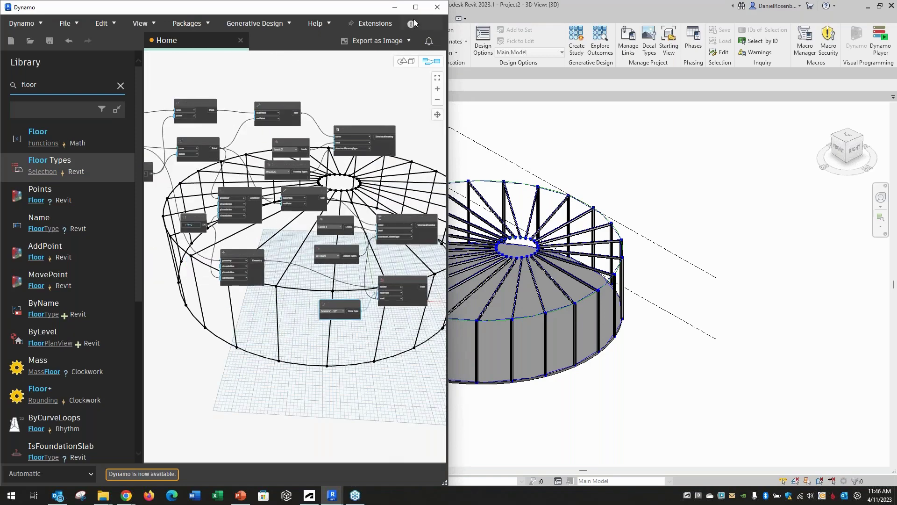
{"action": "left_click", "coordinate": [416, 7]}
{"action": "scroll", "coordinate": [603, 273], "scroll_direction": "down", "scroll_amount": 3}
{"action": "scroll", "coordinate": [420, 220], "scroll_direction": "up", "scroll_amount": 8}
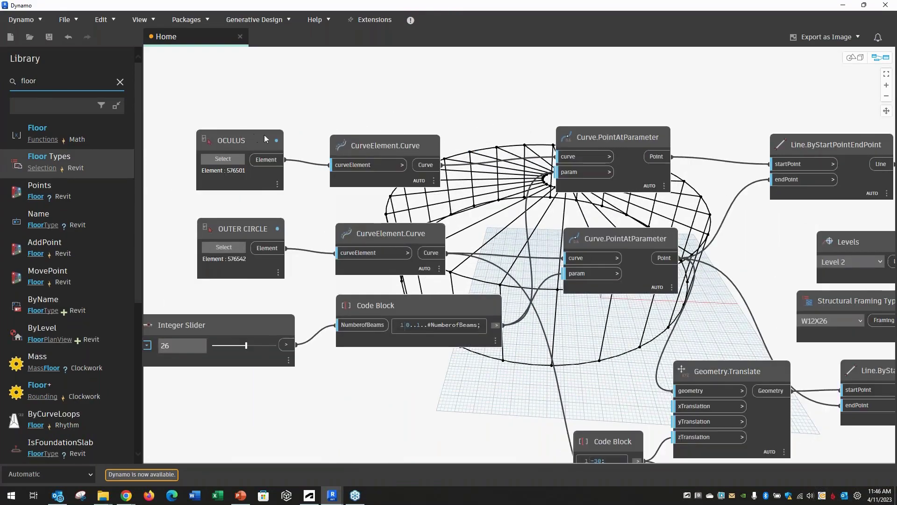
{"action": "left_click", "coordinate": [407, 146]}
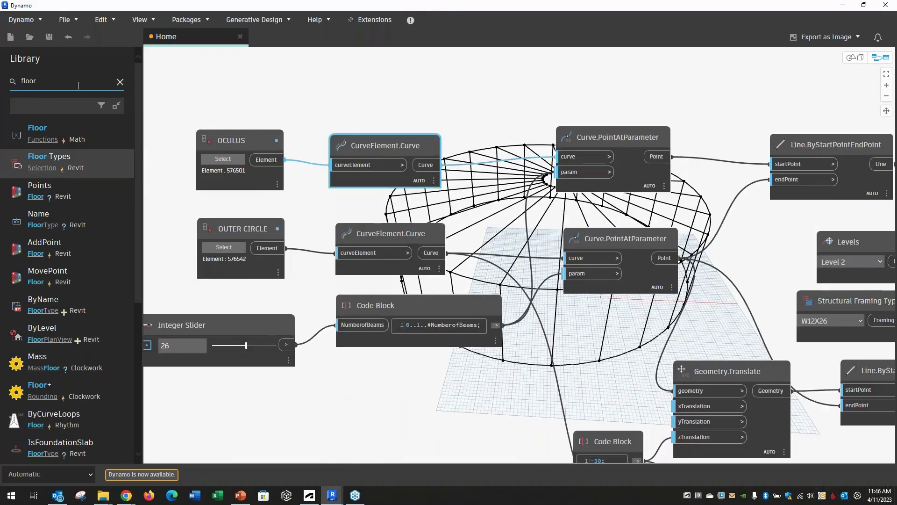
{"action": "scroll", "coordinate": [435, 110], "scroll_direction": "down", "scroll_amount": 3}
{"action": "left_click", "coordinate": [651, 291]}
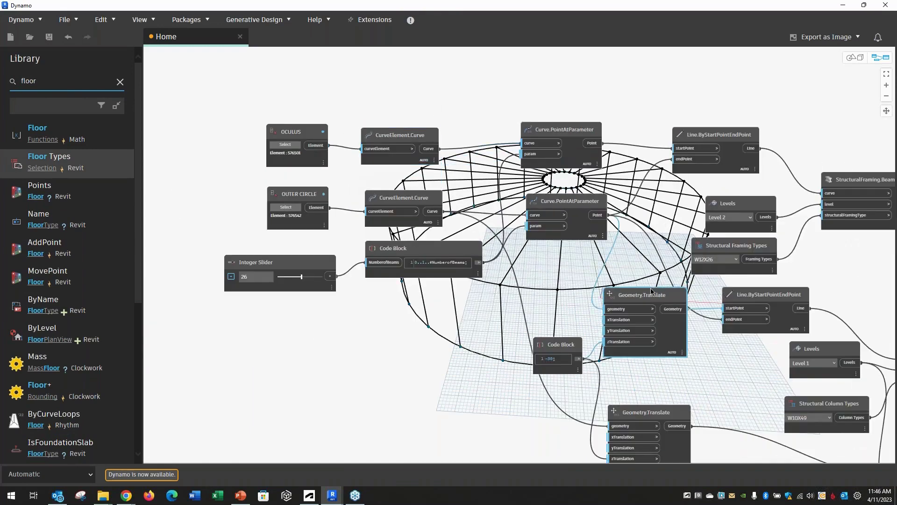
{"action": "left_click", "coordinate": [406, 65]}
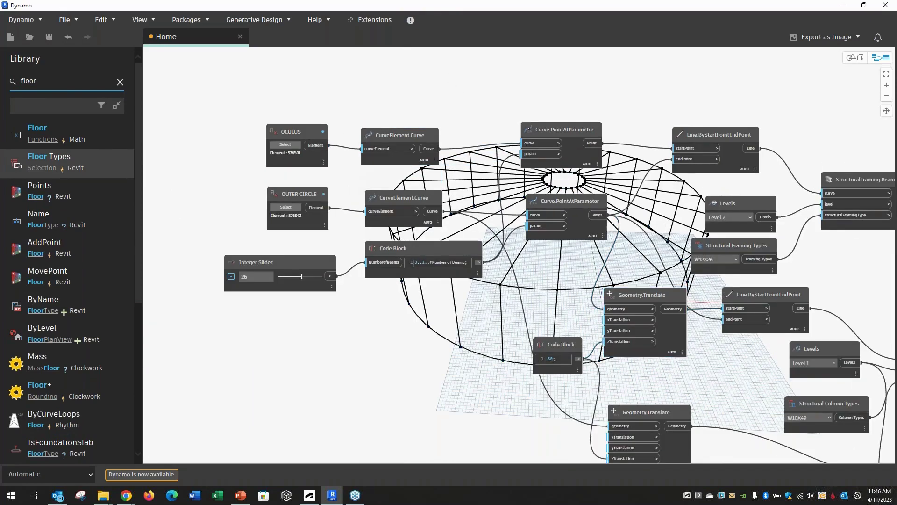
Paste a Geometry.Translate copy above the OCULUS row, connect the OCULUS curve to its geometry input and disconnect its zTranslation input.
{"action": "key", "text": "ctrl+v"}
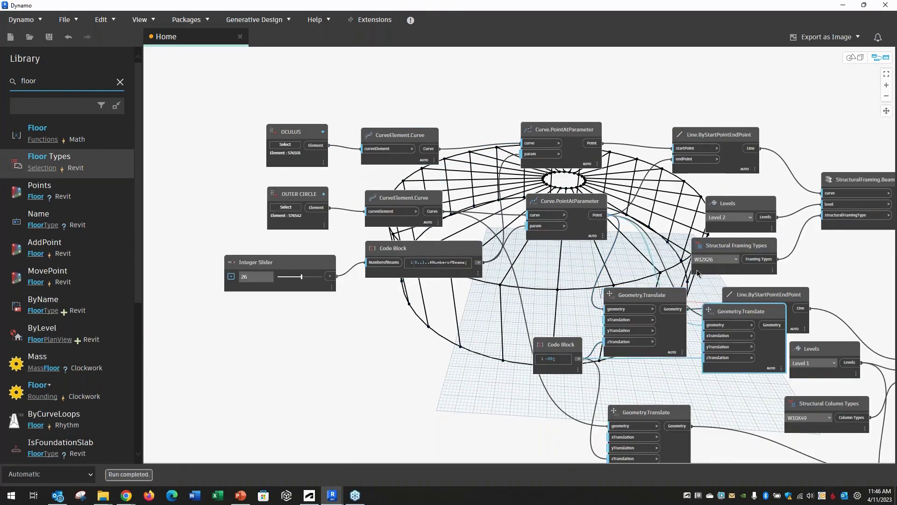
{"action": "left_click_drag", "start_coordinate": [743, 310], "coordinate": [448, 68]}
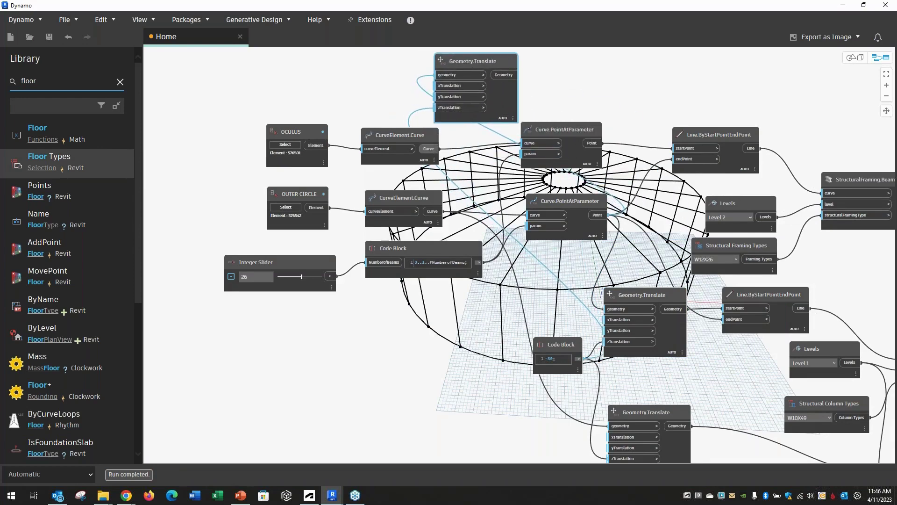
{"action": "left_click", "coordinate": [449, 76]}
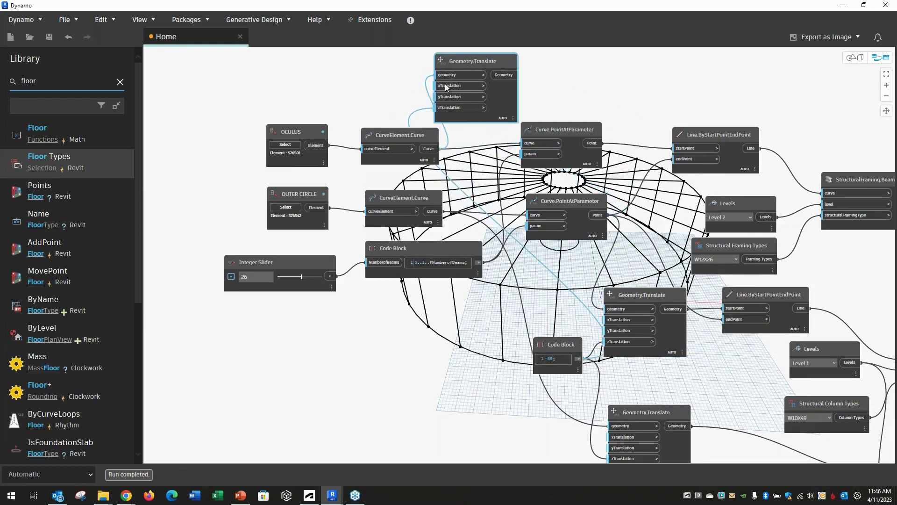
{"action": "left_click", "coordinate": [444, 107]}
{"action": "left_click", "coordinate": [473, 141]}
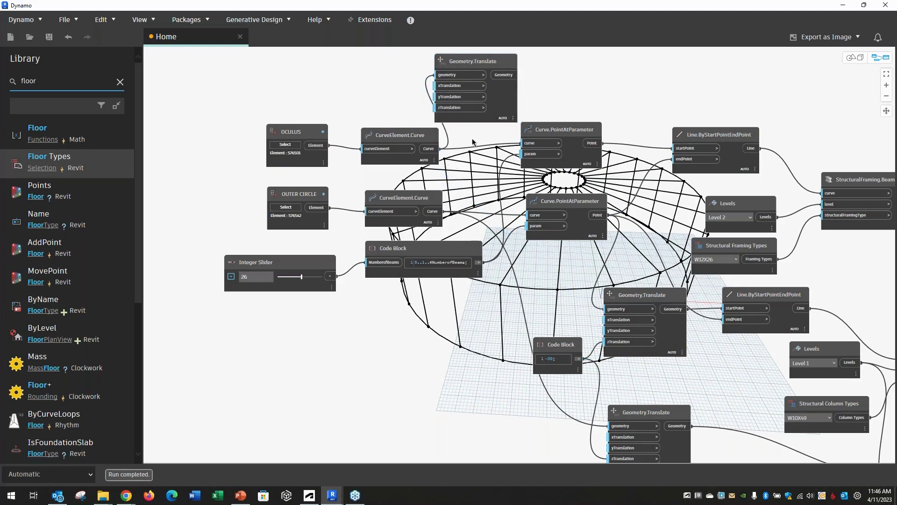
{"action": "left_click_drag", "start_coordinate": [464, 63], "coordinate": [486, 60]}
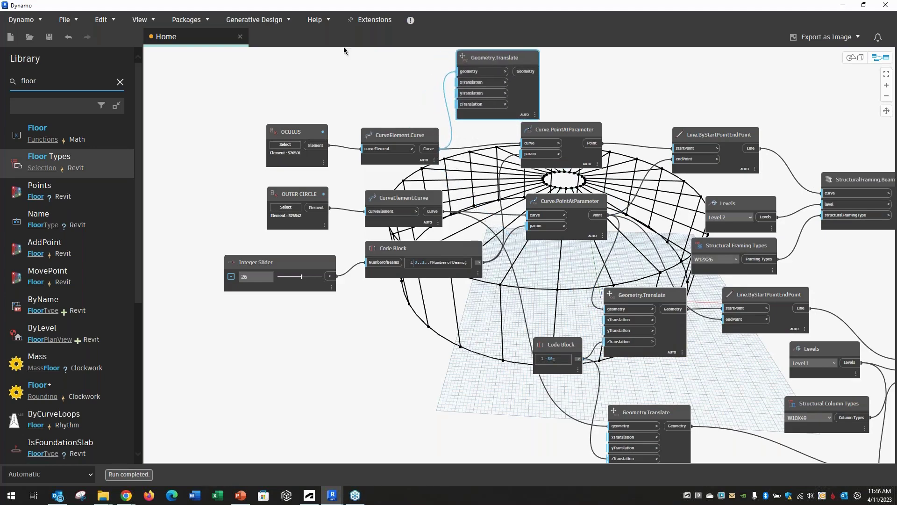
Add a Number Slider node above the OCULUS node and delete the stray Number node.
{"action": "scroll", "coordinate": [475, 256], "scroll_direction": "down", "scroll_amount": 2}
{"action": "scroll", "coordinate": [416, 114], "scroll_direction": "up", "scroll_amount": 4}
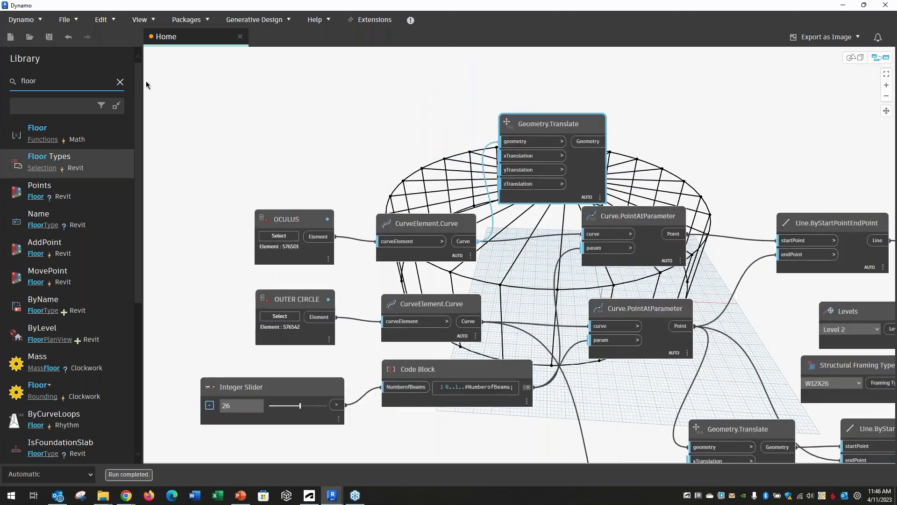
{"action": "left_click", "coordinate": [71, 84]}
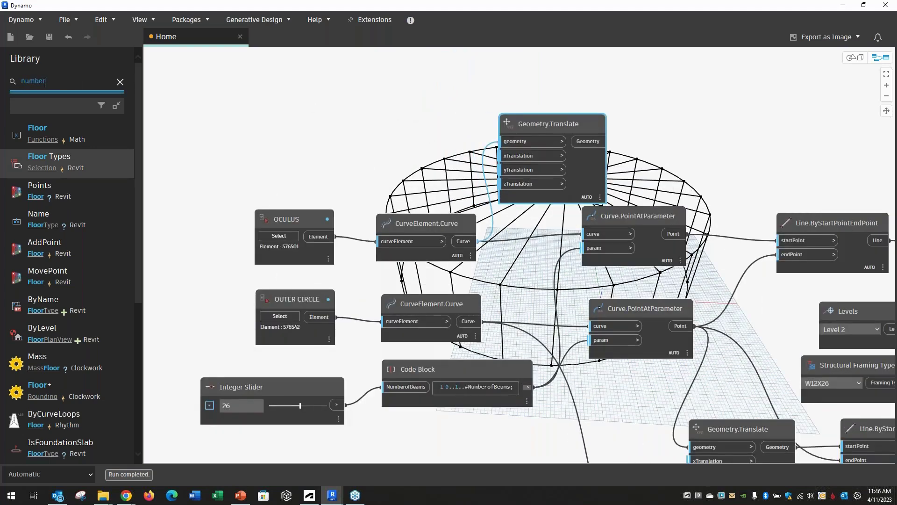
{"action": "left_click", "coordinate": [70, 134]}
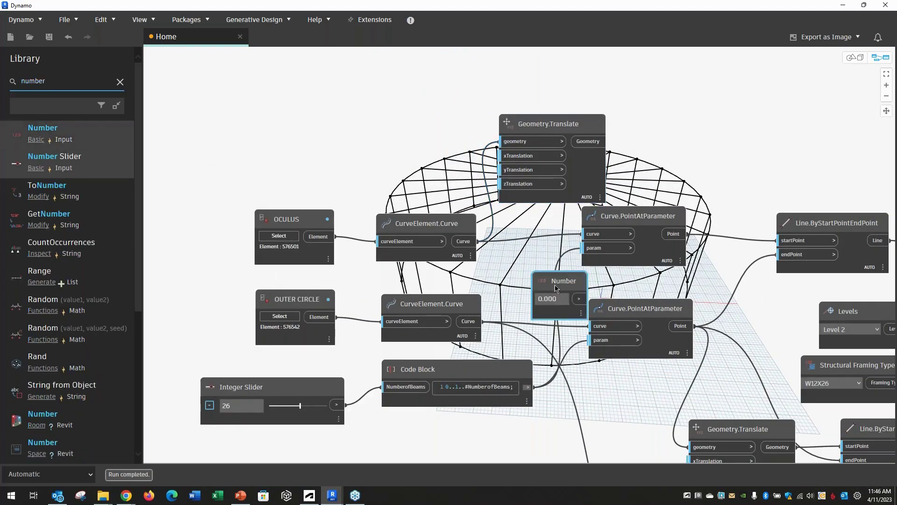
{"action": "left_click_drag", "start_coordinate": [557, 288], "coordinate": [288, 144]}
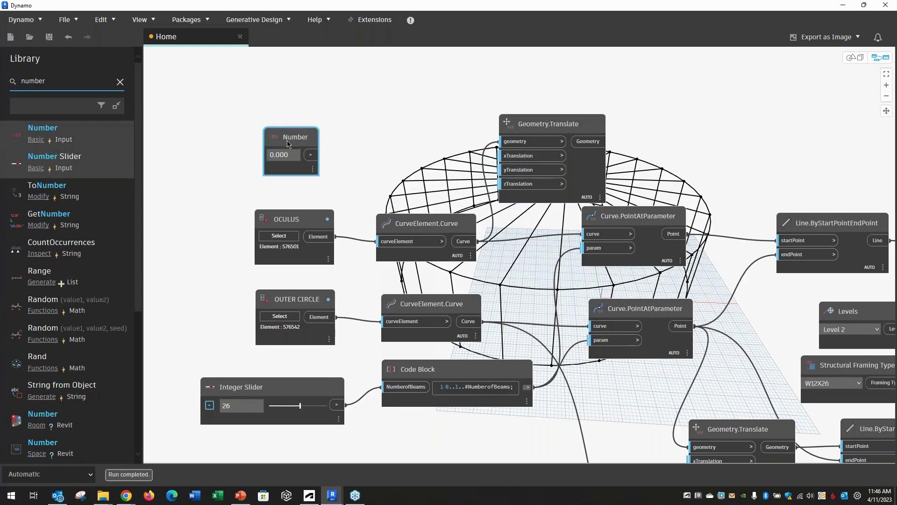
{"action": "left_click", "coordinate": [97, 161]}
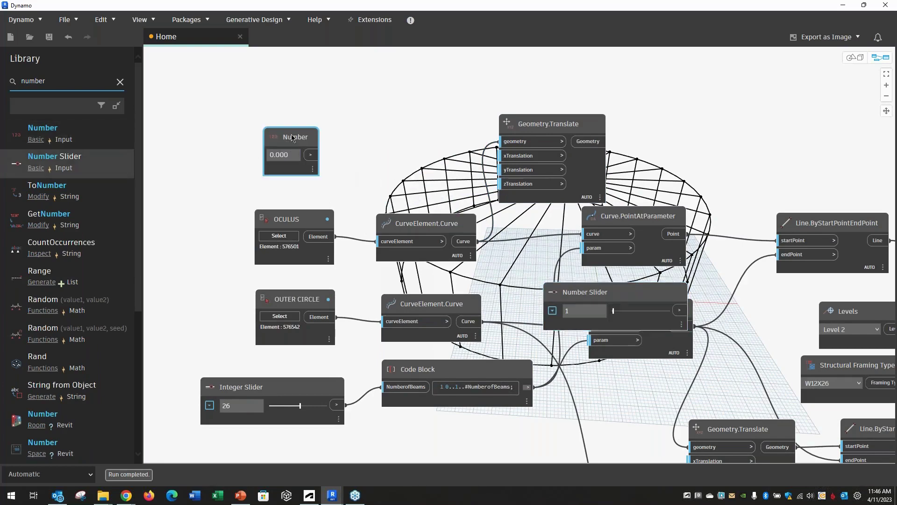
{"action": "key", "text": "Delete"}
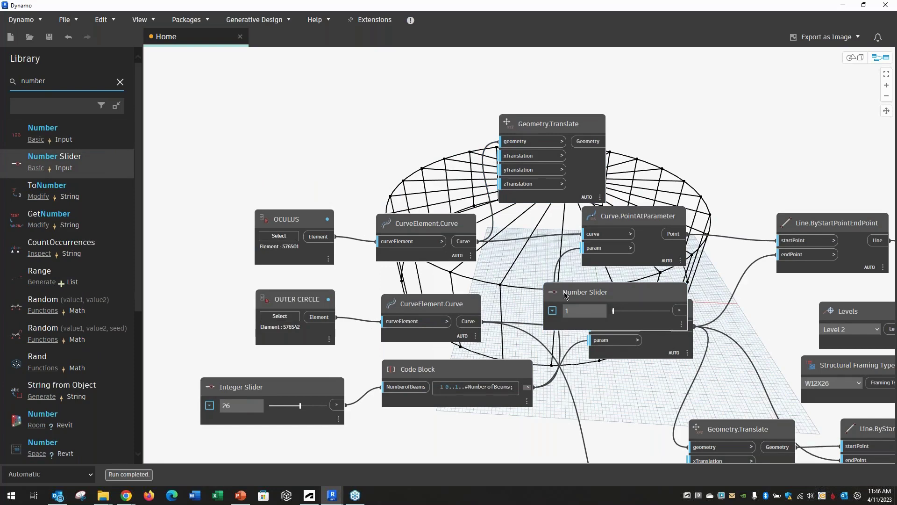
{"action": "left_click_drag", "start_coordinate": [564, 294], "coordinate": [324, 108]}
Set the Number Slider's range from -20 to 20 and its value to 3.4.
{"action": "left_click", "coordinate": [312, 125]}
{"action": "left_click", "coordinate": [345, 149]}
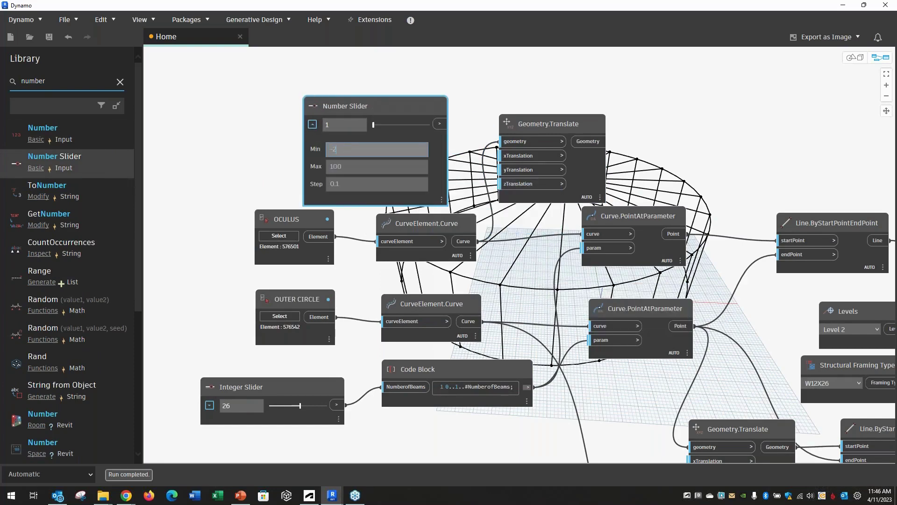
{"action": "left_click", "coordinate": [350, 167]}
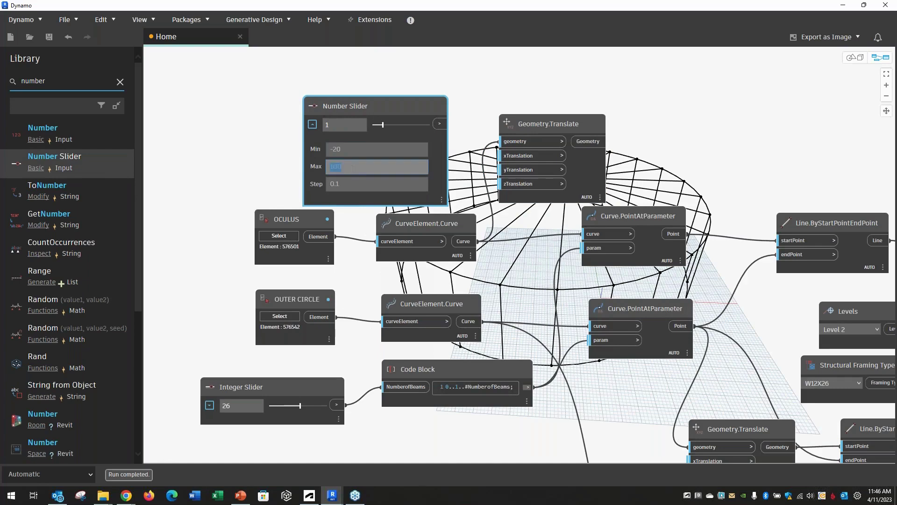
{"action": "left_click", "coordinate": [373, 152]}
{"action": "mouse_move", "coordinate": [408, 126]}
{"action": "left_mouse_down"}
{"action": "mouse_move", "coordinate": [372, 125]}
{"action": "mouse_move", "coordinate": [414, 133]}
{"action": "mouse_move", "coordinate": [407, 125]}
{"action": "left_mouse_up"}
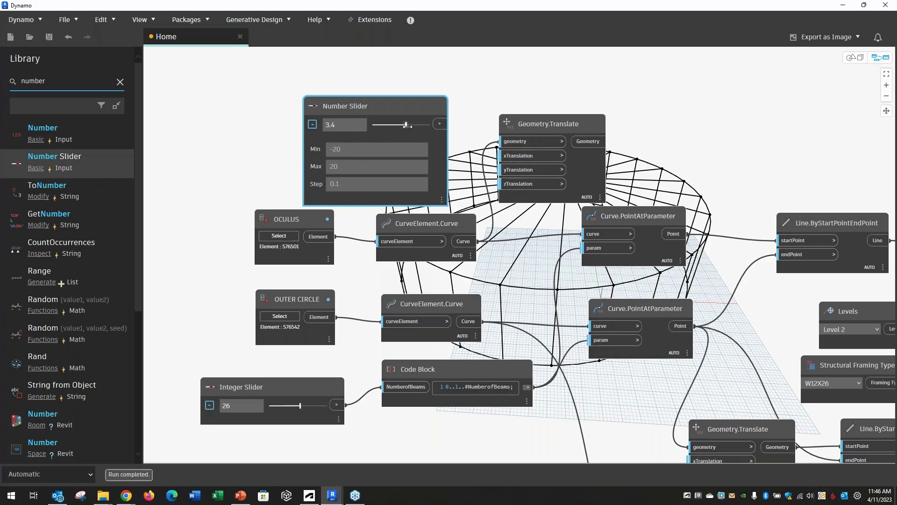
{"action": "left_click", "coordinate": [312, 125]}
Connect the Number Slider to the new Geometry.Translate's zTranslation, and its Geometry output to the curve input of the OCULUS row's Curve.PointAtParameter.
{"action": "left_click_drag", "start_coordinate": [439, 124], "coordinate": [503, 184]}
{"action": "left_click_drag", "start_coordinate": [543, 123], "coordinate": [546, 70]}
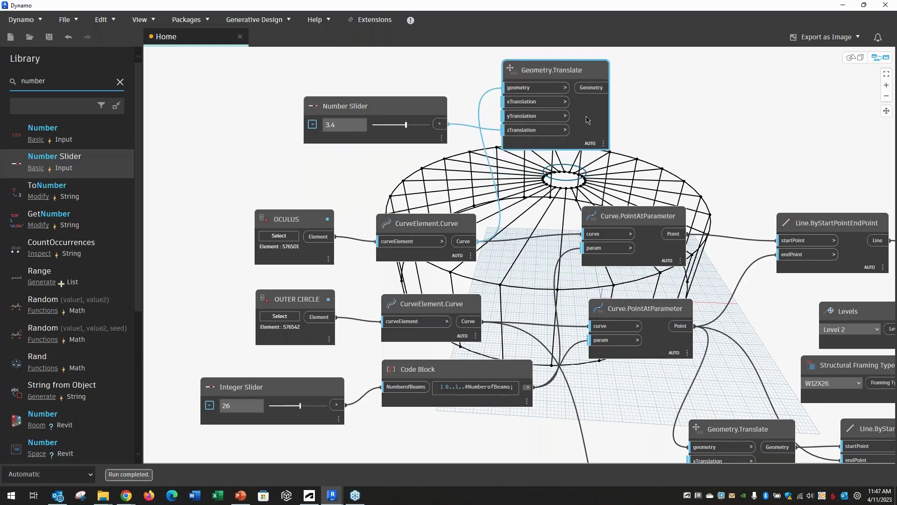
{"action": "left_click_drag", "start_coordinate": [591, 88], "coordinate": [589, 235]}
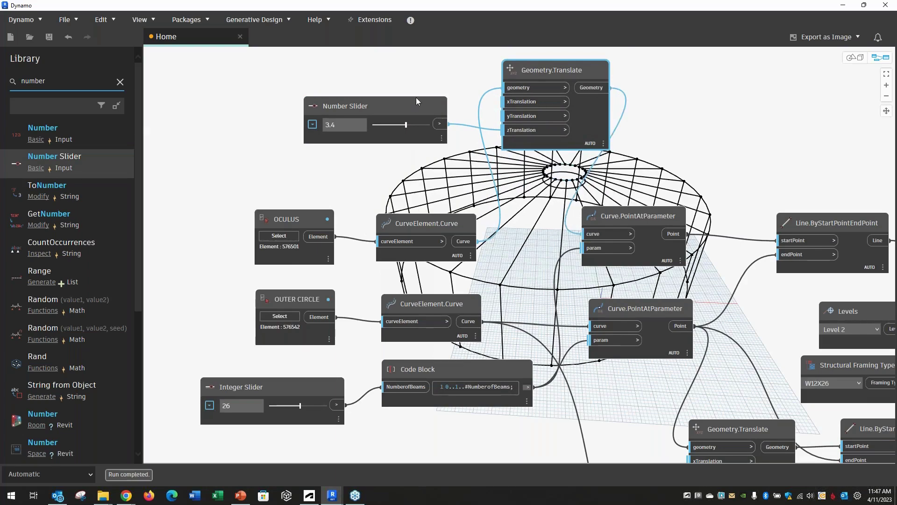
{"action": "left_click_drag", "start_coordinate": [416, 102], "coordinate": [345, 107]}
Tile Dynamo beside Revit and orbit the {3D} view to see the roof beams from a low angle.
{"action": "left_click_drag", "start_coordinate": [426, 6], "coordinate": [3, 131]}
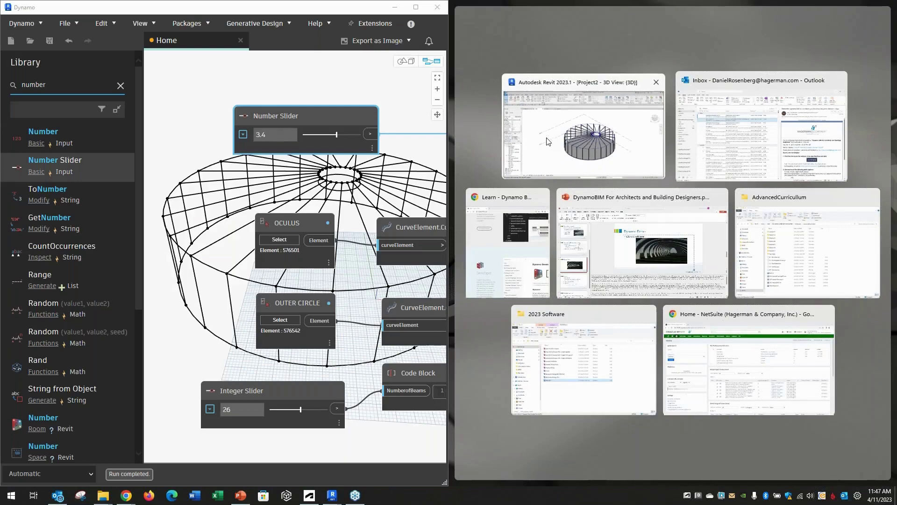
{"action": "left_click", "coordinate": [548, 141]}
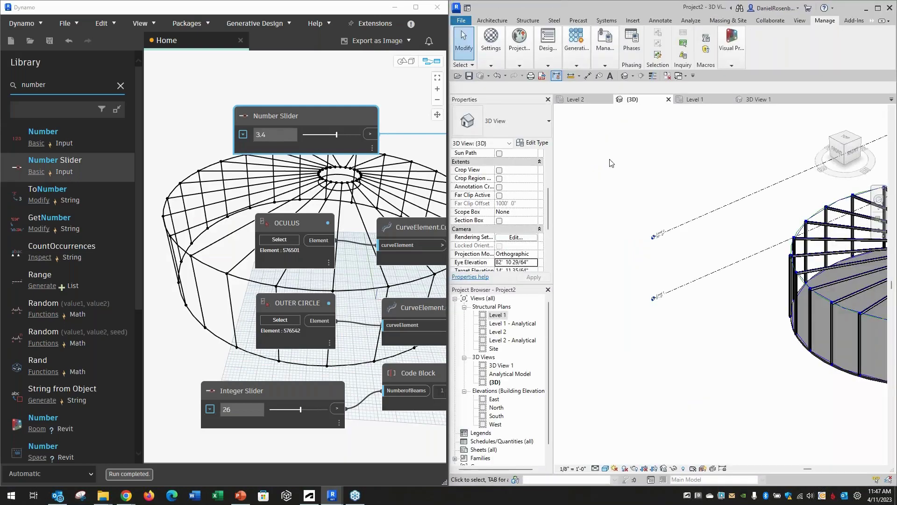
{"action": "middle_click_drag", "start_coordinate": [691, 261], "coordinate": [815, 251], "text": "shift"}
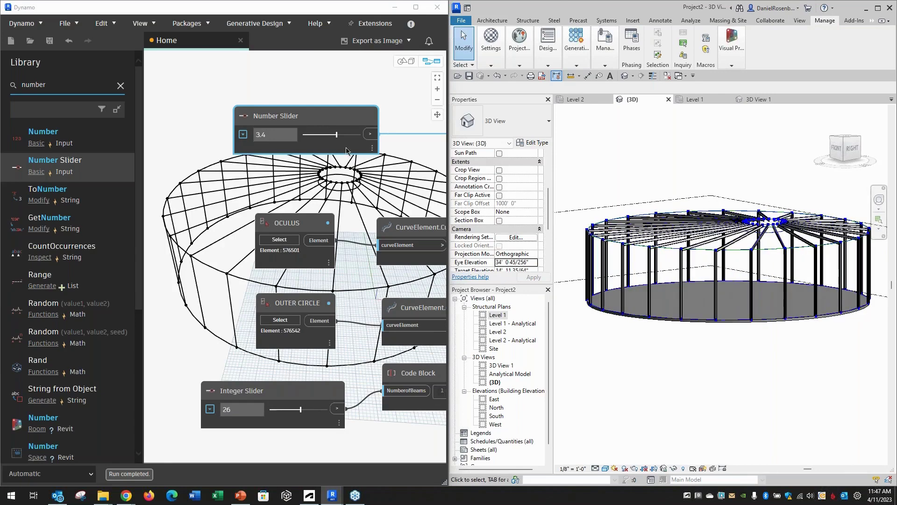
Set the Number Slider to 9.2 and then 11.4, examining the oculus height and roof slope in the {3D} view.
{"action": "left_click_drag", "start_coordinate": [337, 135], "coordinate": [345, 135]}
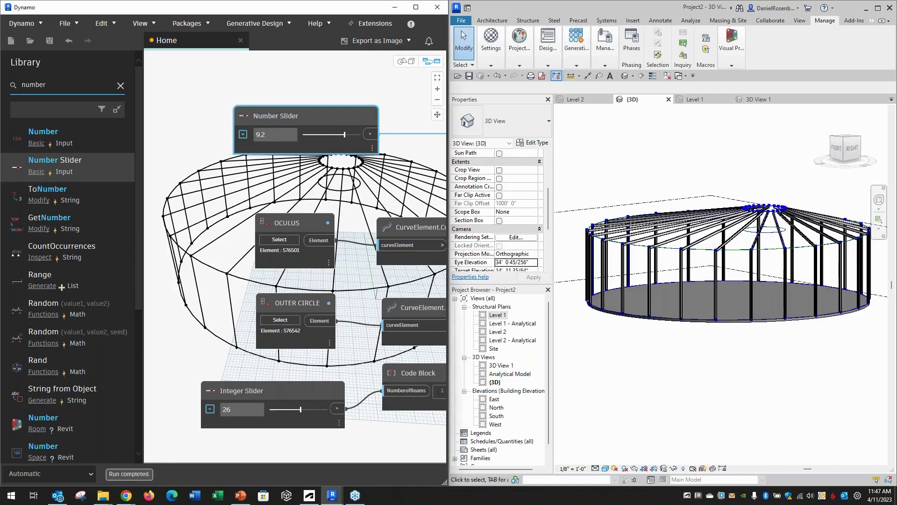
{"action": "middle_click_drag", "start_coordinate": [647, 267], "coordinate": [782, 272], "text": "shift"}
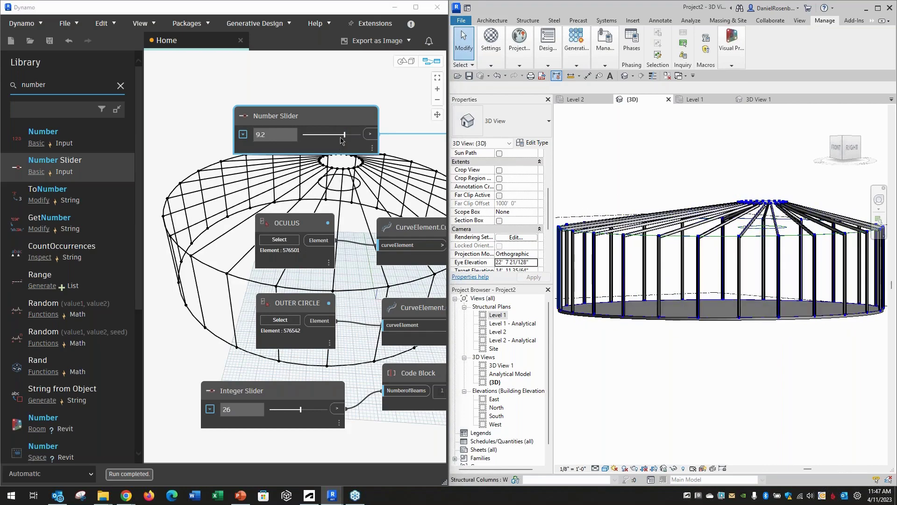
{"action": "left_click_drag", "start_coordinate": [327, 135], "coordinate": [347, 137]}
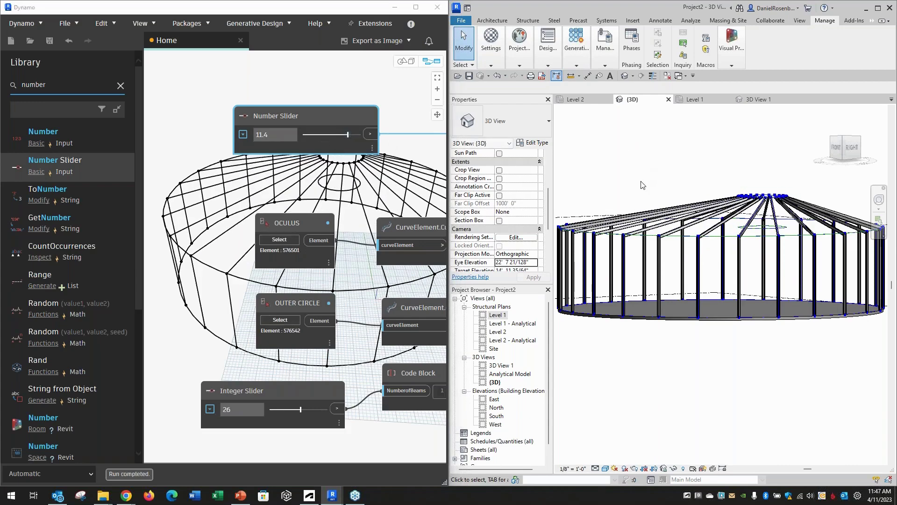
{"action": "middle_click_drag", "start_coordinate": [645, 185], "coordinate": [672, 209], "text": "shift"}
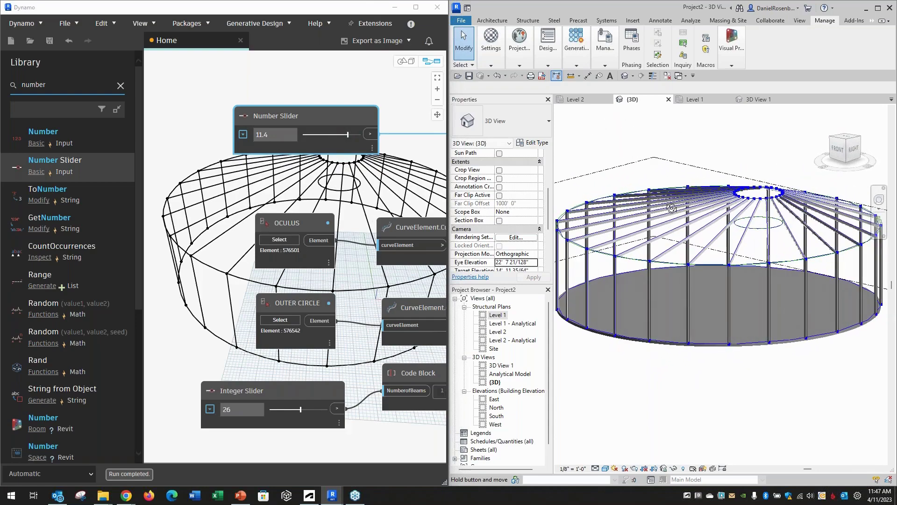
{"action": "left_click", "coordinate": [232, 70]}
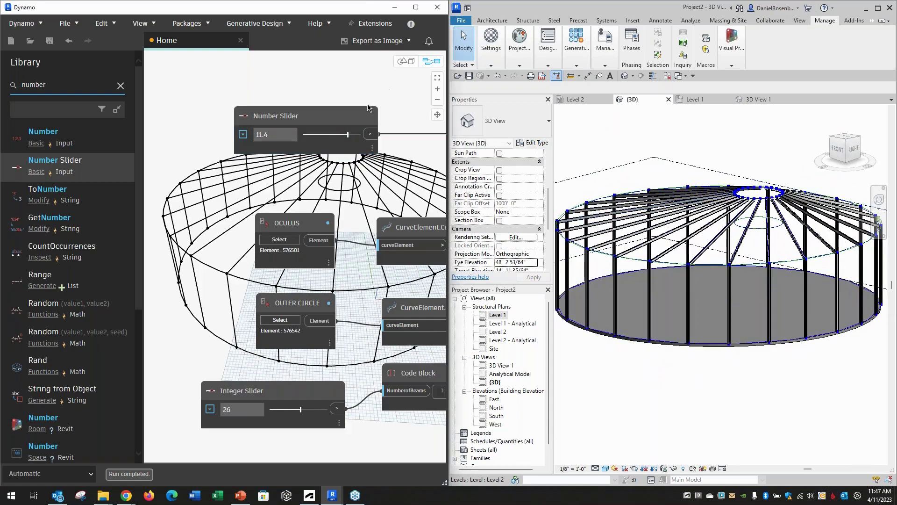
{"action": "scroll", "coordinate": [755, 259], "scroll_direction": "down", "scroll_amount": 3}
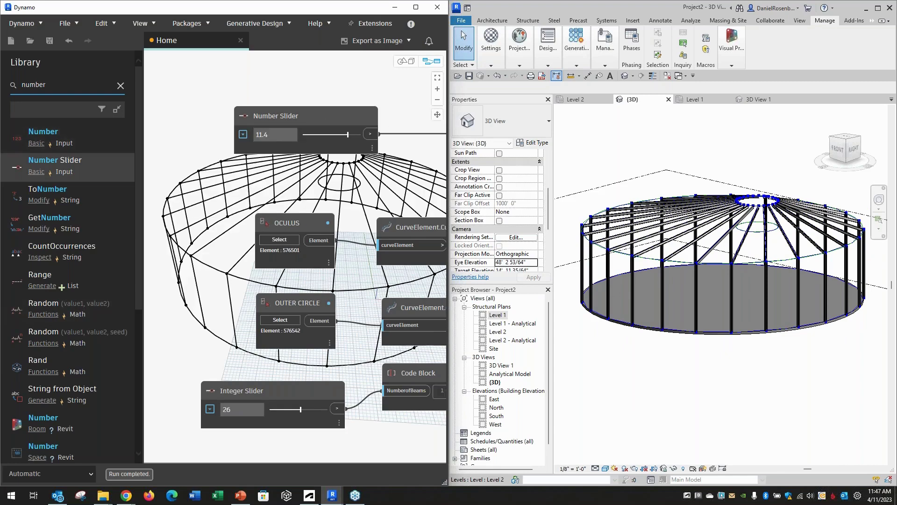
Switch to PowerPoint, start the slide show from the Dynamo Demo slide and advance to the Resources slide.
{"action": "key", "text": "alt+Tab"}
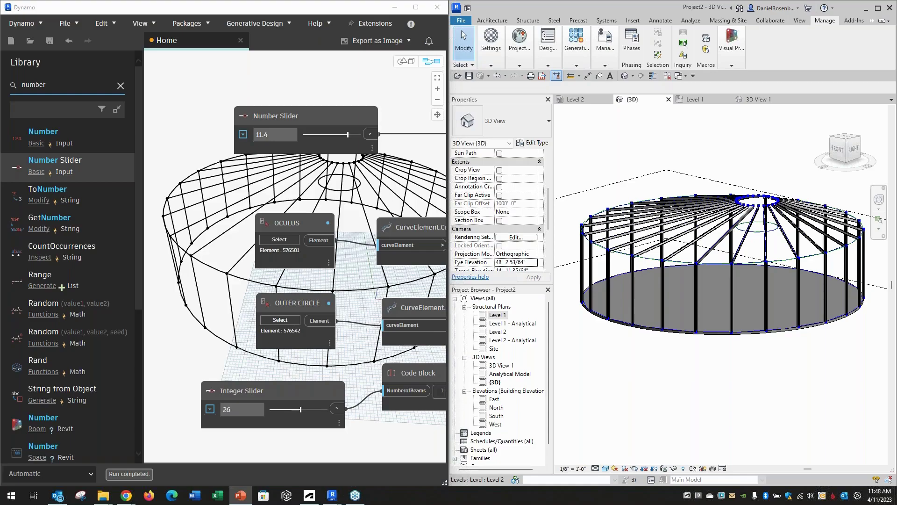
{"action": "key", "text": "shift+F5"}
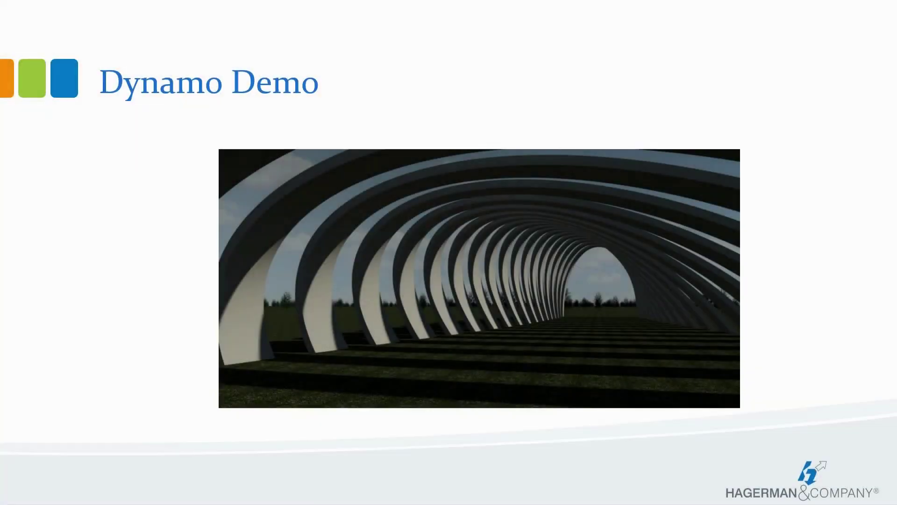
{"action": "key", "text": "Right"}
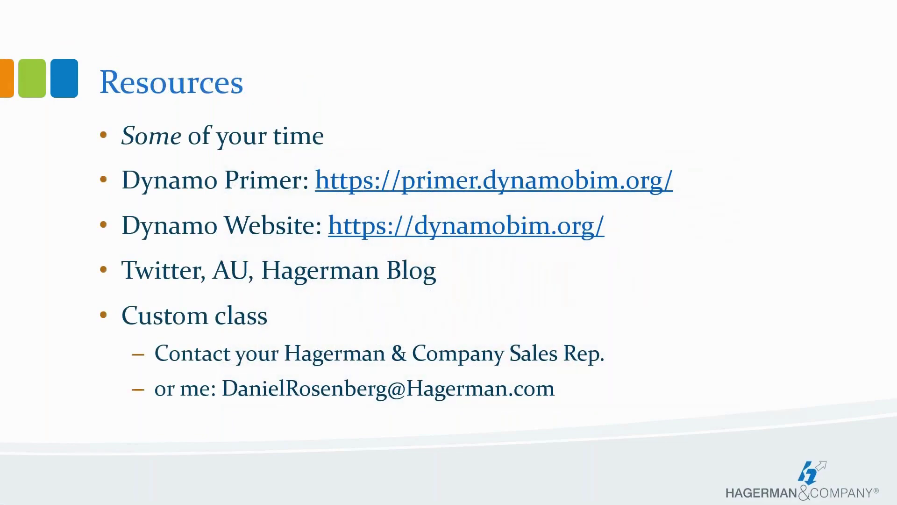